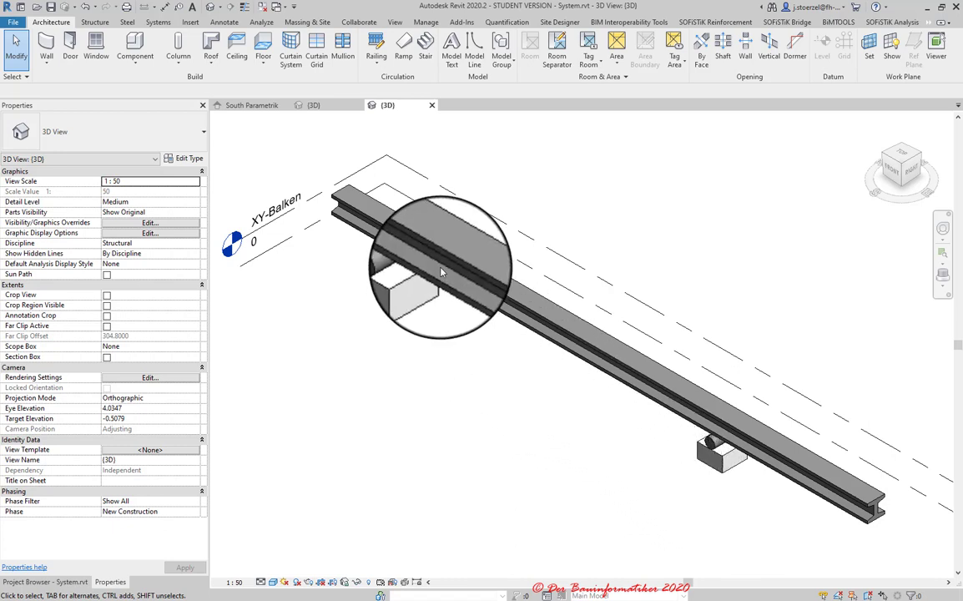
- Switch to the Auflager family's 3D view before returning to the Start page
click(319, 107)
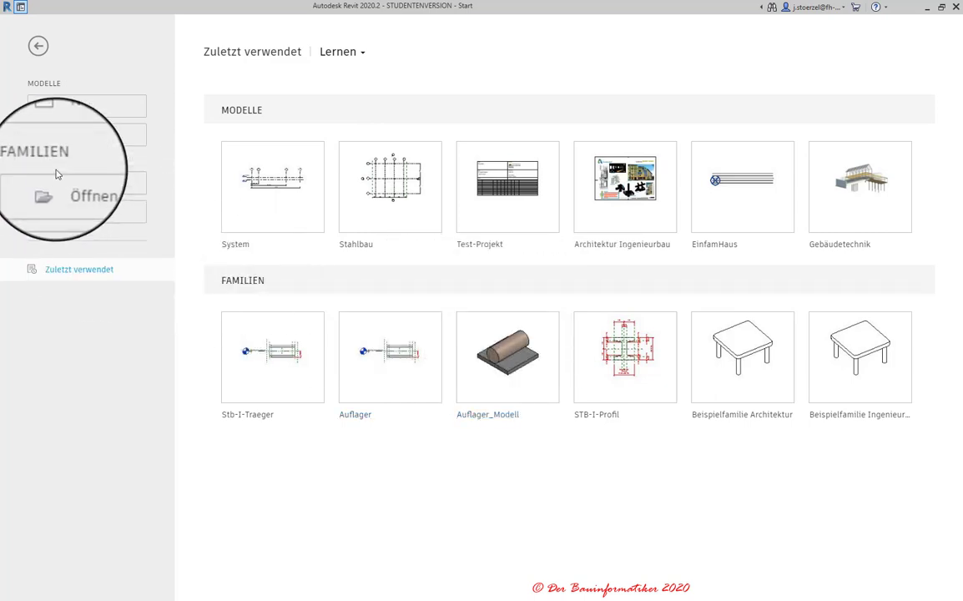
- Start a new family and open the German family templates folder
click(67, 211)
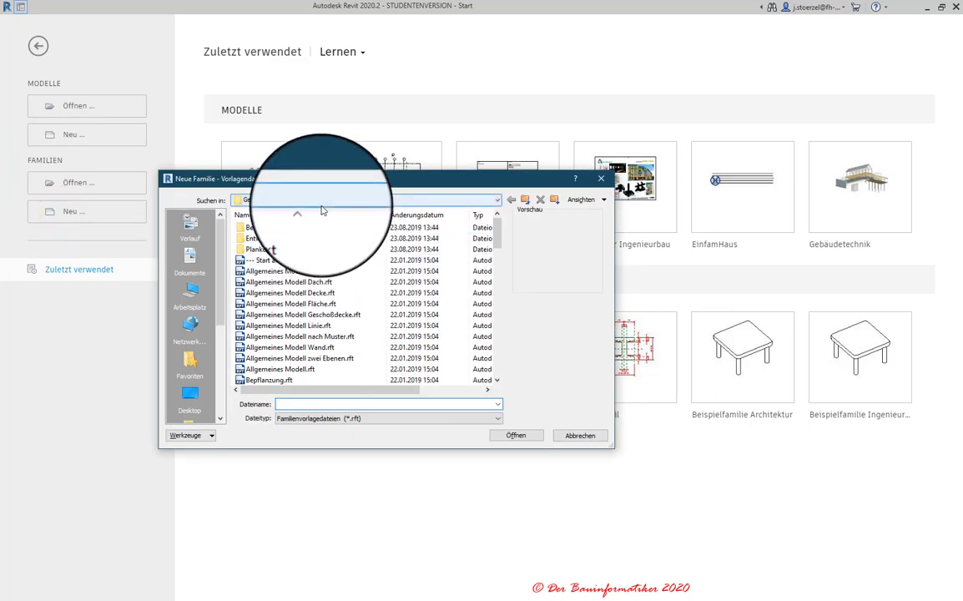
click(317, 200)
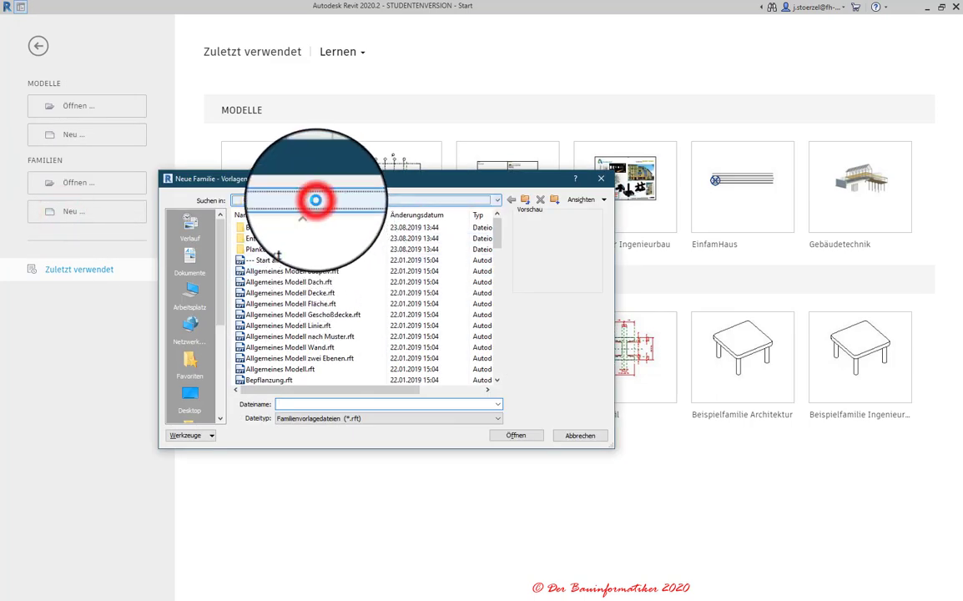
click(261, 266)
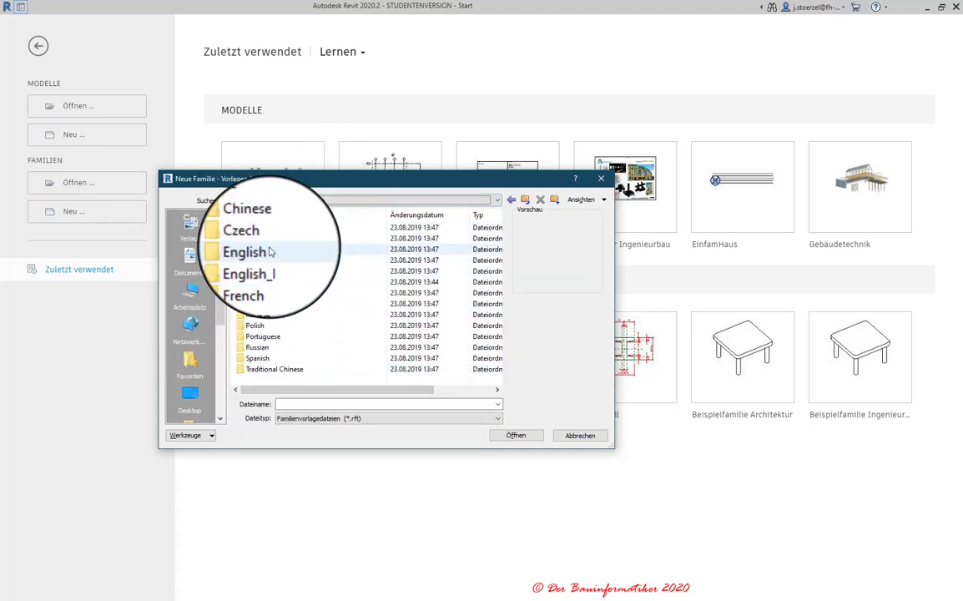
double_click(261, 283)
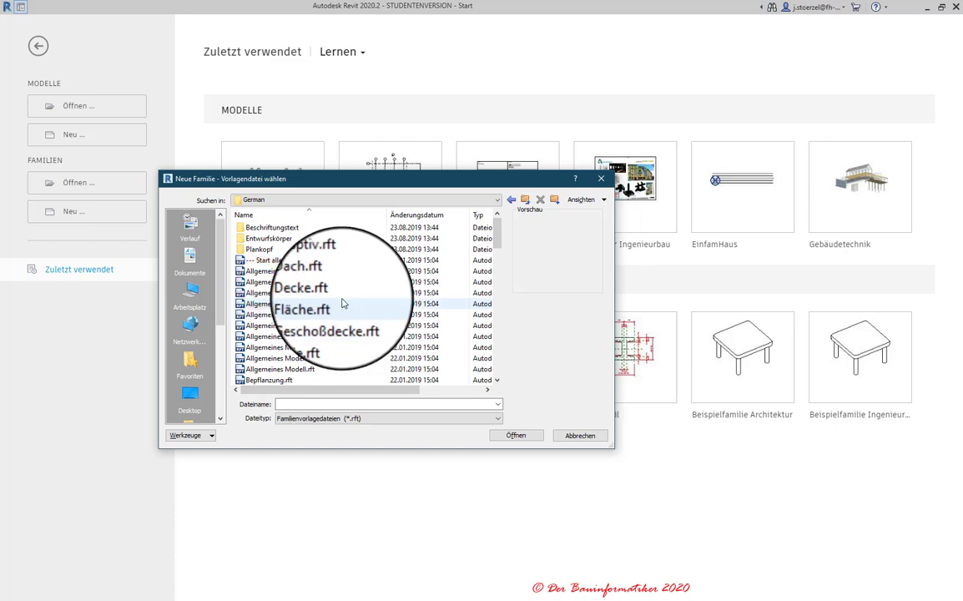
- Scroll down the template list and select Stütze.rft
scroll(340, 302, down, 4)
scroll(341, 302, down, 4)
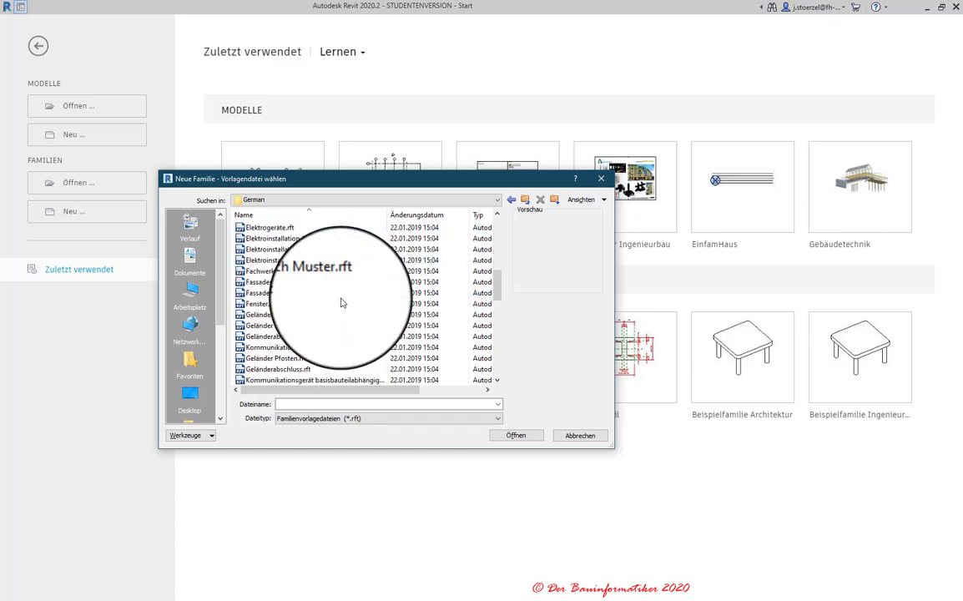
scroll(340, 302, down, 4)
scroll(340, 302, down, 2)
scroll(340, 302, down, 4)
scroll(341, 302, down, 1)
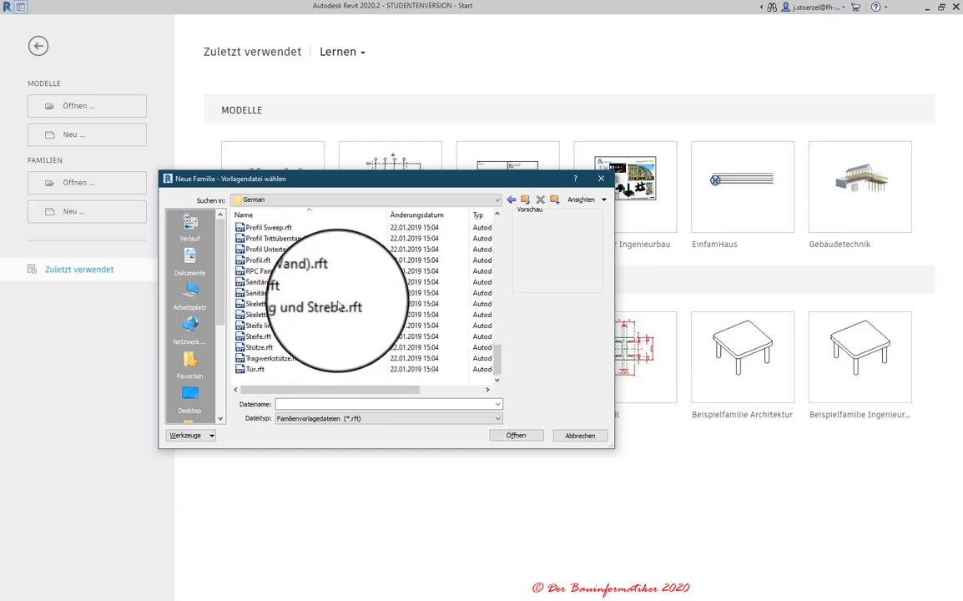
click(265, 348)
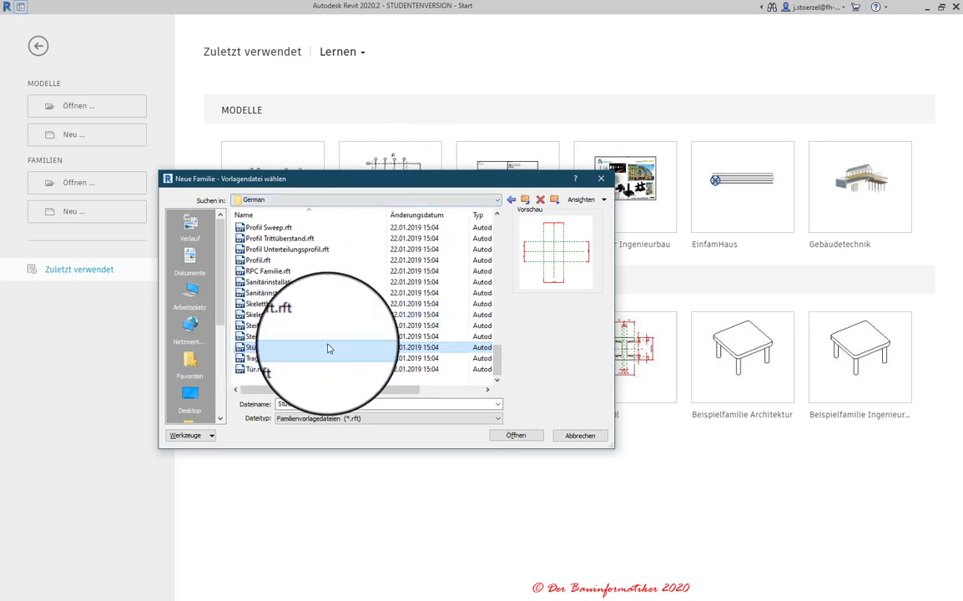
- Choose the Tragwerkstütze.rft template and open it as a new family
click(317, 358)
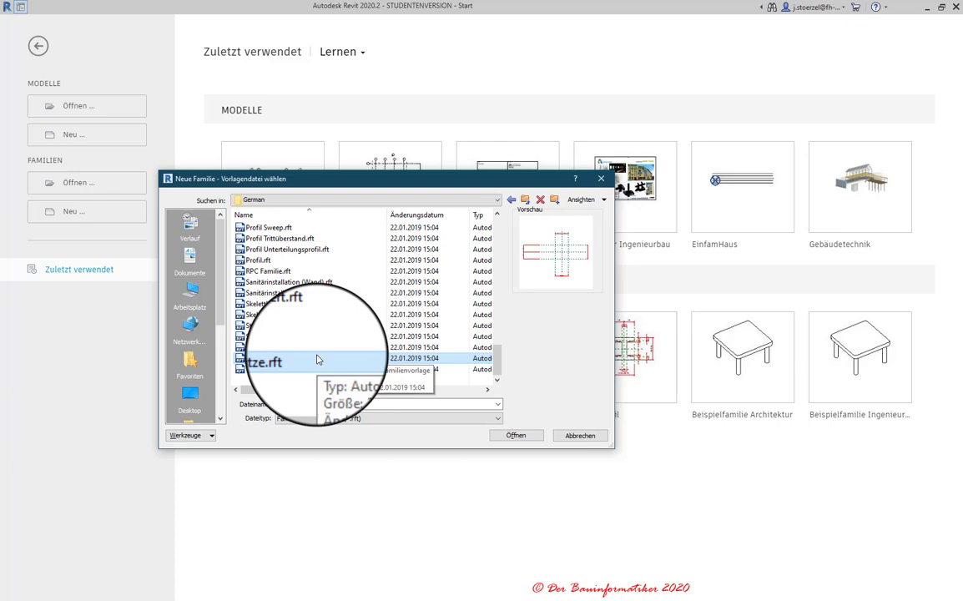
mouse_move(496, 357)
mouse_down()
mouse_move(510, 247)
mouse_move(505, 363)
mouse_up()
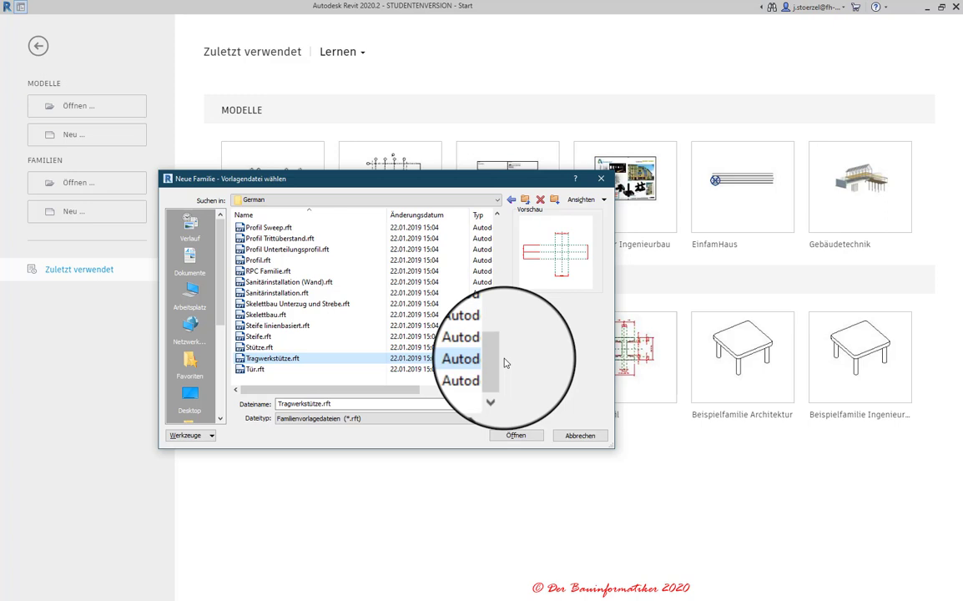
click(267, 359)
click(509, 436)
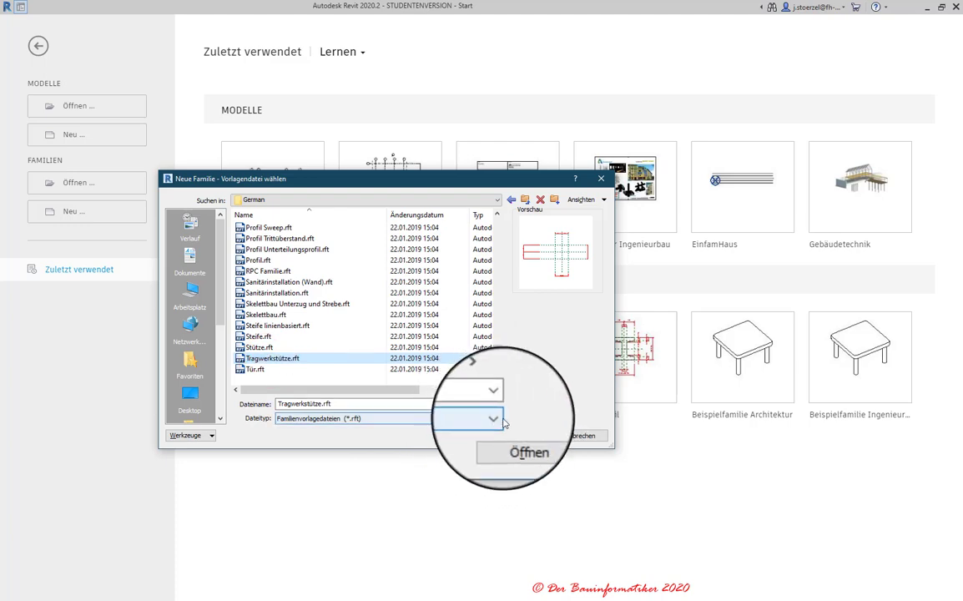
click(509, 435)
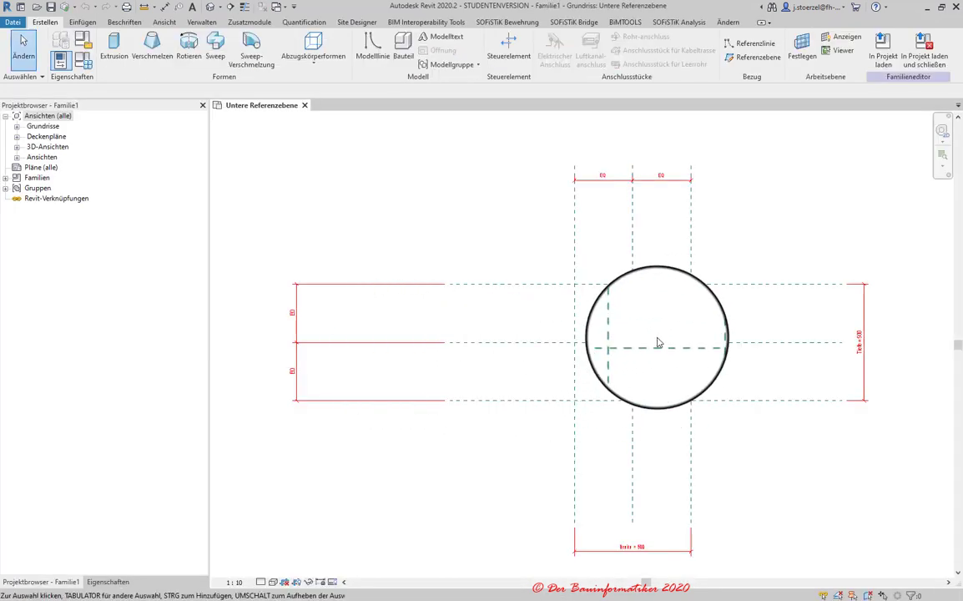
- Centre the reference planes in the plan view and begin saving Familie1
scroll(656, 340, up, 2)
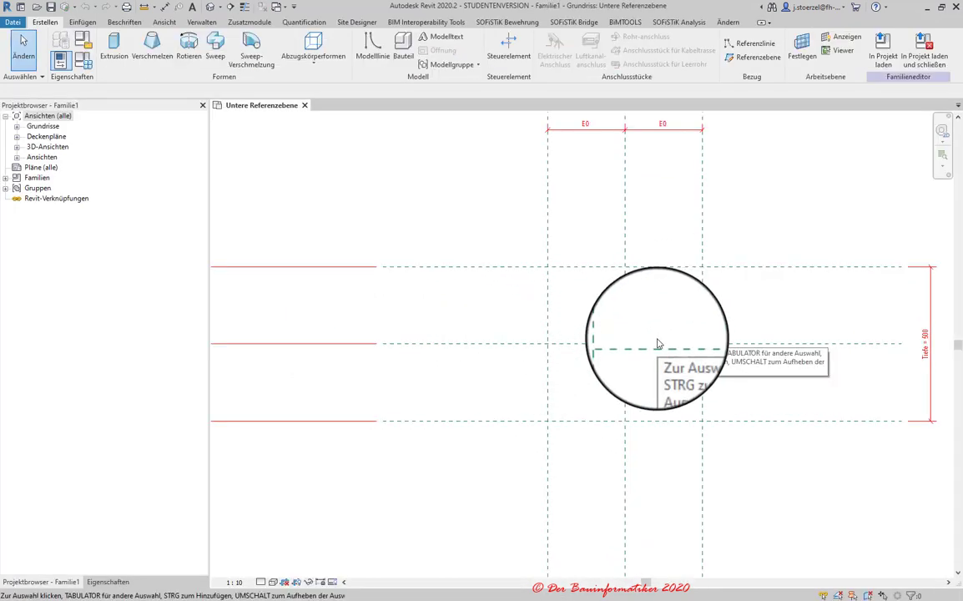
middle_drag(657, 348, 609, 352)
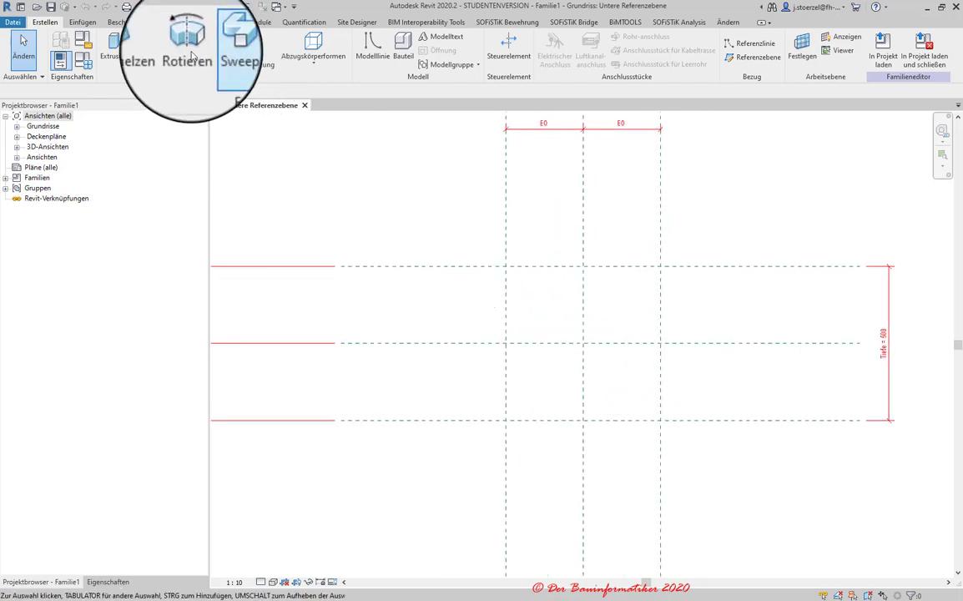
click(51, 9)
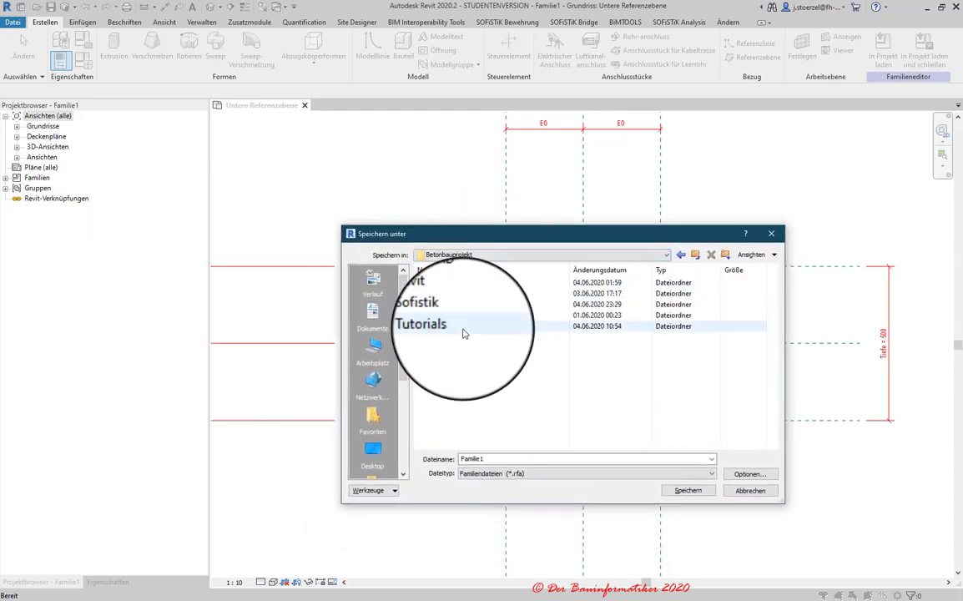
- Save the family as Auflager2.rfa in the Revit > Familien folder
click(442, 304)
double_click(442, 305)
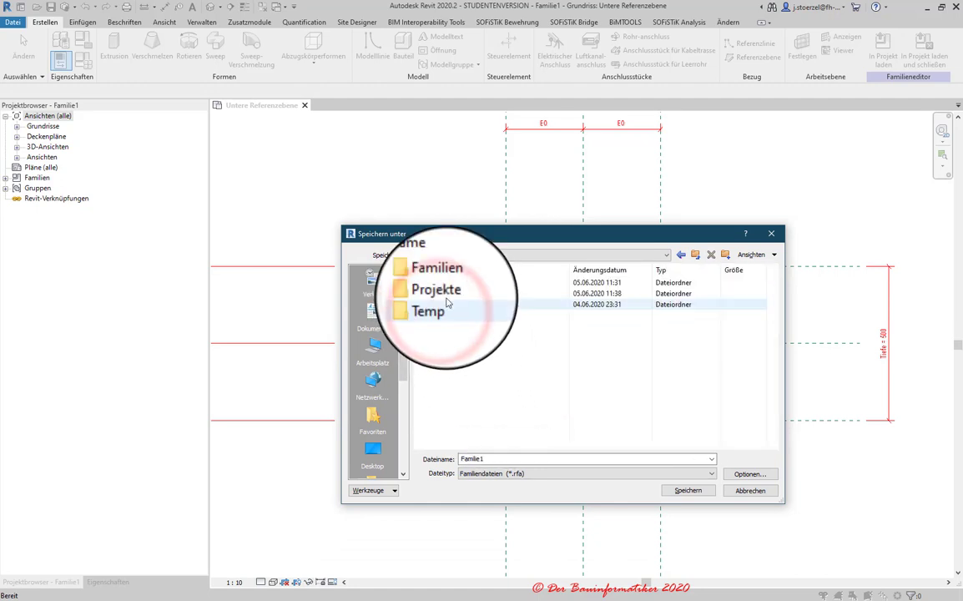
double_click(442, 283)
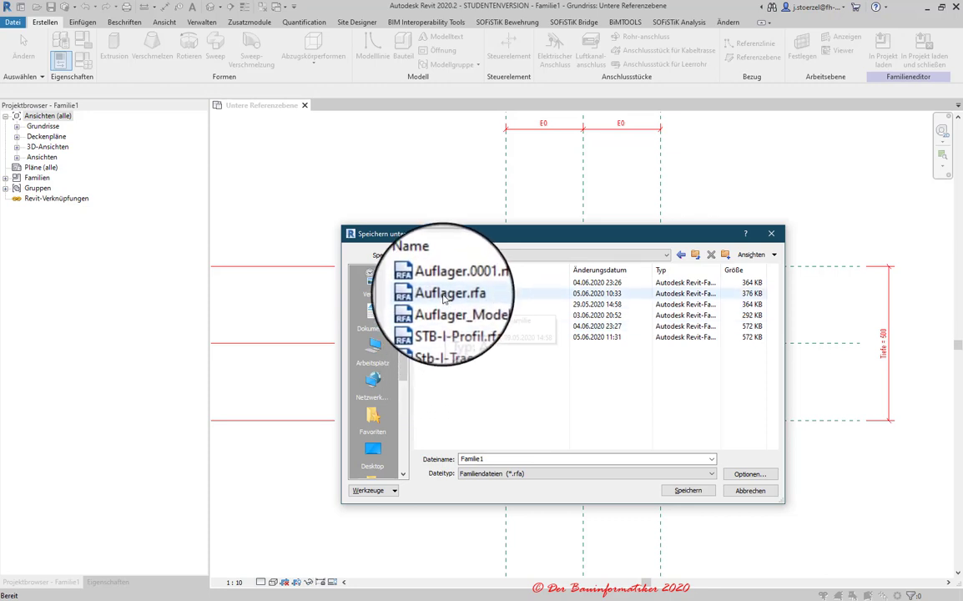
click(443, 295)
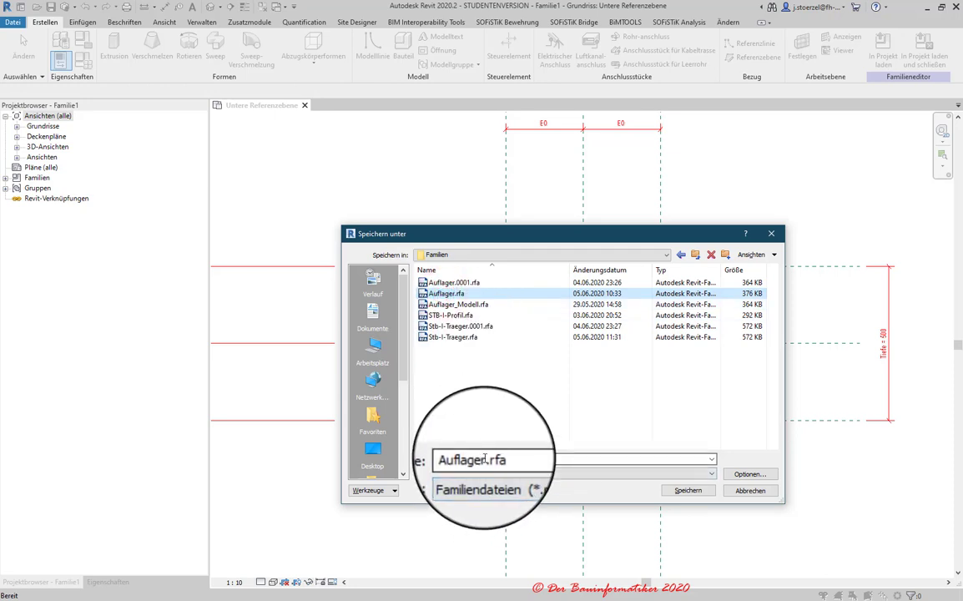
double_click(485, 459)
click(485, 459)
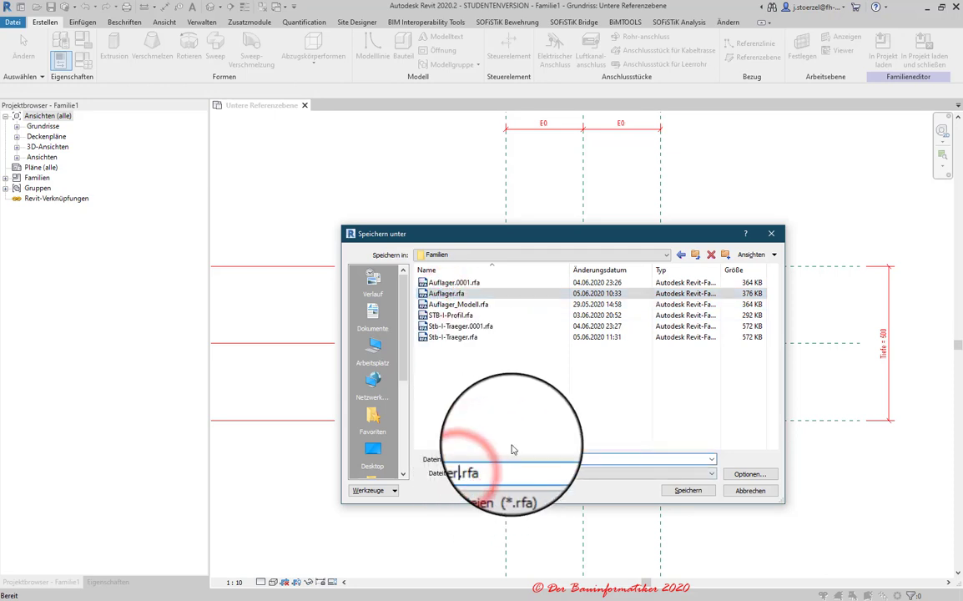
text(2)
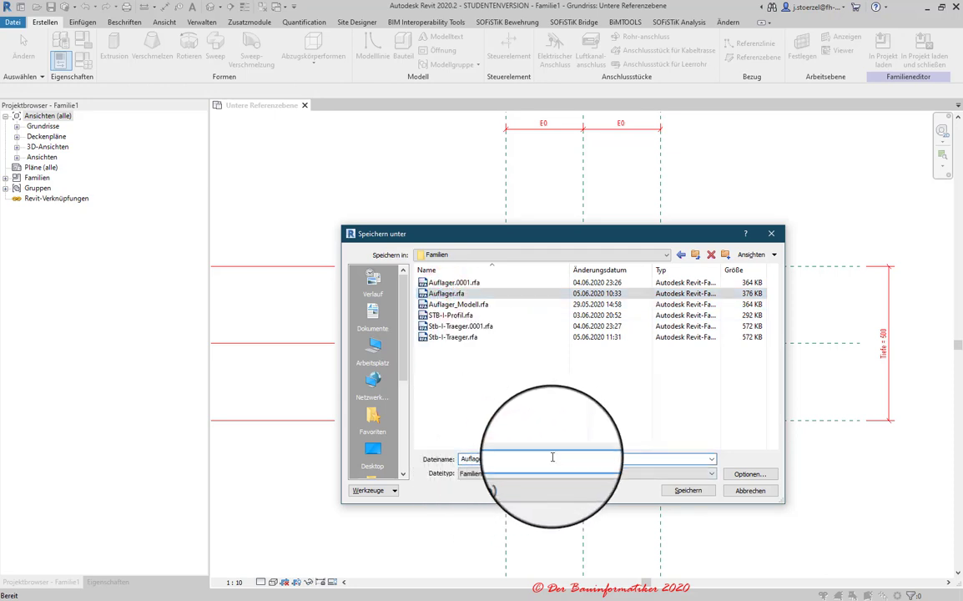
click(689, 492)
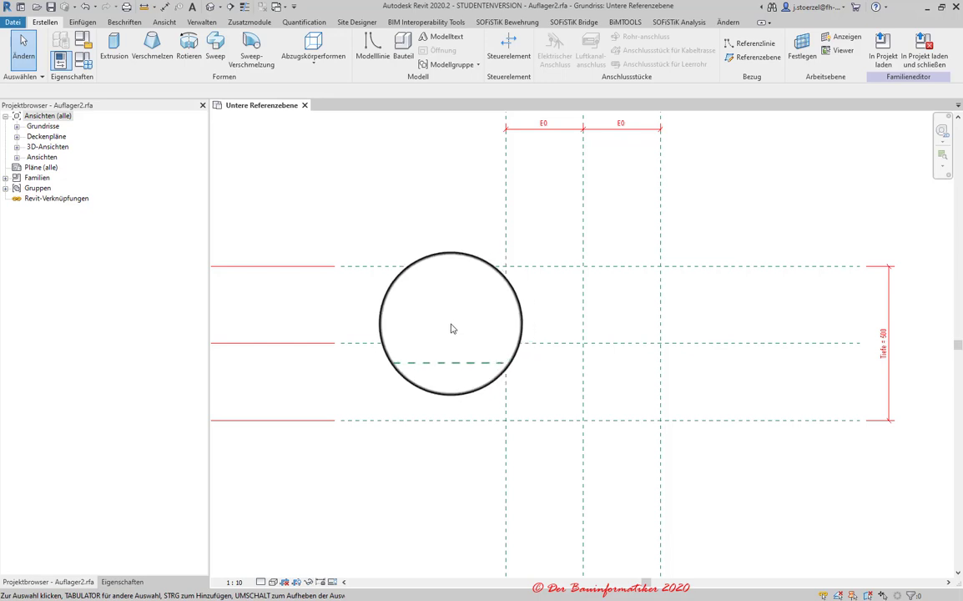
- In Projekteinheiten, format Fläche as Quadratzentimeter with trailing zeros suppressed
click(198, 23)
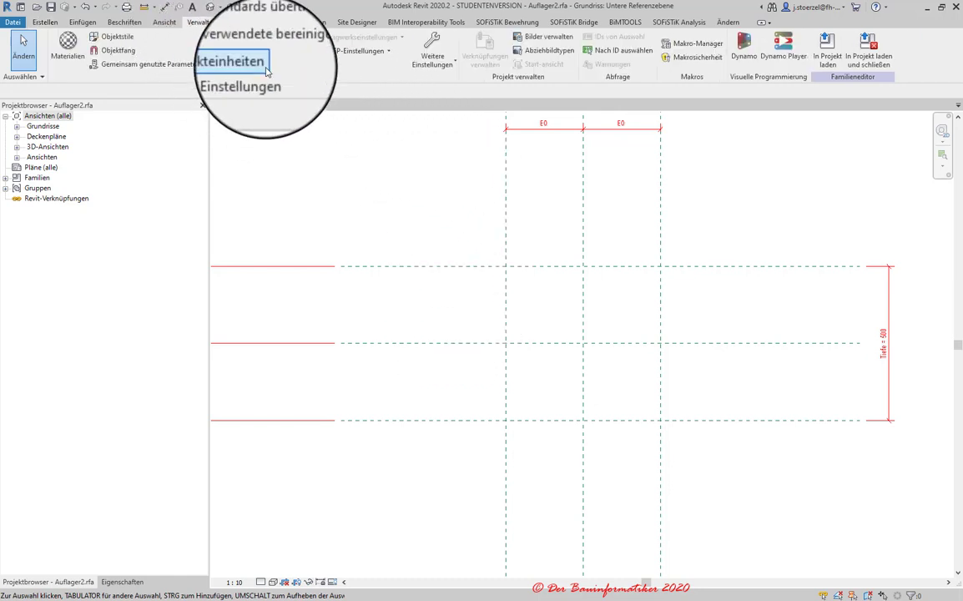
click(239, 64)
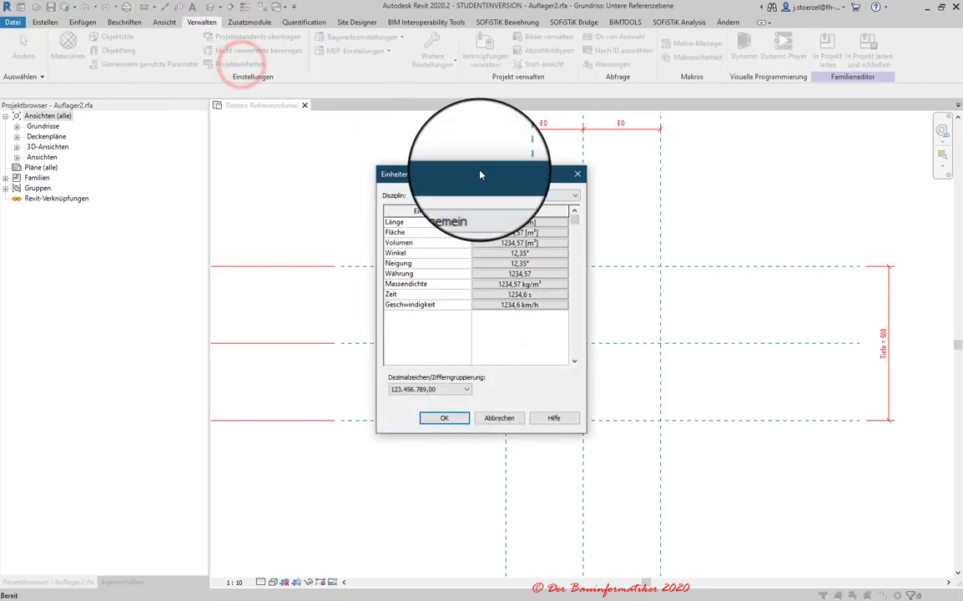
drag(480, 176, 507, 151)
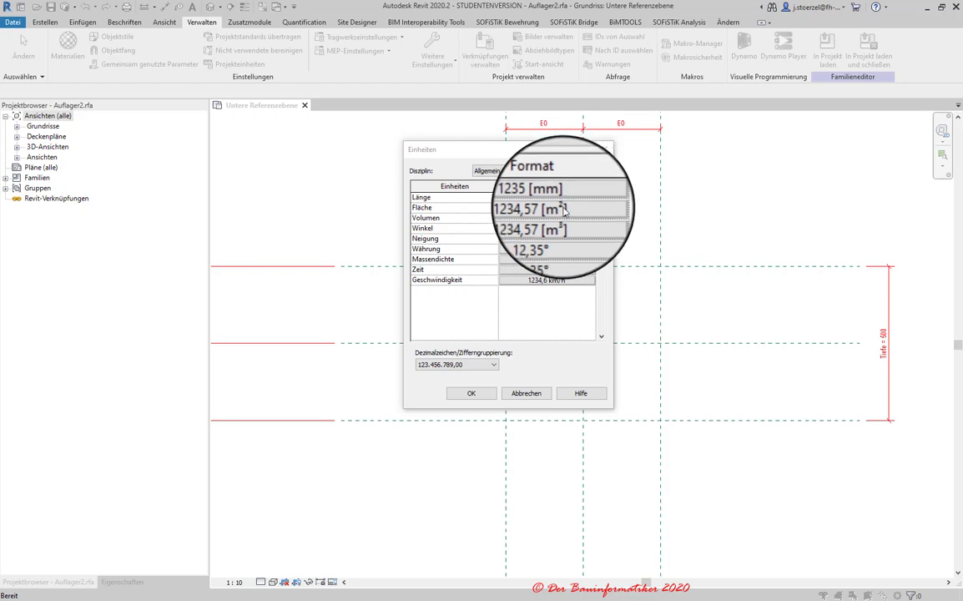
click(563, 210)
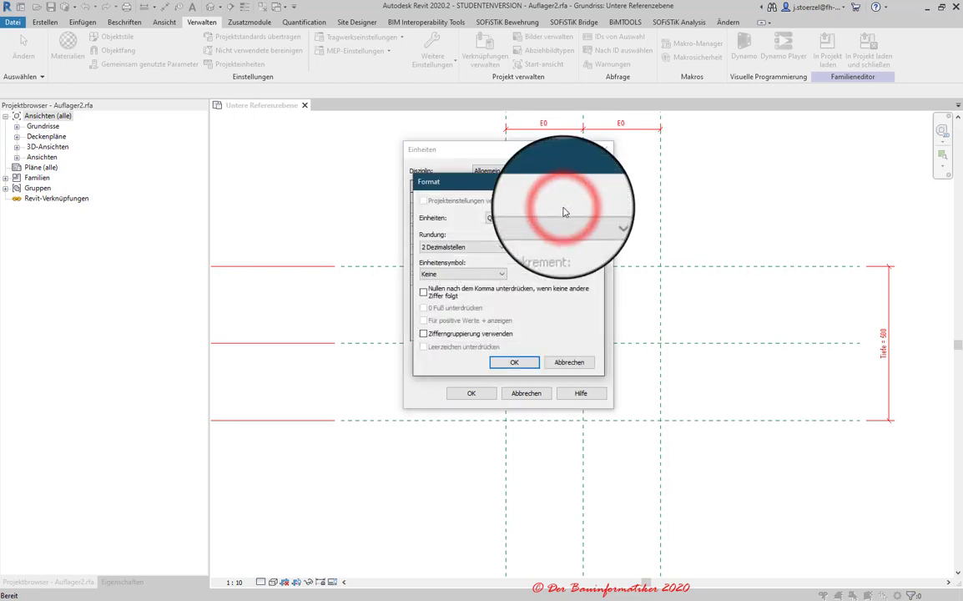
click(553, 220)
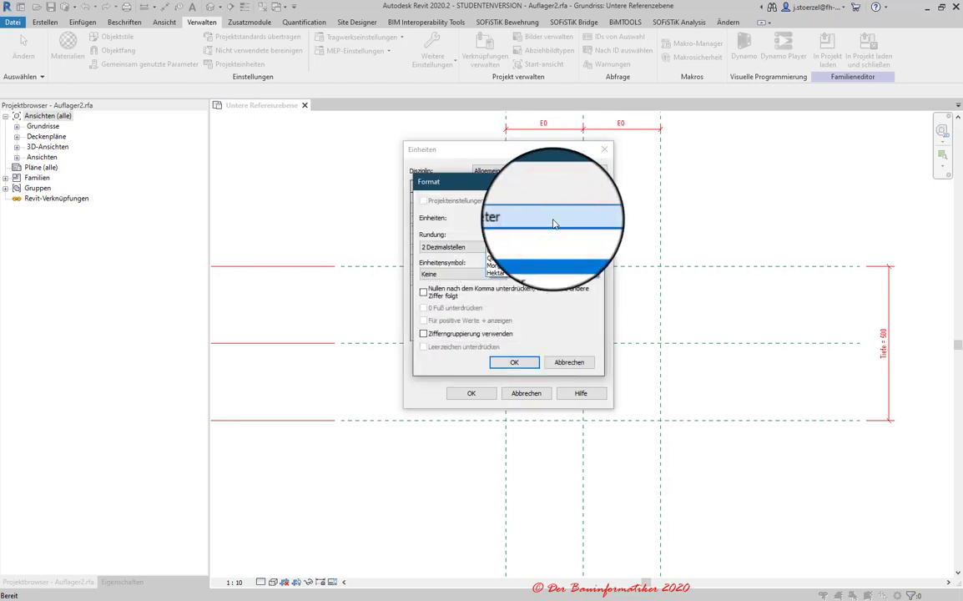
click(517, 249)
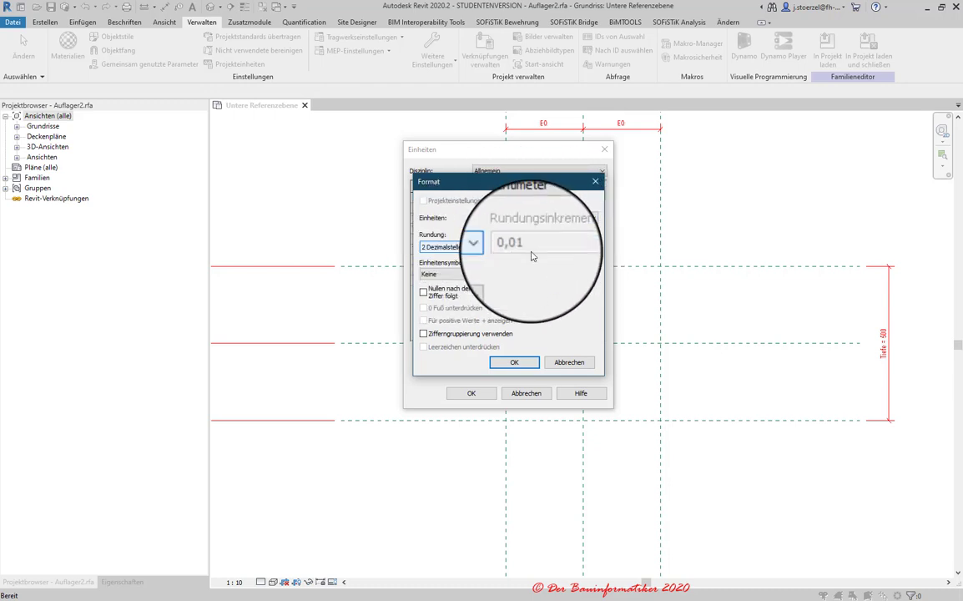
click(423, 290)
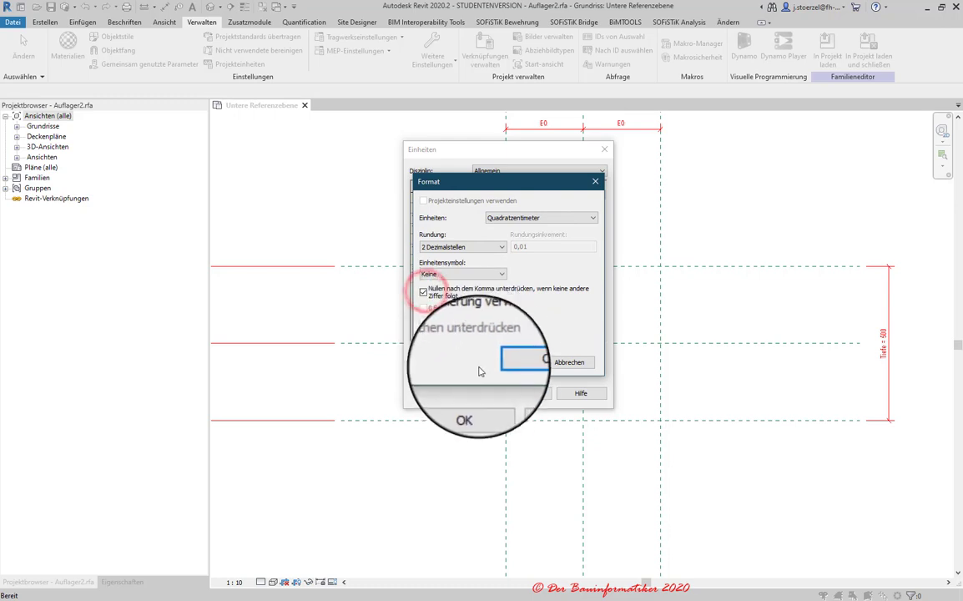
click(511, 365)
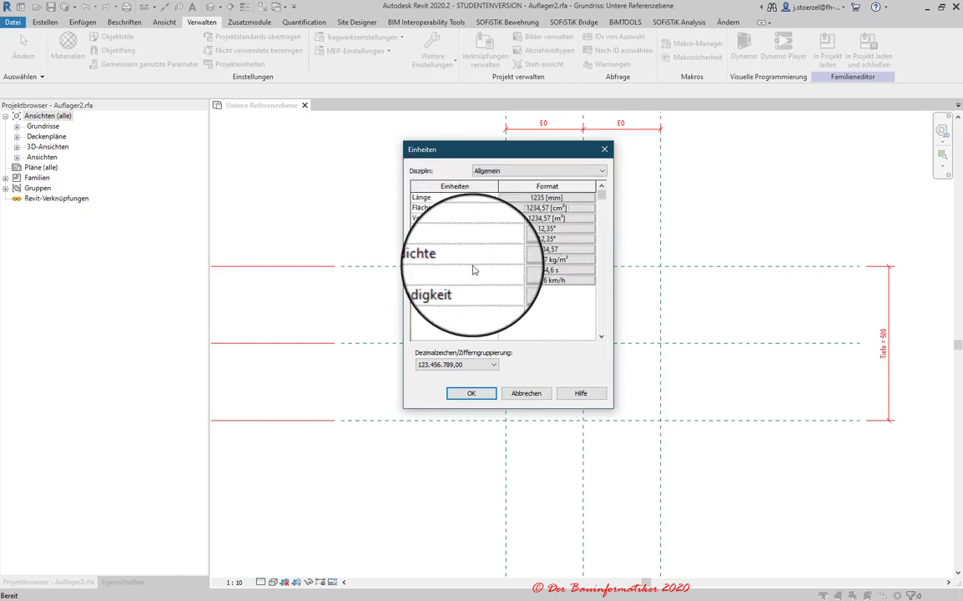
click(472, 393)
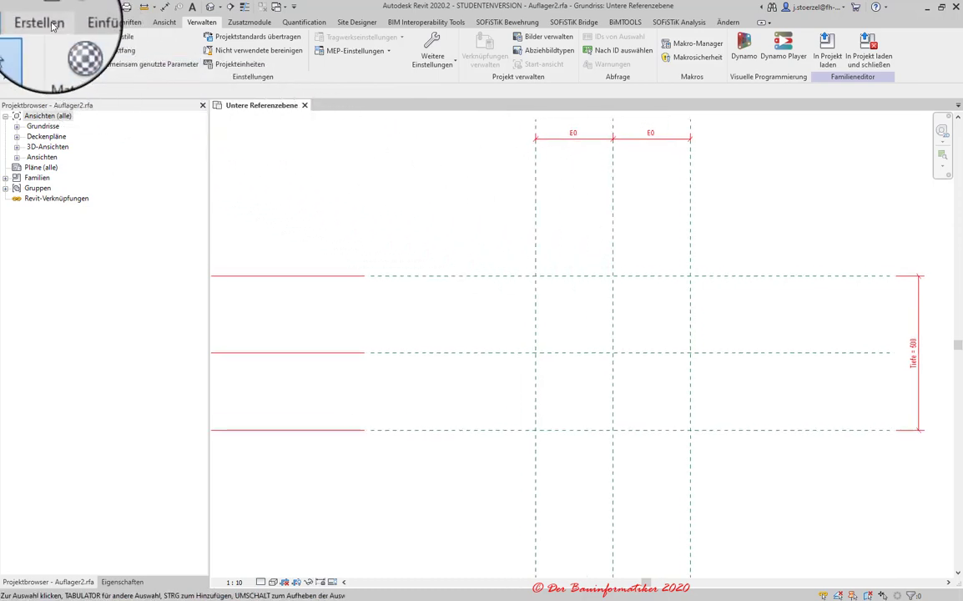
- Open Familienkategorie und -parameter from the Erstellen tab
click(50, 23)
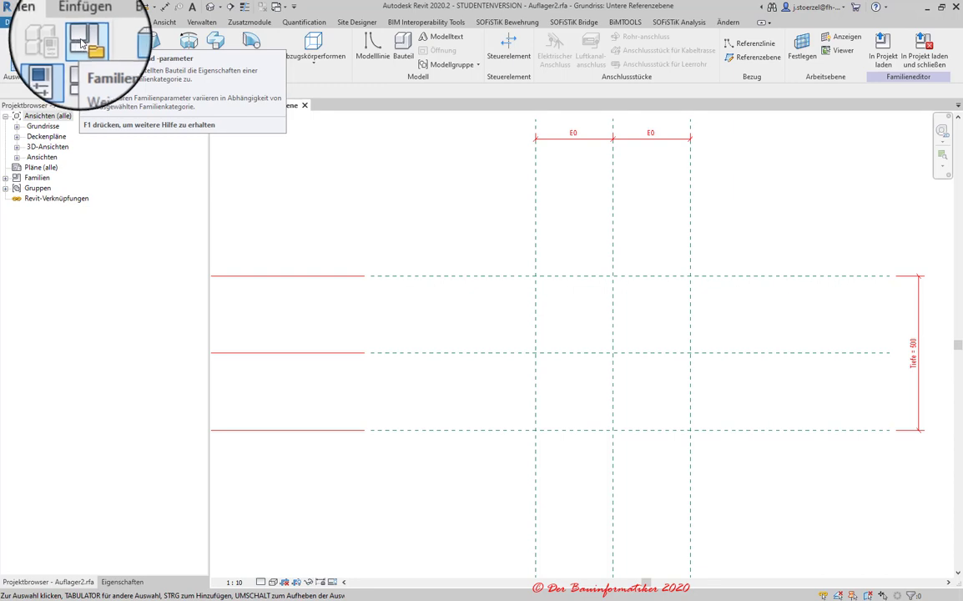
click(81, 44)
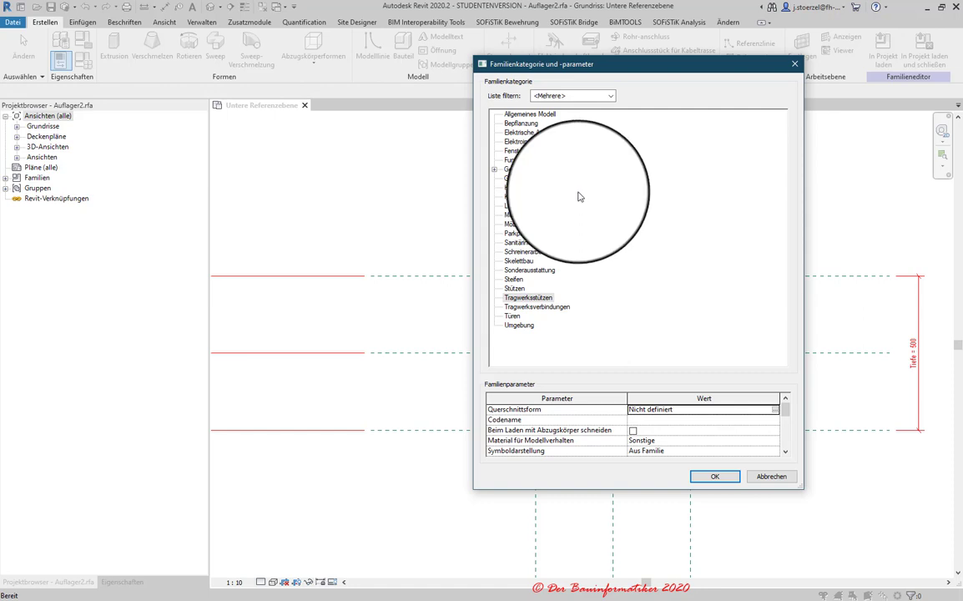
- Compare Stützen and Tragwerksstützen parameters, then view and scroll the HLS-Bauteile parameters
click(522, 292)
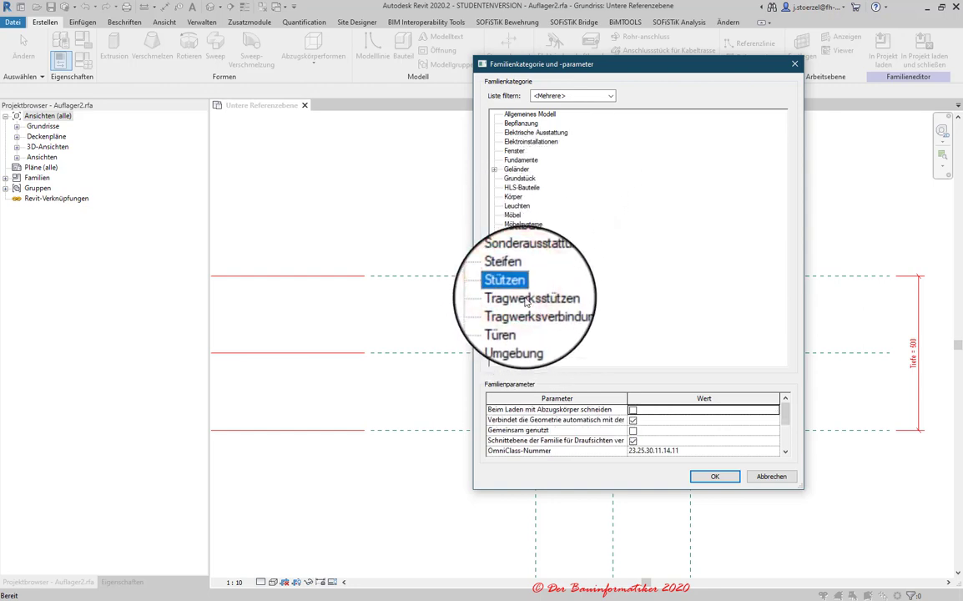
click(526, 297)
click(515, 288)
click(525, 297)
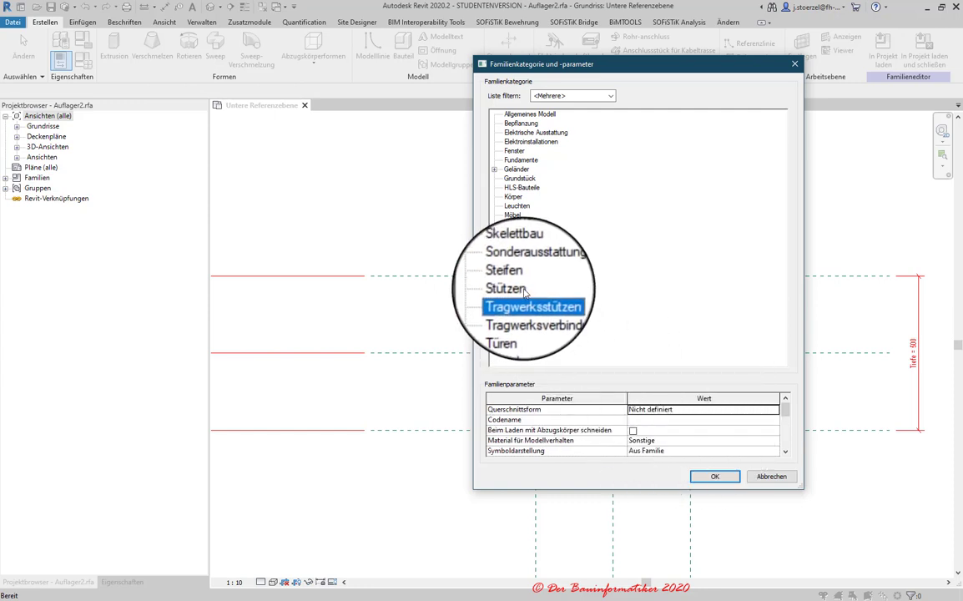
click(525, 292)
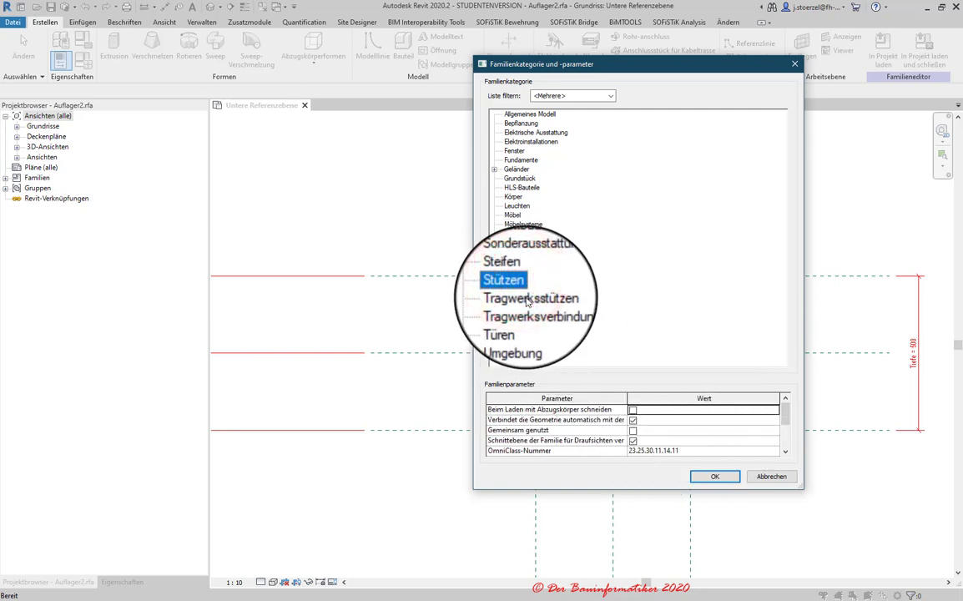
click(526, 299)
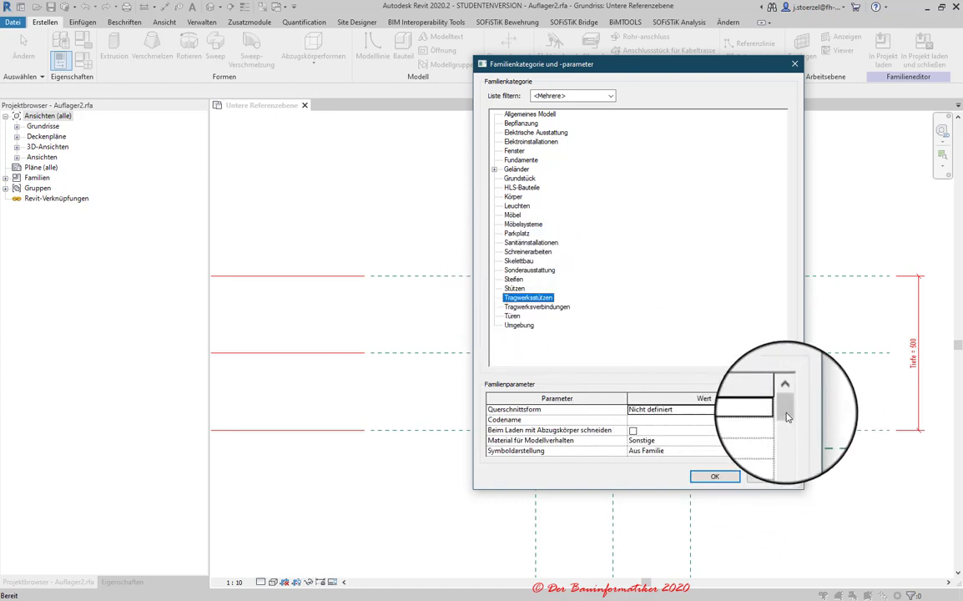
mouse_move(785, 409)
mouse_down()
mouse_move(787, 442)
mouse_move(785, 409)
mouse_up()
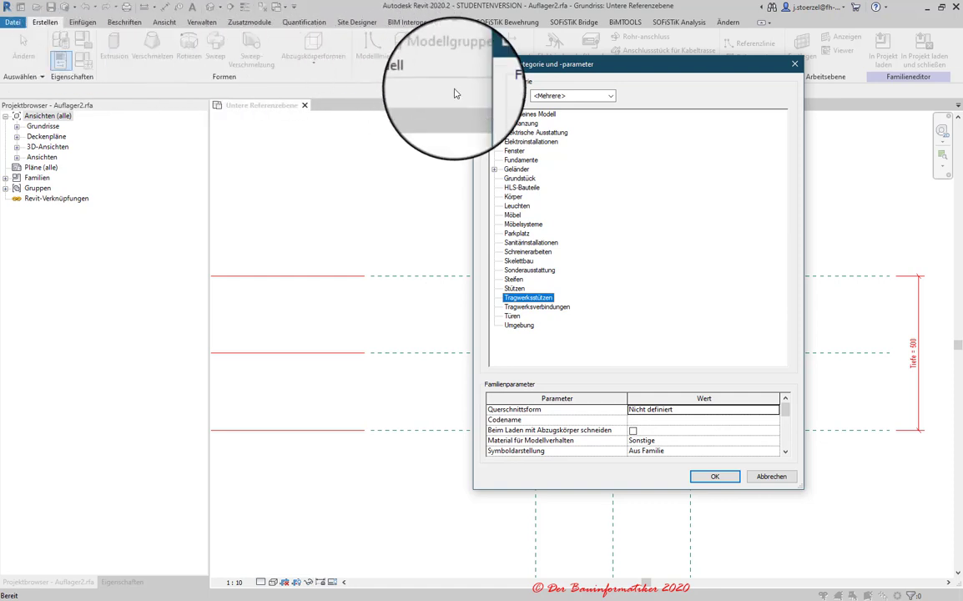
click(525, 191)
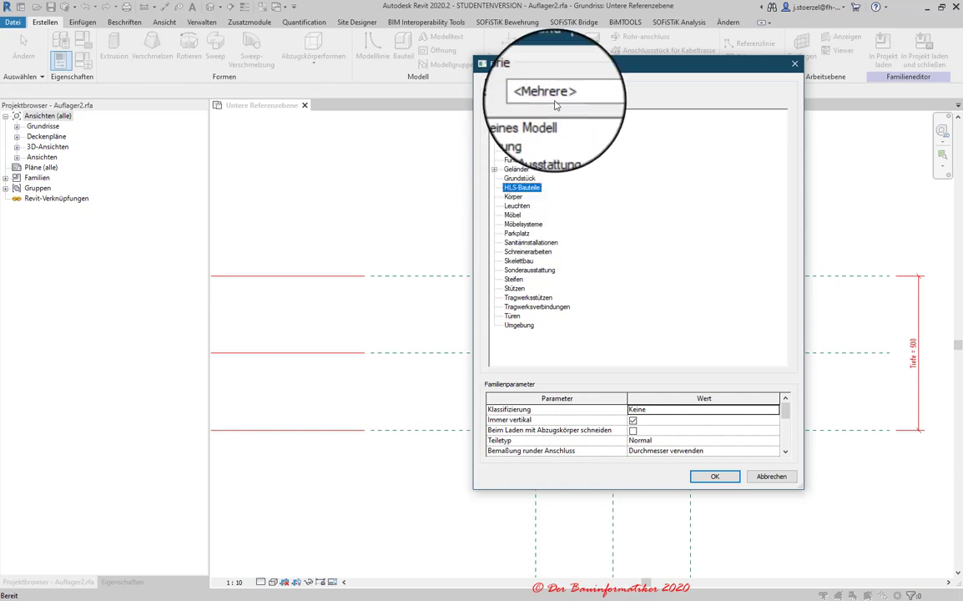
drag(534, 56, 532, 99)
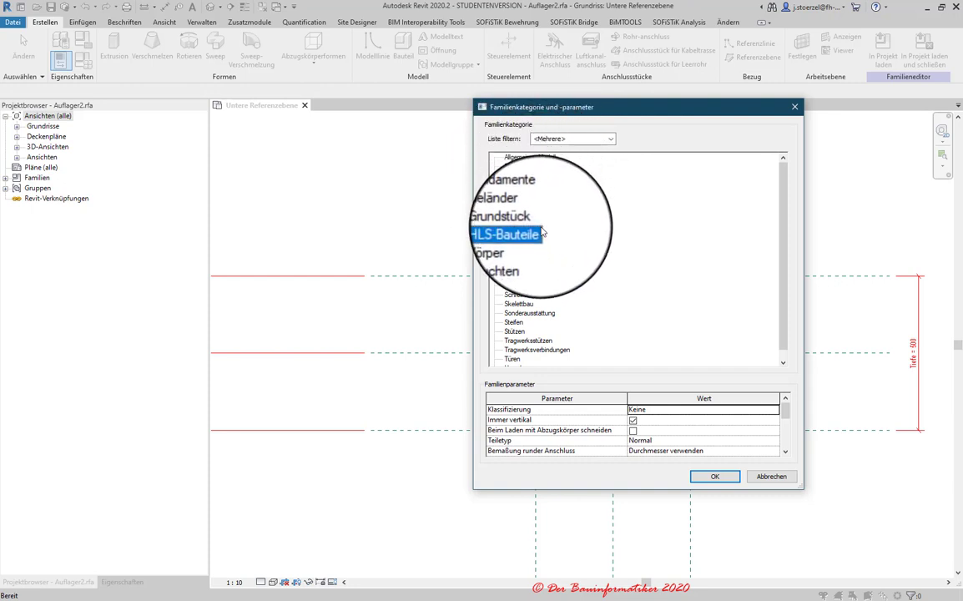
scroll(559, 268, down, 1)
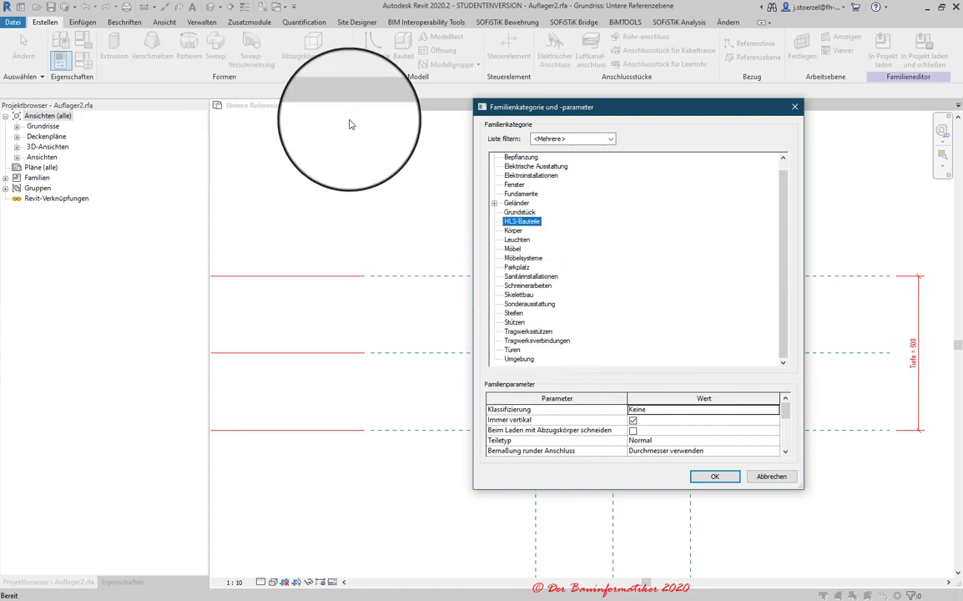
- Select Tragwerksstützen, review Querschnittsform options without changing them, and confirm with OK
click(526, 330)
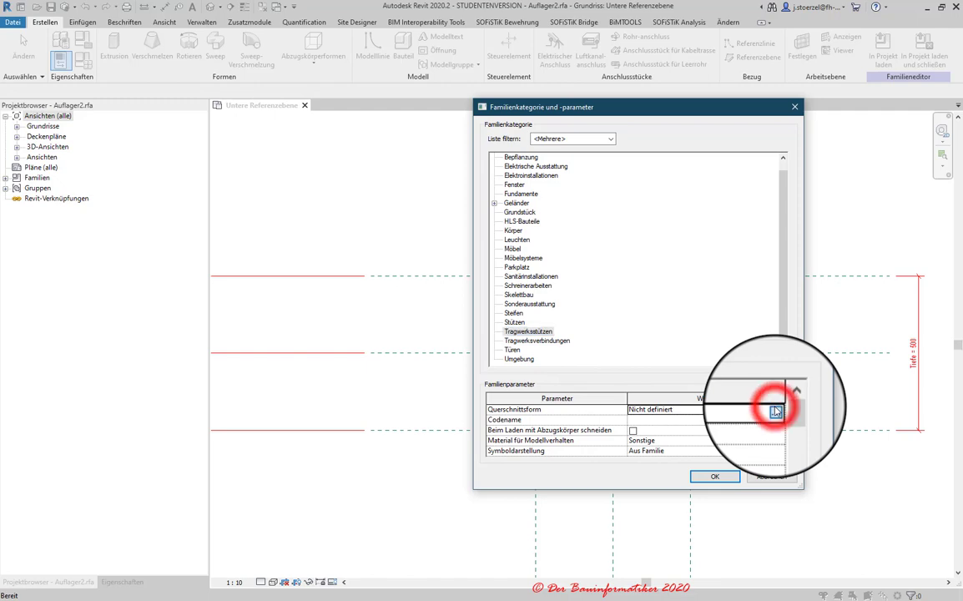
click(775, 410)
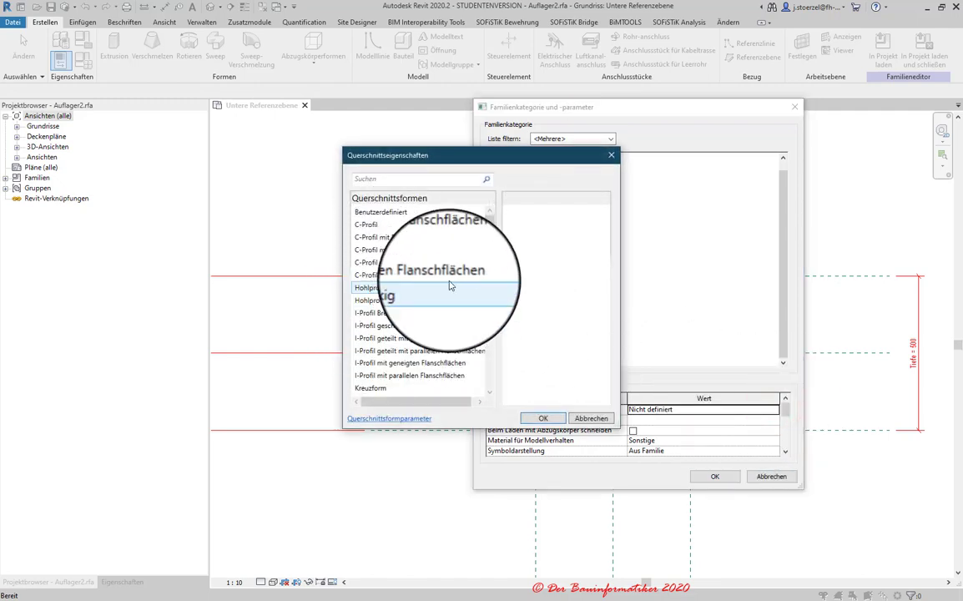
mouse_move(490, 238)
mouse_down()
mouse_move(492, 323)
mouse_move(490, 224)
mouse_up()
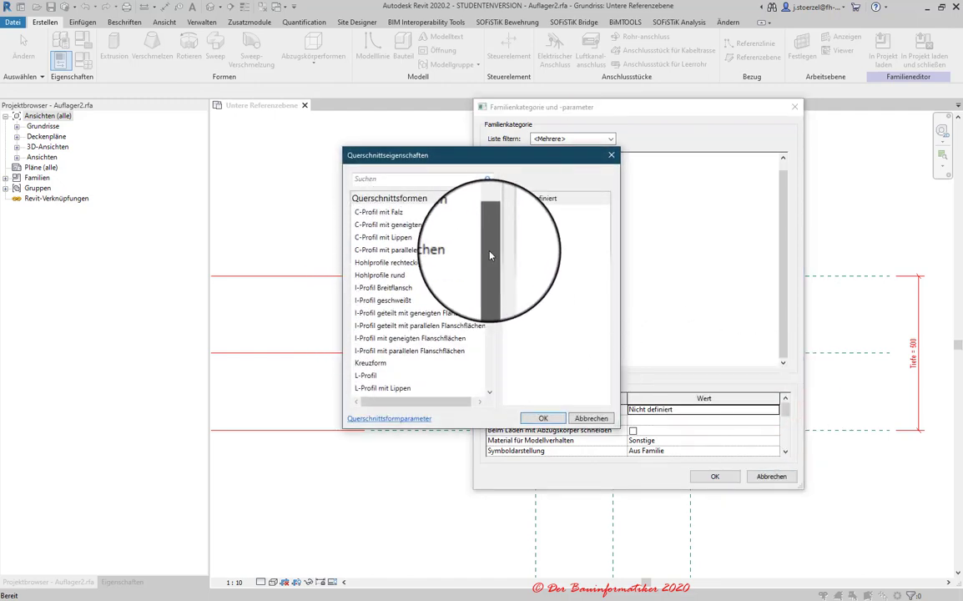
click(579, 423)
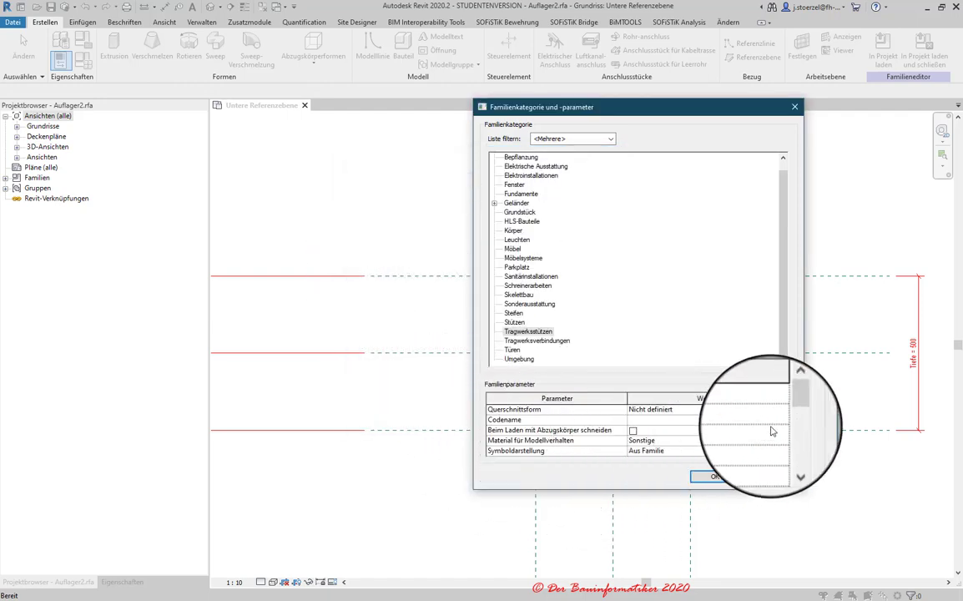
drag(785, 407, 785, 416)
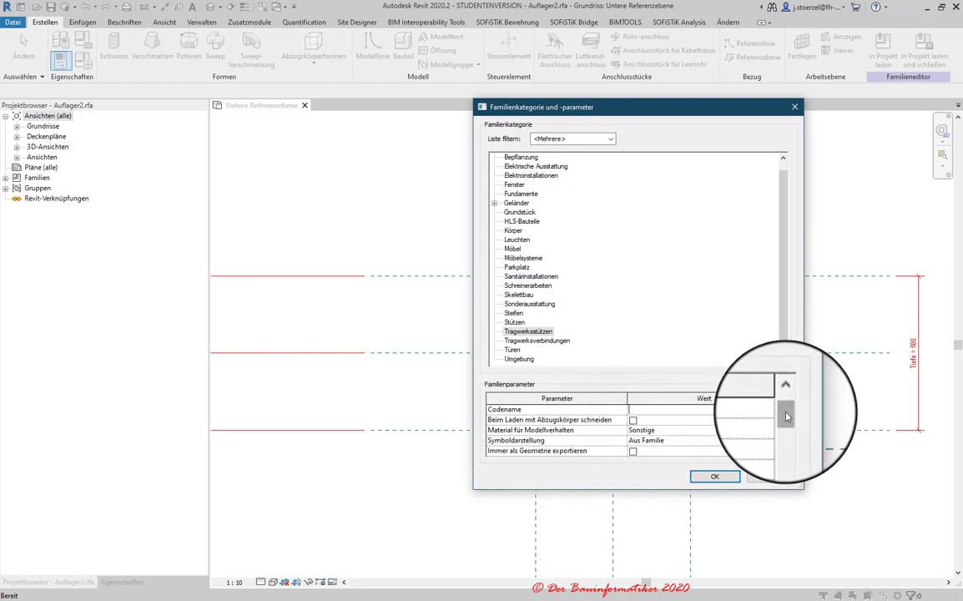
drag(785, 412, 785, 439)
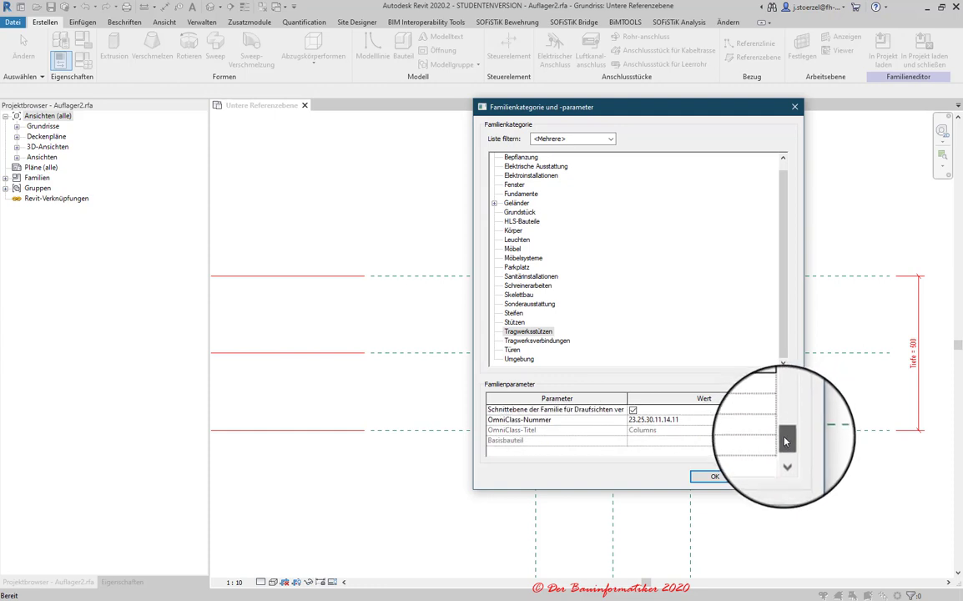
click(706, 481)
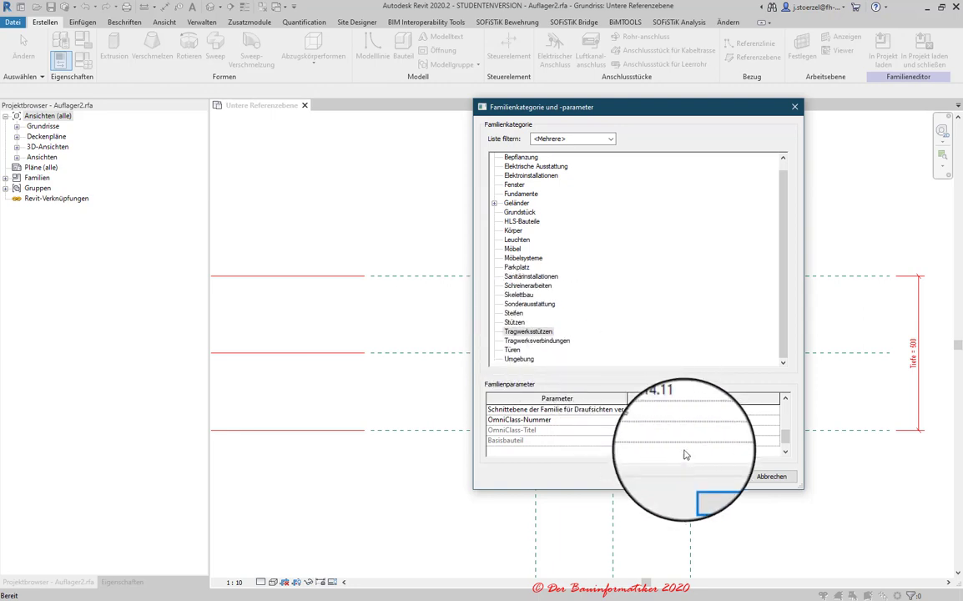
click(706, 479)
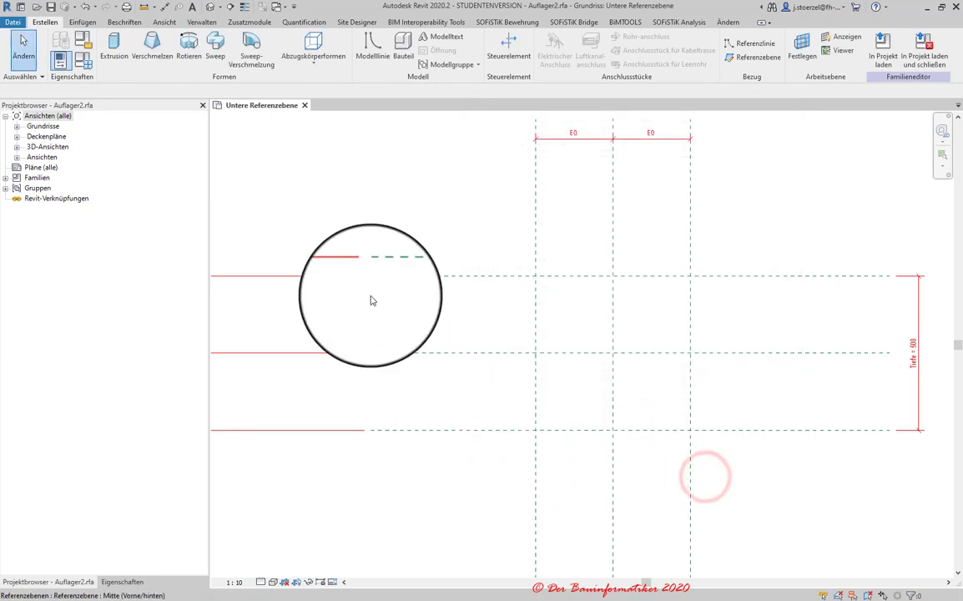
- Show the Properties palette and view the Untere Referenzebene plan's properties
click(124, 582)
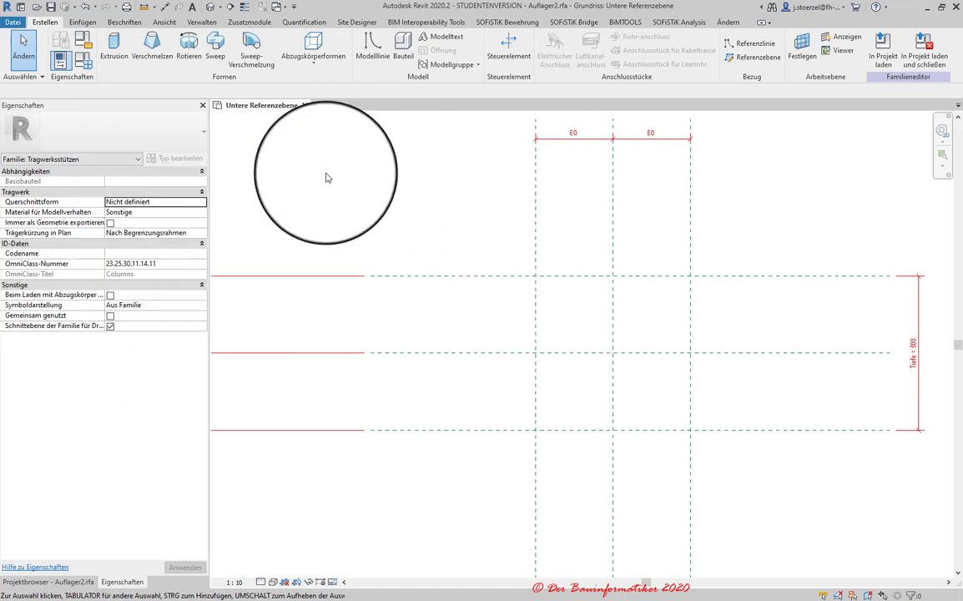
click(534, 185)
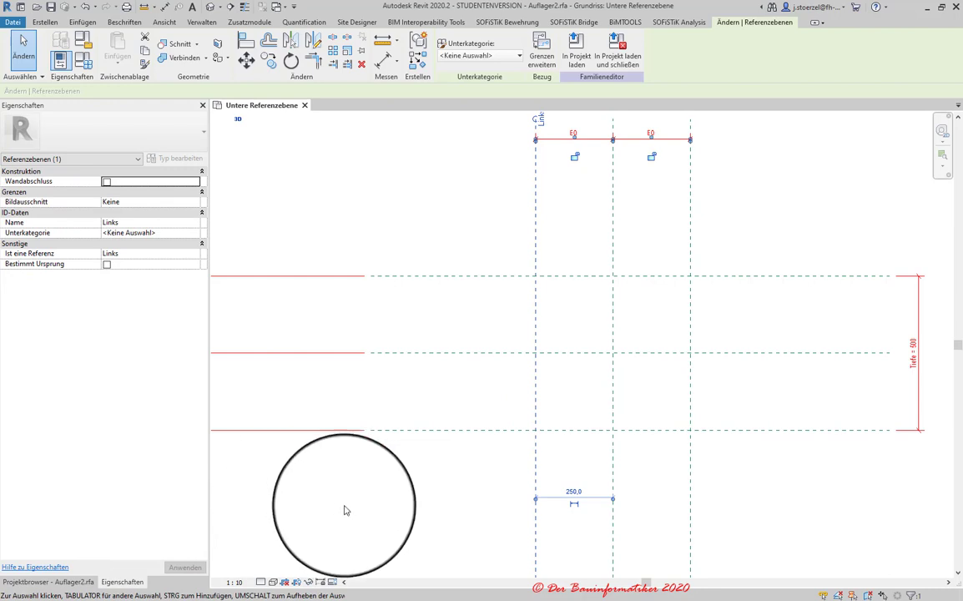
click(343, 506)
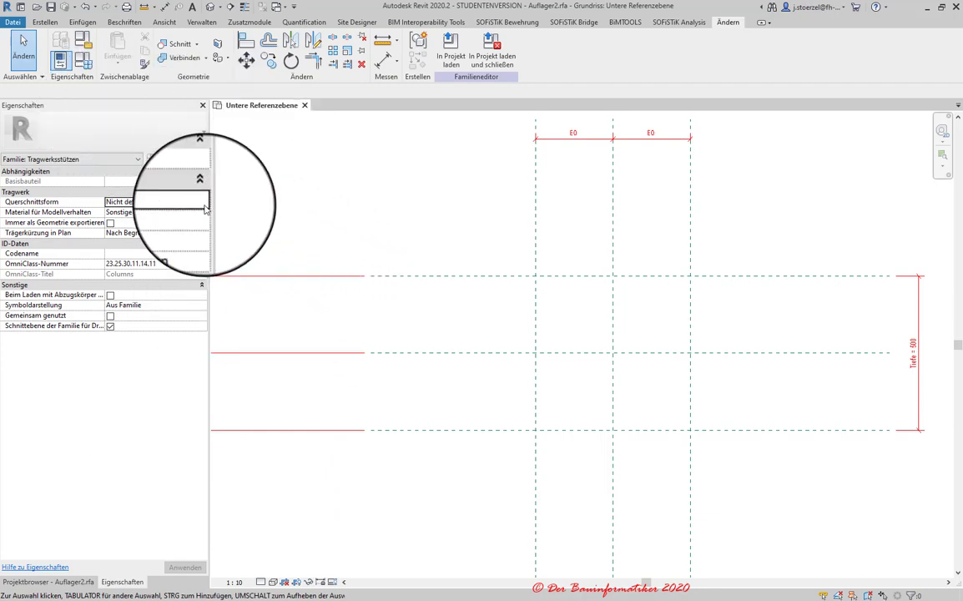
click(138, 160)
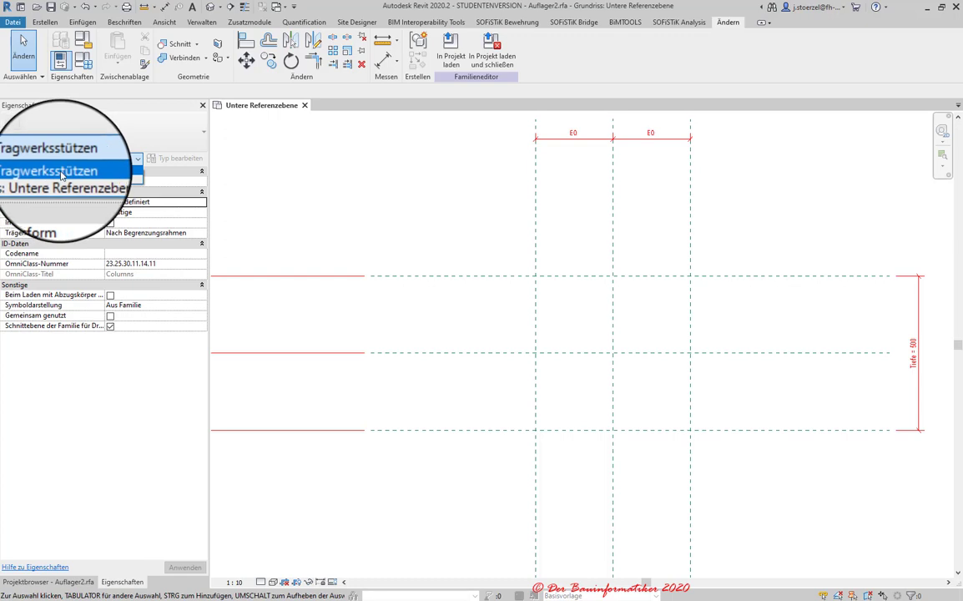
click(49, 181)
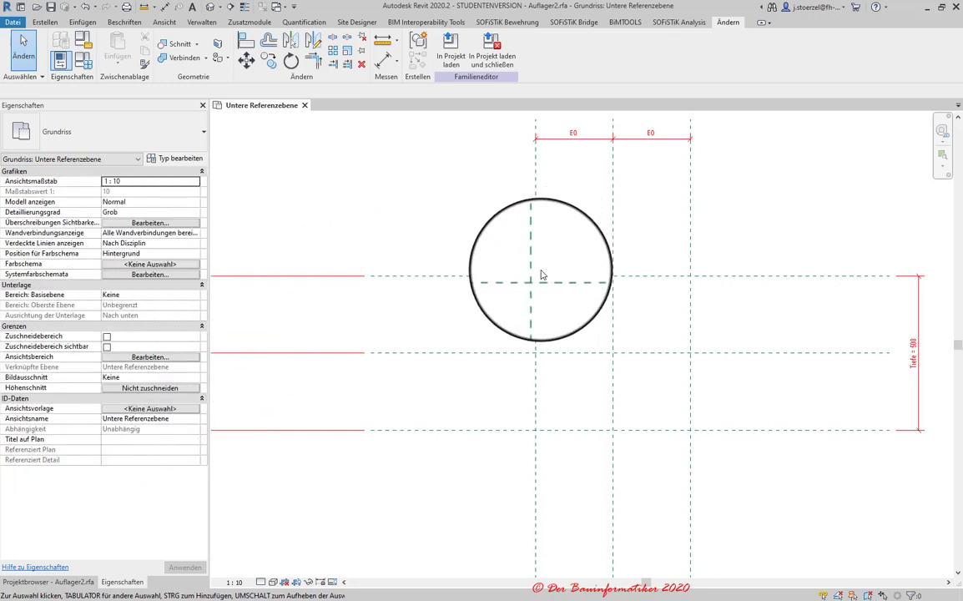
- Switch back to the Tragwerksstützen family properties and reopen the category settings
click(47, 581)
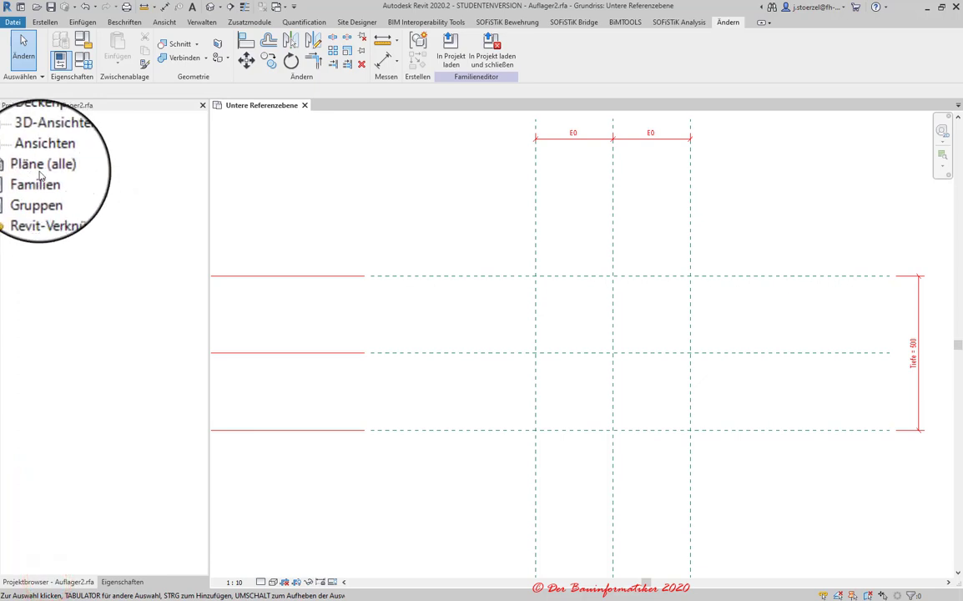
click(122, 582)
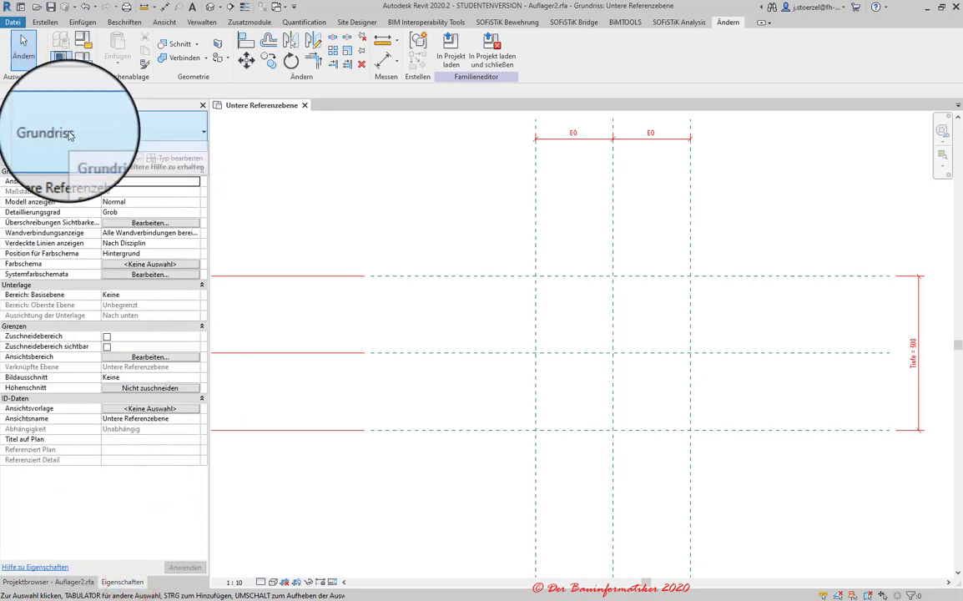
click(328, 201)
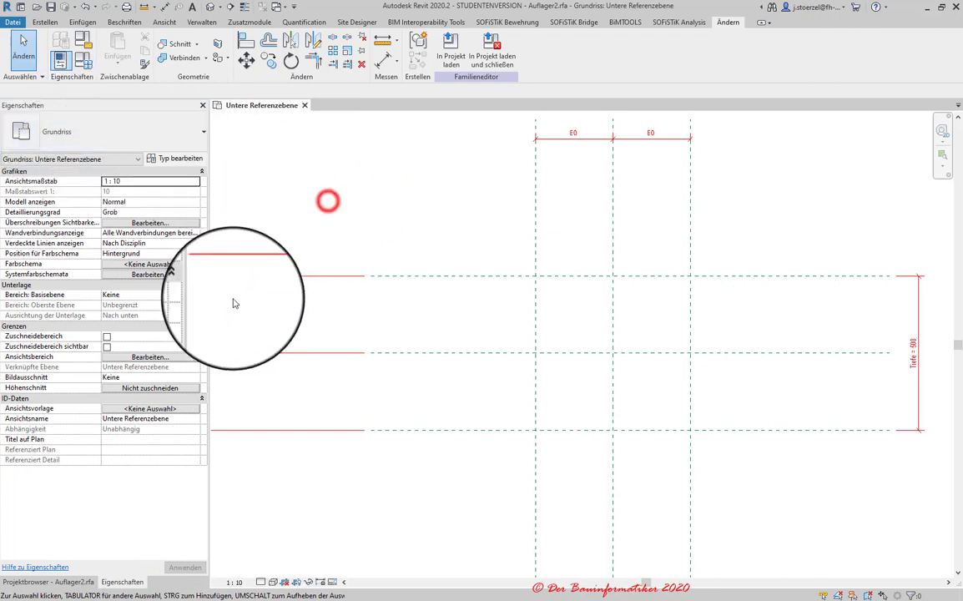
click(86, 158)
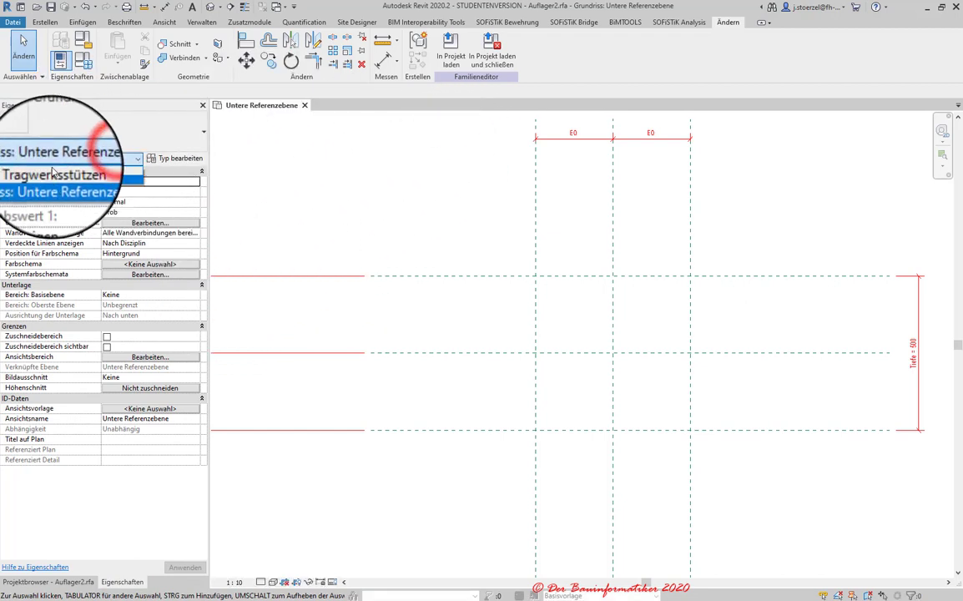
click(50, 173)
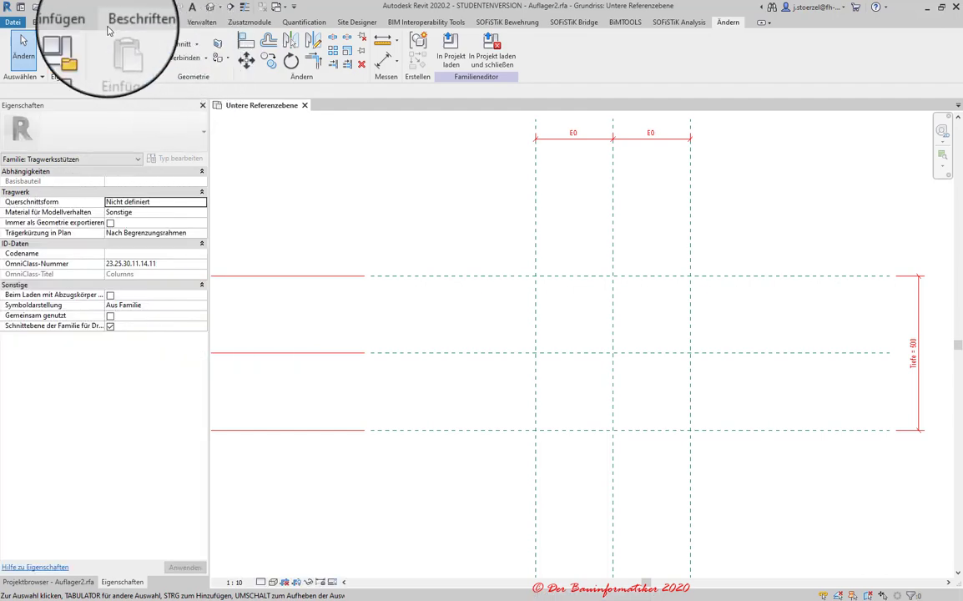
click(81, 38)
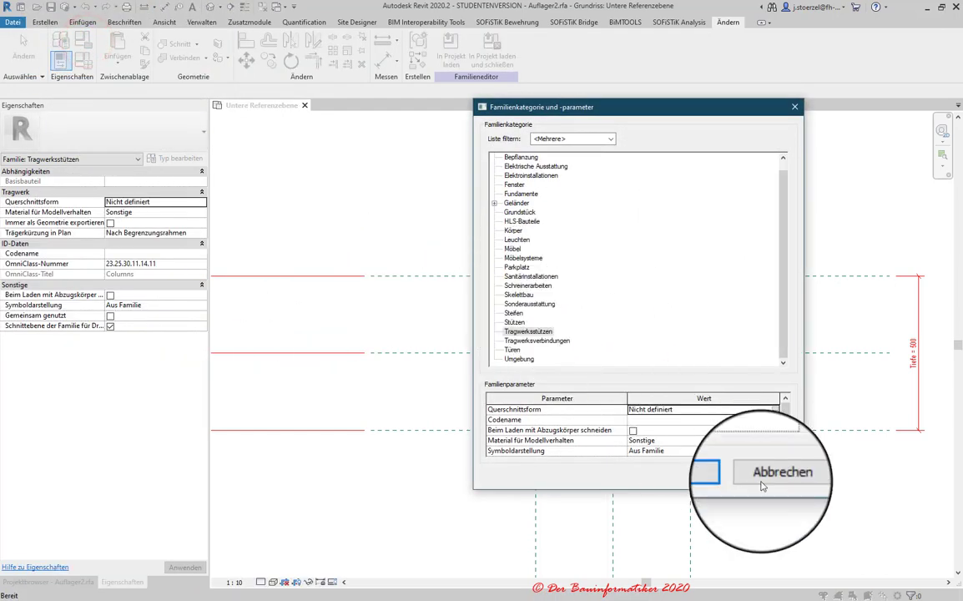
- Cancel the Familienkategorie und -parameter dialog and frame all reference planes in the plan
click(771, 475)
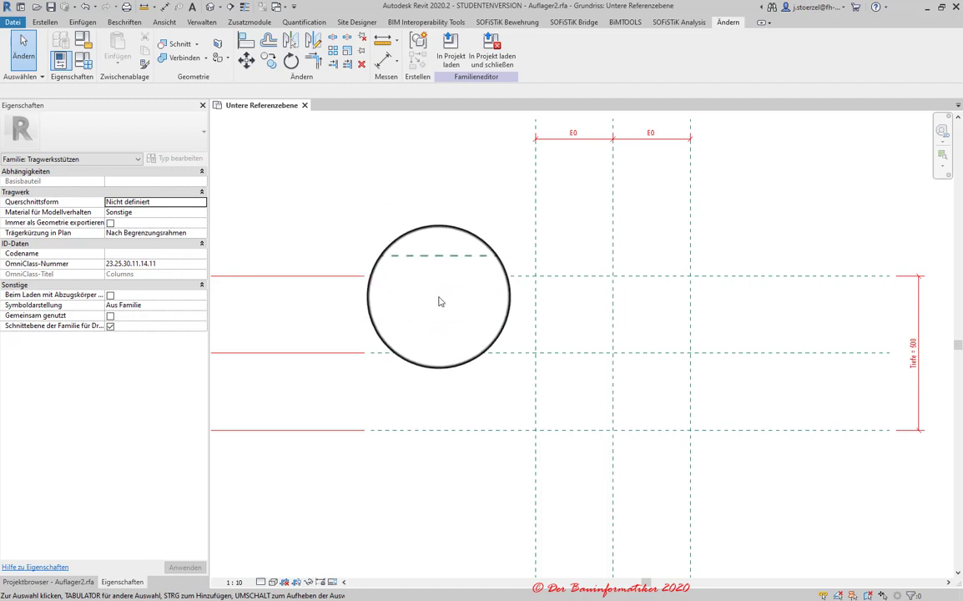
scroll(440, 301, down, 2)
scroll(440, 301, up, 1)
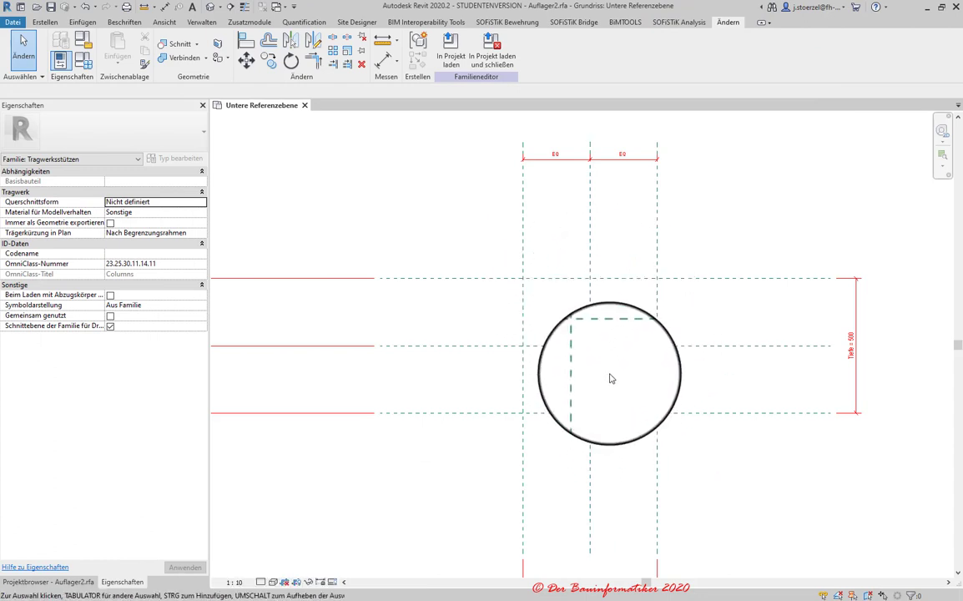
middle_drag(607, 395, 597, 439)
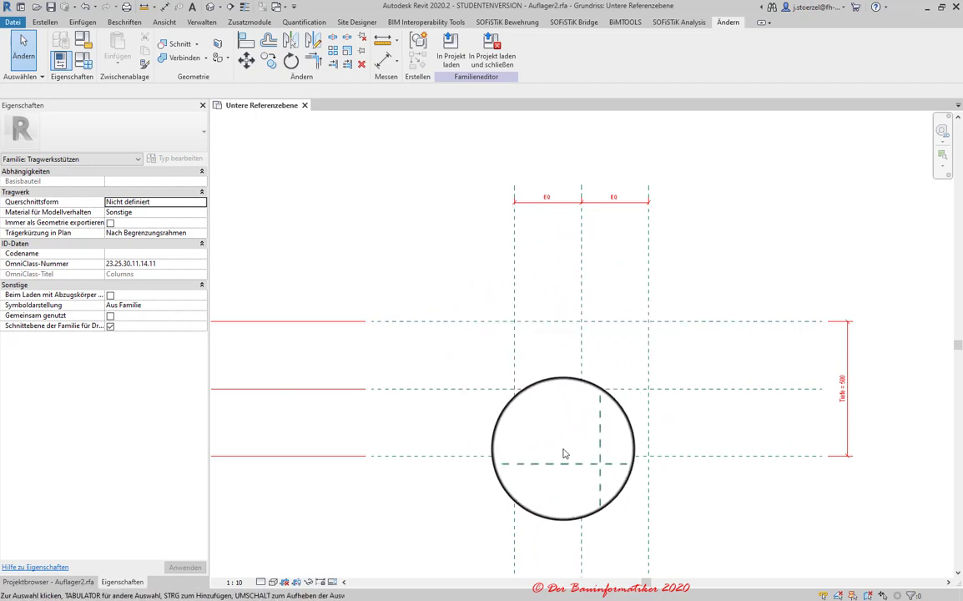
mouse_move(563, 453)
middle_down()
mouse_move(574, 465)
mouse_move(528, 378)
middle_up()
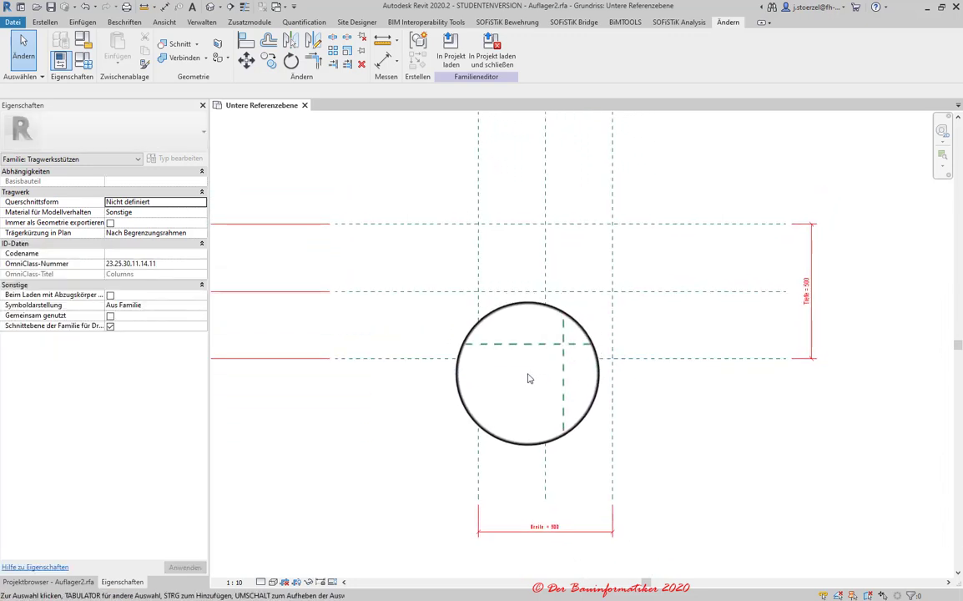
- In Familientypen, create the Rollendurchmesser length type parameter grouped under Abmessungen
click(84, 61)
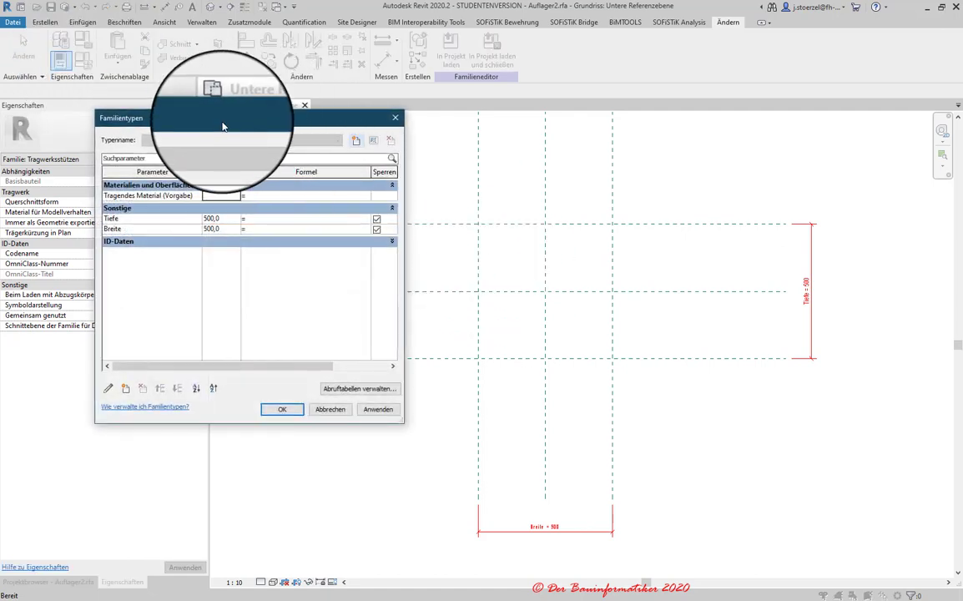
mouse_move(242, 125)
mouse_down()
mouse_move(460, 202)
mouse_move(546, 163)
mouse_up()
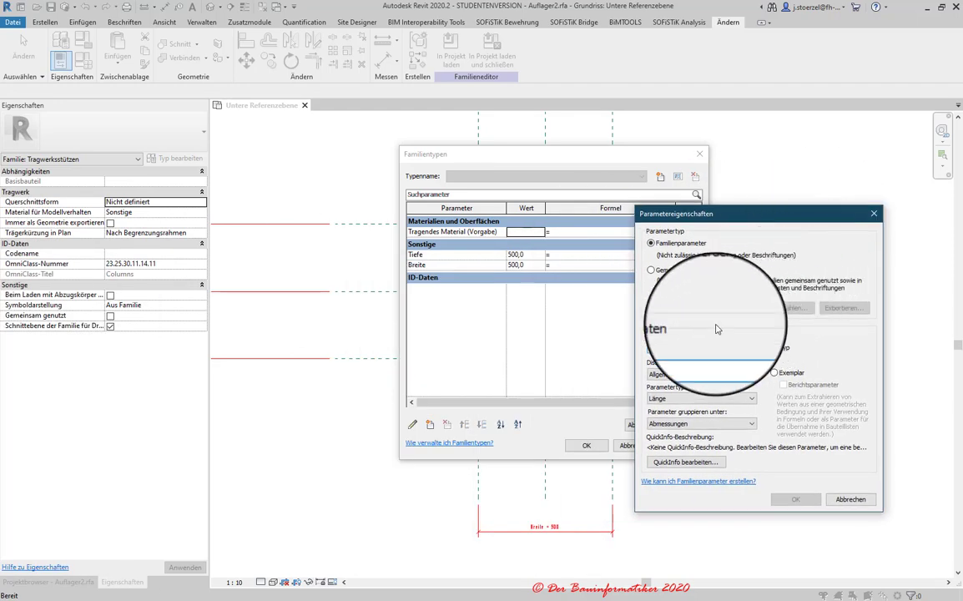
click(675, 343)
text(Rollendurchmesser)
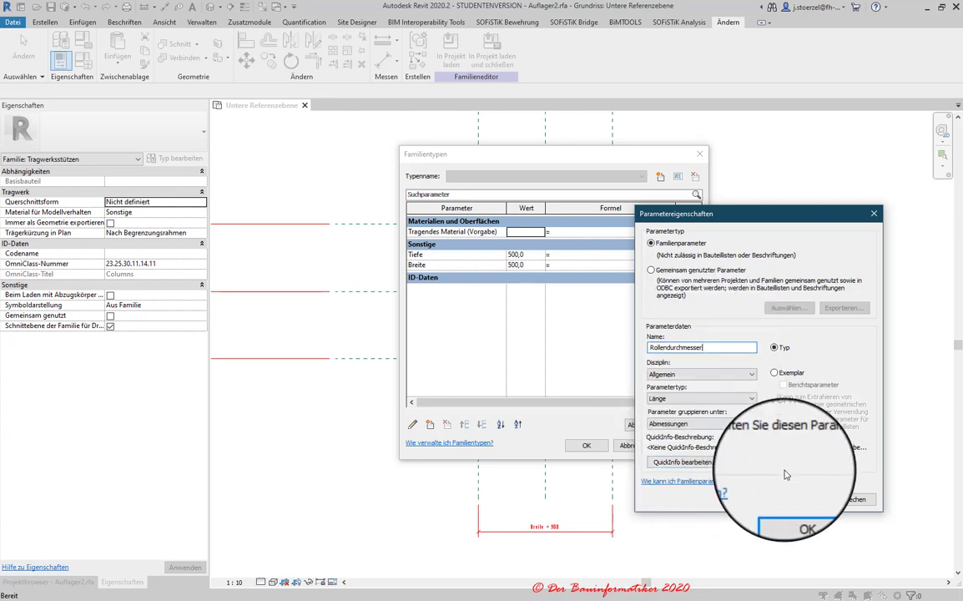
drag(702, 348, 691, 349)
double_click(715, 347)
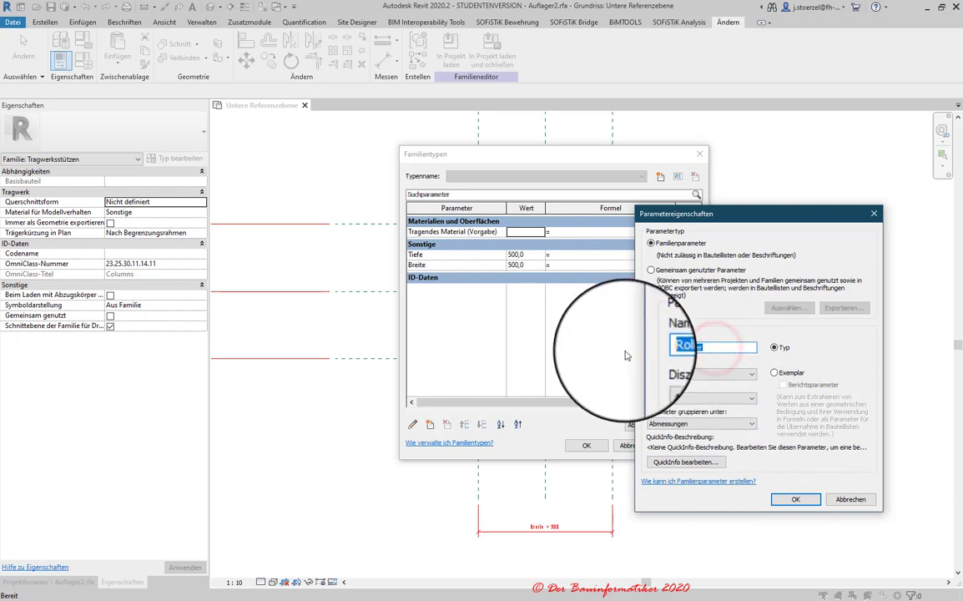
click(795, 499)
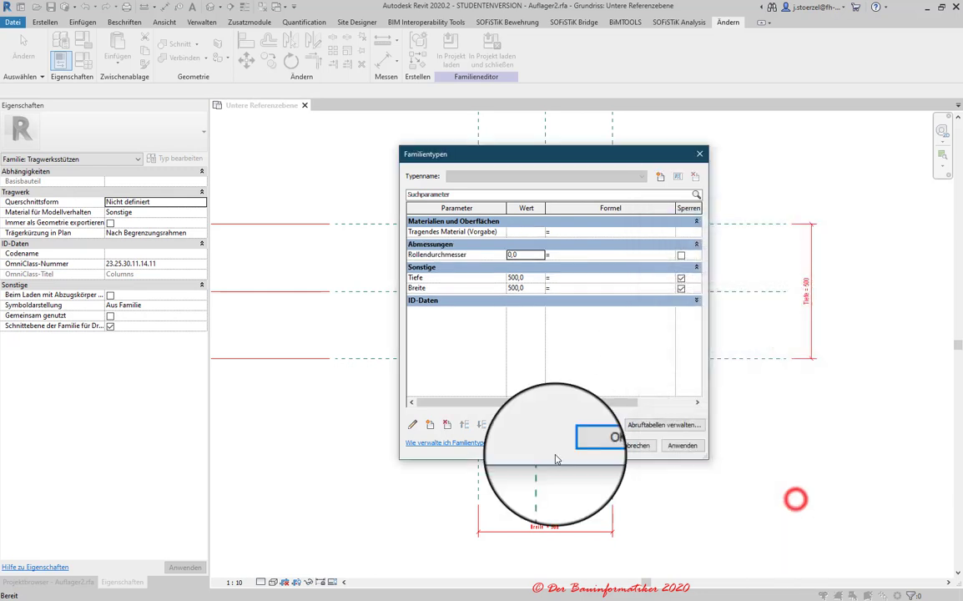
- Regroup the Tiefe parameter under Abmessungen
click(415, 277)
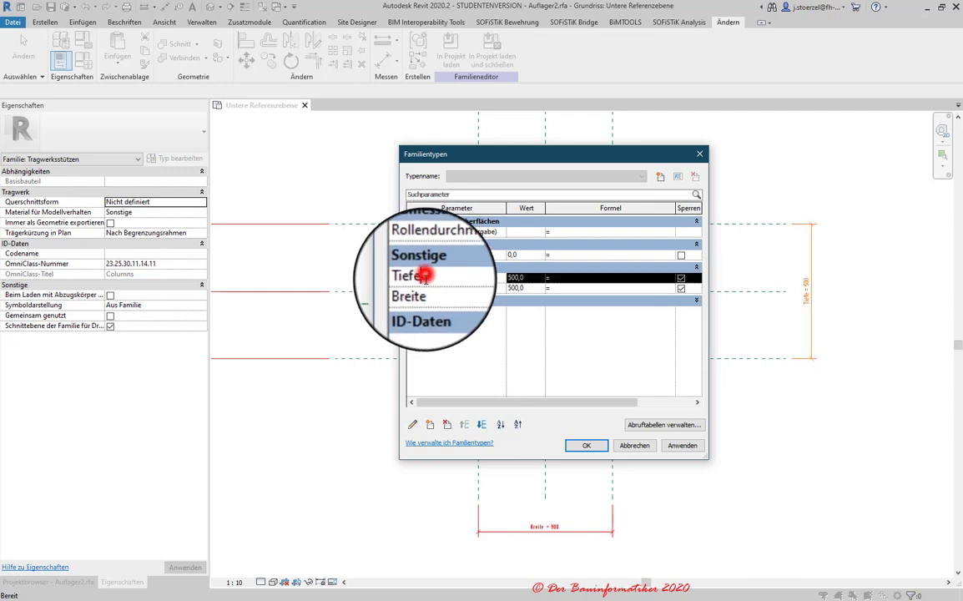
click(412, 423)
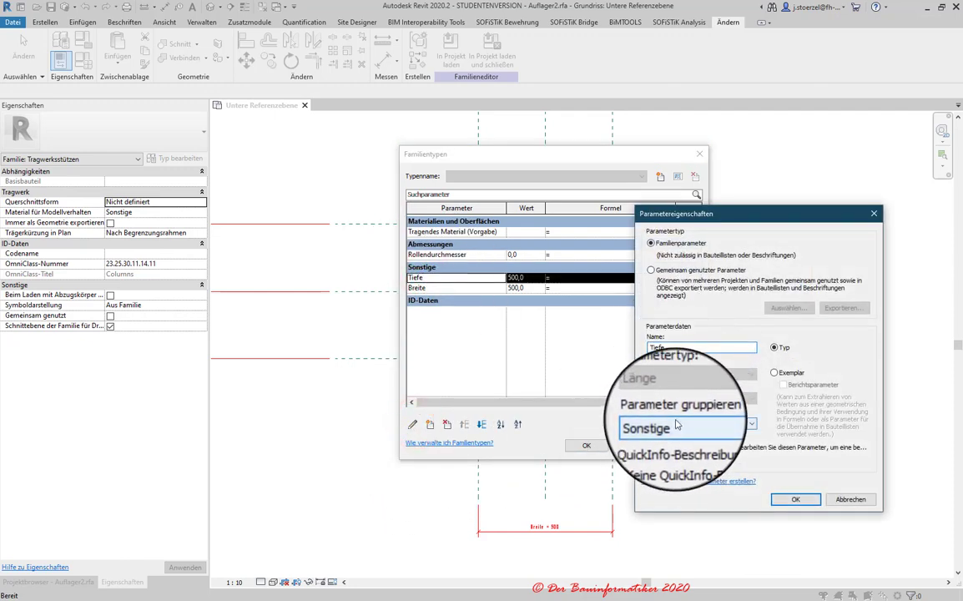
click(676, 424)
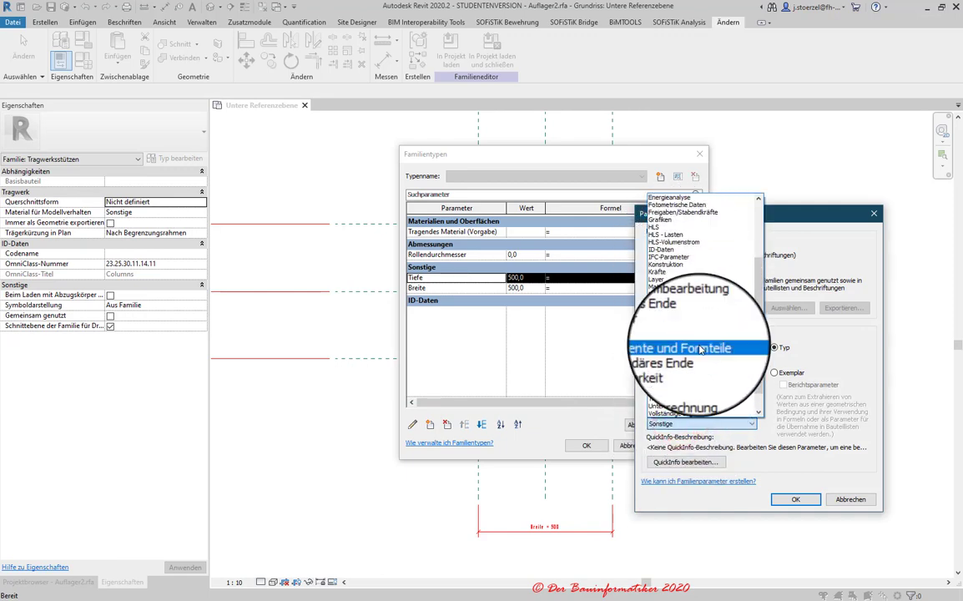
scroll(700, 349, up, 2)
scroll(699, 349, up, 2)
scroll(699, 348, up, 2)
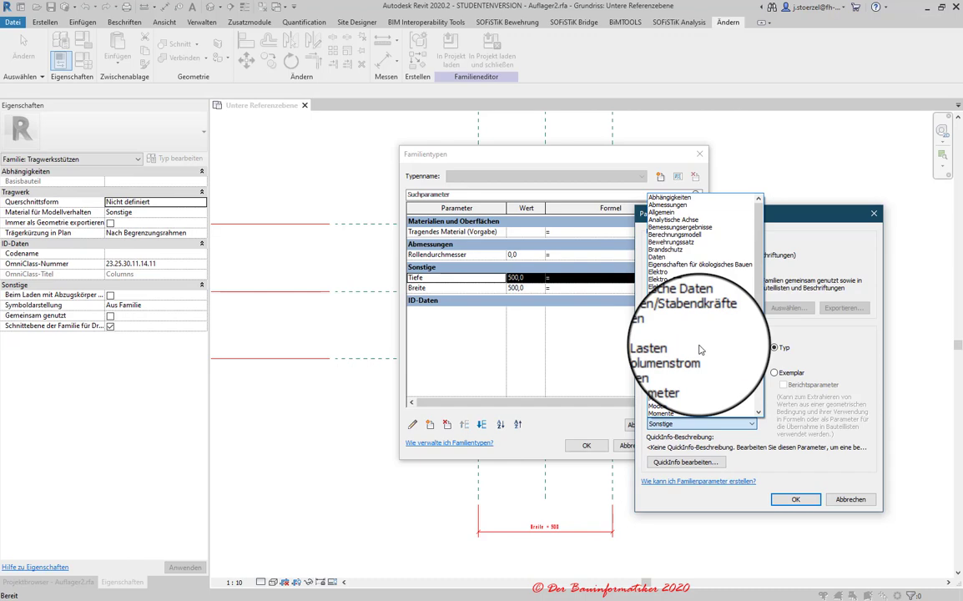
click(663, 204)
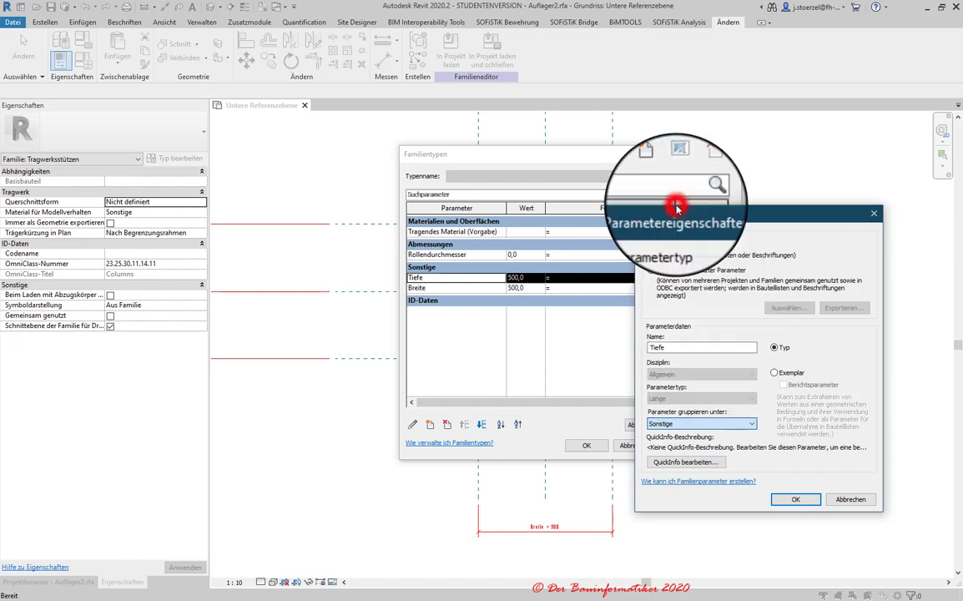
click(787, 501)
- Regroup the Breite parameter under Abmessungen
click(417, 288)
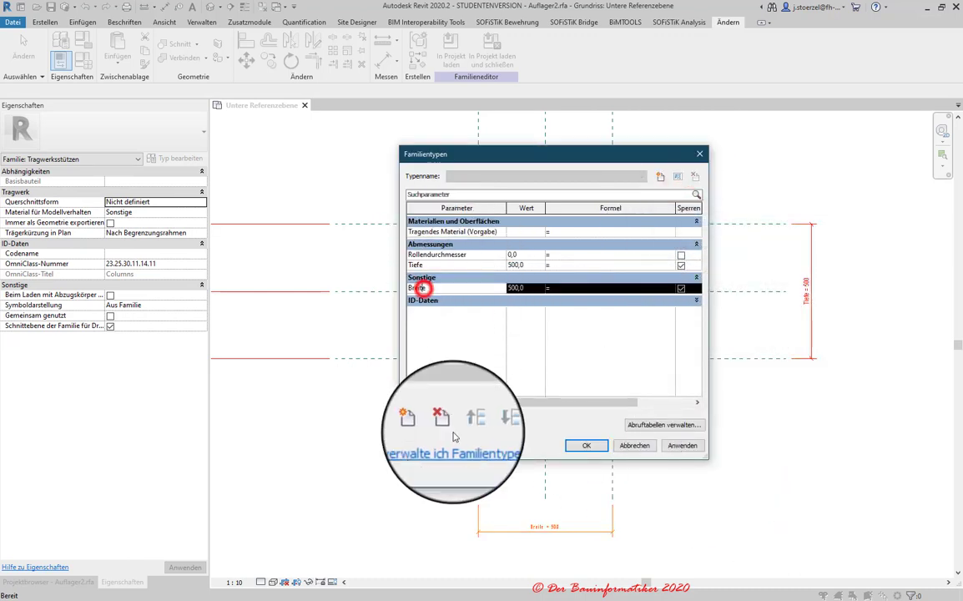
click(412, 423)
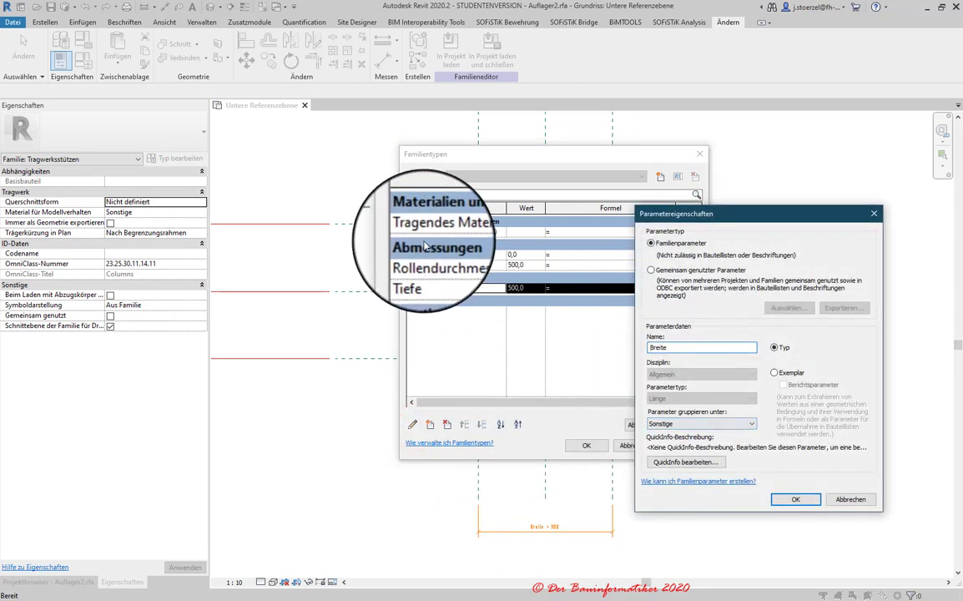
click(667, 424)
scroll(693, 358, up, 2)
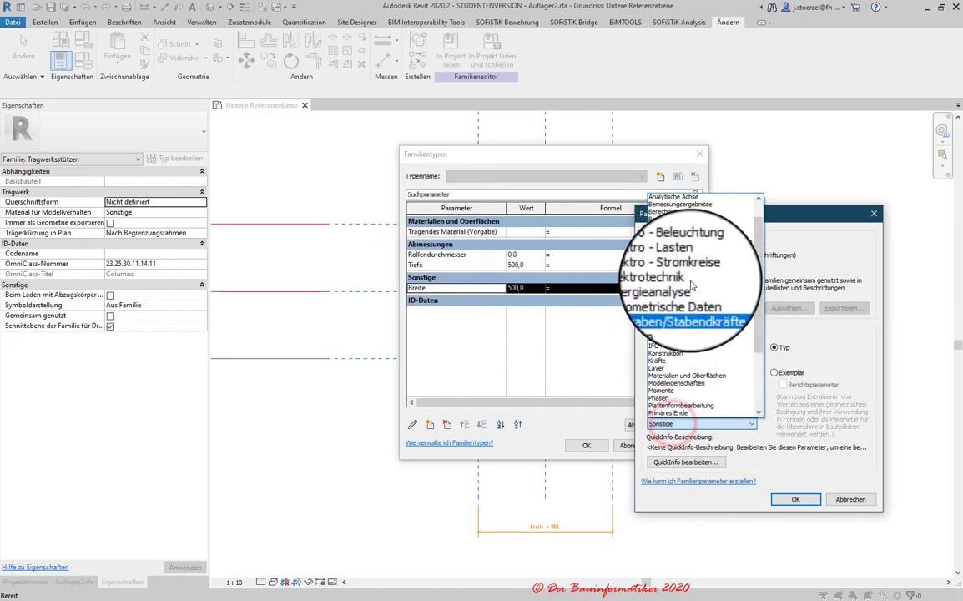
scroll(700, 284, up, 2)
scroll(684, 233, up, 1)
click(675, 207)
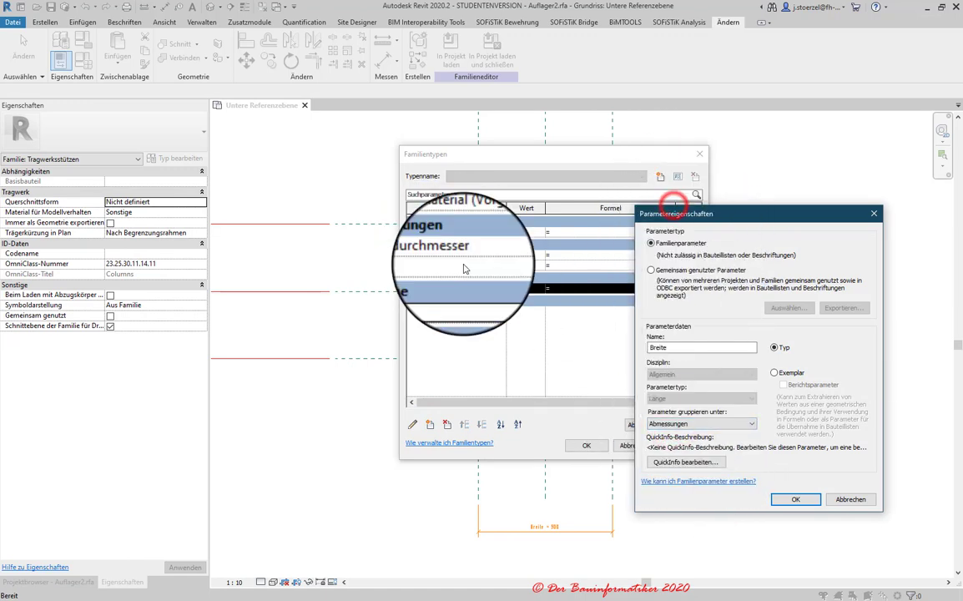
click(788, 499)
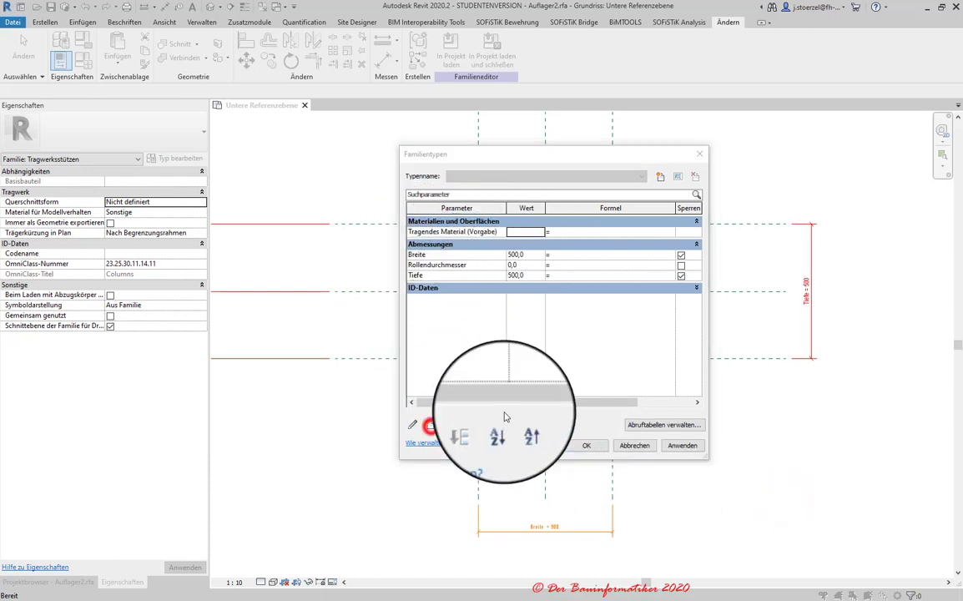
- Add a Rollenradius length parameter under Abmessungen and confirm the Familientypen dialog
click(430, 424)
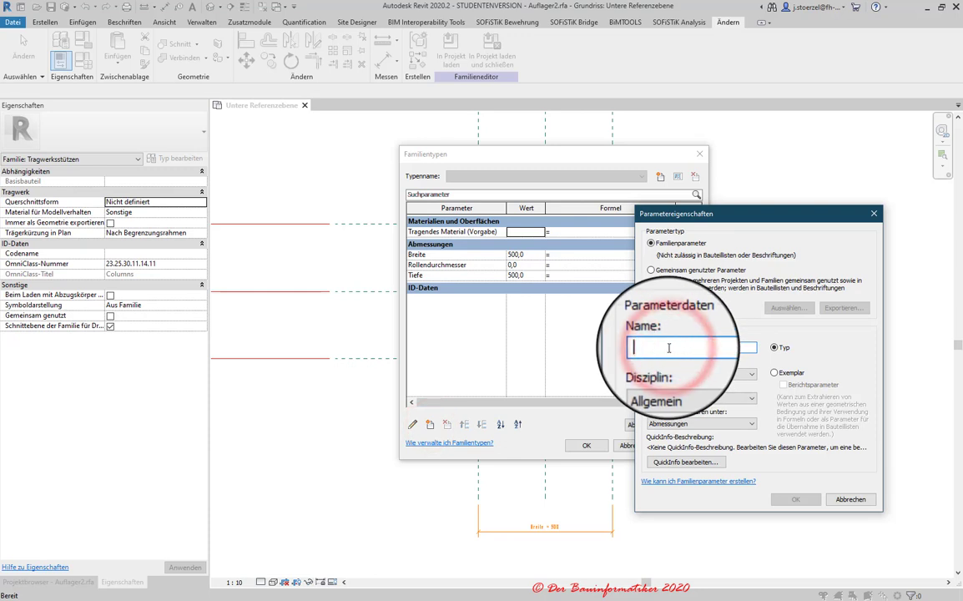
text(Rollendurchmesser)
drag(665, 348, 720, 349)
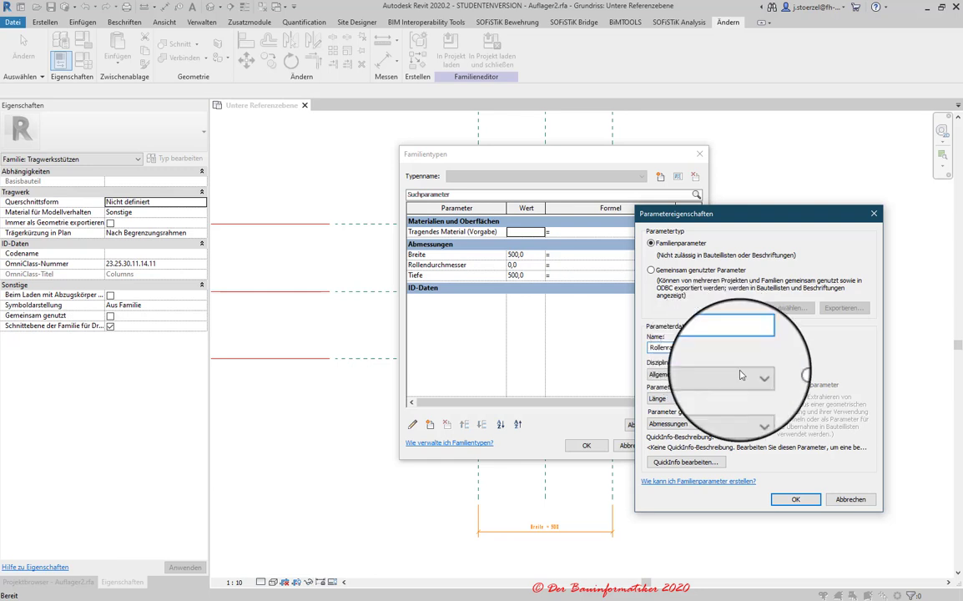
text(radius)
click(808, 512)
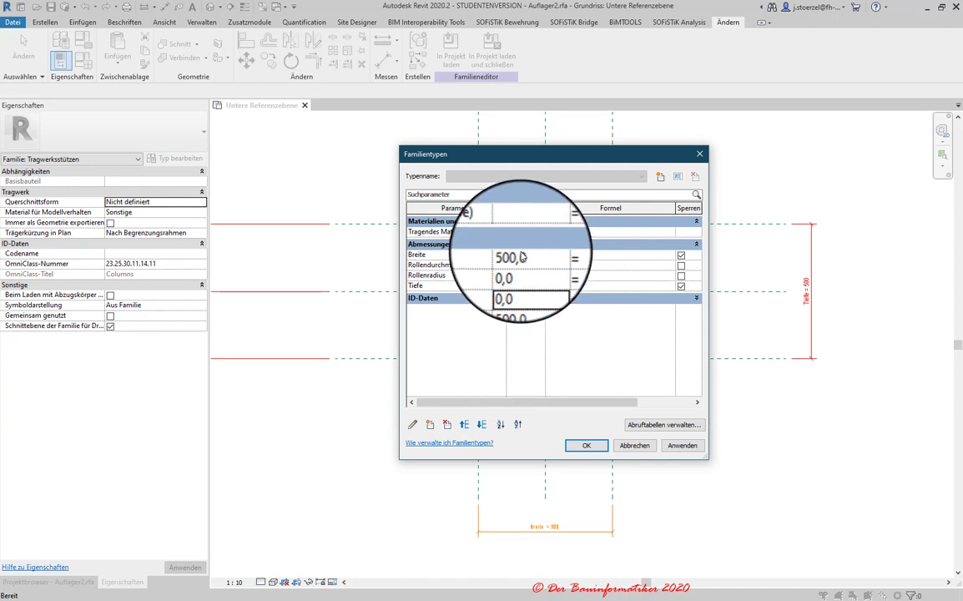
click(577, 445)
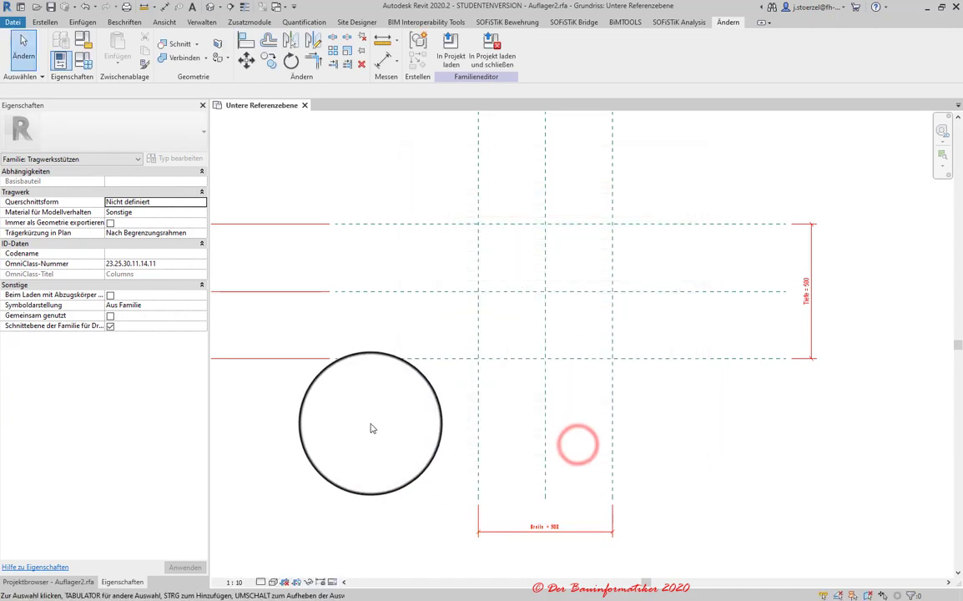
- Move the Breite, Tiefe and both EQ dimensions closer to the reference planes
mouse_move(415, 425)
mouse_down()
mouse_move(578, 273)
mouse_move(485, 254)
mouse_move(497, 333)
mouse_move(483, 353)
mouse_move(421, 348)
mouse_move(490, 350)
mouse_up()
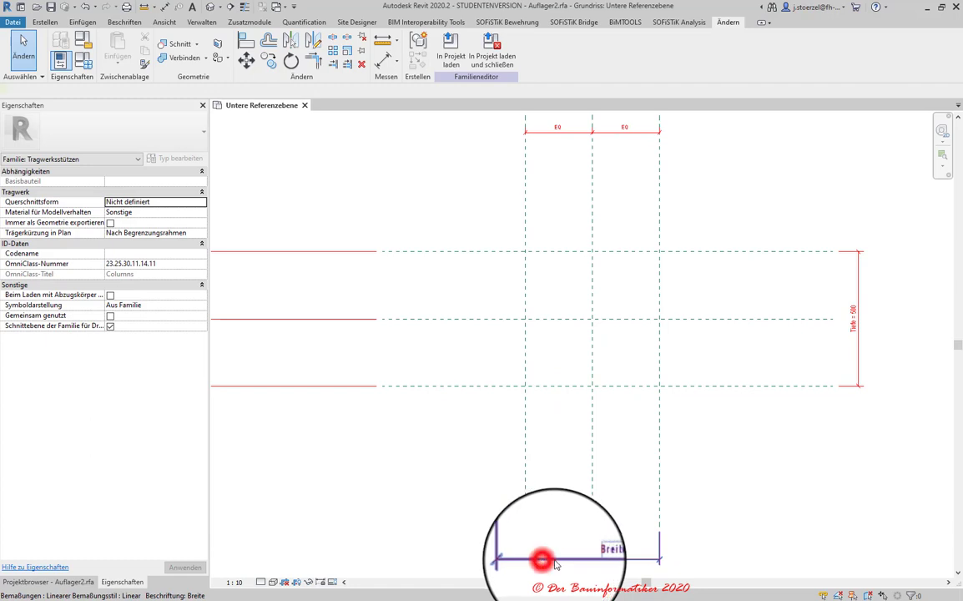
drag(556, 565, 569, 447)
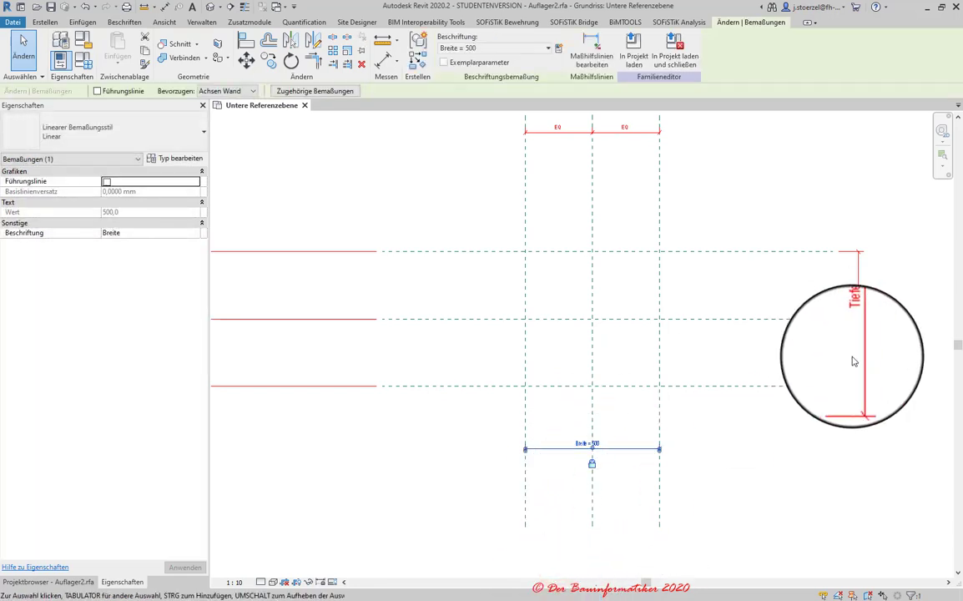
click(854, 359)
drag(853, 359, 714, 348)
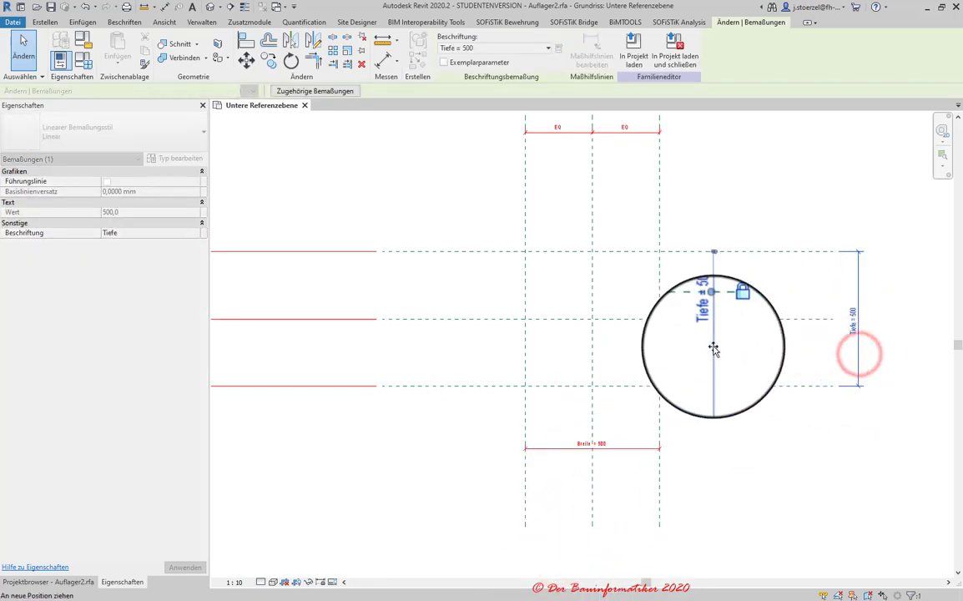
click(282, 342)
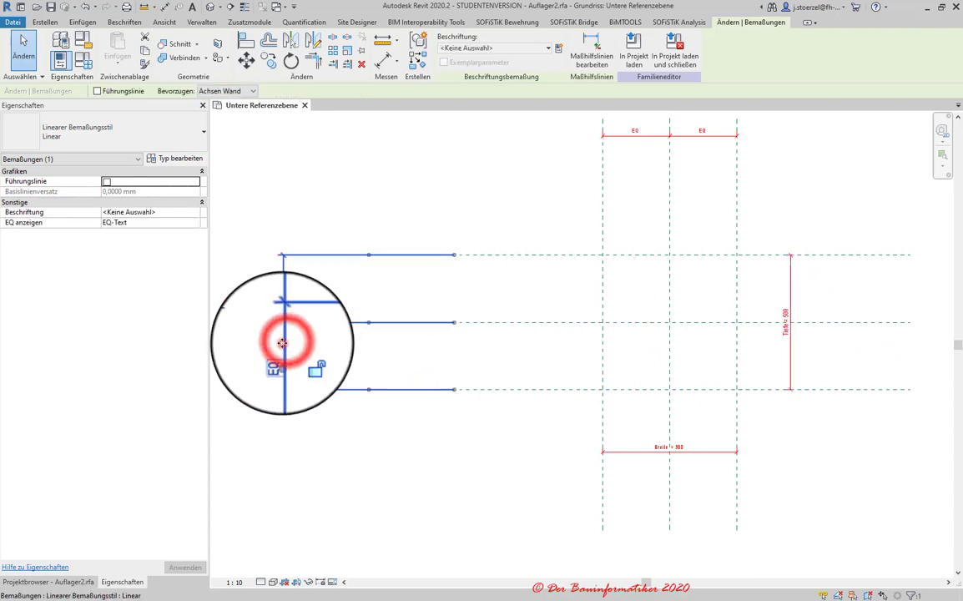
drag(282, 342, 540, 342)
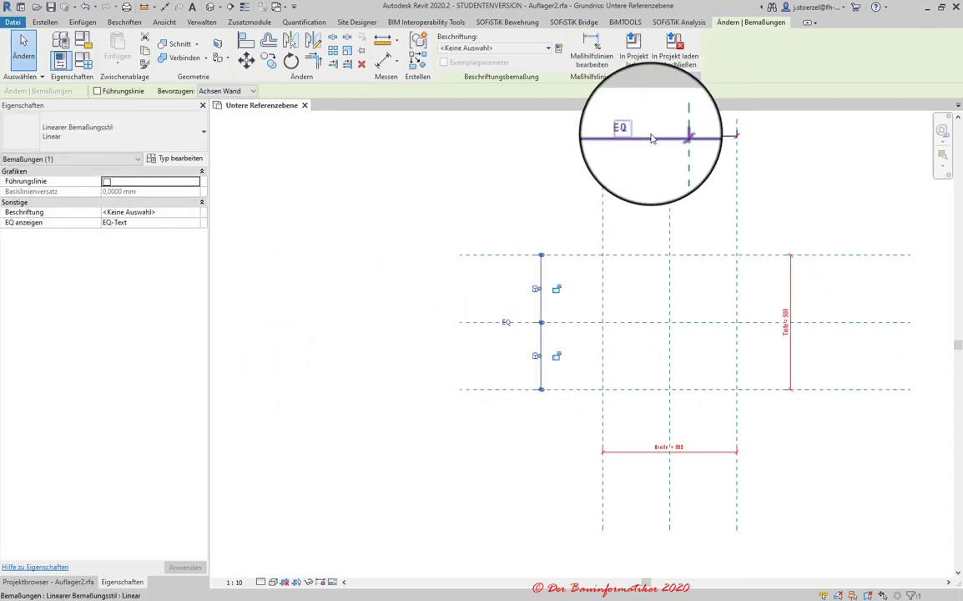
click(652, 137)
mouse_move(652, 138)
mouse_down()
mouse_move(652, 234)
mouse_move(652, 215)
mouse_up()
click(516, 195)
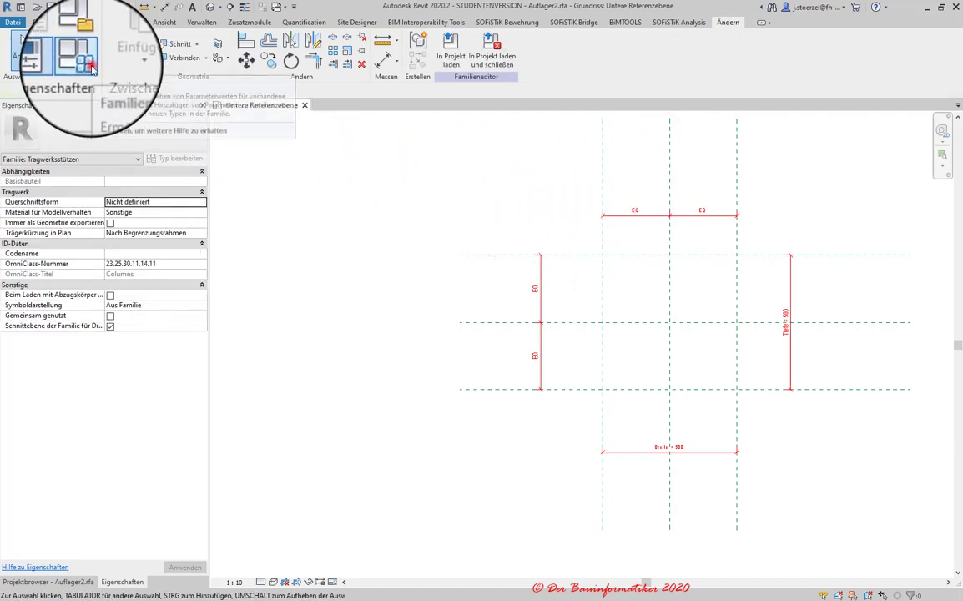
- Review the Familientypen values (Breite 500, Tiefe 500), recentre the plan and show Erstellen
click(91, 65)
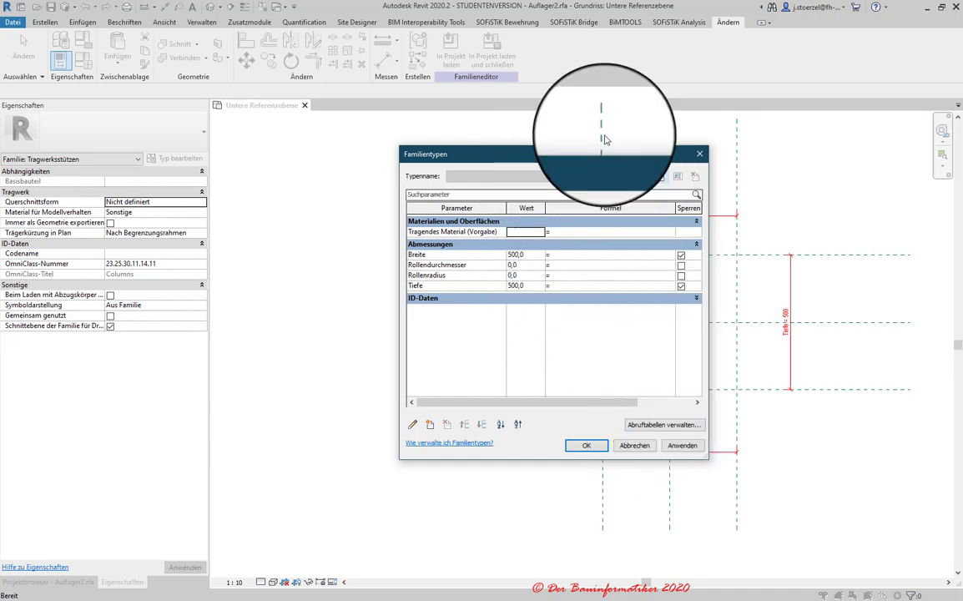
drag(591, 154, 379, 117)
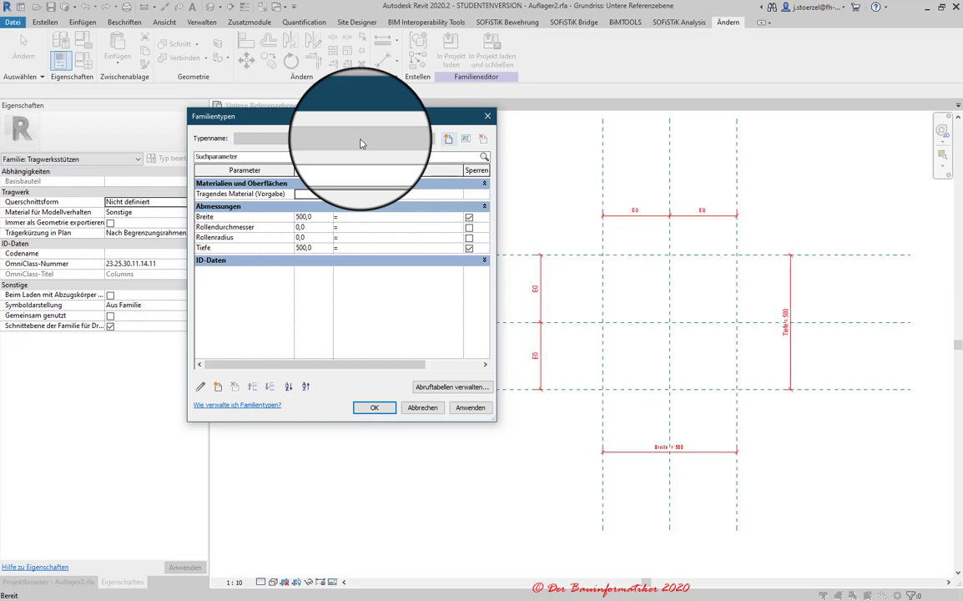
click(374, 407)
mouse_move(677, 321)
middle_down()
mouse_move(669, 348)
mouse_move(482, 360)
middle_up()
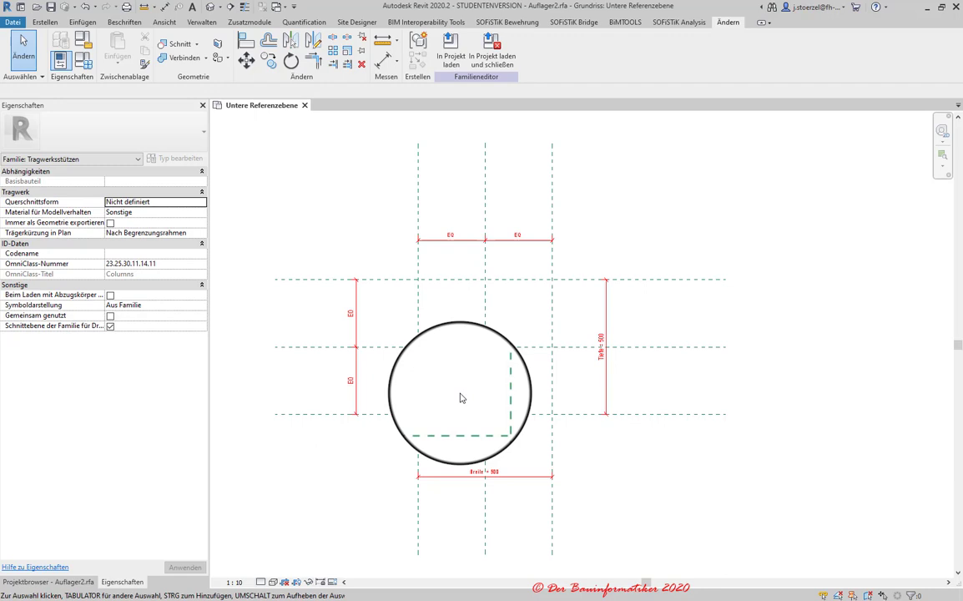
click(45, 22)
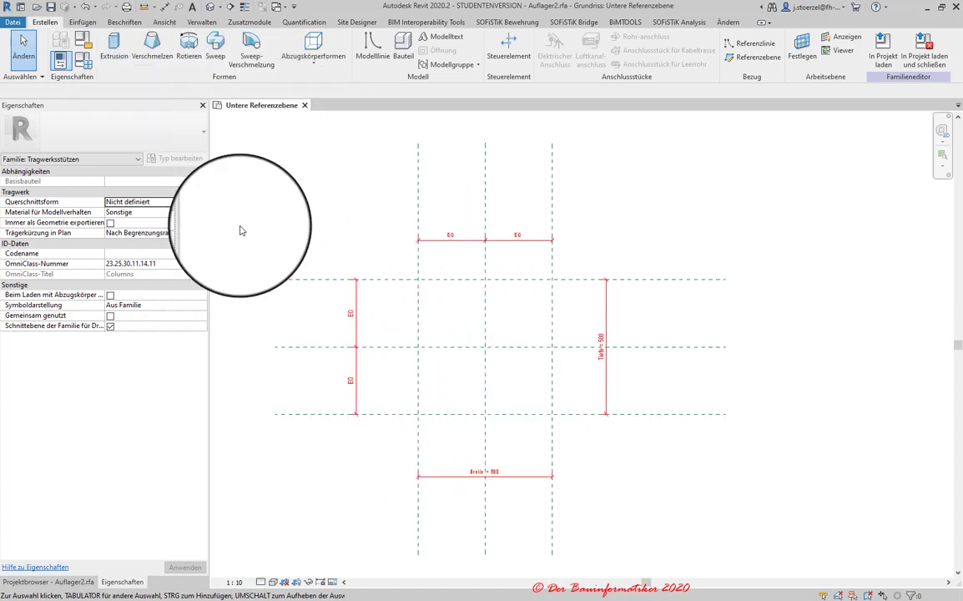
- Open the Vorne elevation from the Ansichten tree in the Projektbrowser
click(73, 582)
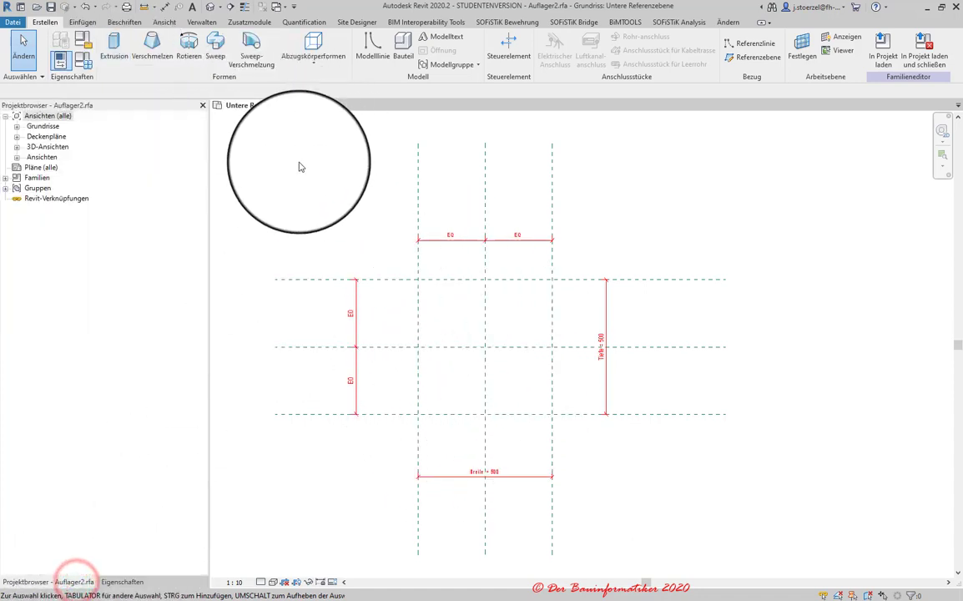
click(16, 157)
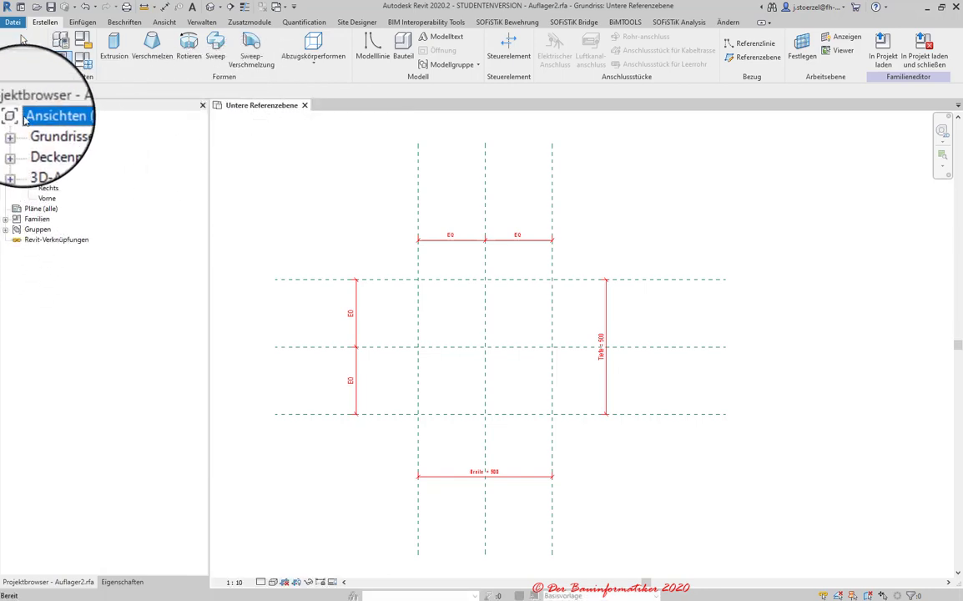
double_click(46, 198)
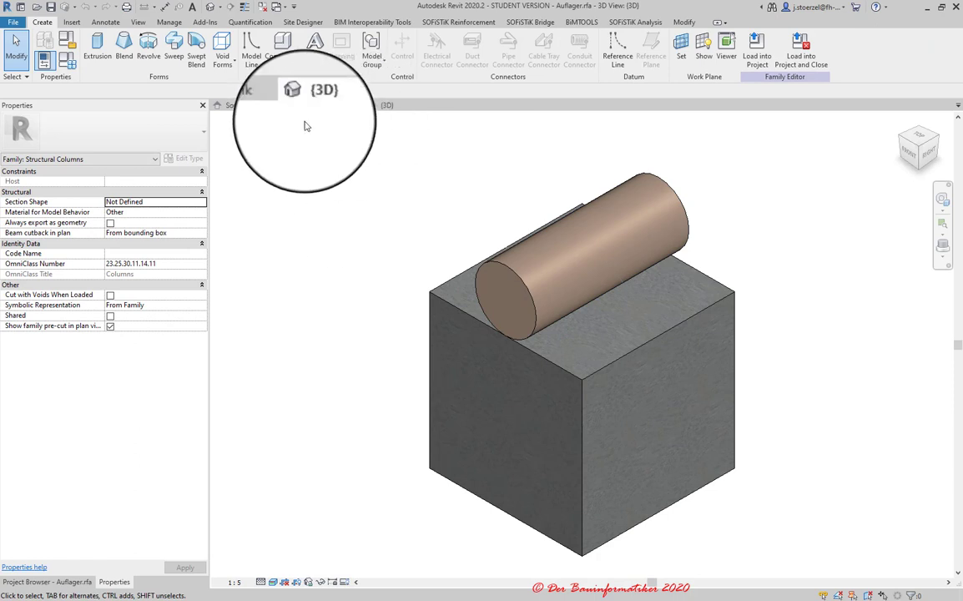
- Inspect the example Auflager's Vorne elevation and extrusion, then compare the System and example 3D views
click(57, 584)
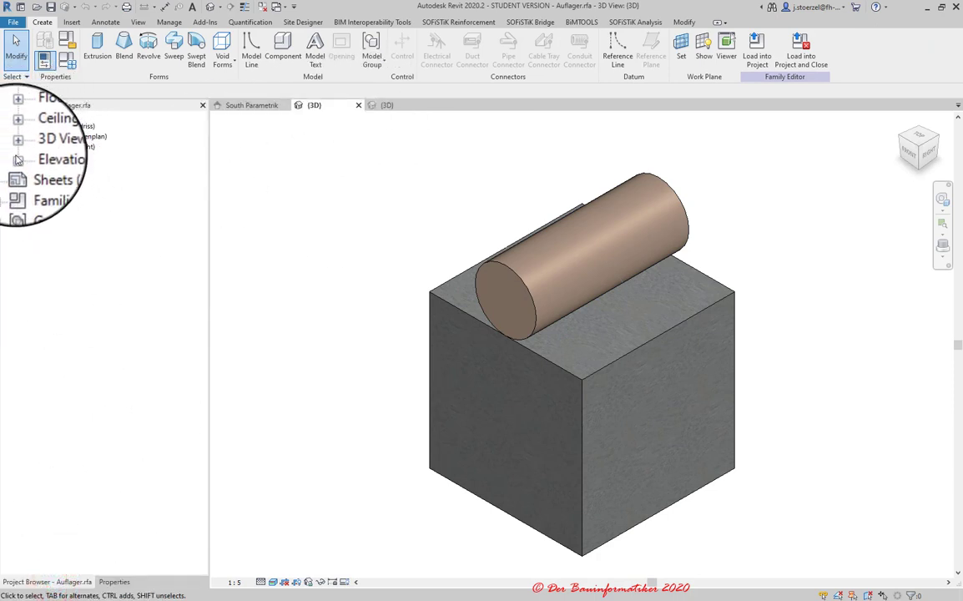
double_click(47, 198)
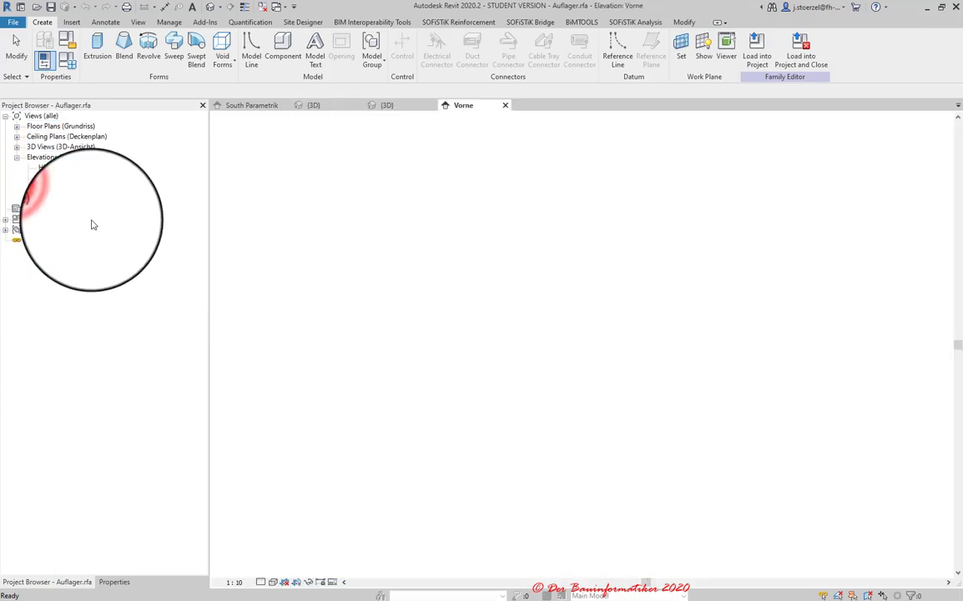
middle_drag(515, 382, 490, 430)
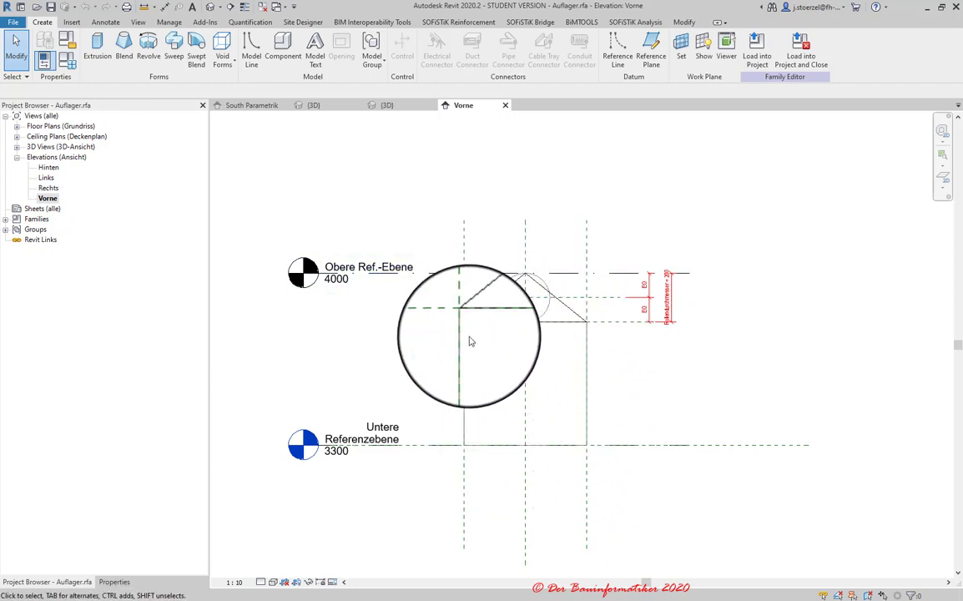
click(465, 338)
click(380, 105)
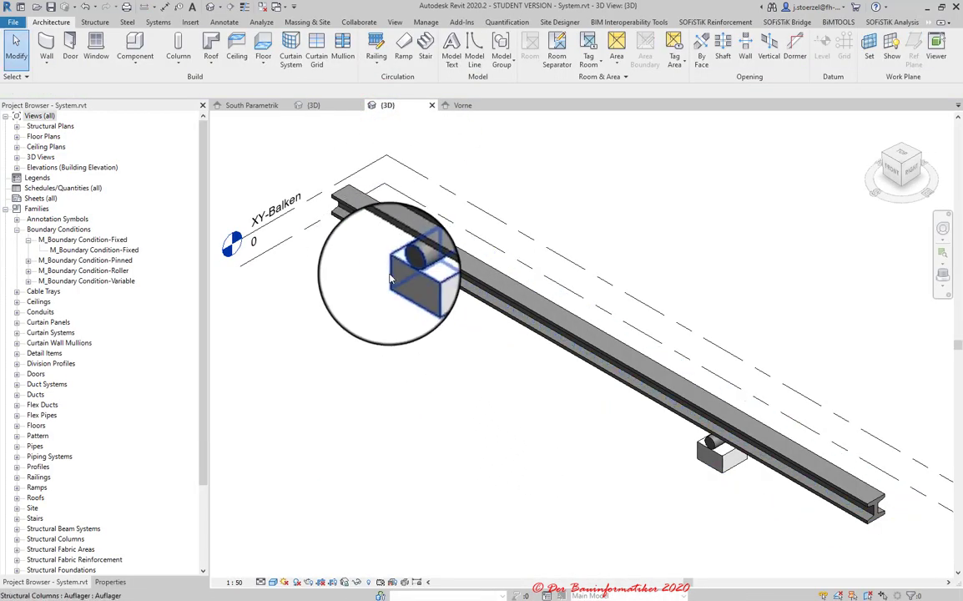
click(334, 105)
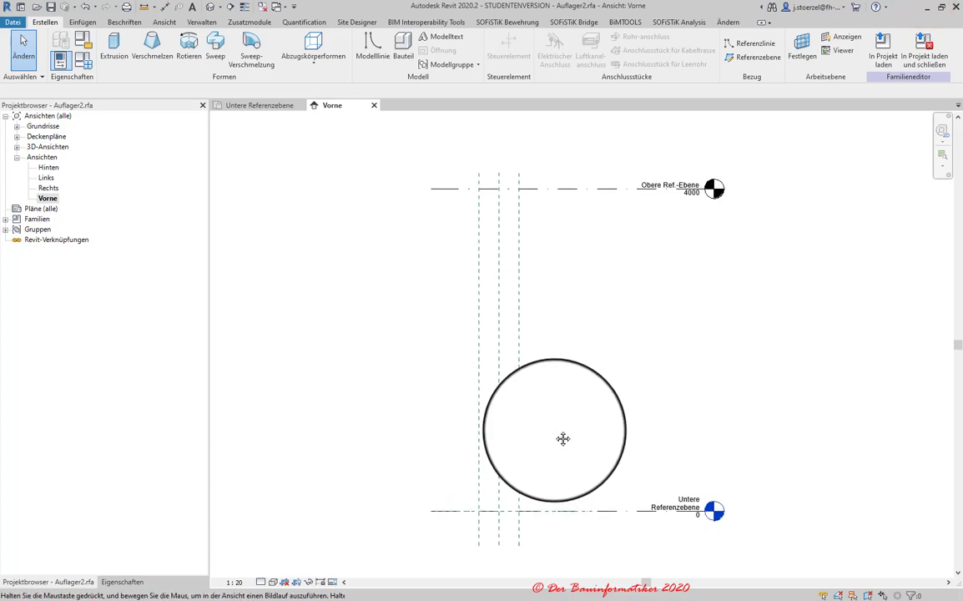
- Switch to Auflager2.rfa's Untere Referenzebene plan and start a new extrusion
click(250, 106)
mouse_move(303, 319)
mouse_down()
mouse_move(482, 306)
mouse_move(470, 306)
mouse_up()
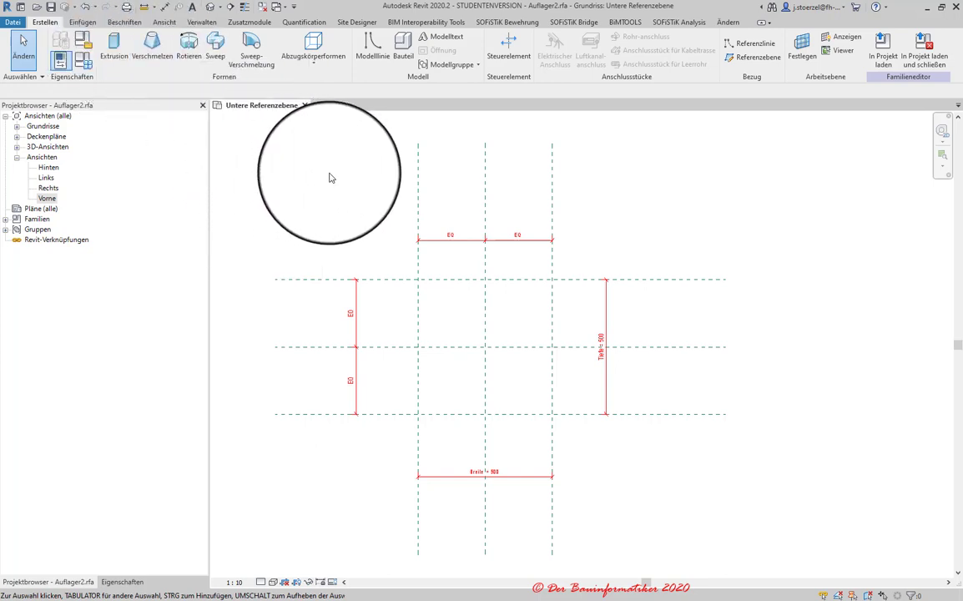
click(118, 46)
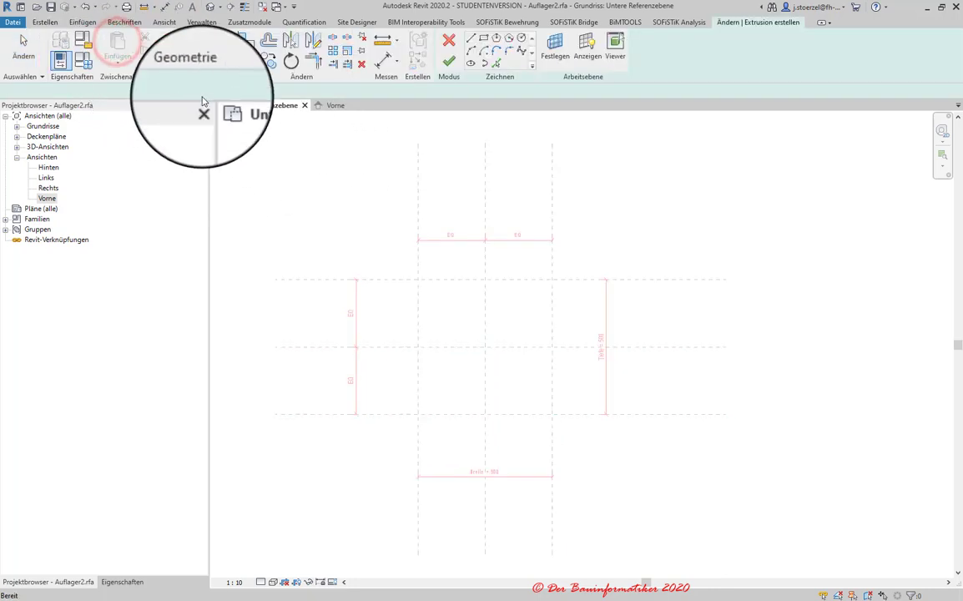
- Sketch a 500 × 500 rectangle on the outer reference planes, lock its edges, and finish the 250-deep extrusion
click(483, 39)
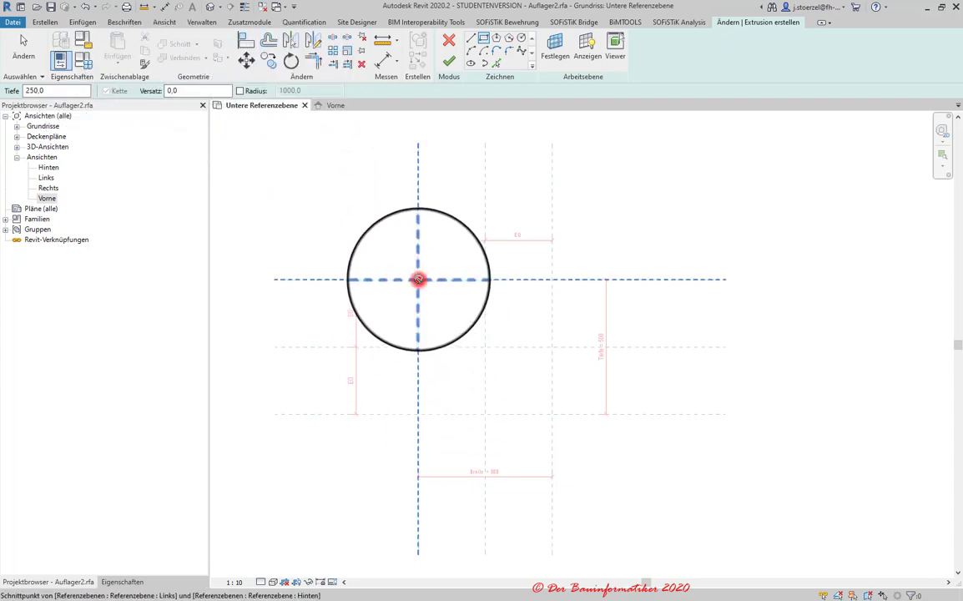
click(418, 280)
click(551, 412)
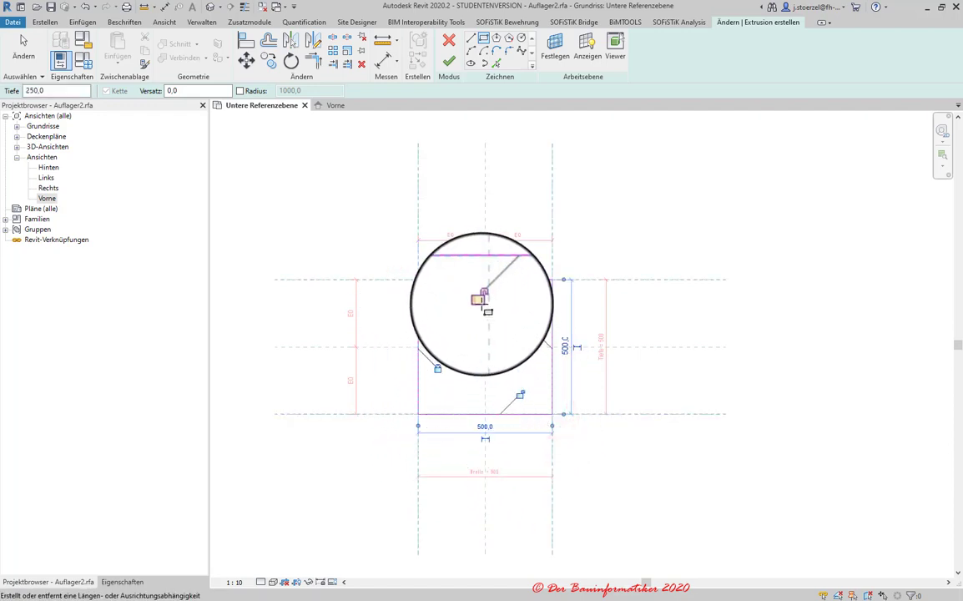
click(531, 328)
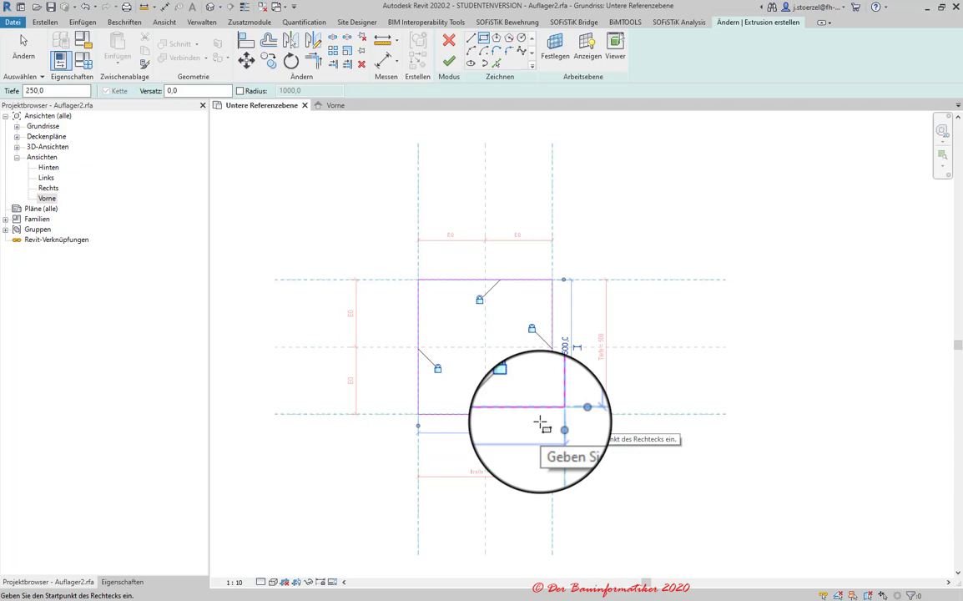
click(483, 299)
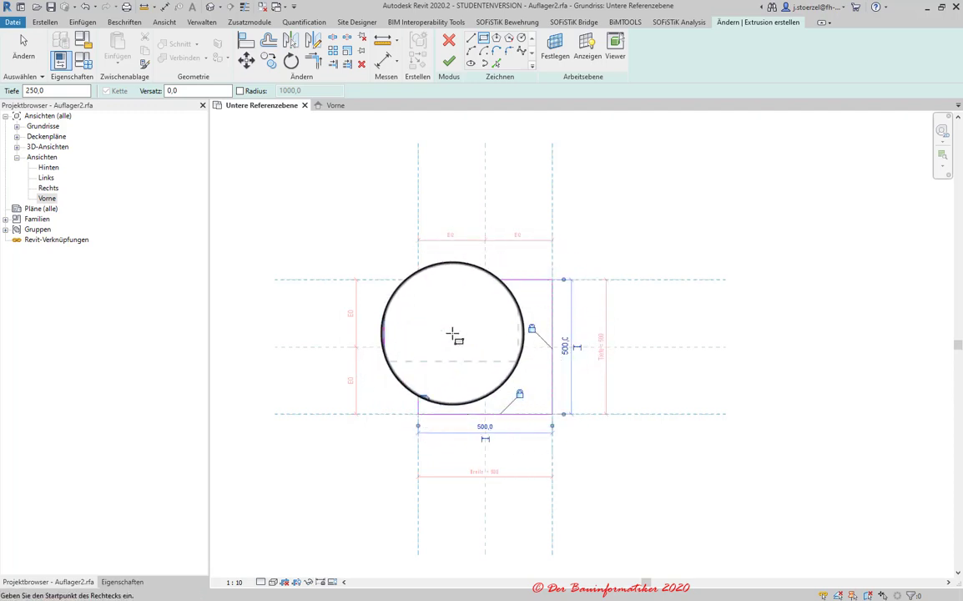
click(448, 66)
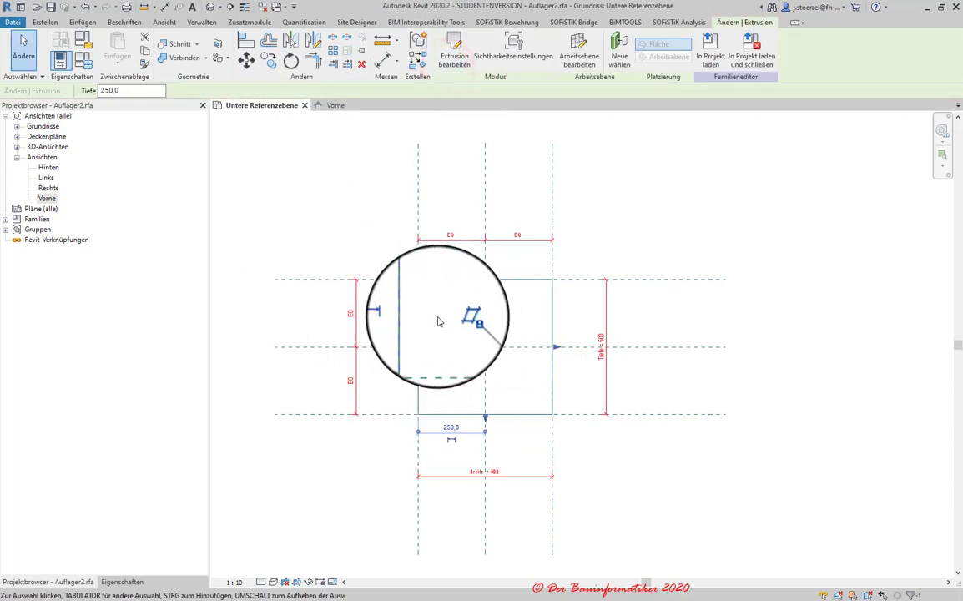
- Shade the plan view with the Schattiert visual style, then switch to the Vorne elevation
click(484, 280)
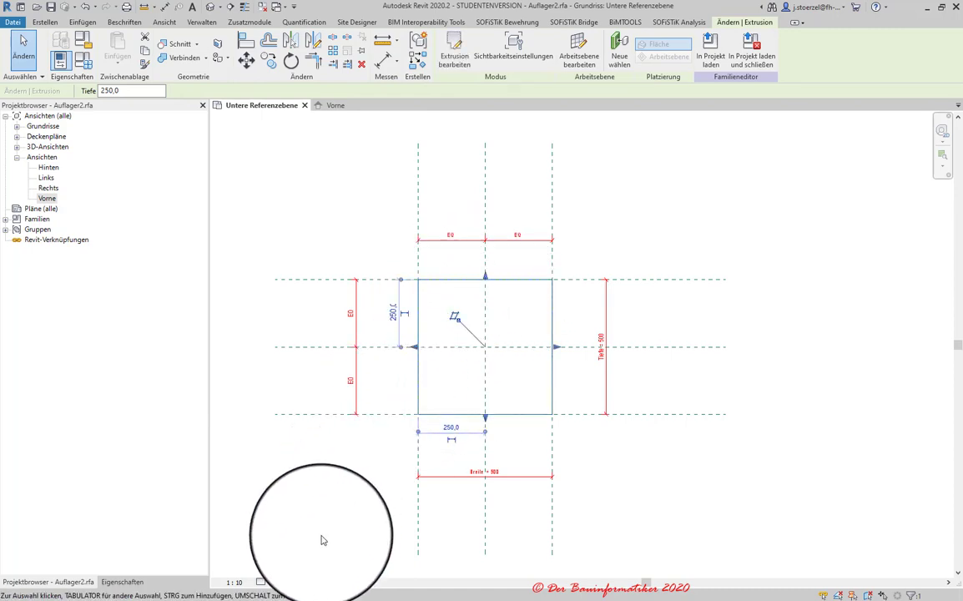
click(274, 581)
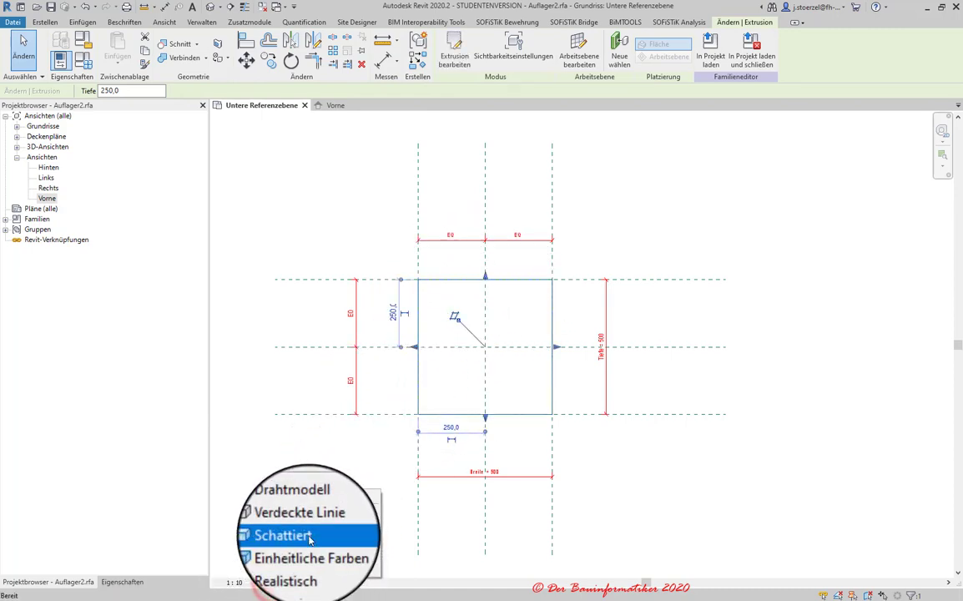
click(308, 534)
click(322, 510)
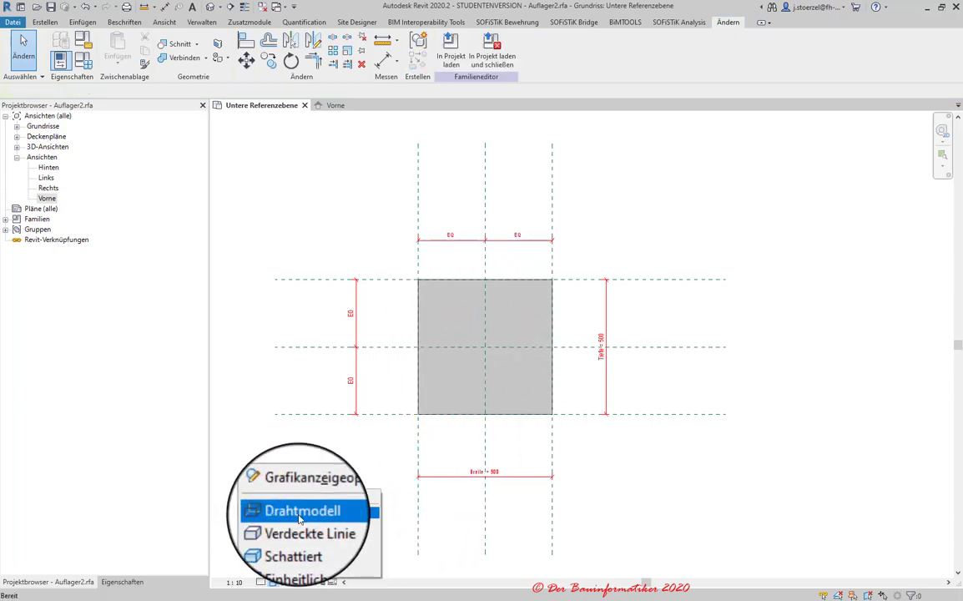
click(334, 107)
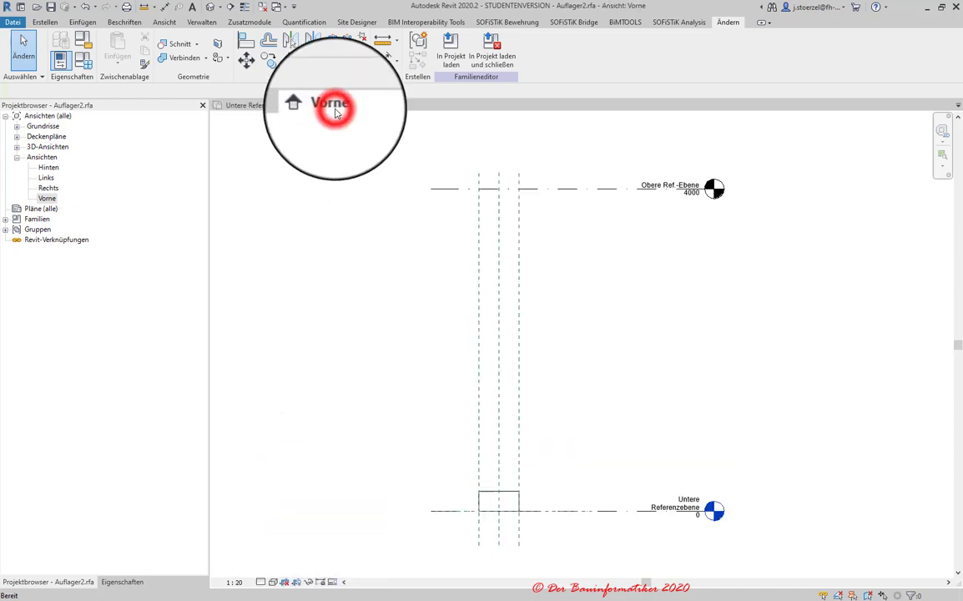
- Raise the Untere Referenzebene level to 2500
click(512, 498)
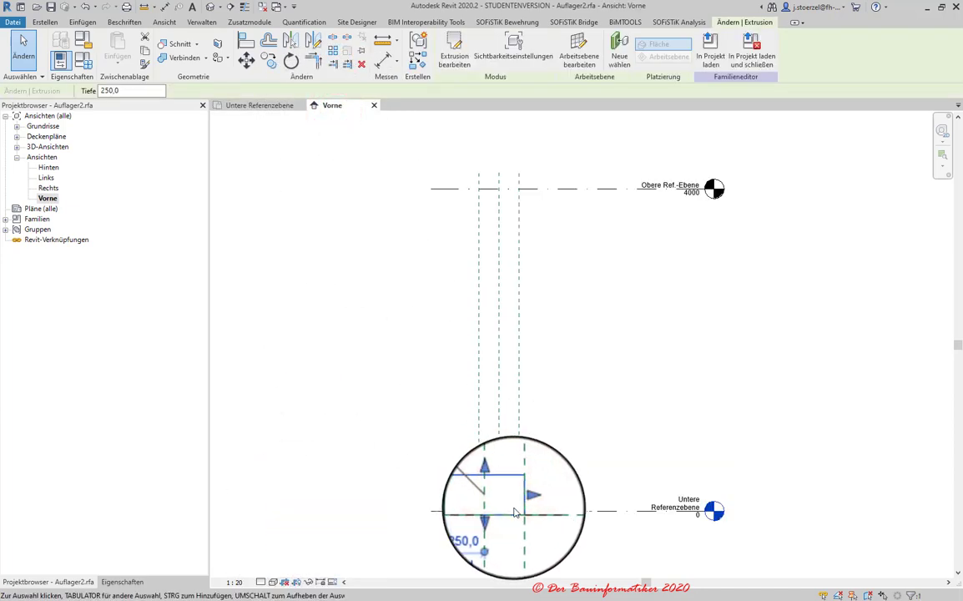
mouse_move(547, 512)
mouse_down()
mouse_move(574, 340)
mouse_move(500, 337)
mouse_up()
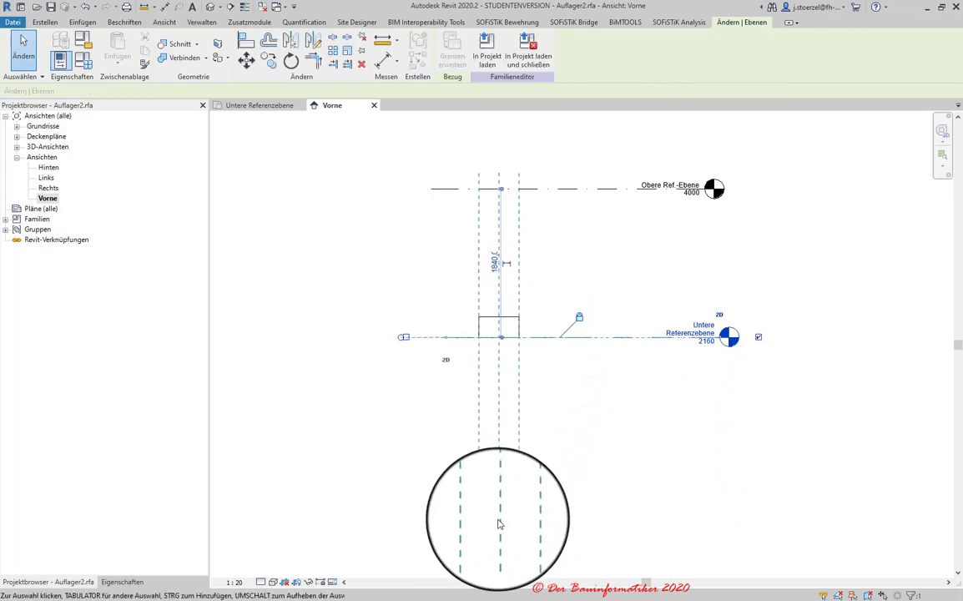
mouse_move(573, 349)
mouse_down()
mouse_move(503, 494)
mouse_move(519, 515)
mouse_up()
- Shorten the Mitte (Links/rechts) and Rechts reference planes from below
click(519, 509)
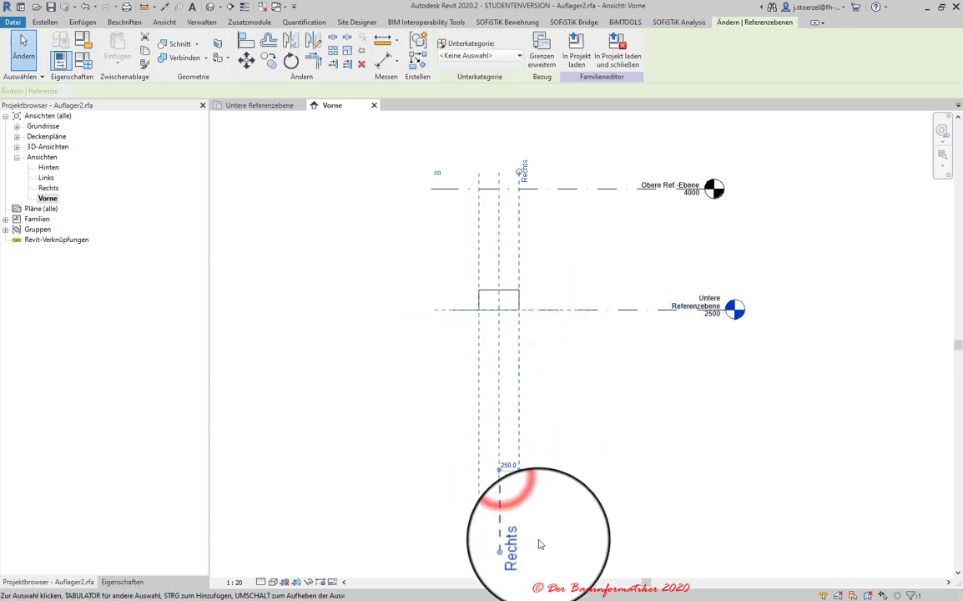
click(500, 525)
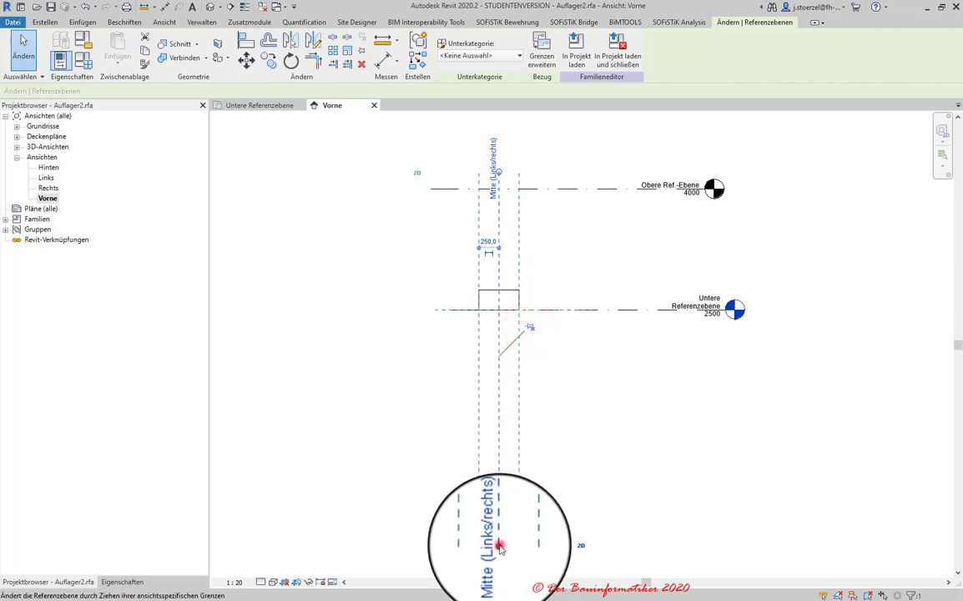
drag(500, 547, 498, 343)
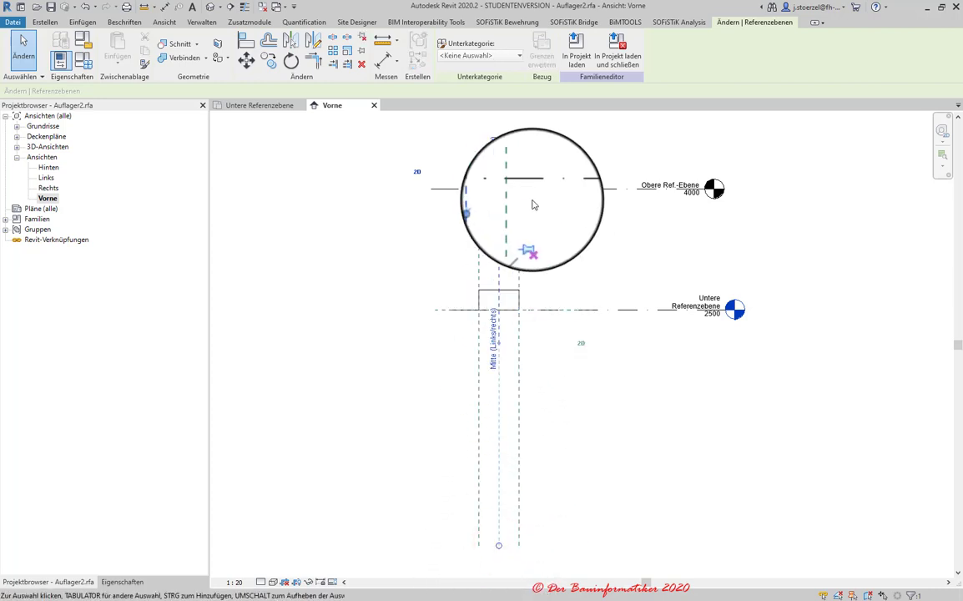
click(530, 221)
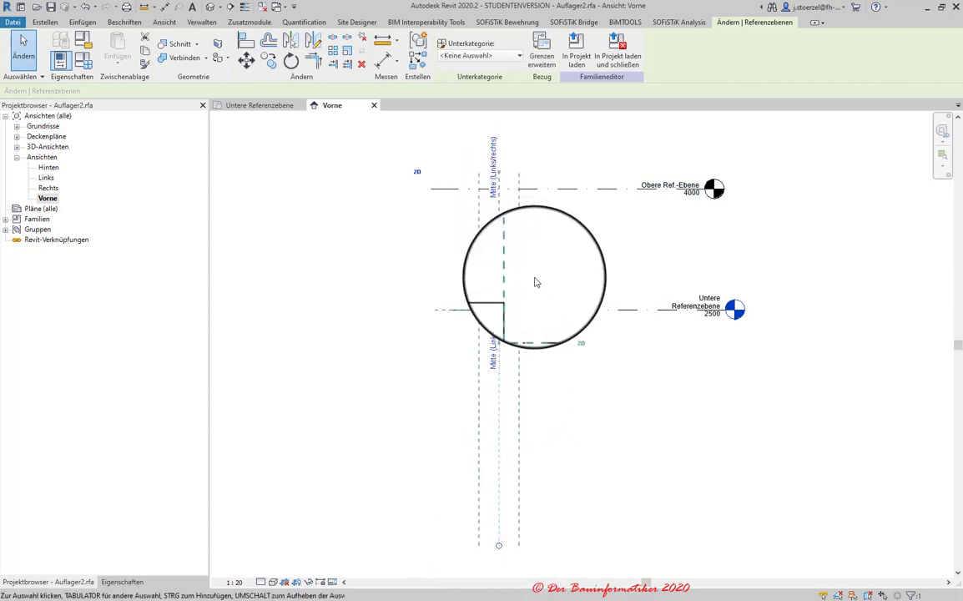
click(518, 387)
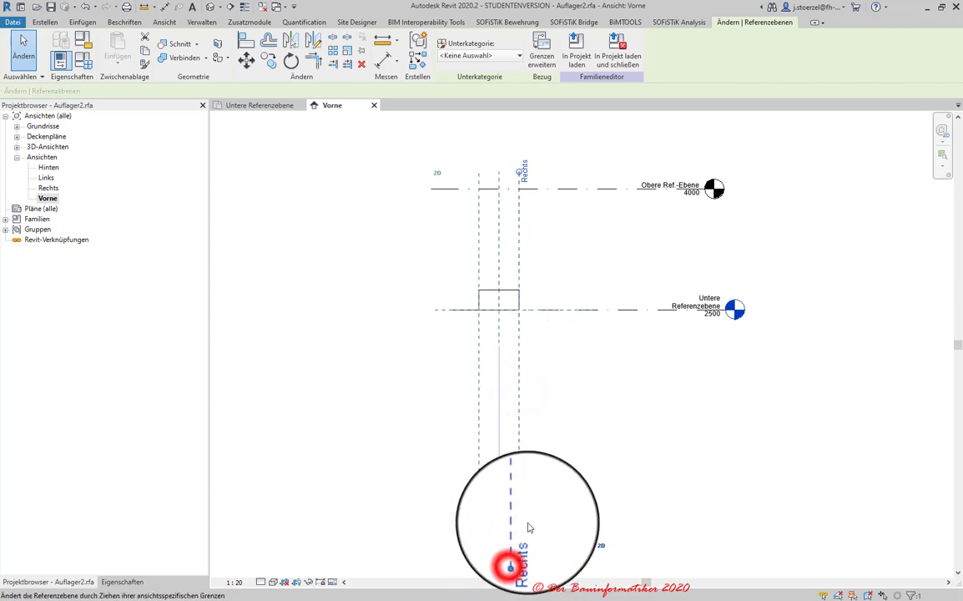
drag(518, 547, 518, 342)
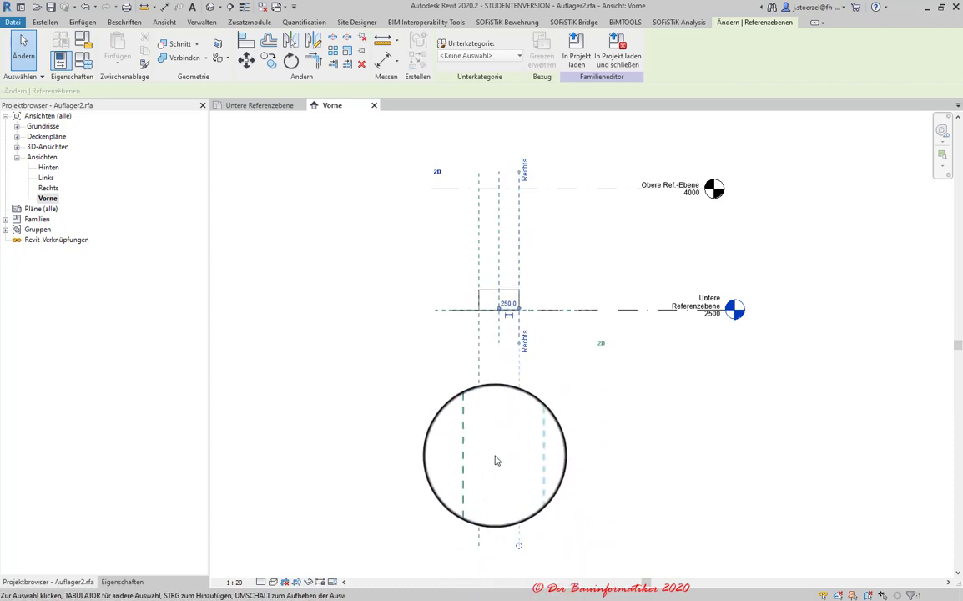
click(480, 531)
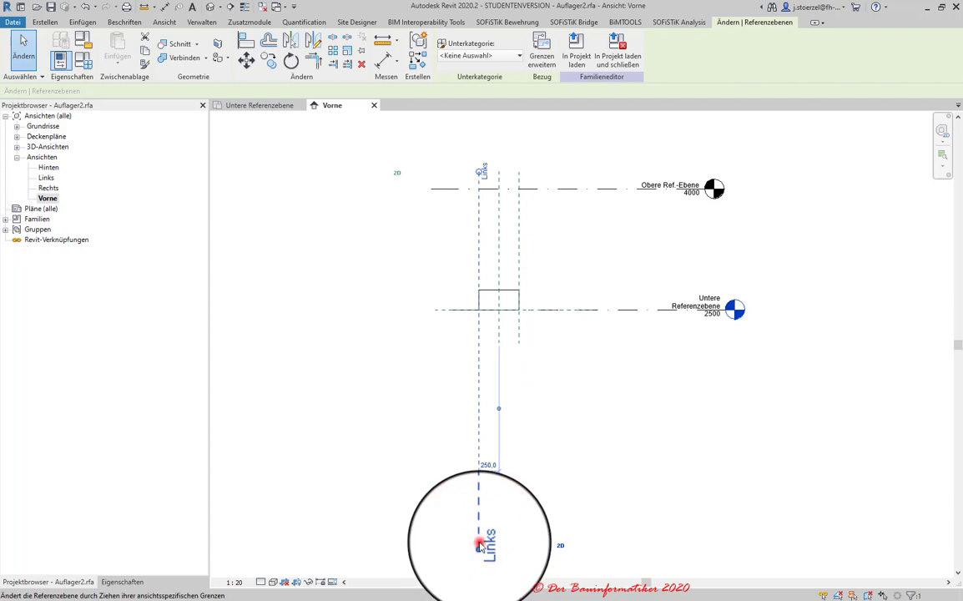
click(555, 385)
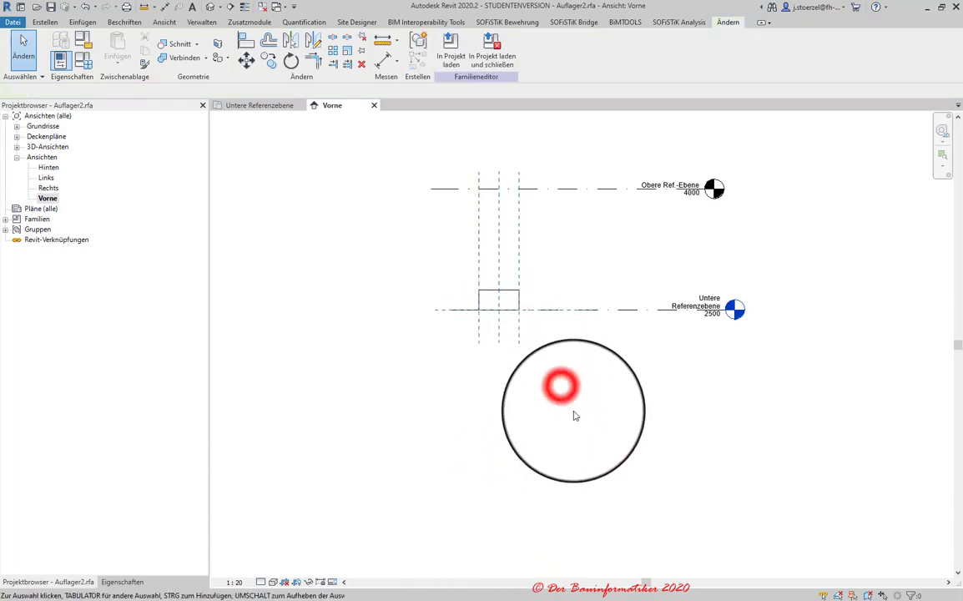
- Stretch the extrusion's top to depth 1135,7 and minimize the family window
scroll(574, 417, up, 3)
drag(559, 427, 443, 412)
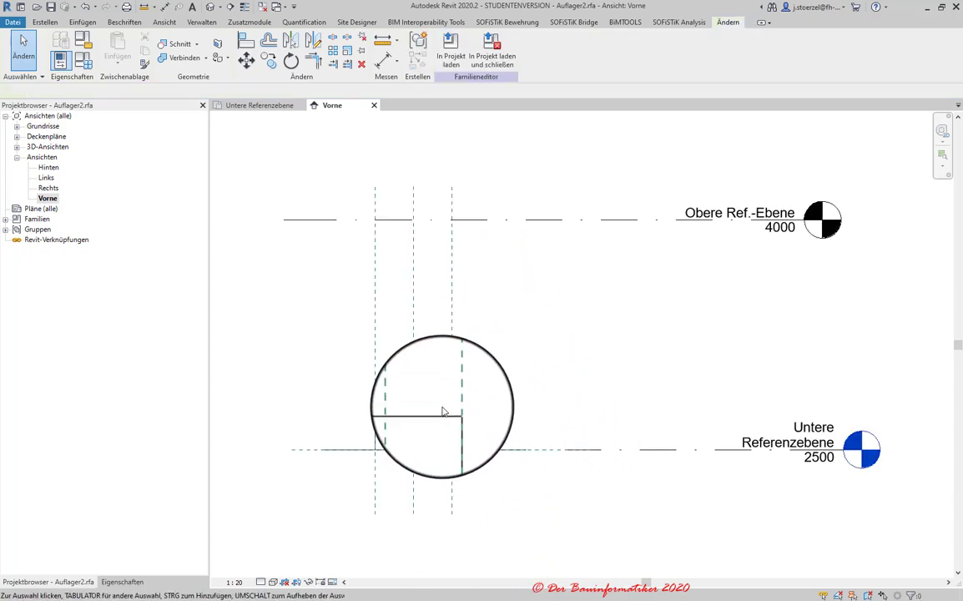
click(430, 412)
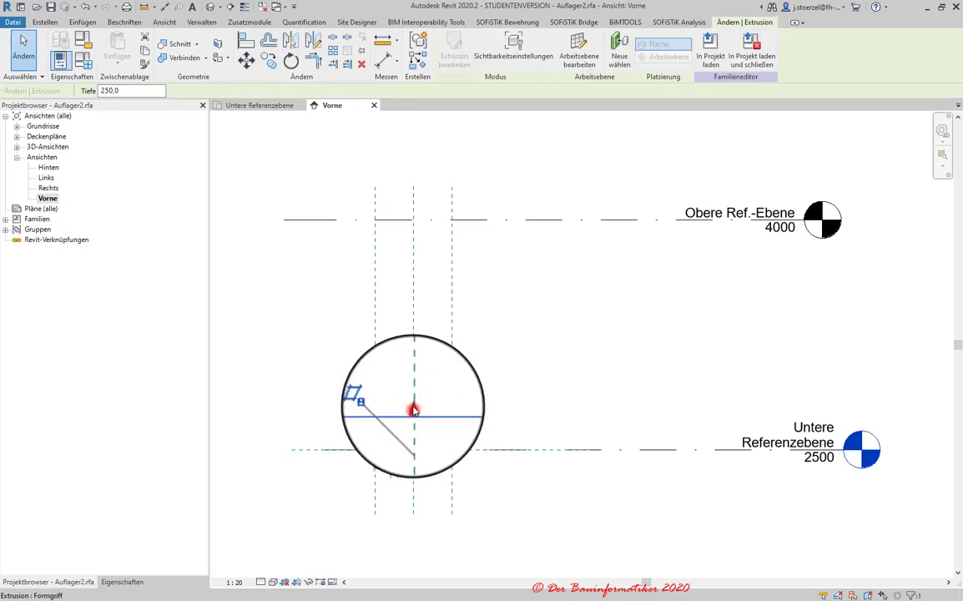
drag(431, 295, 428, 277)
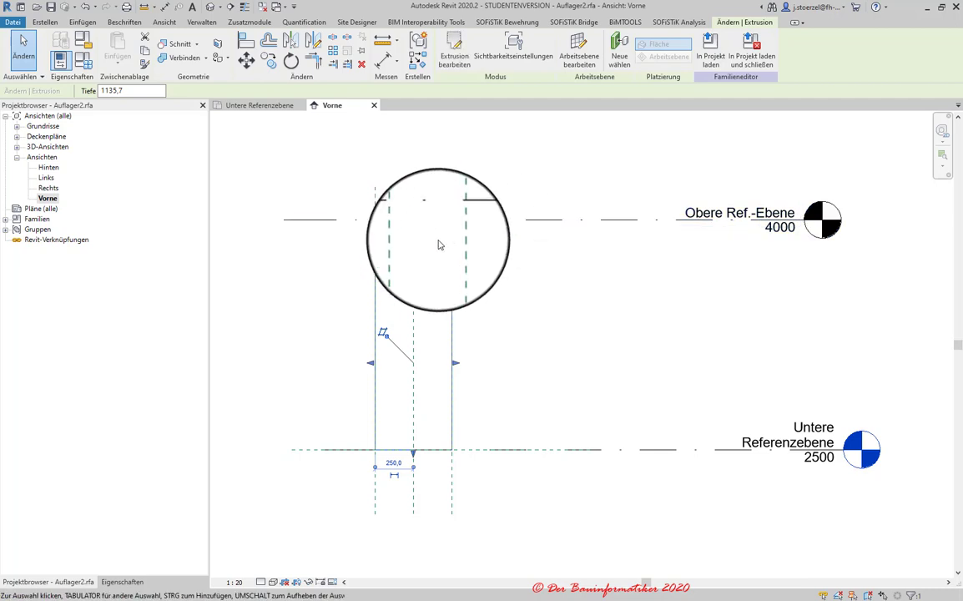
click(928, 11)
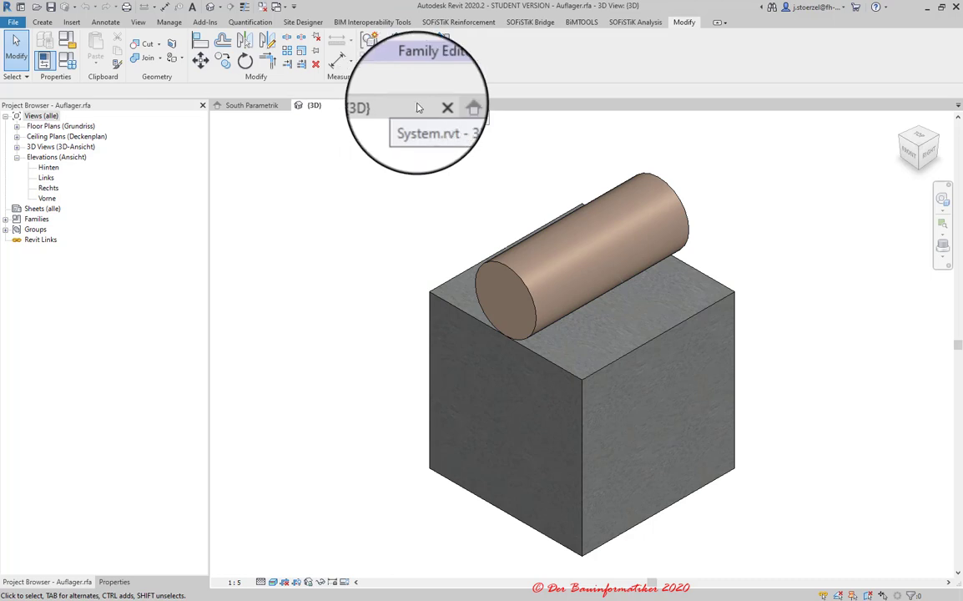
- Open the example's Vorne elevation and zoom in on the roller
click(461, 106)
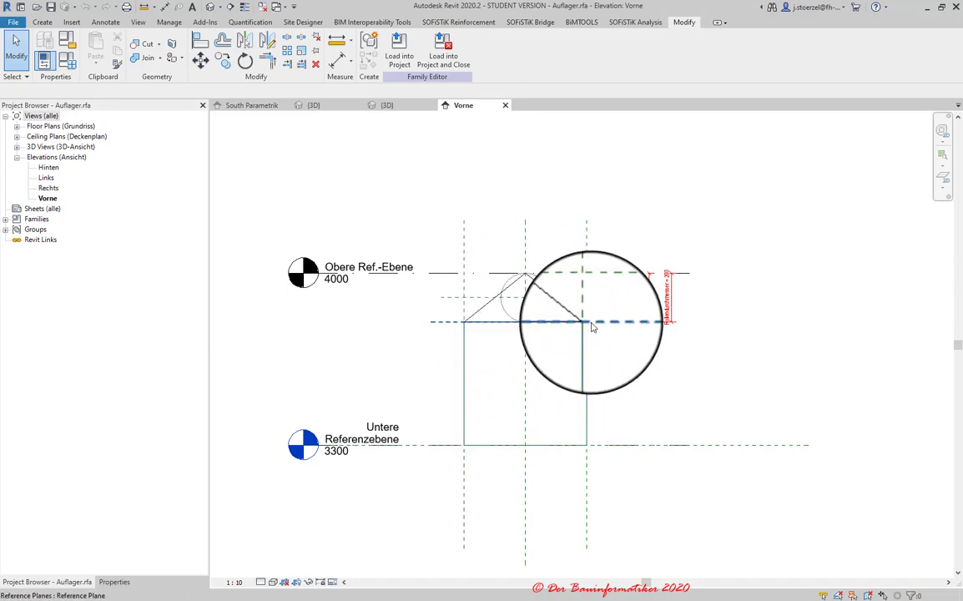
scroll(590, 322, up, 3)
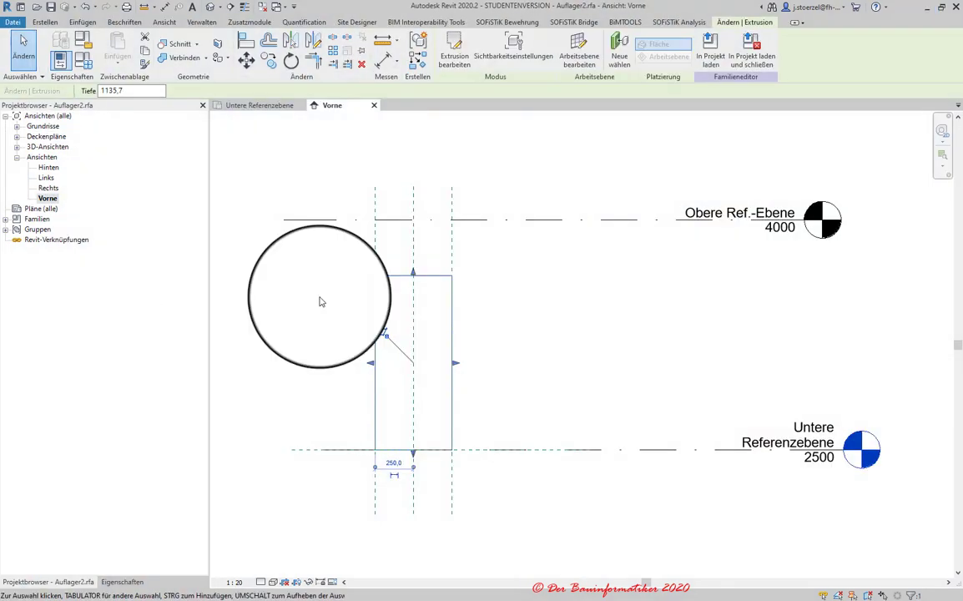
- Draw two horizontal reference planes above the column top, one along the extrusion's top and one higher
scroll(423, 276, up, 2)
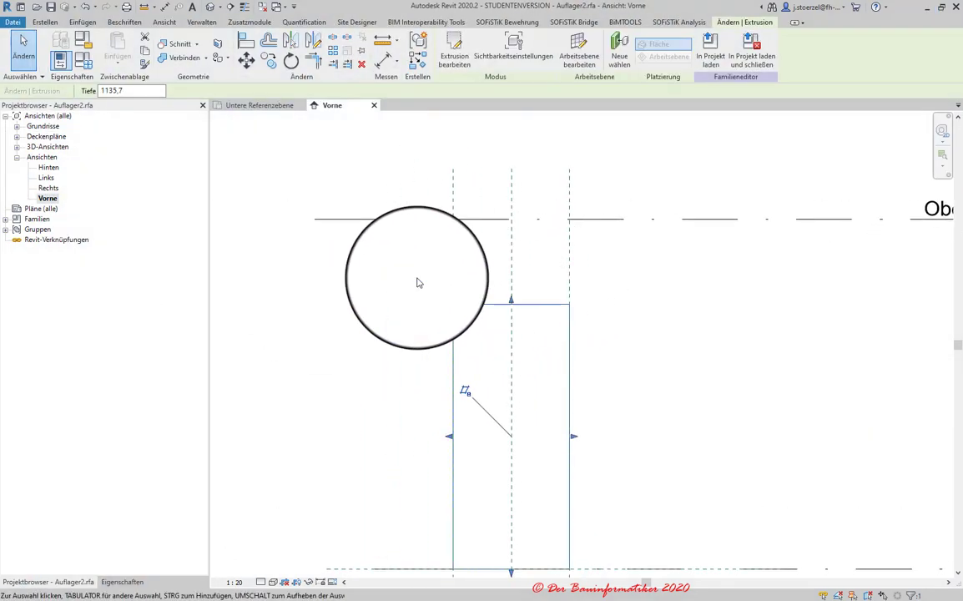
click(45, 22)
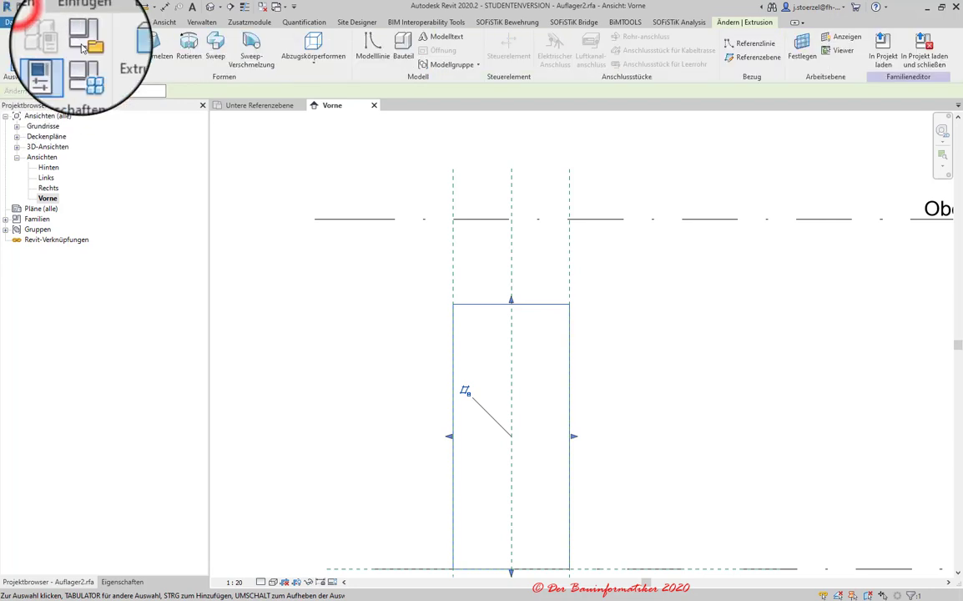
click(750, 57)
click(407, 296)
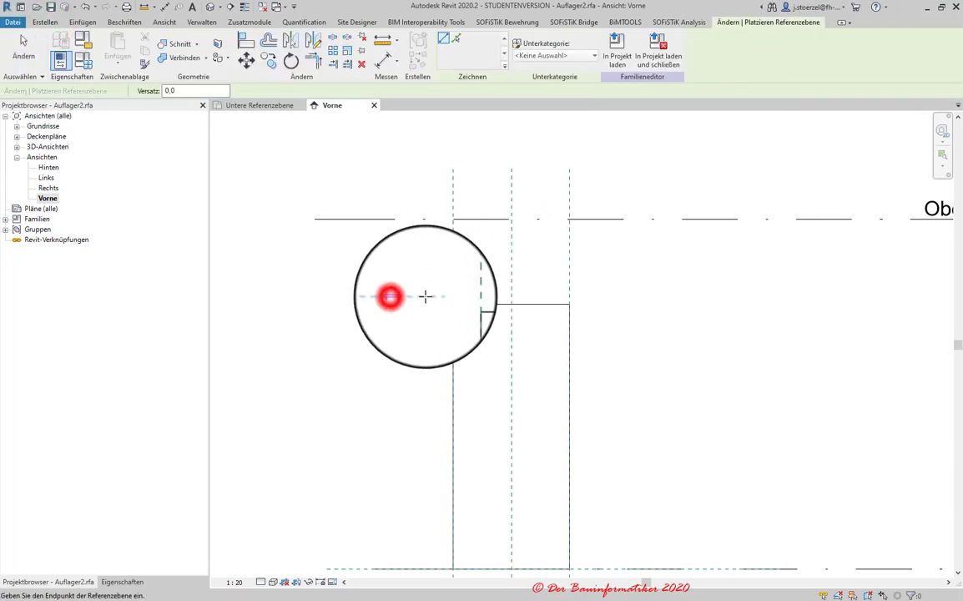
click(675, 297)
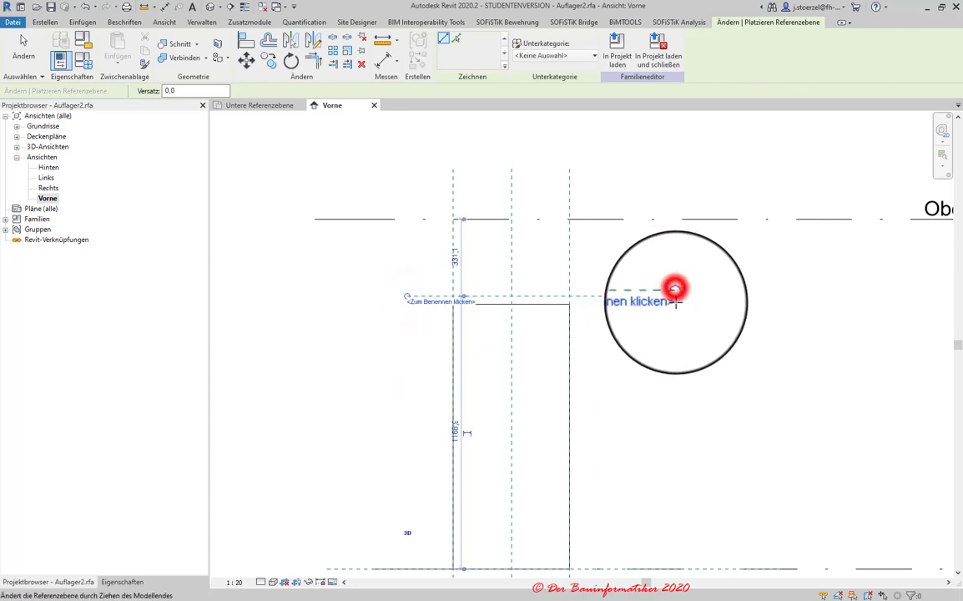
click(417, 252)
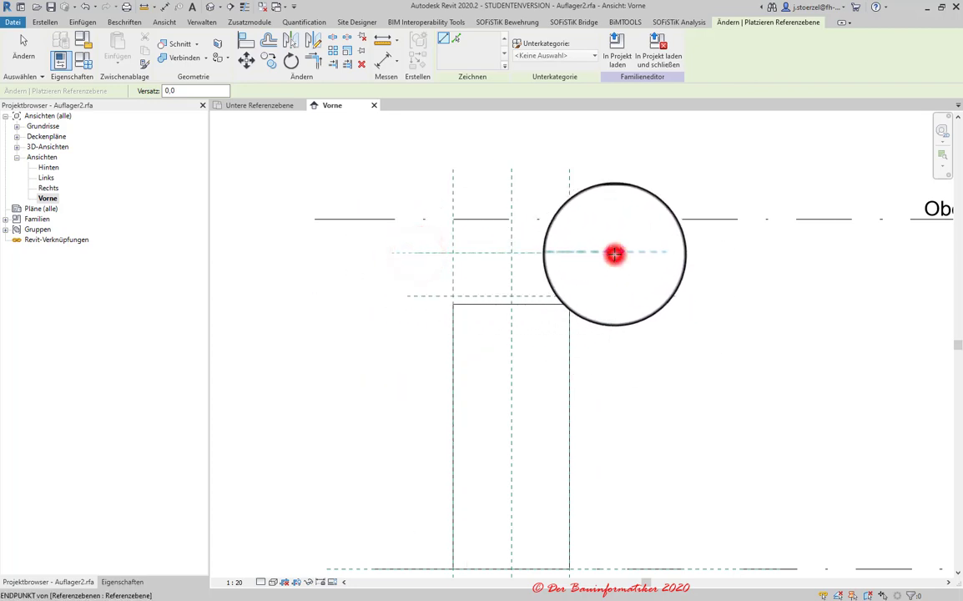
click(614, 253)
key(Escape)
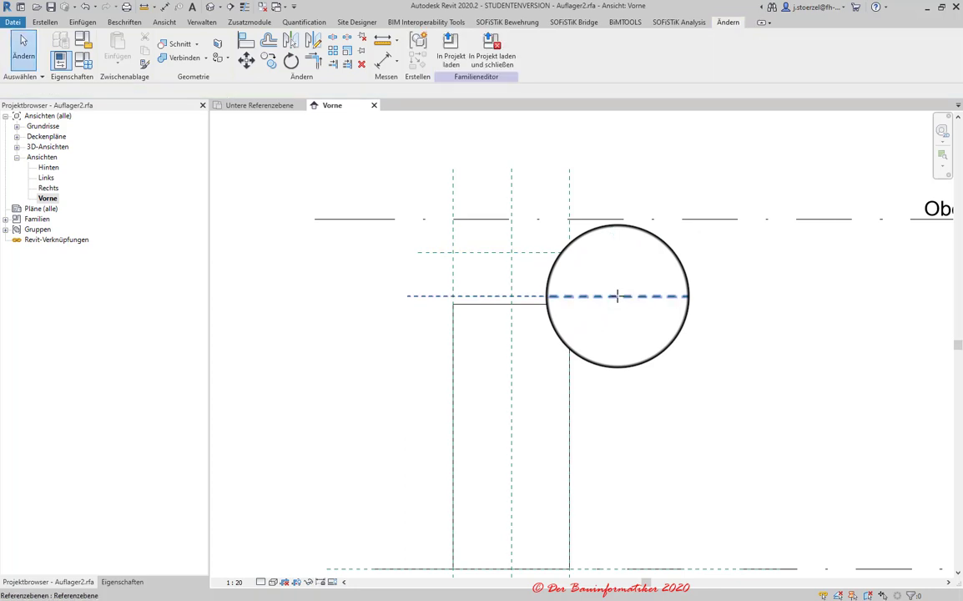
click(616, 296)
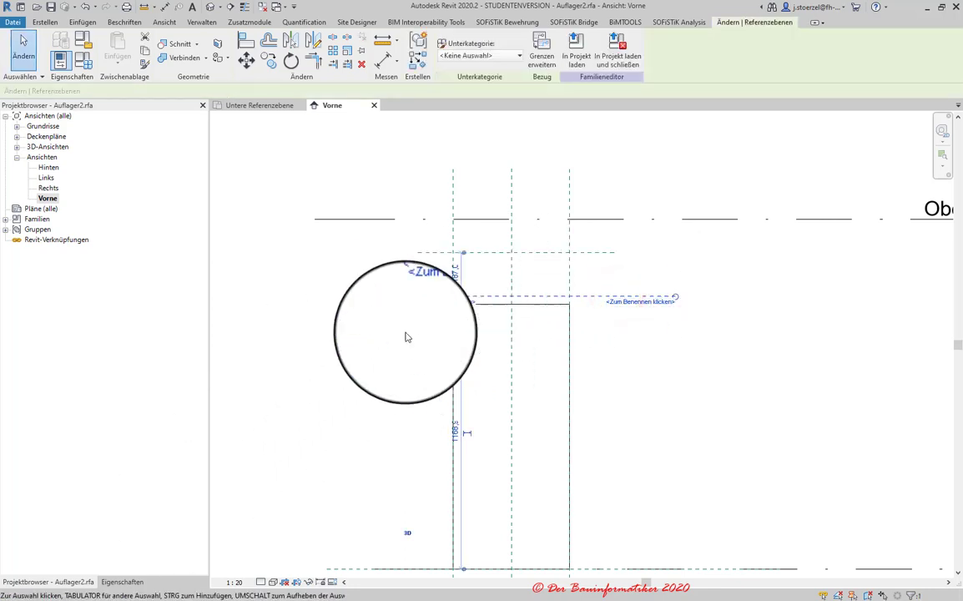
- Name the lower plane Oberkannte-Unterlkoerper and the upper plane Rollenmittelpunkt in Eigenschaften
click(140, 581)
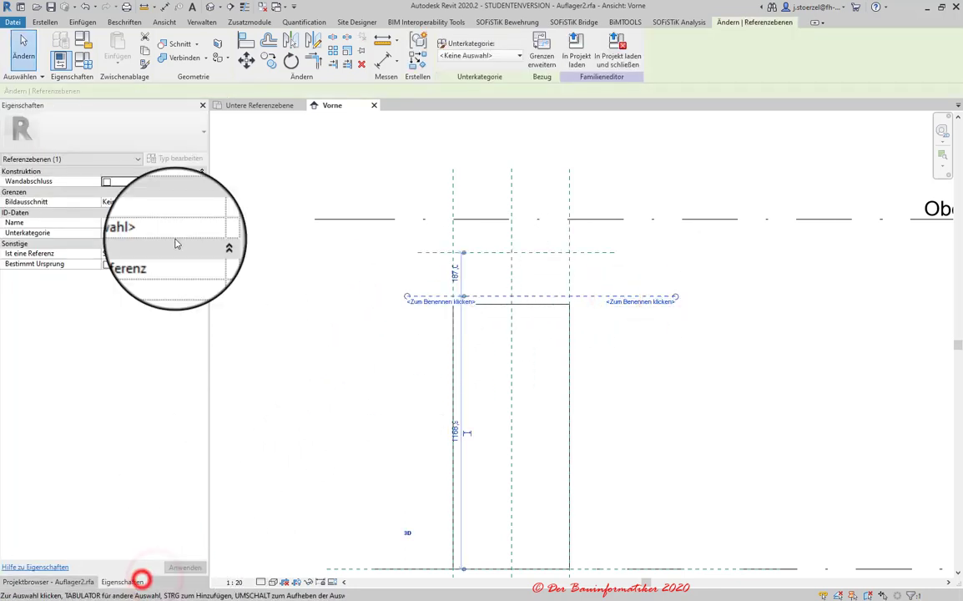
click(156, 222)
text(Oberkannte-Unterkoerper)
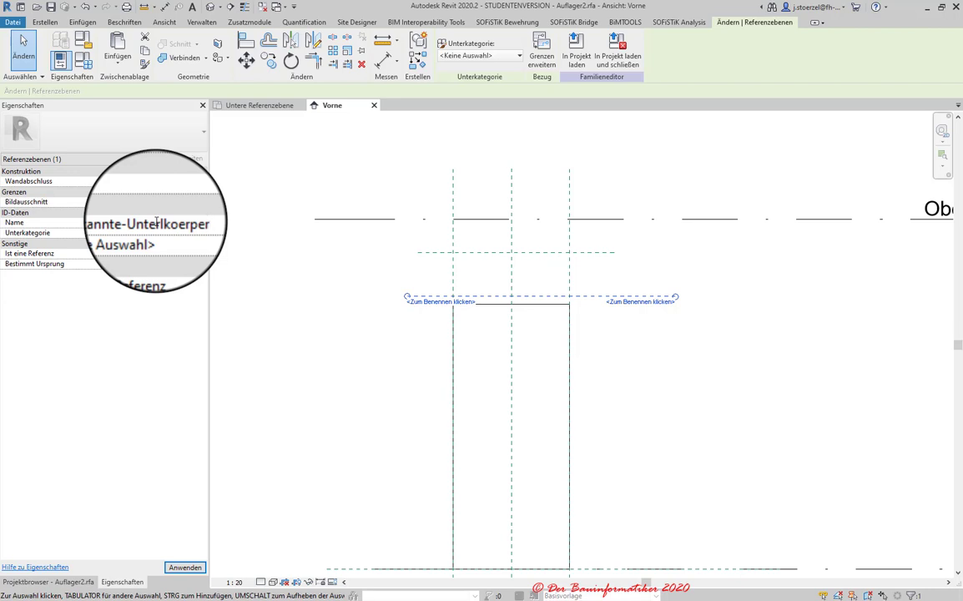
key(Return)
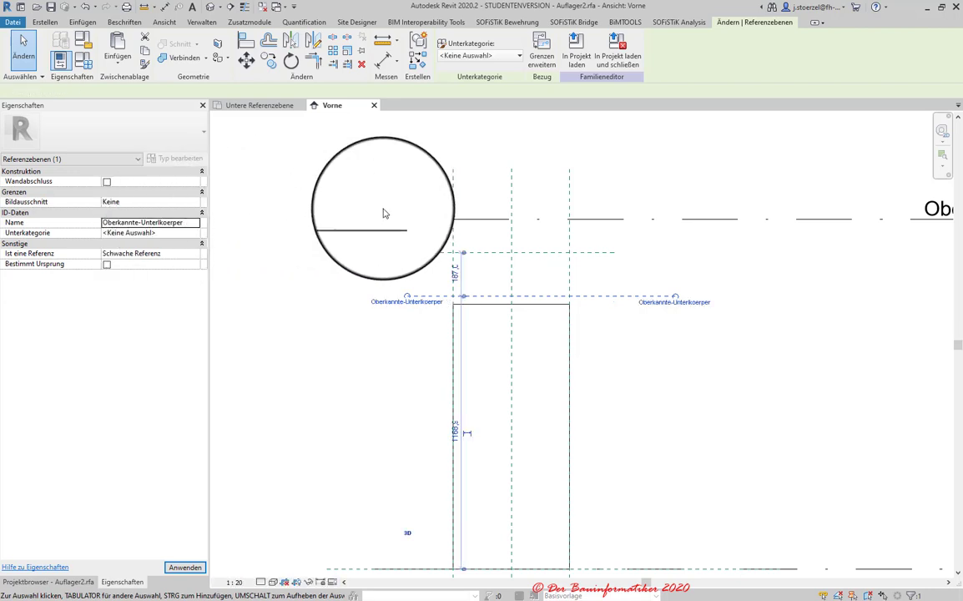
key(ctrl+z)
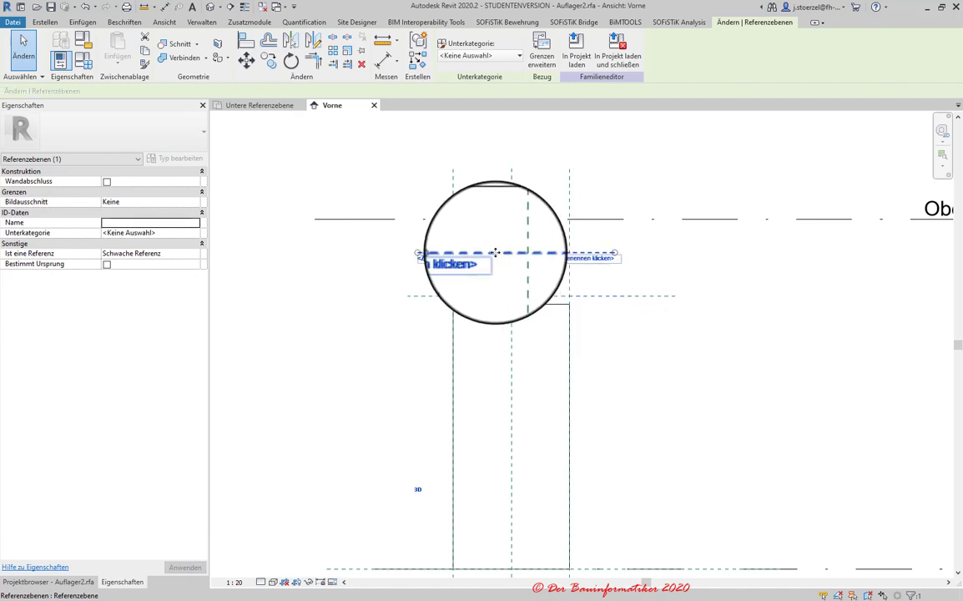
click(120, 226)
text(Rollenmittelpunkt)
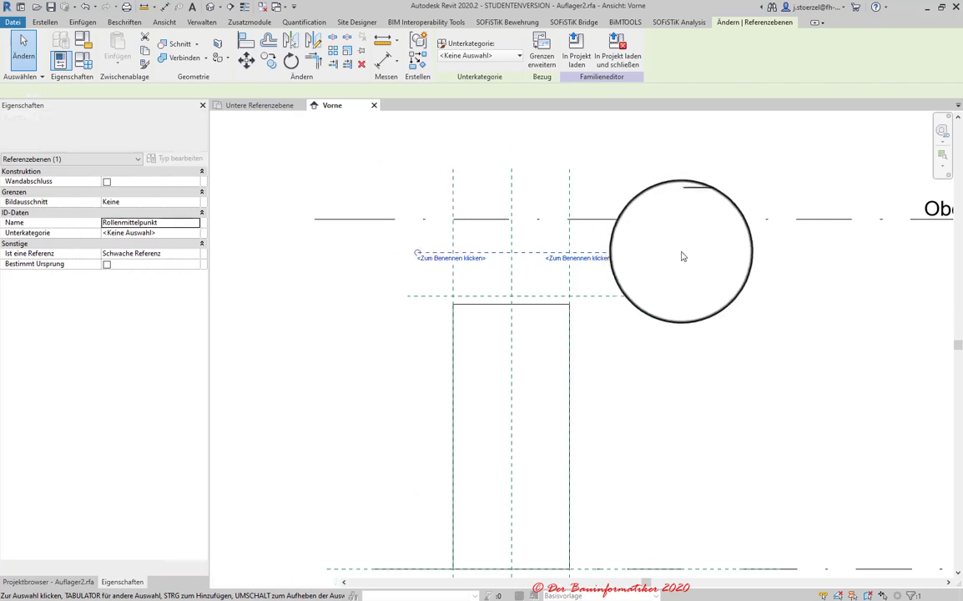
click(590, 259)
- Stretch the column extrusion's top toward the new reference planes
click(692, 333)
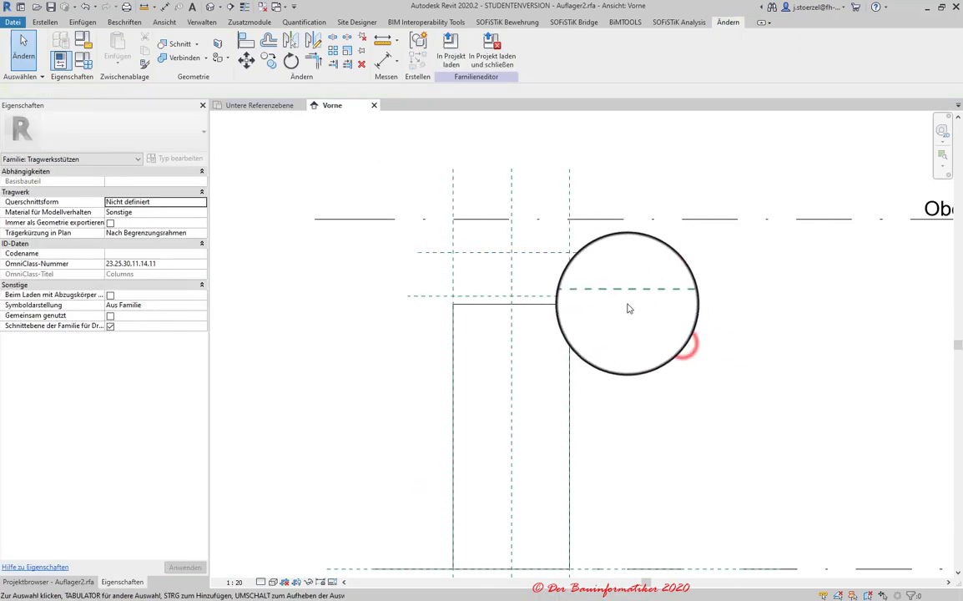
click(557, 302)
drag(527, 325, 513, 302)
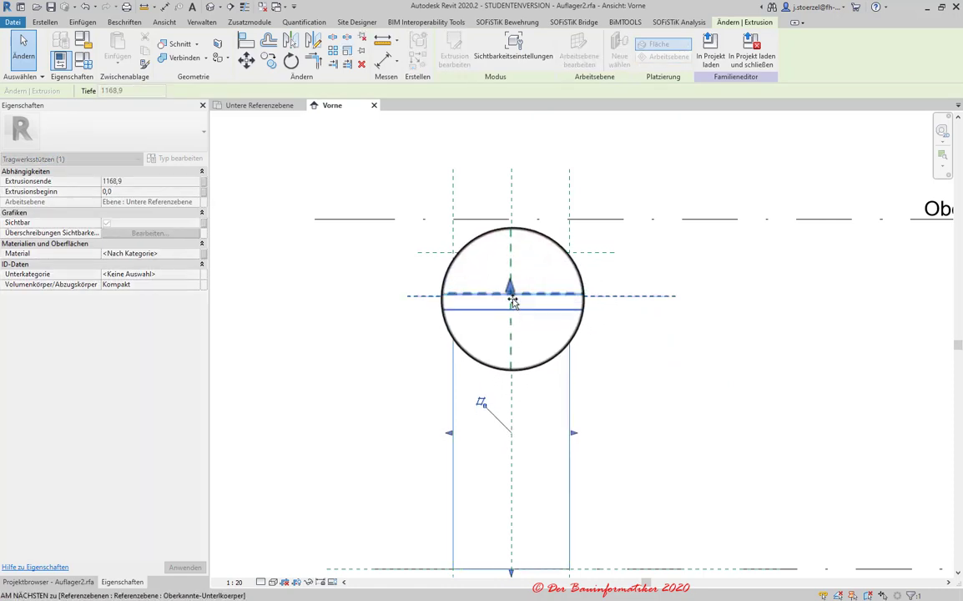
- Drag the column body's top exactly onto the Oberkannte-Unterlkoerper plane
mouse_move(559, 279)
mouse_down()
mouse_move(480, 448)
mouse_move(334, 413)
mouse_up()
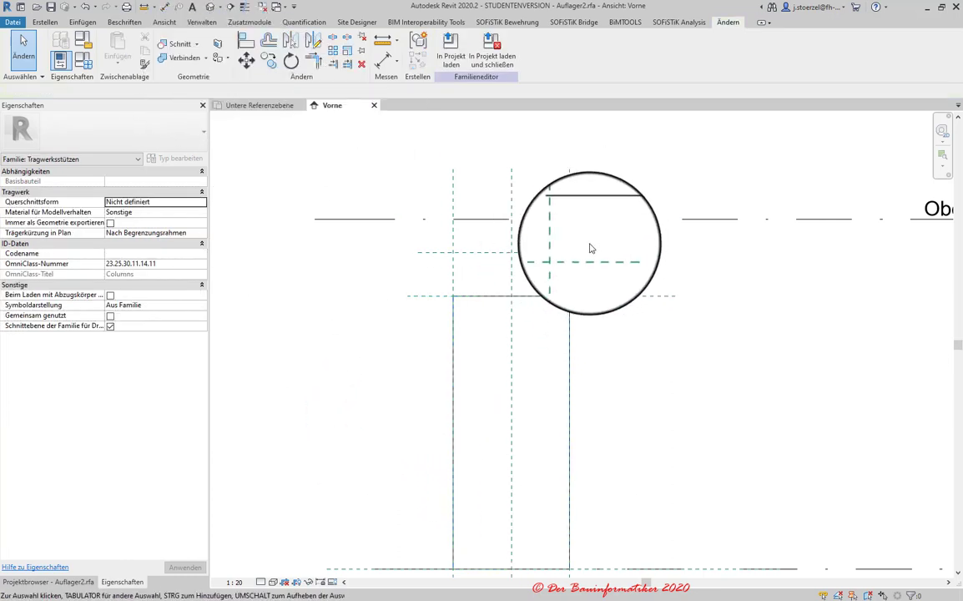
click(576, 247)
click(670, 345)
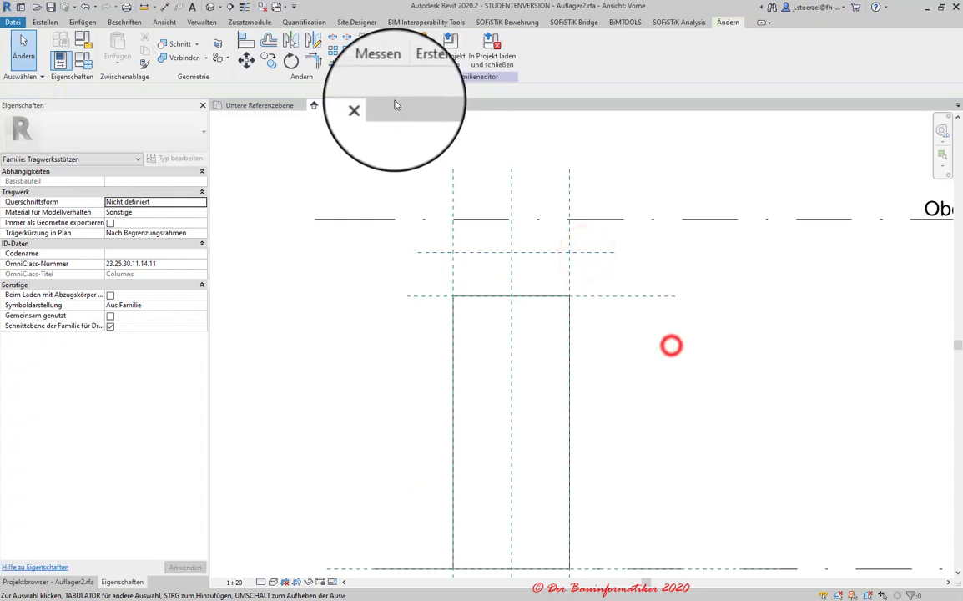
- Search the Erstellen, Einfügen and Beschriften ribbons for dimensioning, then return to Ändern
click(43, 22)
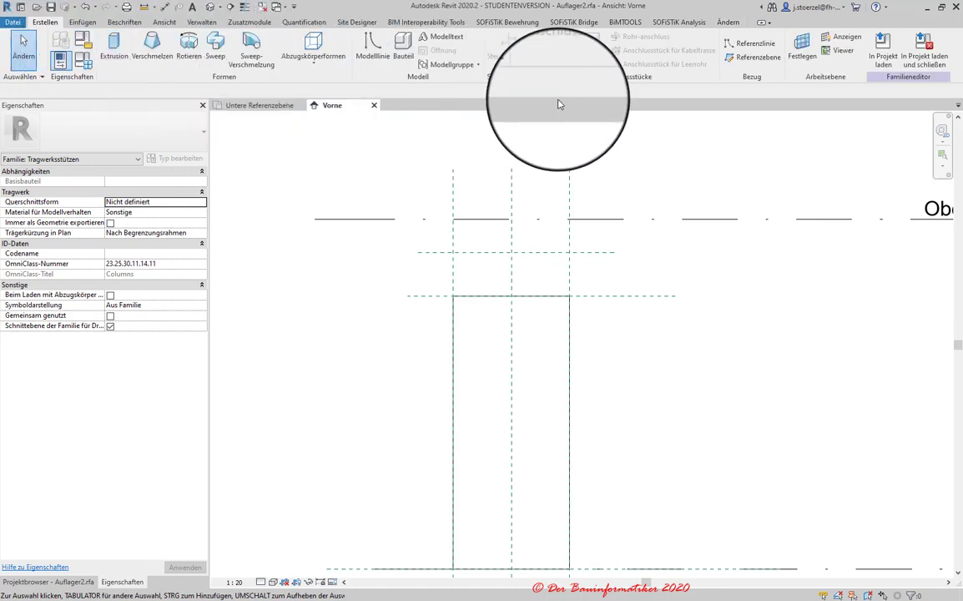
click(83, 24)
click(138, 25)
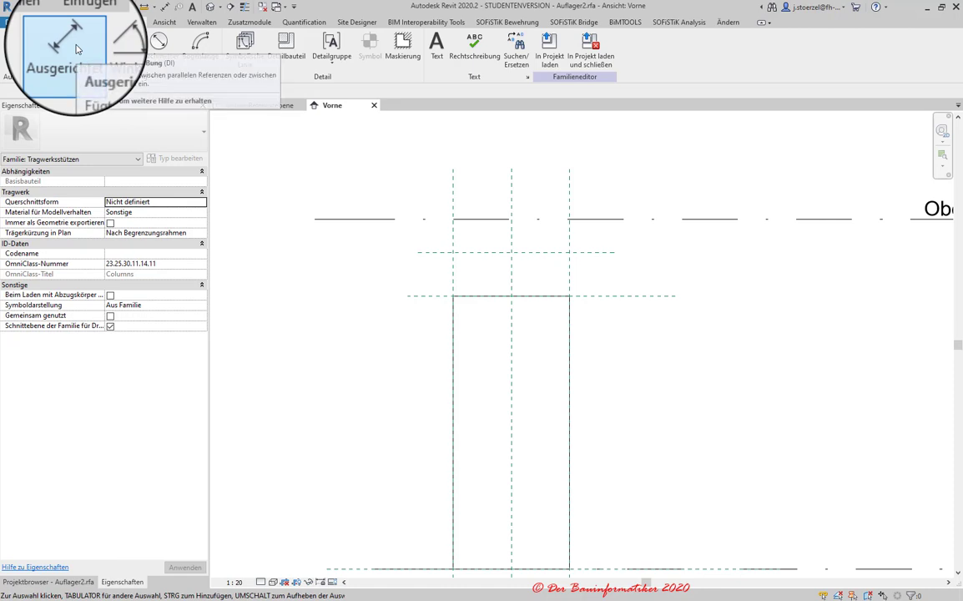
click(727, 22)
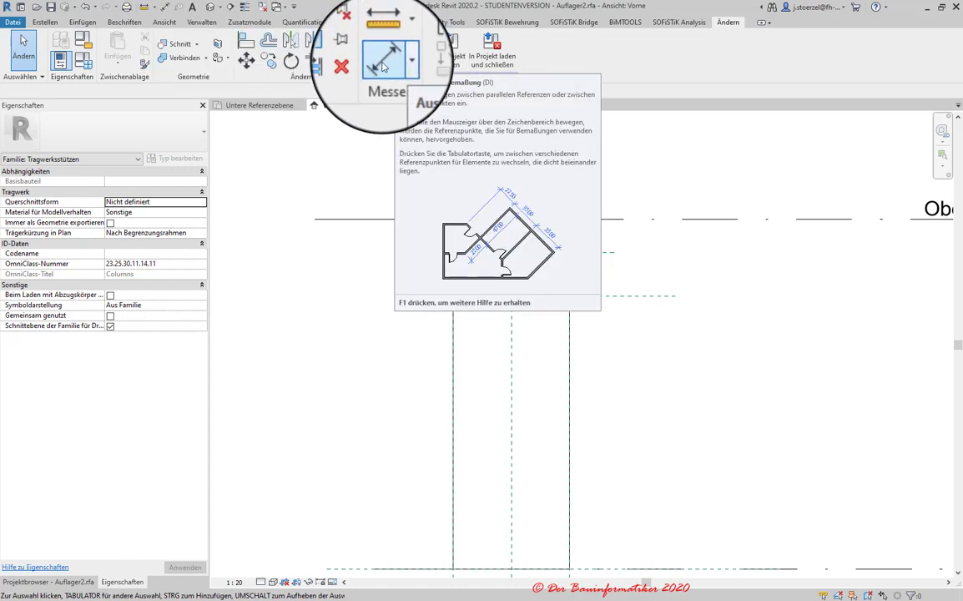
- Dimension Obere Ref.-Ebene, Rollenmittelpunkt and Oberkannte-Unterlkoerper with an aligned dimension and set it to EQ
click(383, 61)
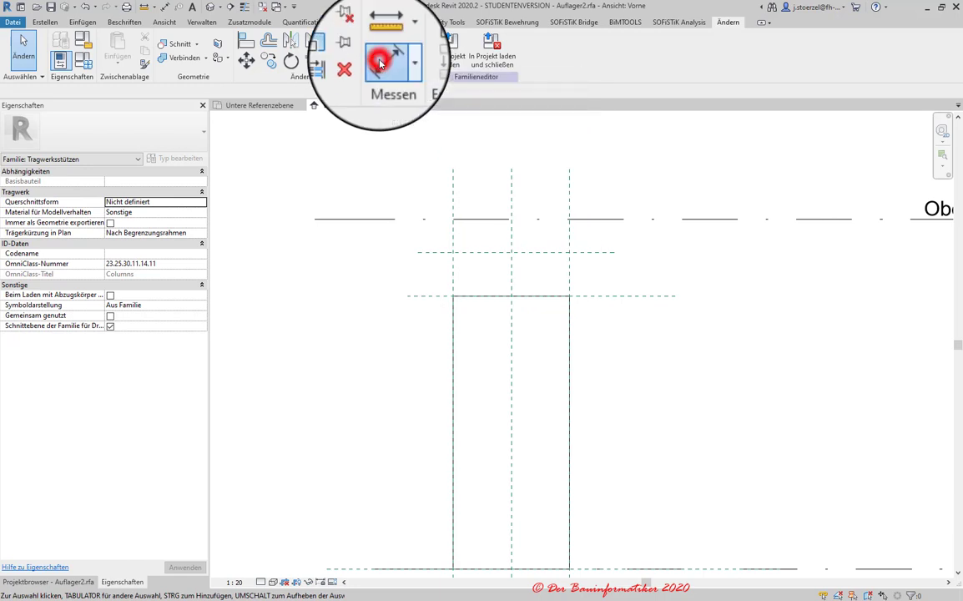
click(622, 221)
click(588, 251)
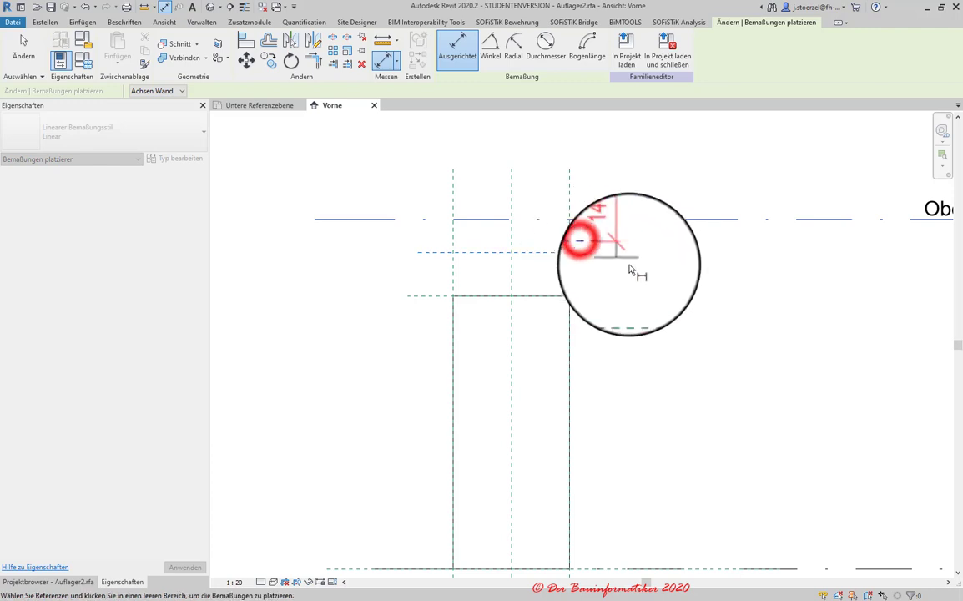
click(623, 298)
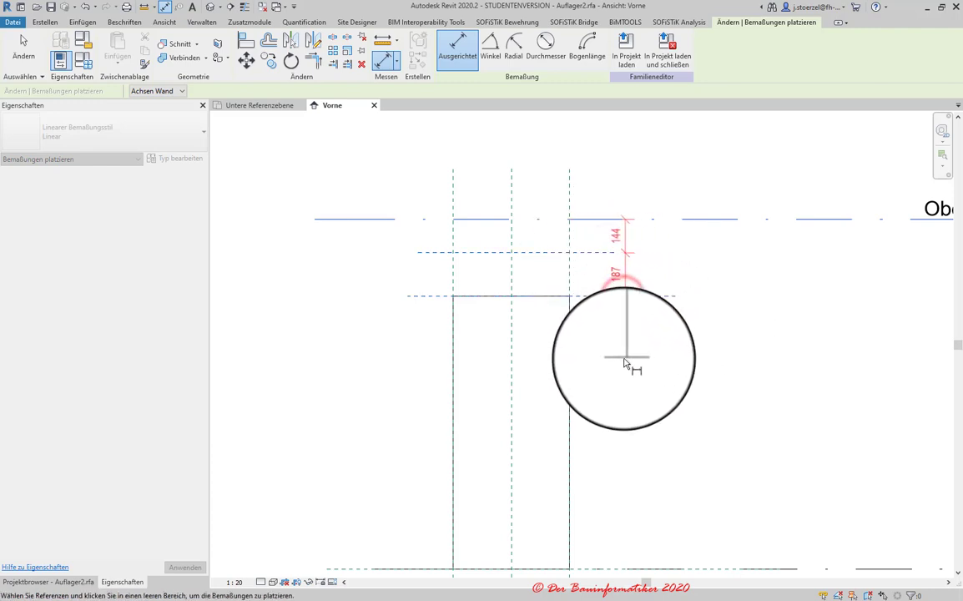
click(616, 360)
click(674, 260)
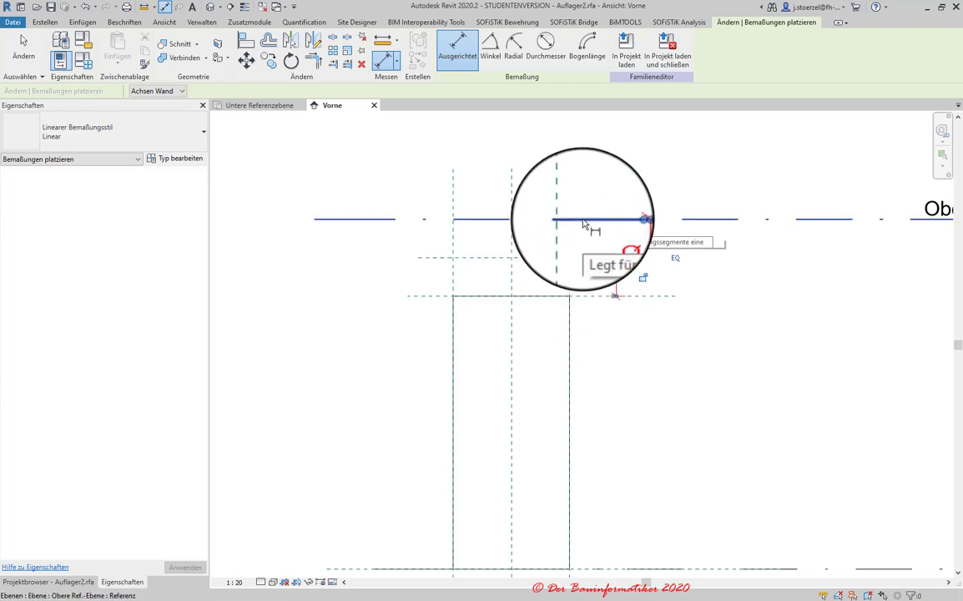
mouse_move(611, 264)
middle_down()
mouse_move(680, 283)
mouse_move(583, 279)
middle_up()
scroll(570, 279, up, 2)
scroll(563, 281, up, 2)
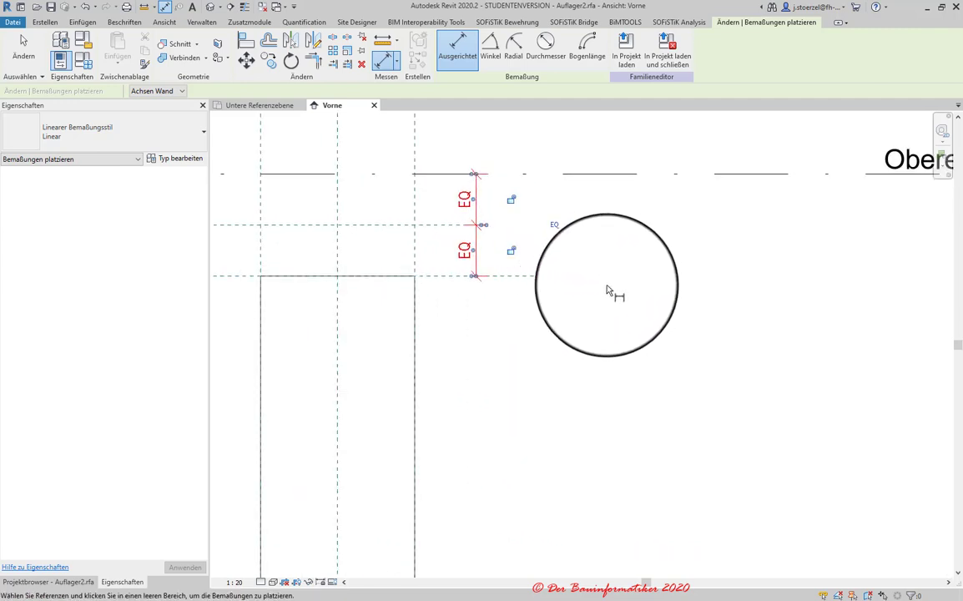
scroll(588, 287, down, 2)
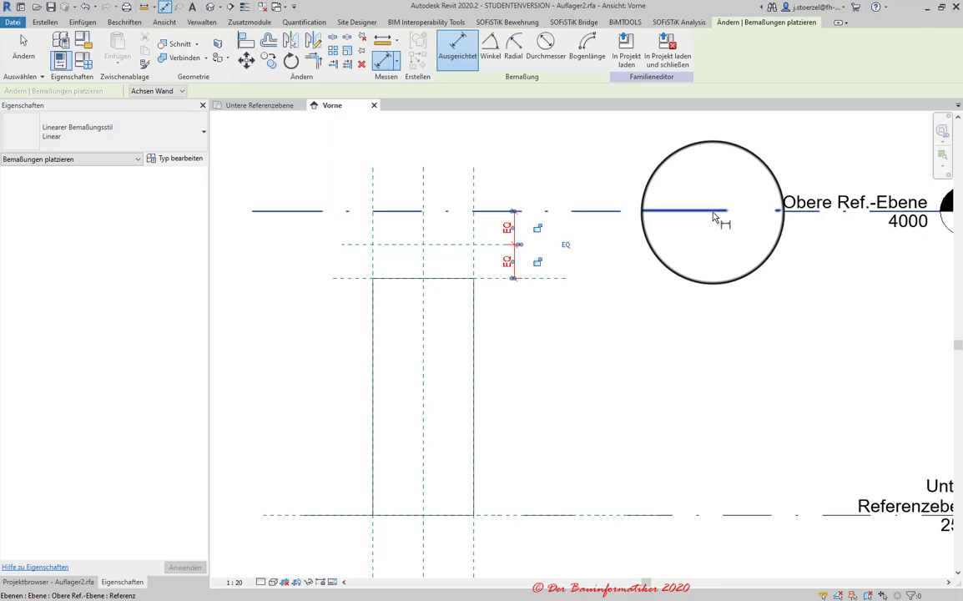
click(37, 25)
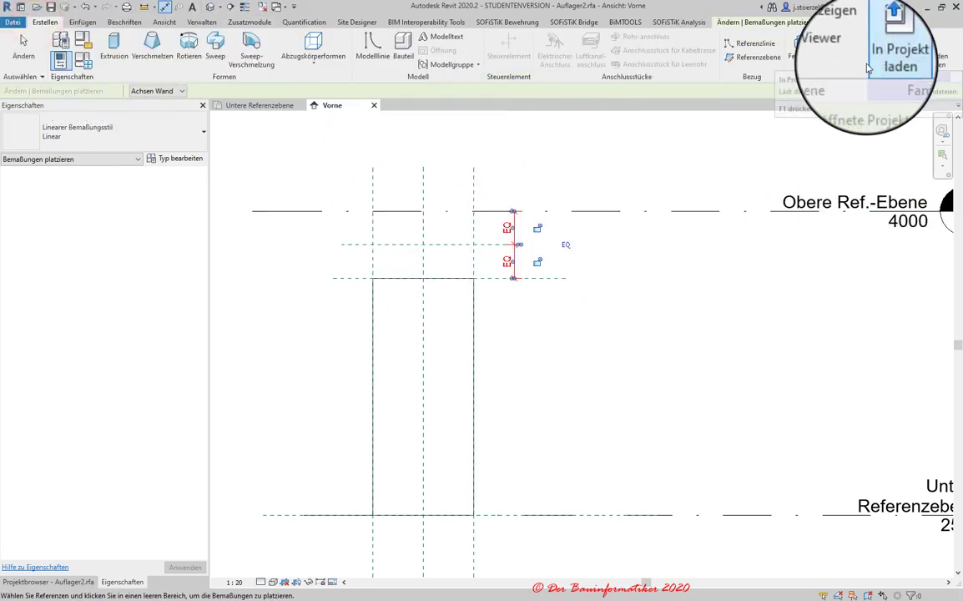
key(Escape)
key(Escape)
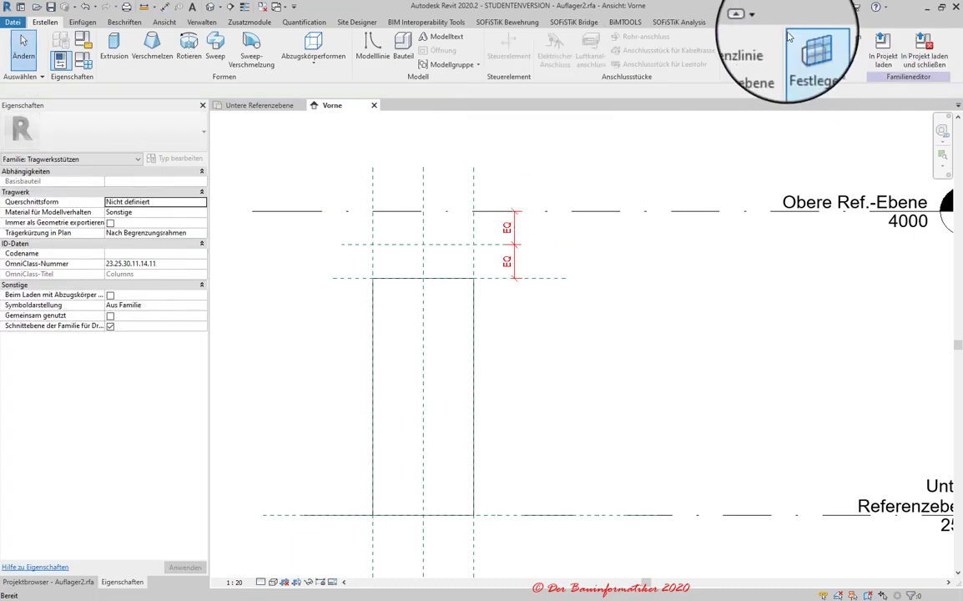
click(735, 55)
click(566, 445)
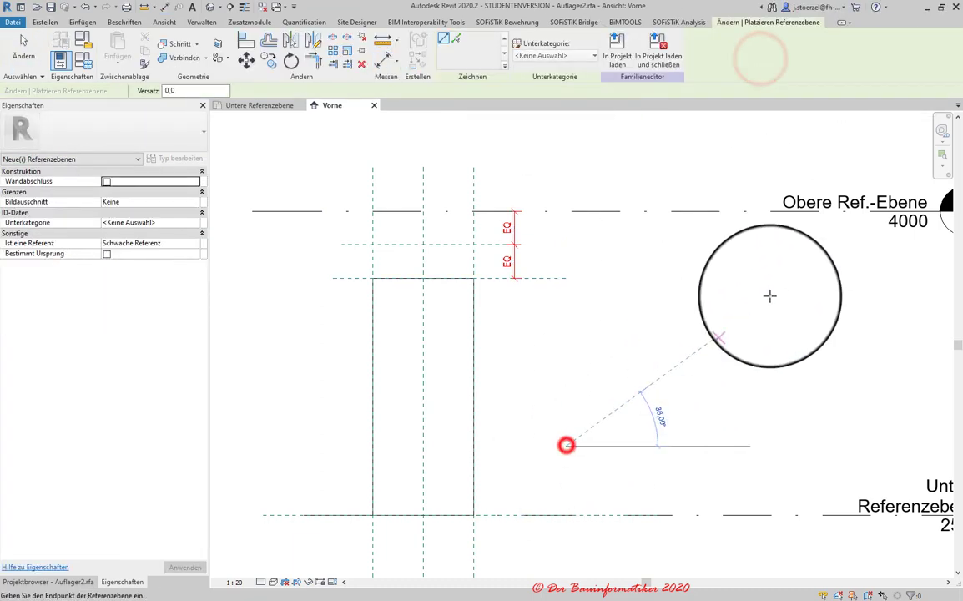
click(770, 293)
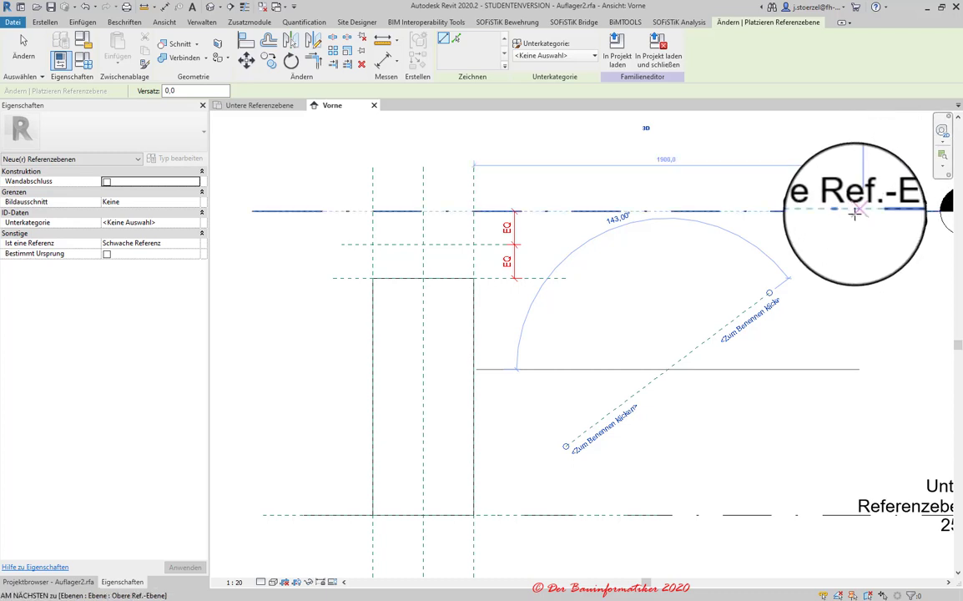
key(Escape)
key(Escape)
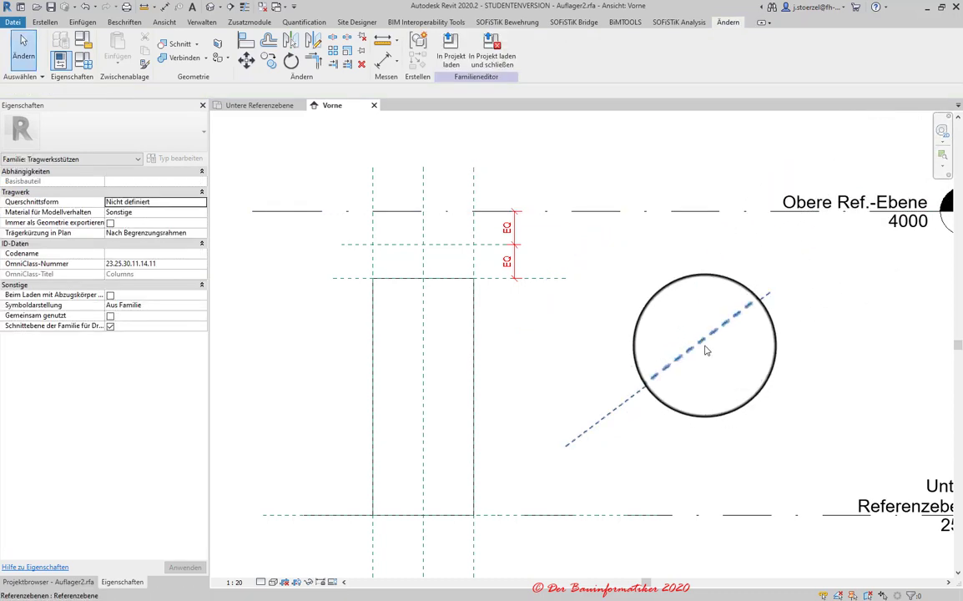
click(703, 347)
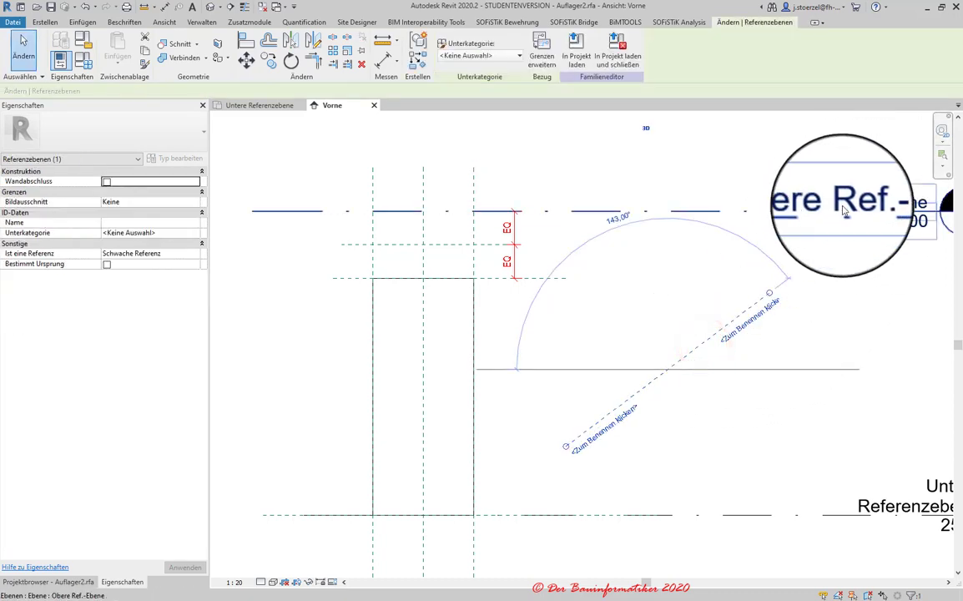
key(Delete)
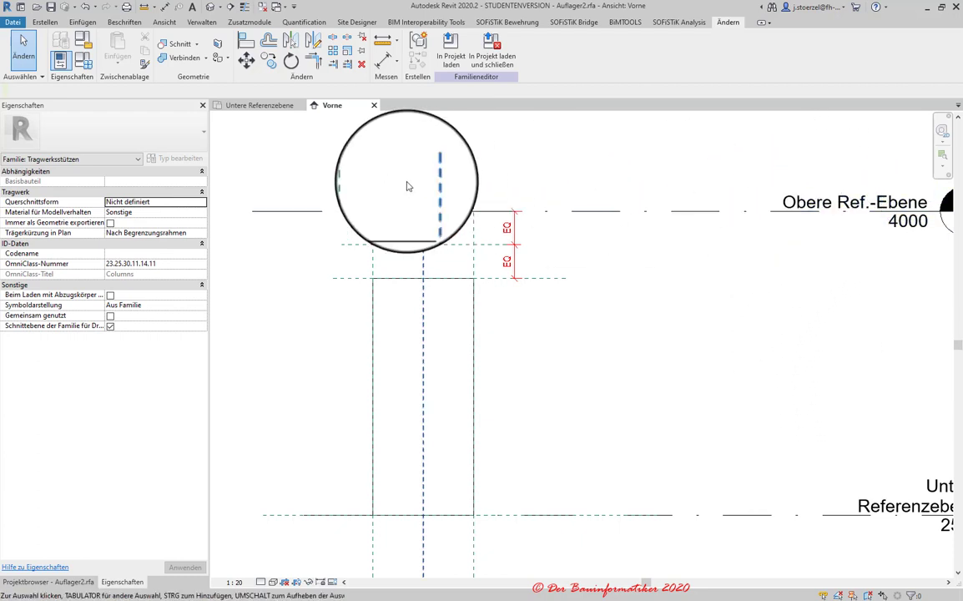
click(50, 581)
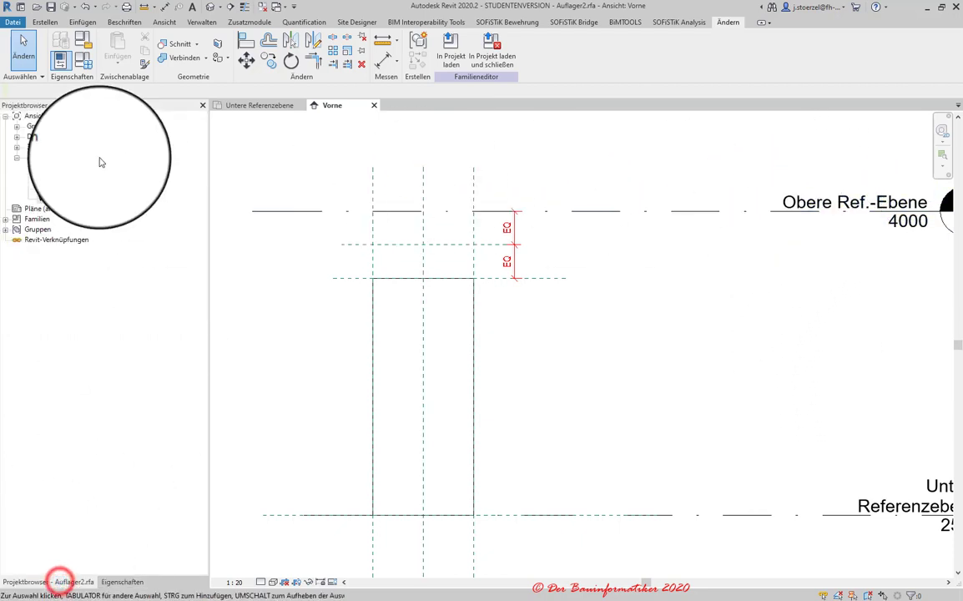
- Open the default {3D} view from the Projektbrowser
click(12, 129)
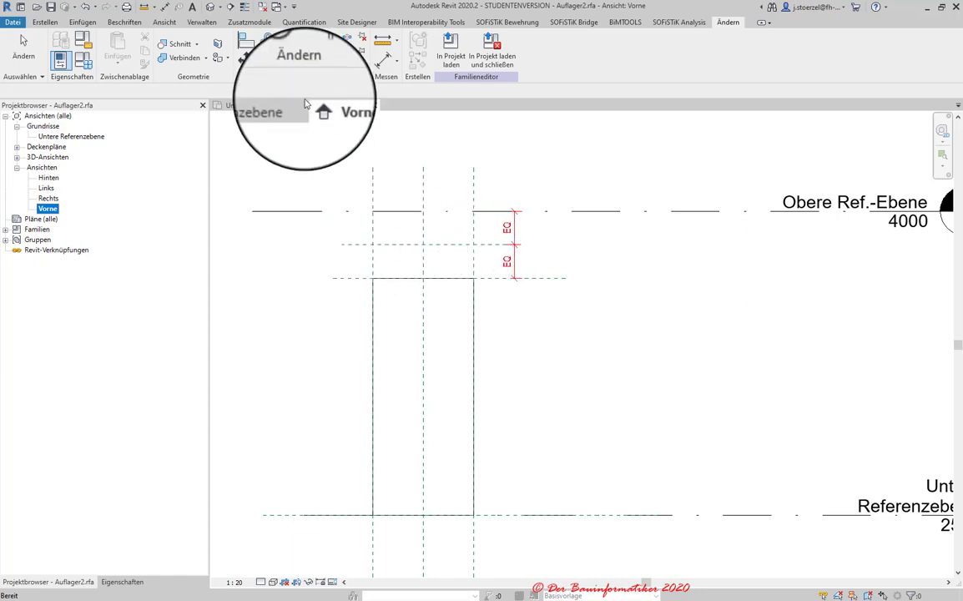
click(209, 10)
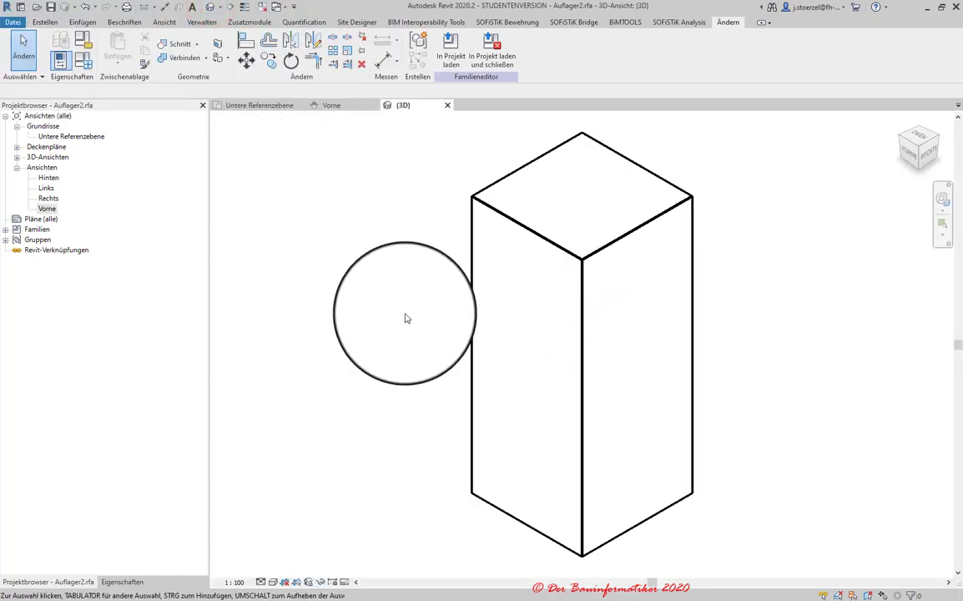
scroll(426, 322, down, 3)
- Open and cancel Arbeitsebene Festlegen, then select and deselect the box extrusion
click(46, 22)
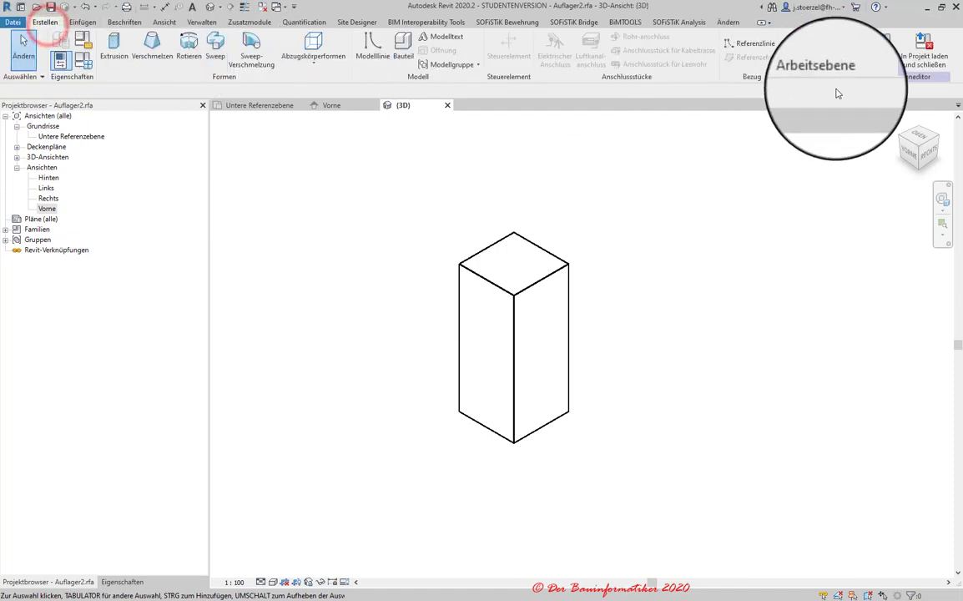
click(805, 57)
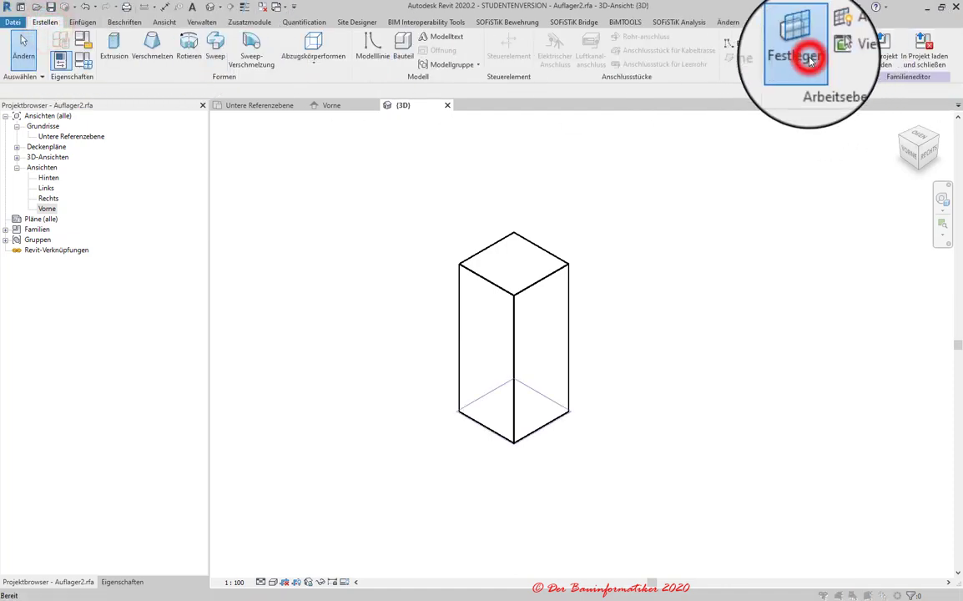
click(373, 323)
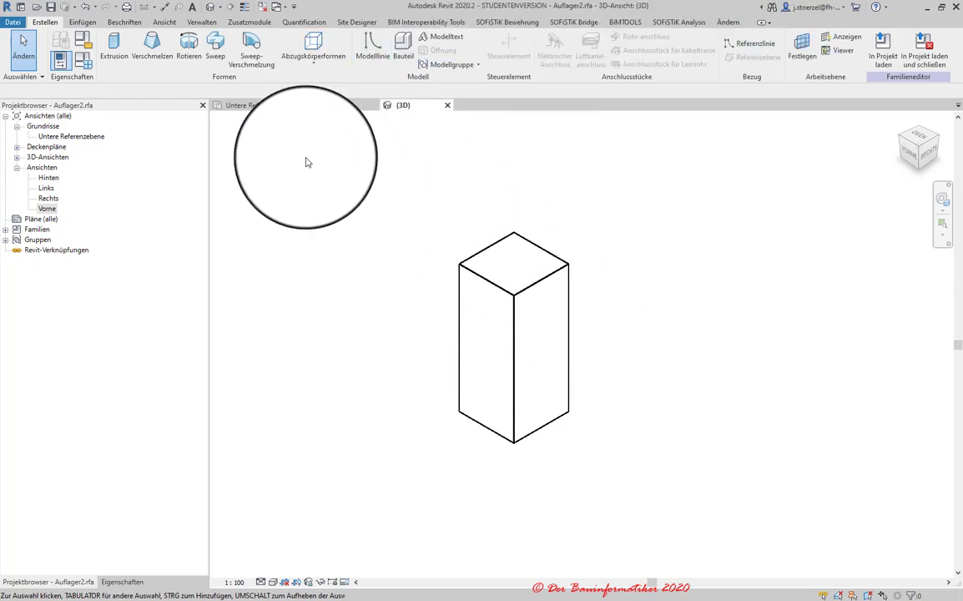
click(494, 288)
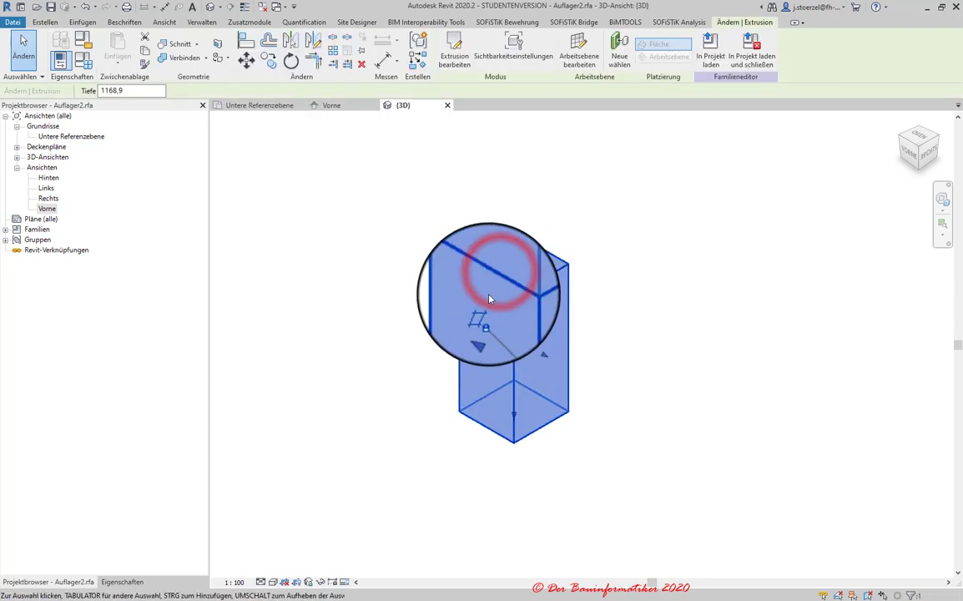
key(Escape)
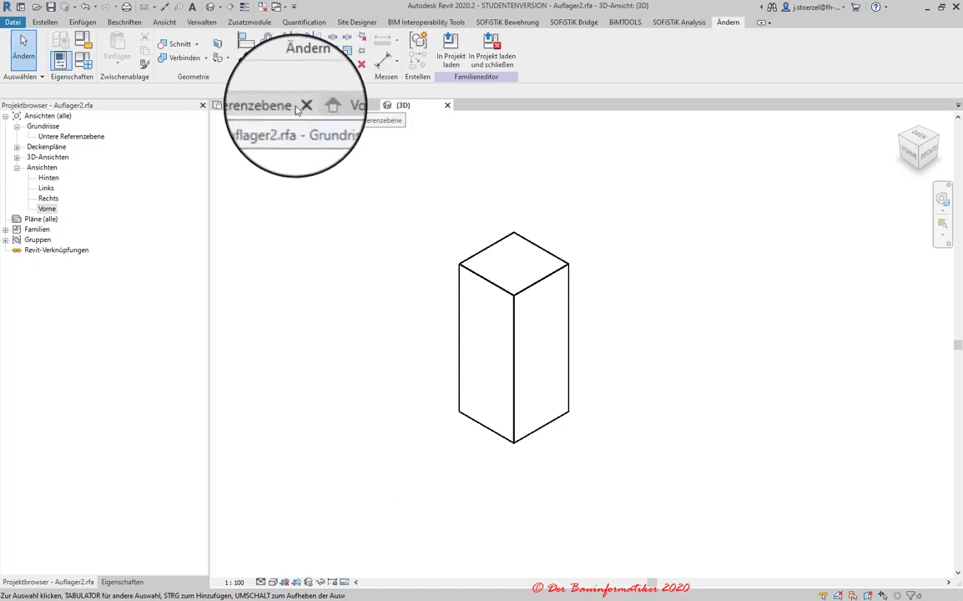
- Return to the Vorne elevation and show the base reference plane's properties in Eigenschaften
click(334, 105)
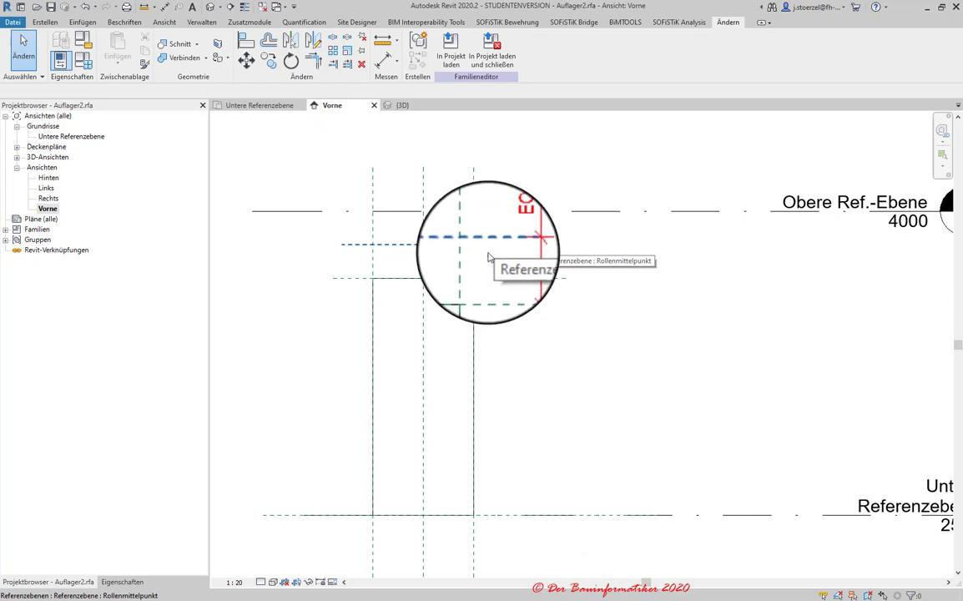
middle_drag(526, 517, 616, 393)
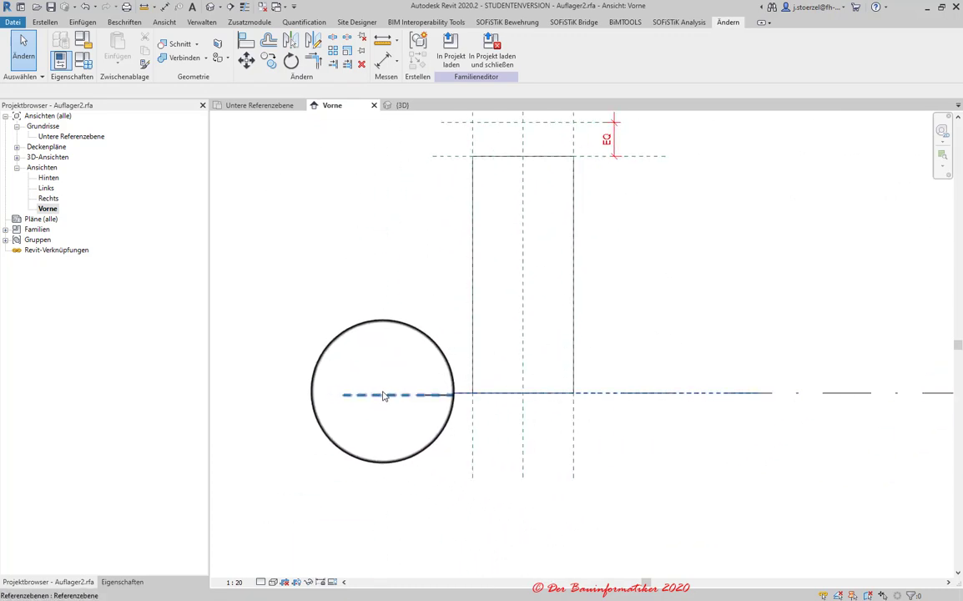
scroll(364, 439, down, 2)
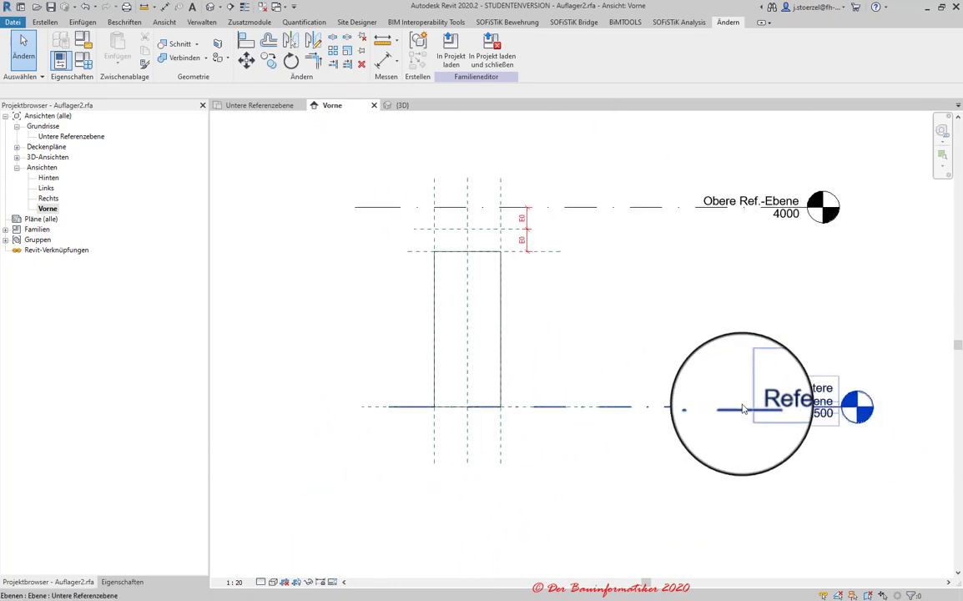
click(372, 408)
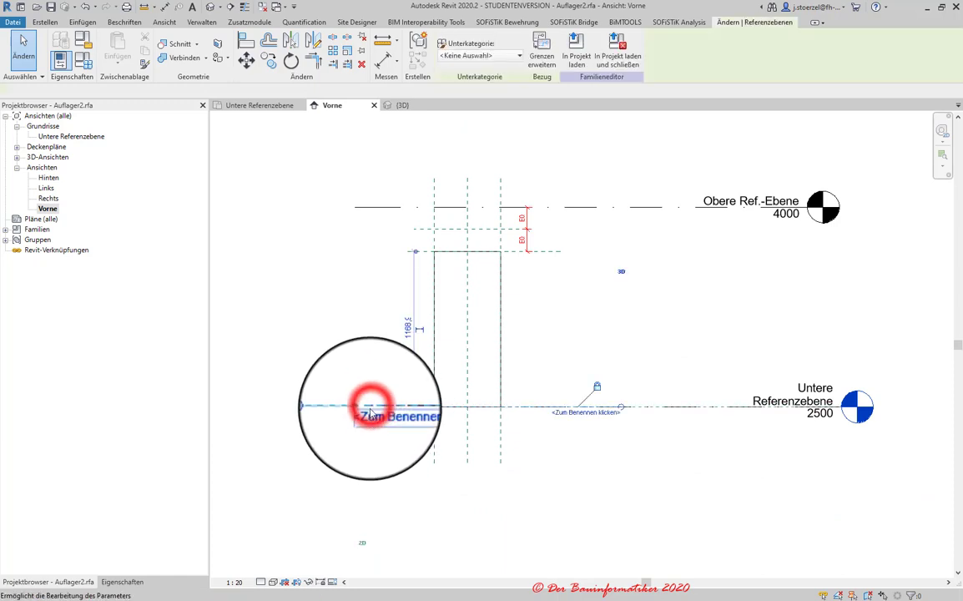
click(131, 584)
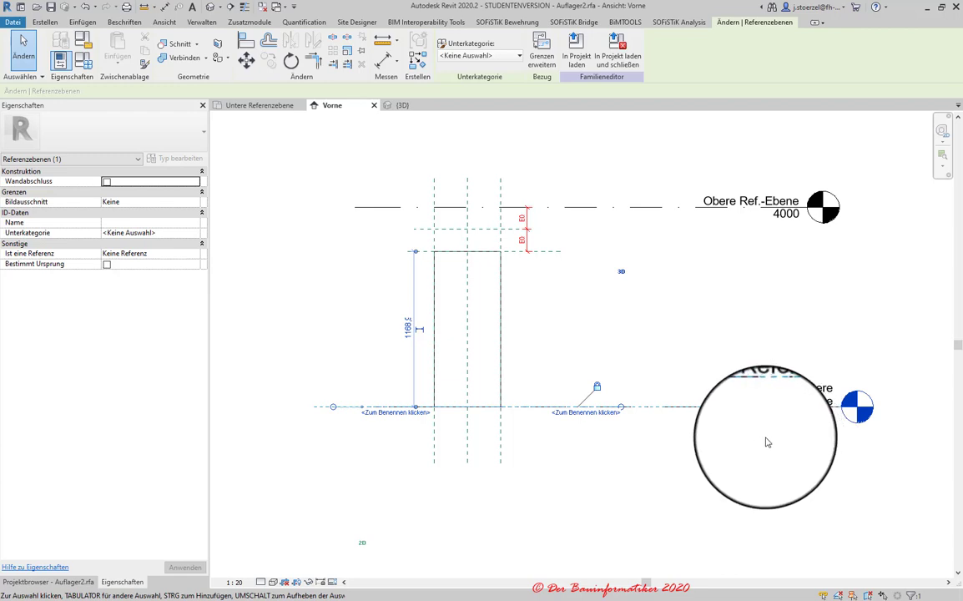
- Inspect the properties of the Untere Referenzebene level and the base reference plane
click(725, 395)
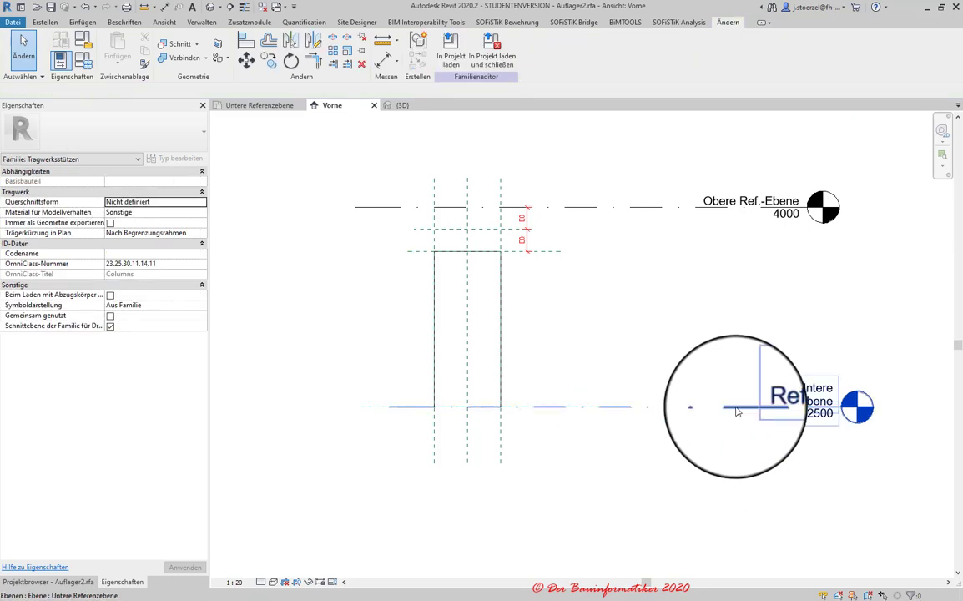
click(737, 408)
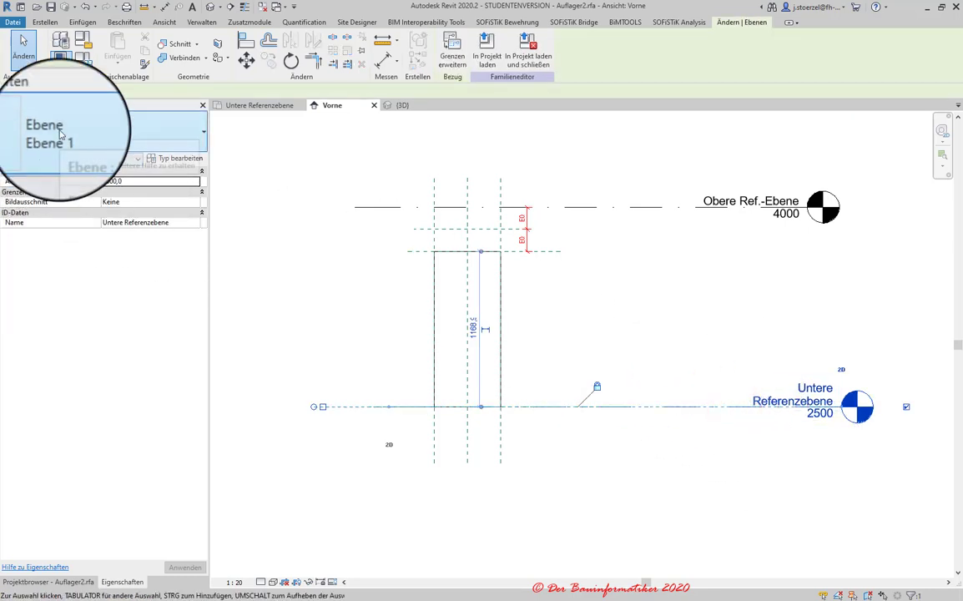
key(Escape)
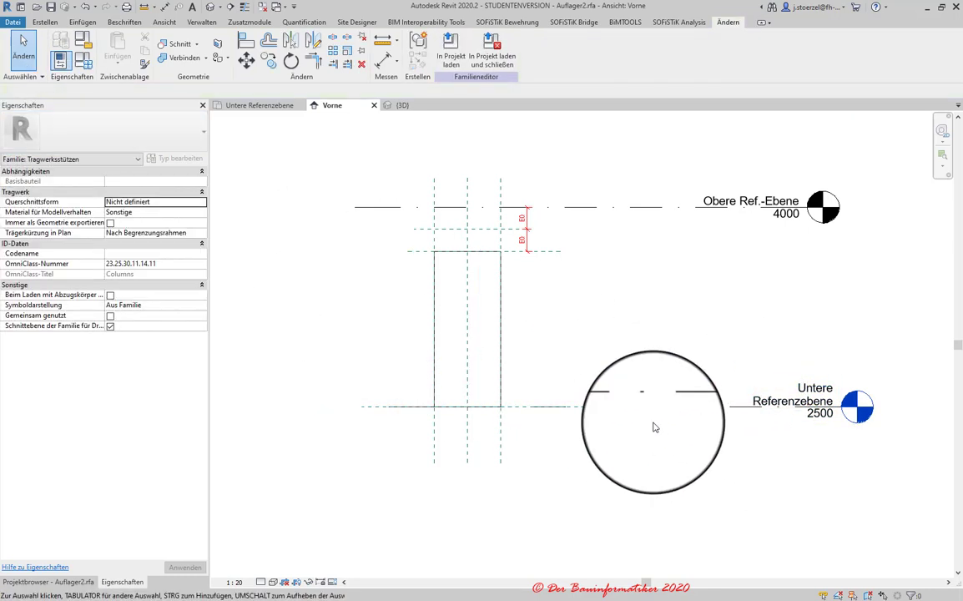
click(378, 408)
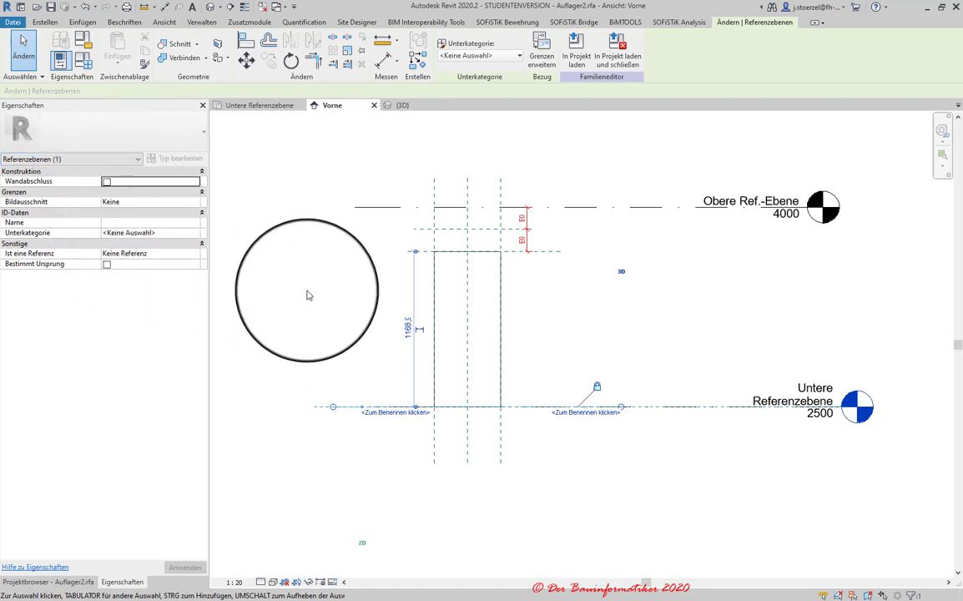
click(713, 419)
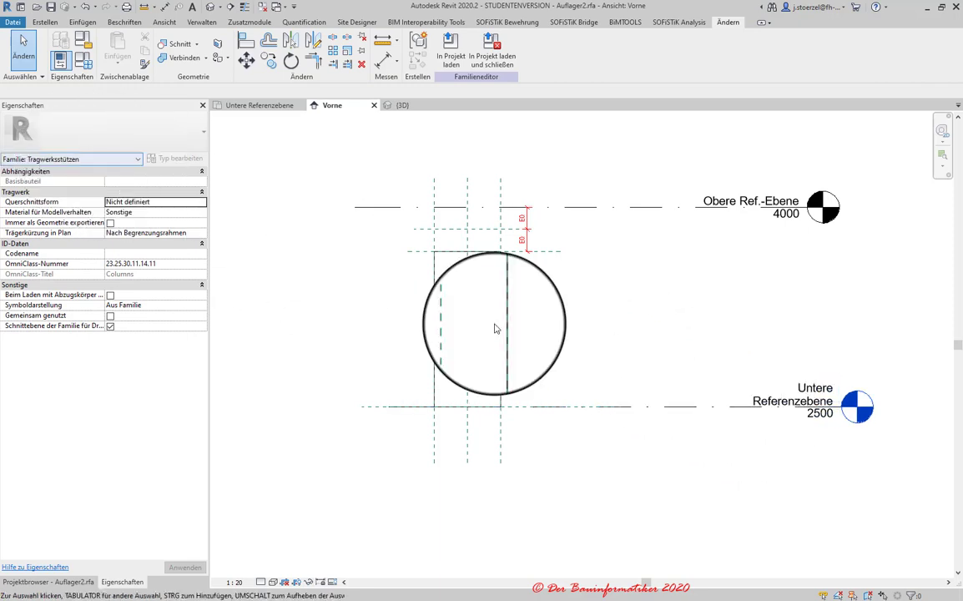
click(755, 406)
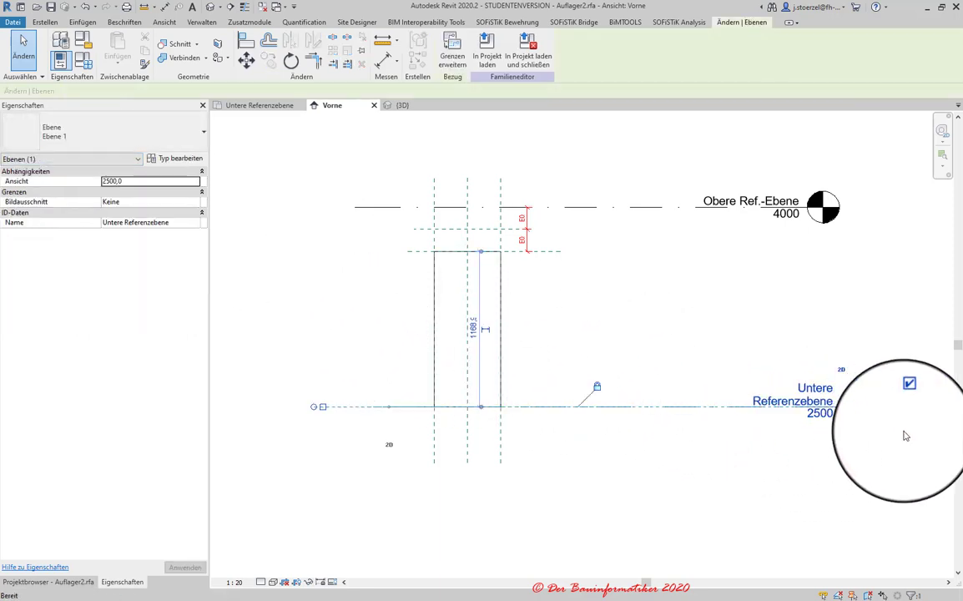
click(828, 408)
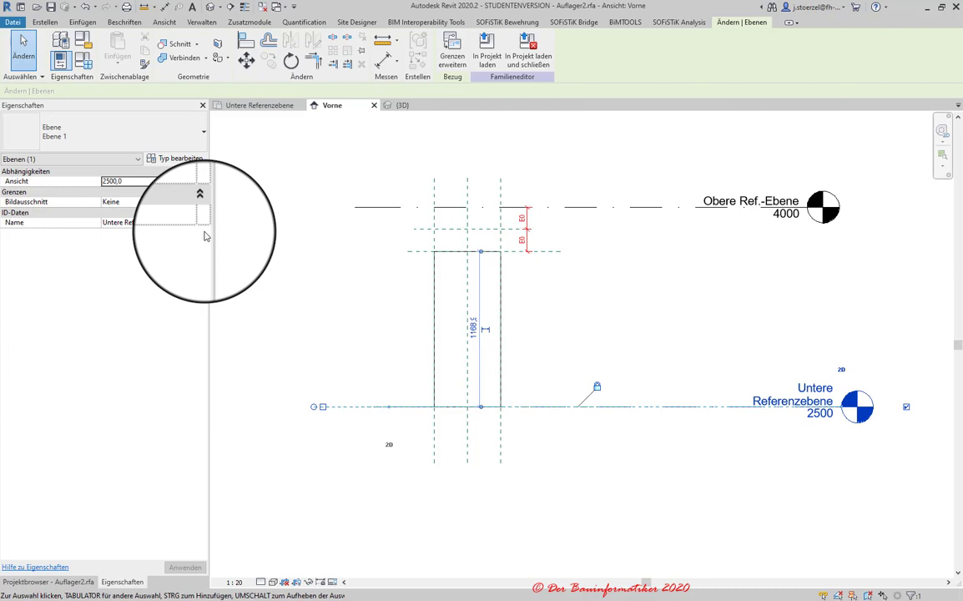
- Zoom and pan the Vorne view to bring the Obere Ref.-Ebene level into view
click(559, 146)
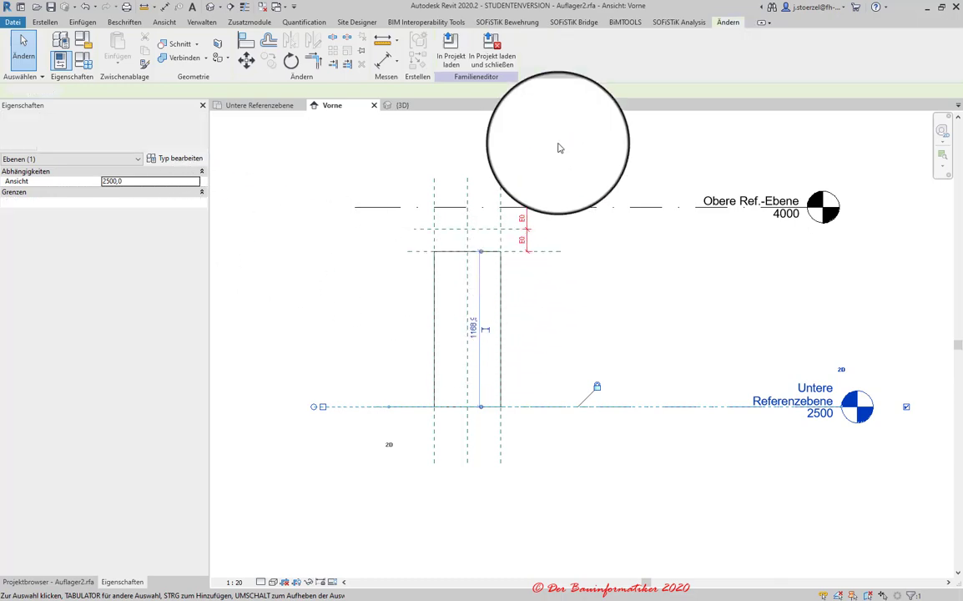
scroll(532, 255, up, 1)
scroll(600, 299, up, 2)
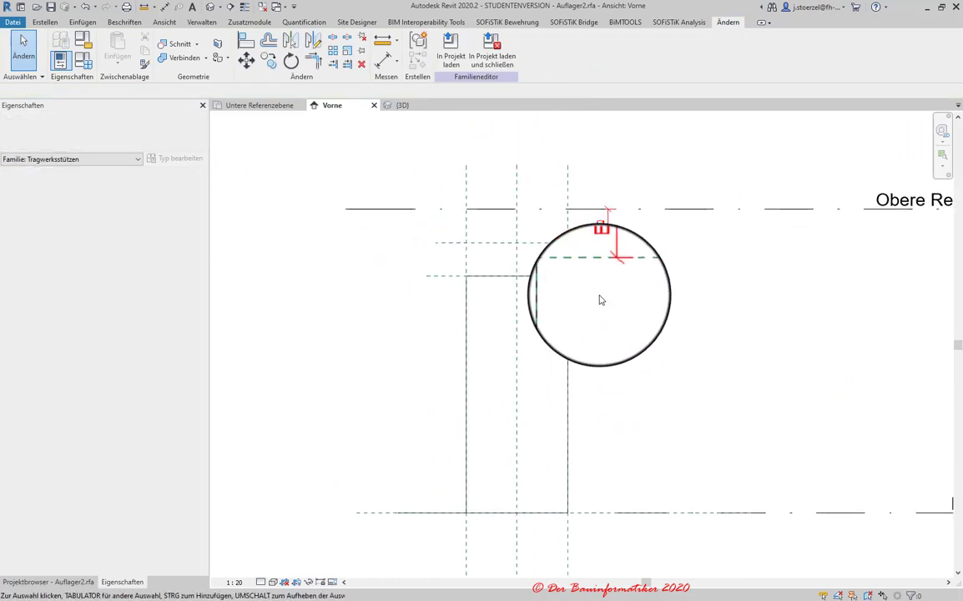
scroll(535, 217, up, 1)
scroll(589, 313, down, 2)
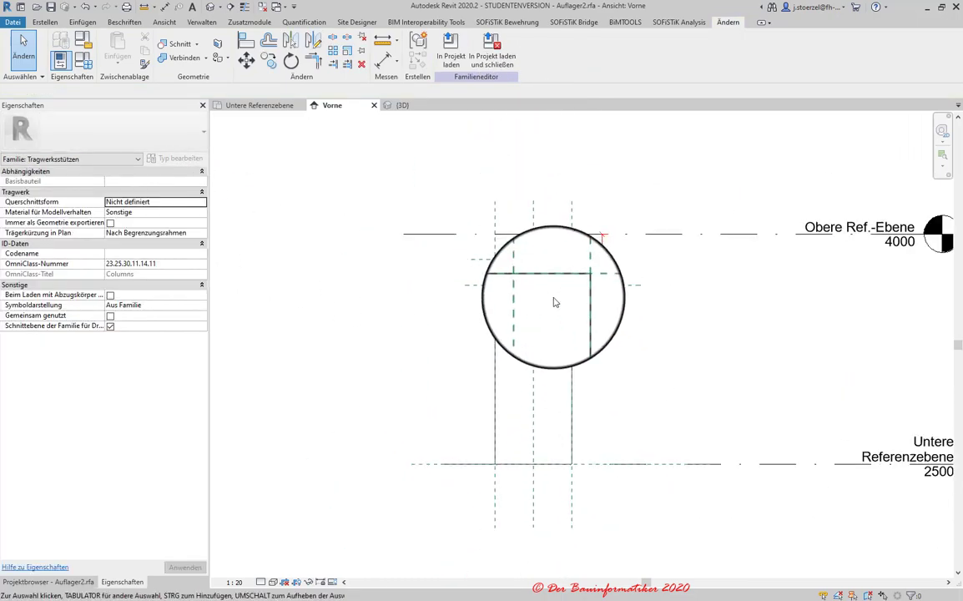
scroll(559, 292, up, 2)
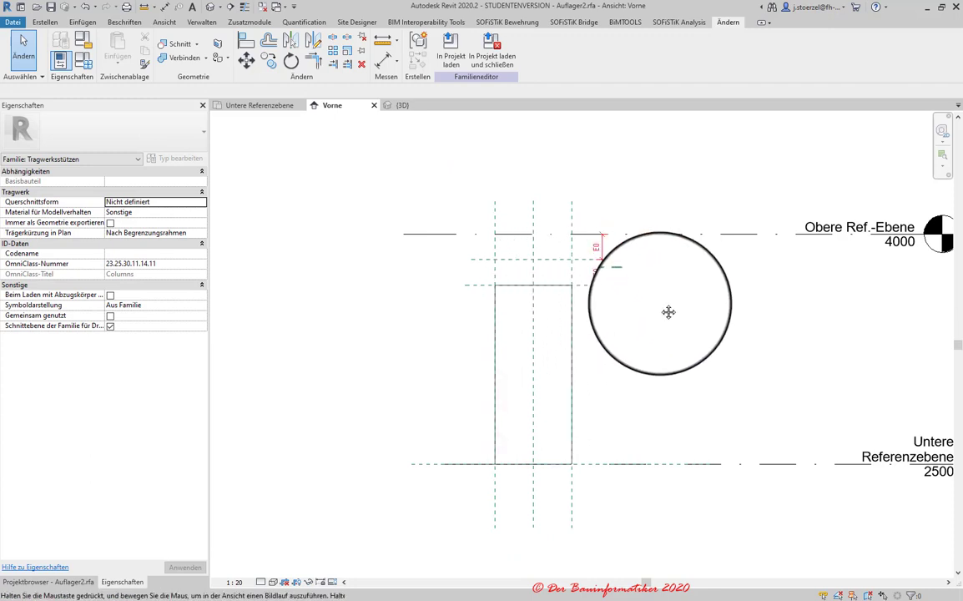
scroll(634, 321, down, 2)
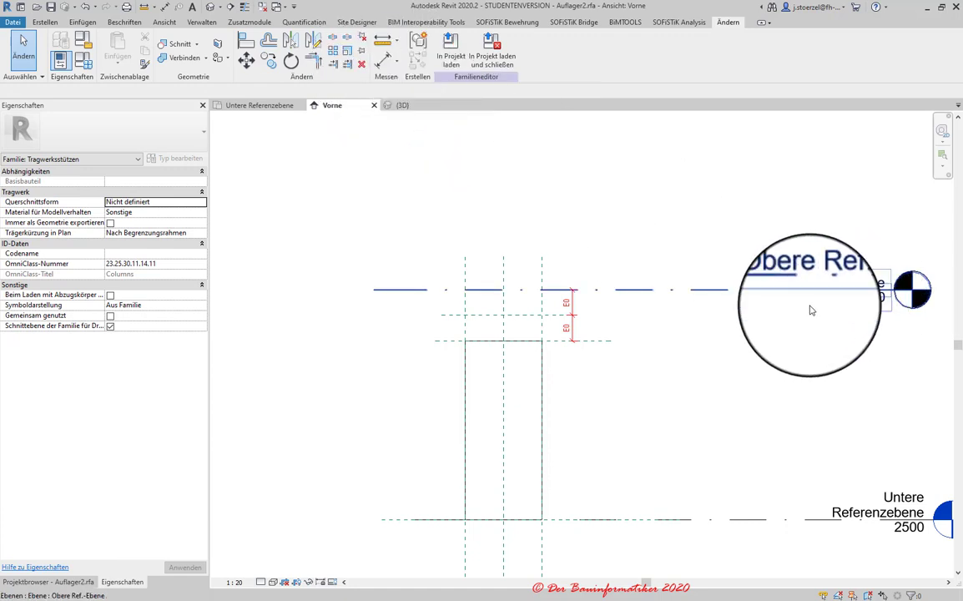
middle_drag(786, 350, 652, 321)
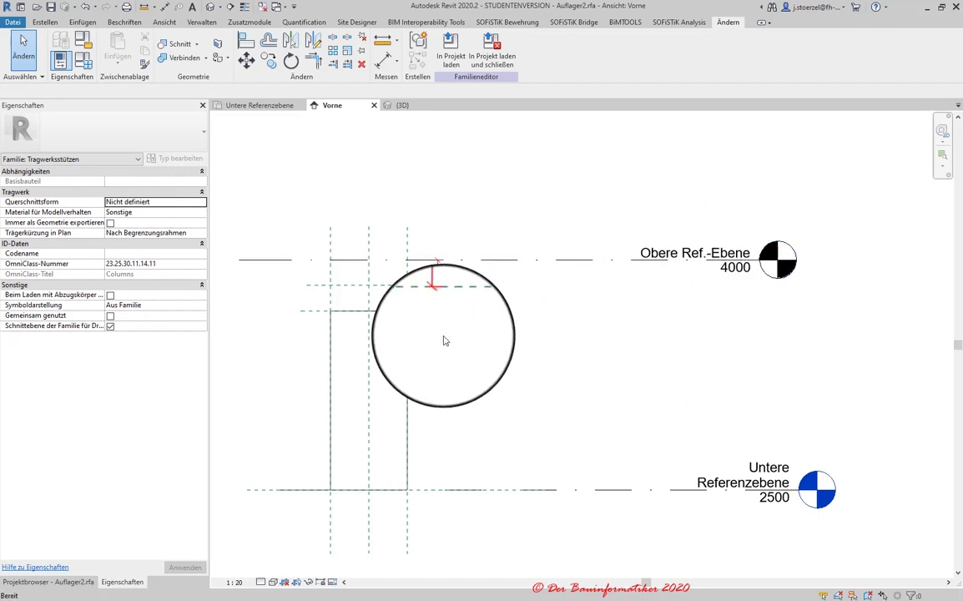
click(45, 22)
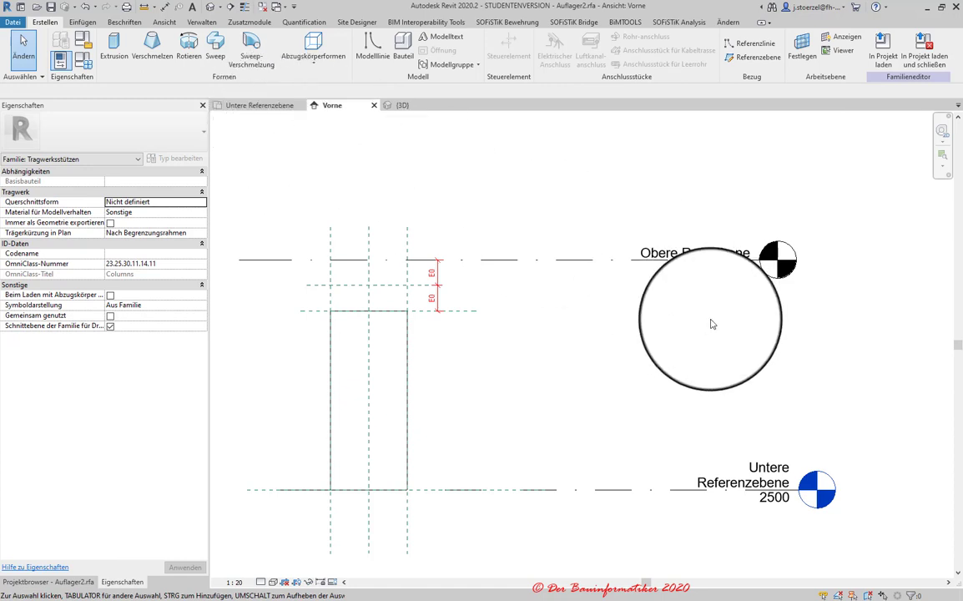
- Check the Obere Ref.-Ebene level's context options, then bring up the Erstellen tools
middle_drag(712, 322, 808, 318)
click(686, 261)
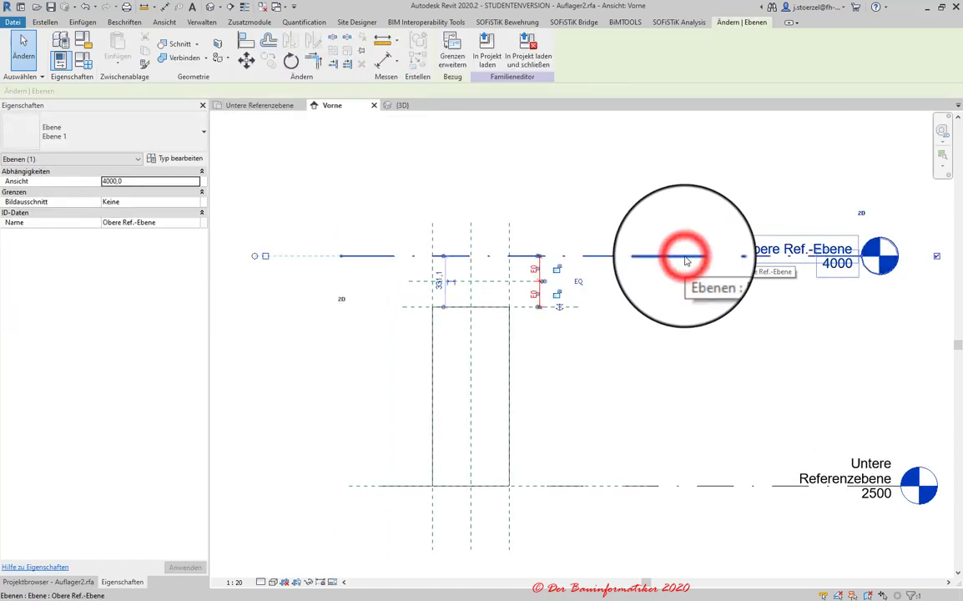
right_click(686, 261)
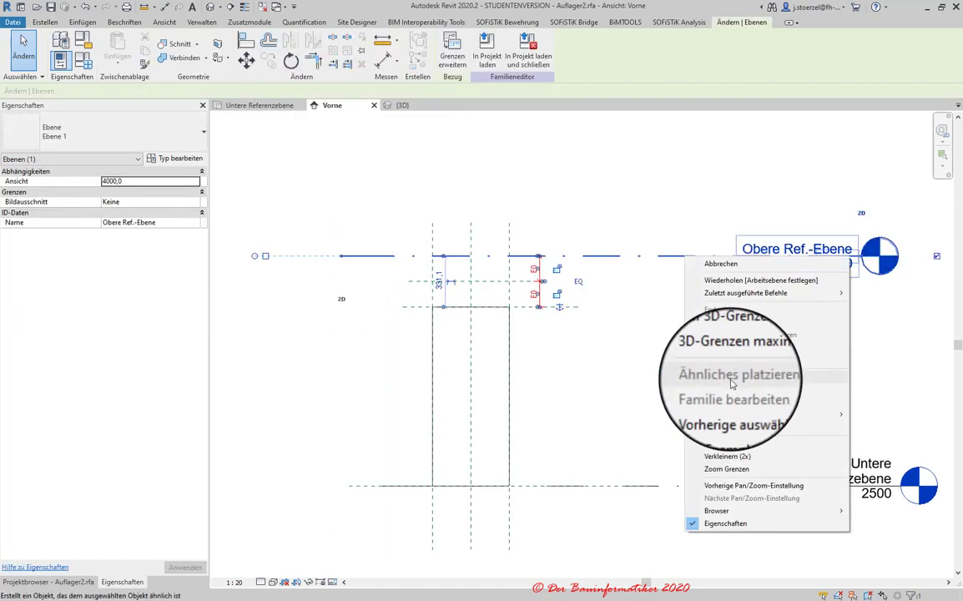
click(635, 307)
click(637, 305)
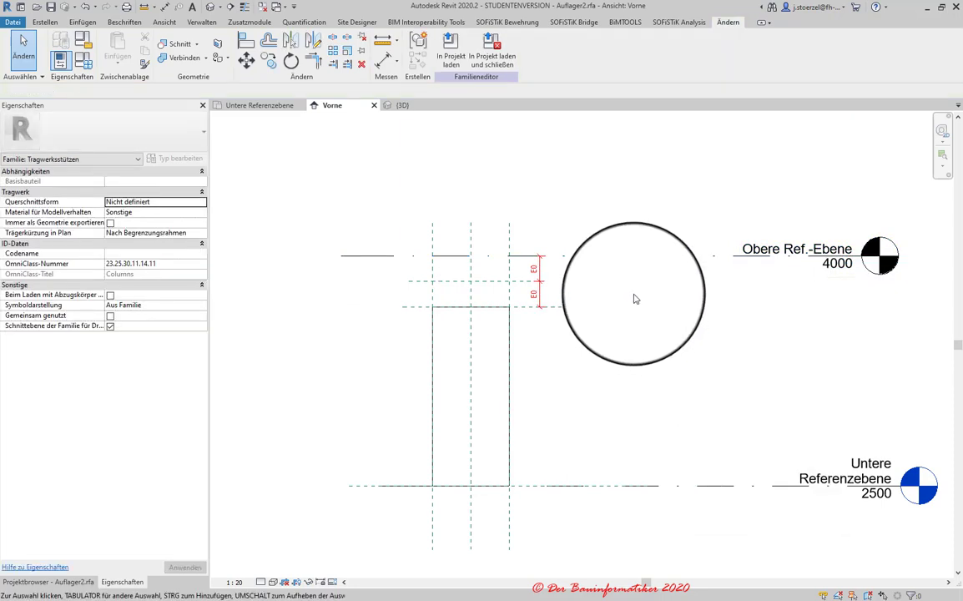
click(44, 25)
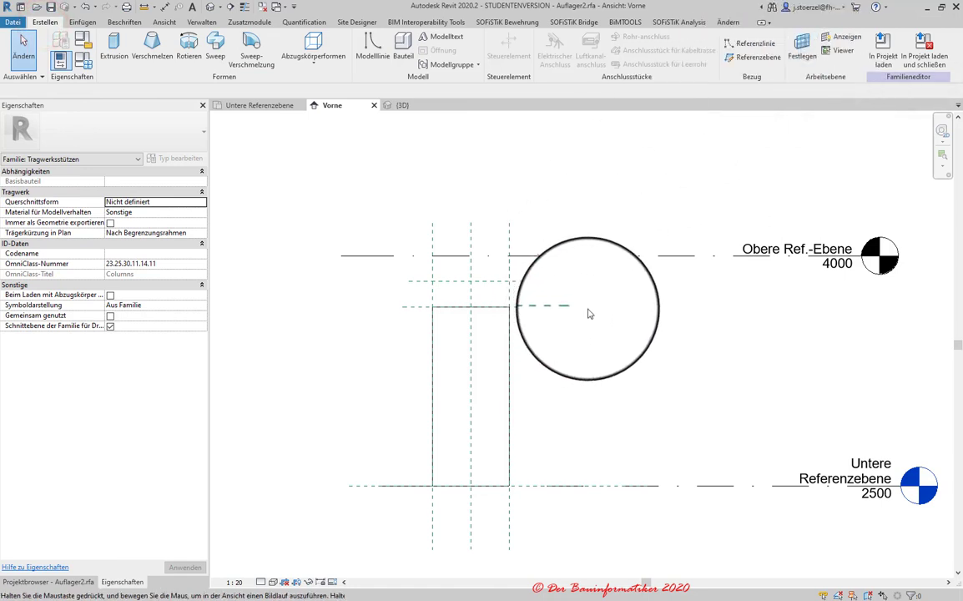
scroll(589, 312, up, 1)
scroll(589, 334, up, 1)
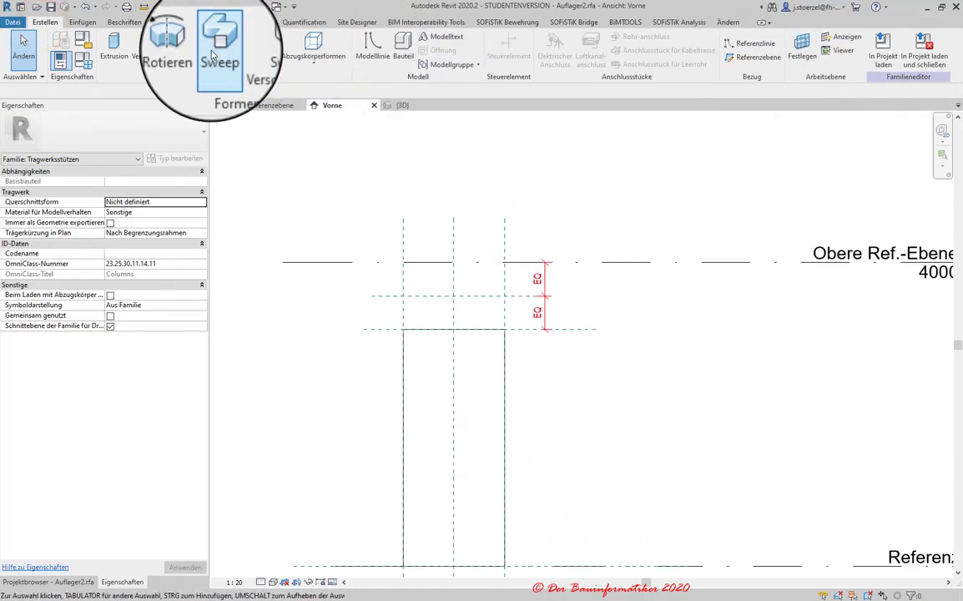
- Add a 331 aligned dimension from the Obere Ref.-Ebene to the lower horizontal plane, then open Familientypen
click(164, 8)
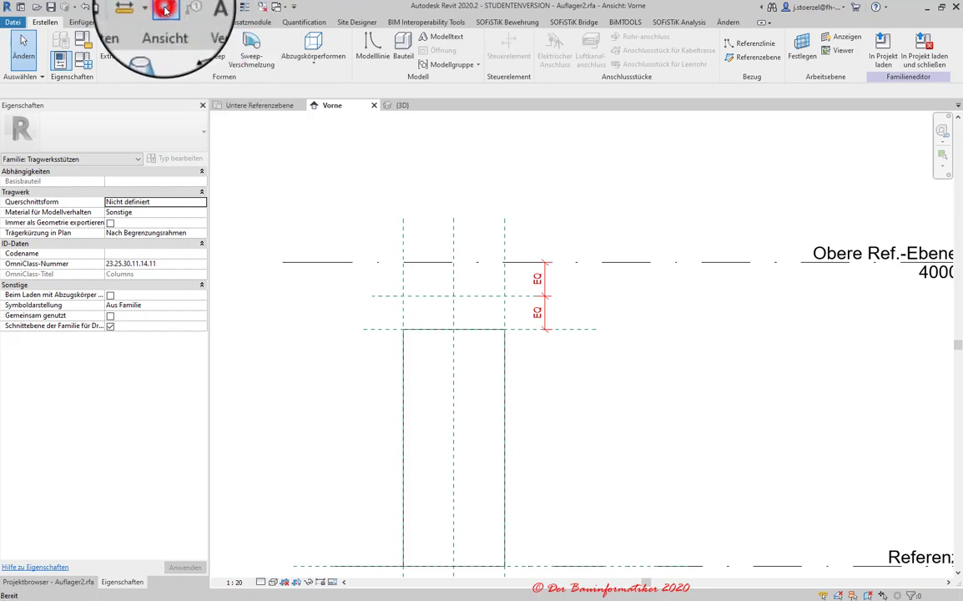
click(619, 262)
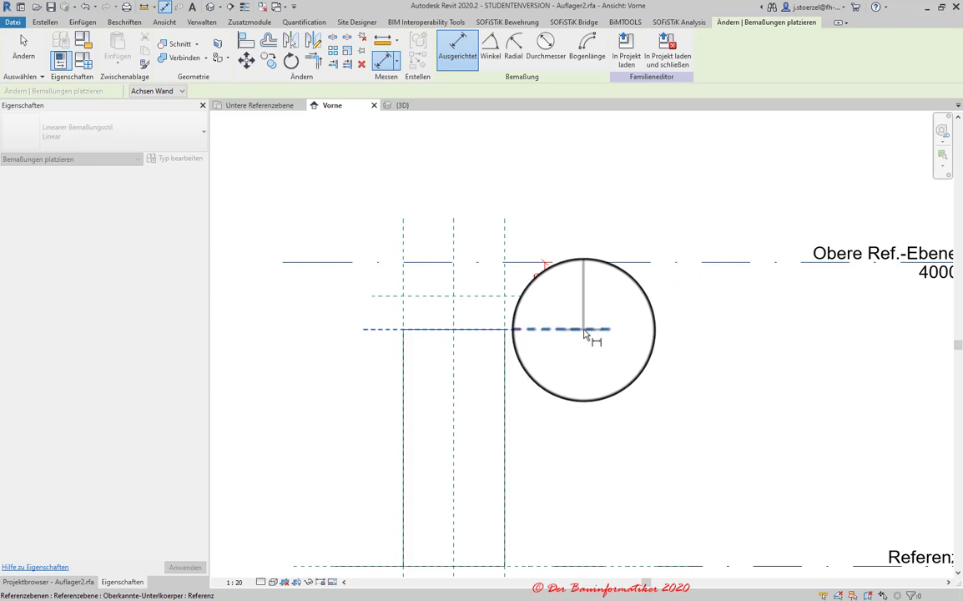
scroll(584, 334, up, 1)
click(576, 331)
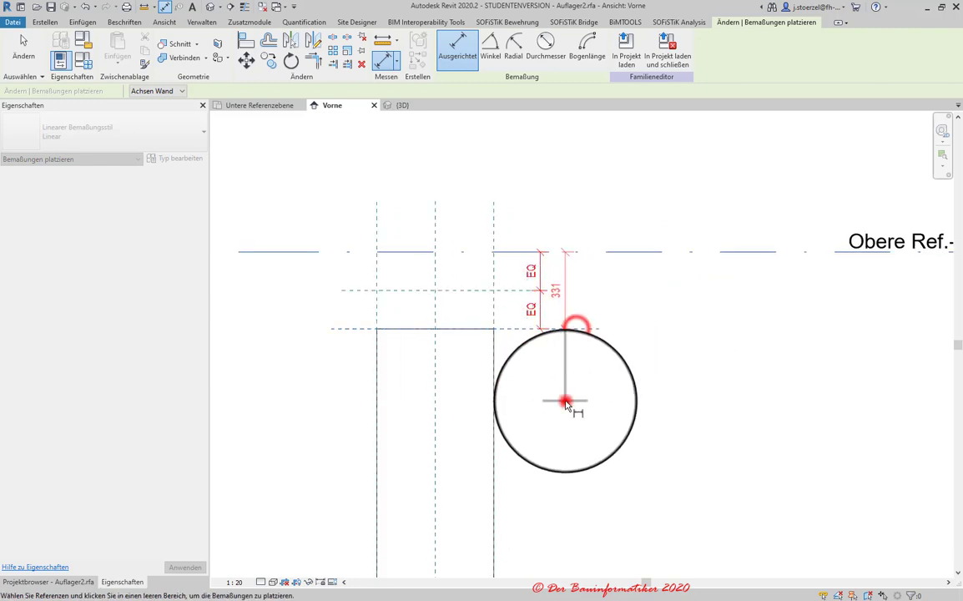
click(573, 316)
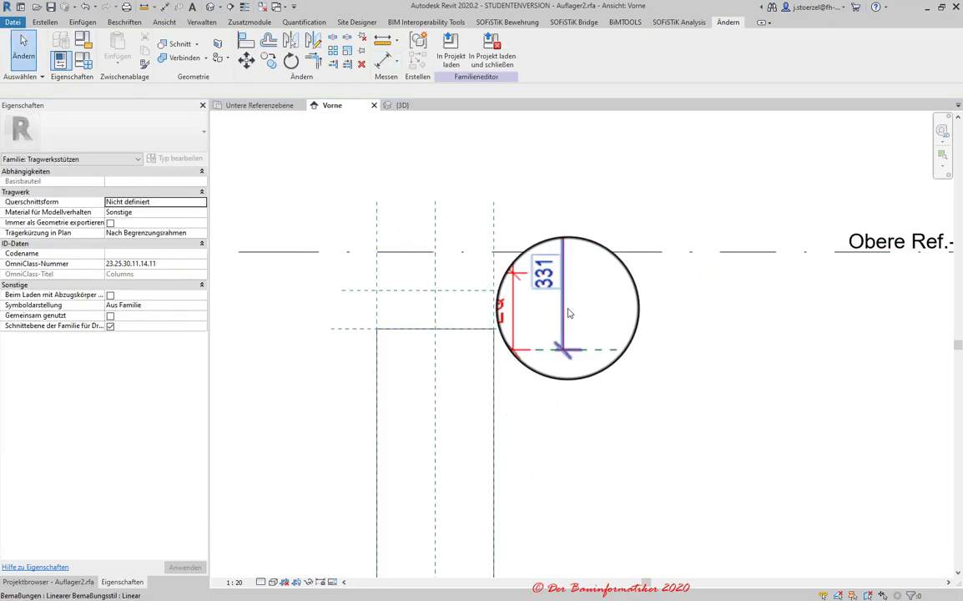
key(Escape)
click(561, 271)
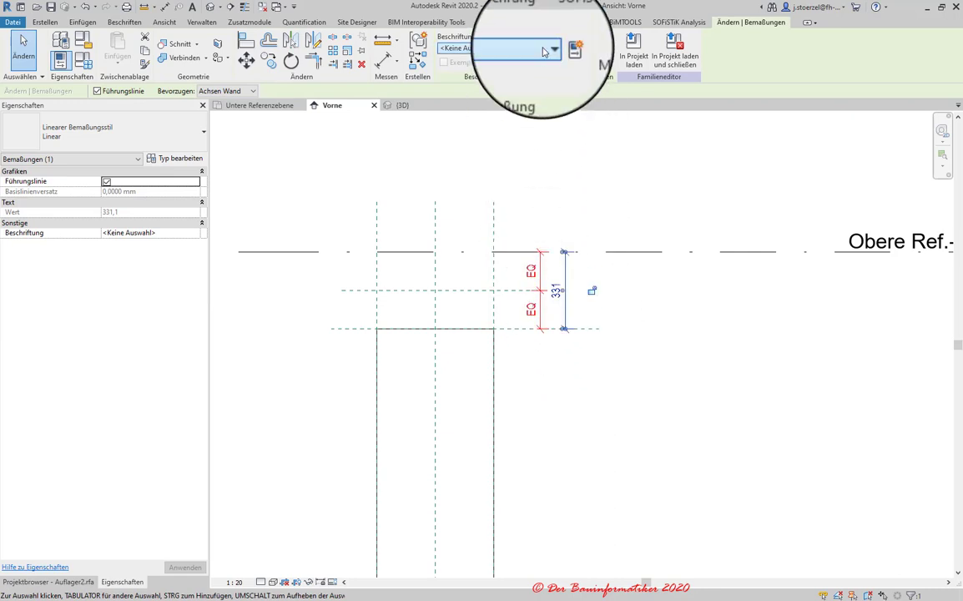
click(81, 65)
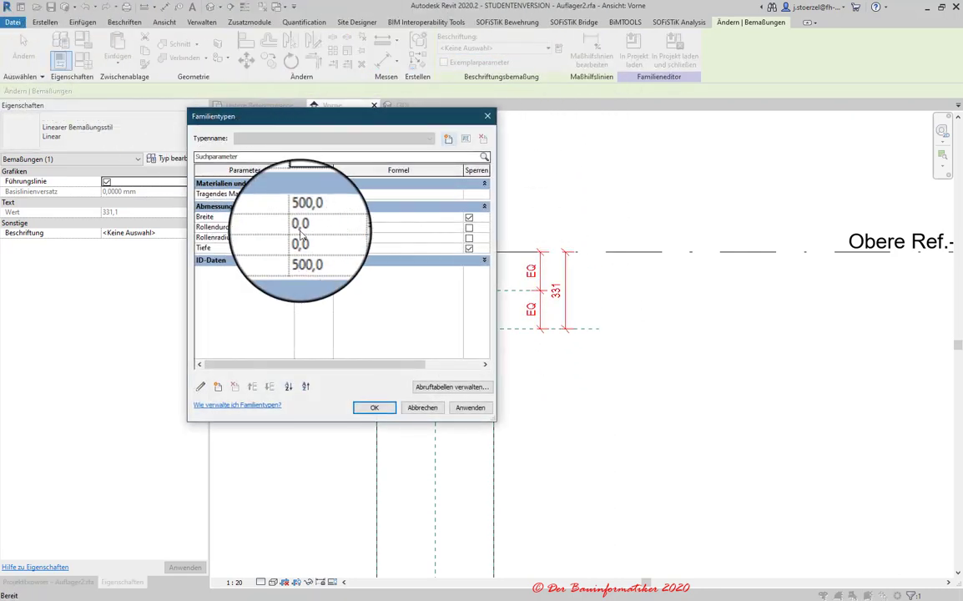
- Set Rollendurchmesser to 200 and give Rollenradius the formula Rollendurchmesser/2, then apply and close
click(313, 232)
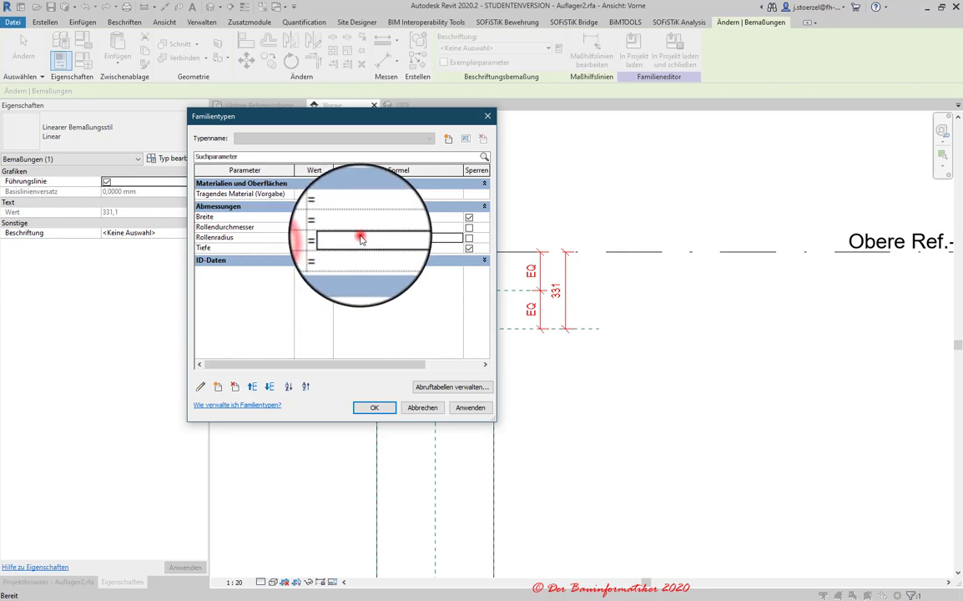
click(267, 227)
drag(268, 227, 197, 227)
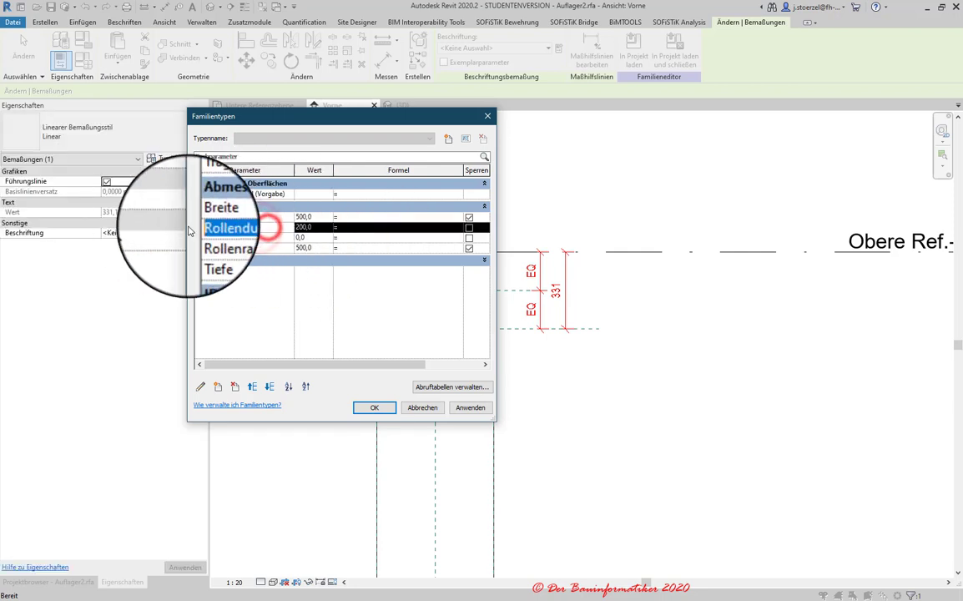
key(ctrl+c)
click(349, 240)
key(ctrl+v)
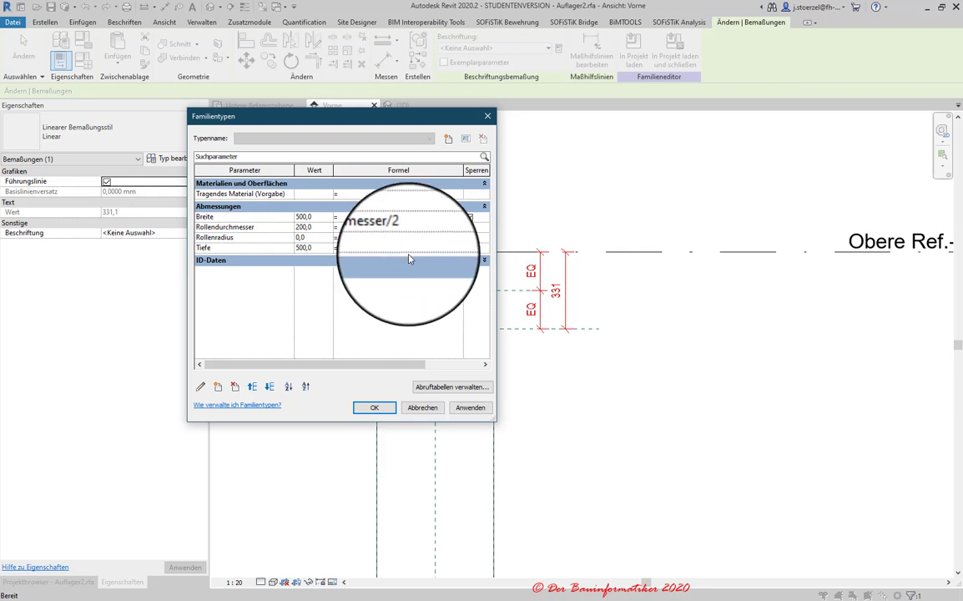
click(470, 407)
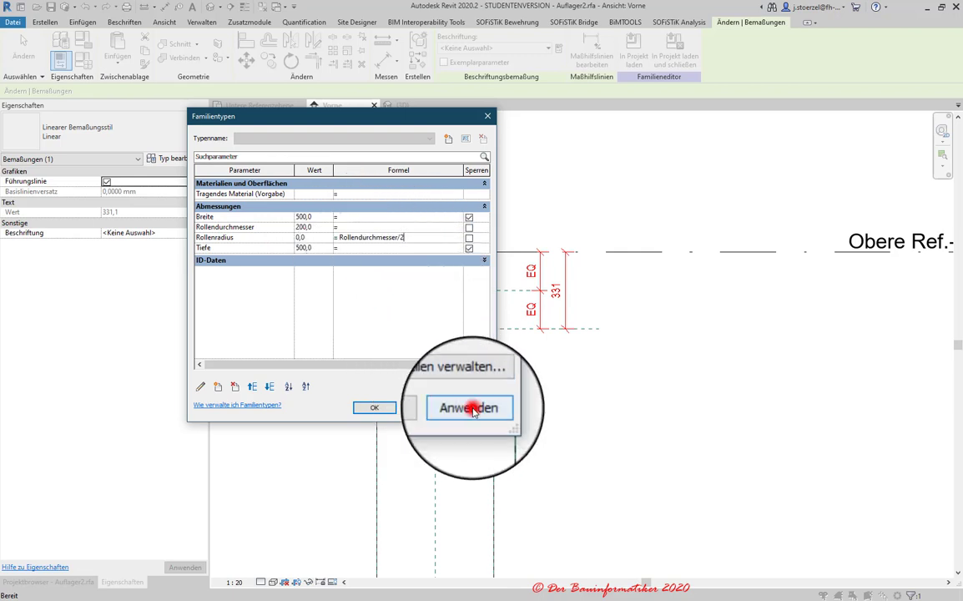
click(375, 408)
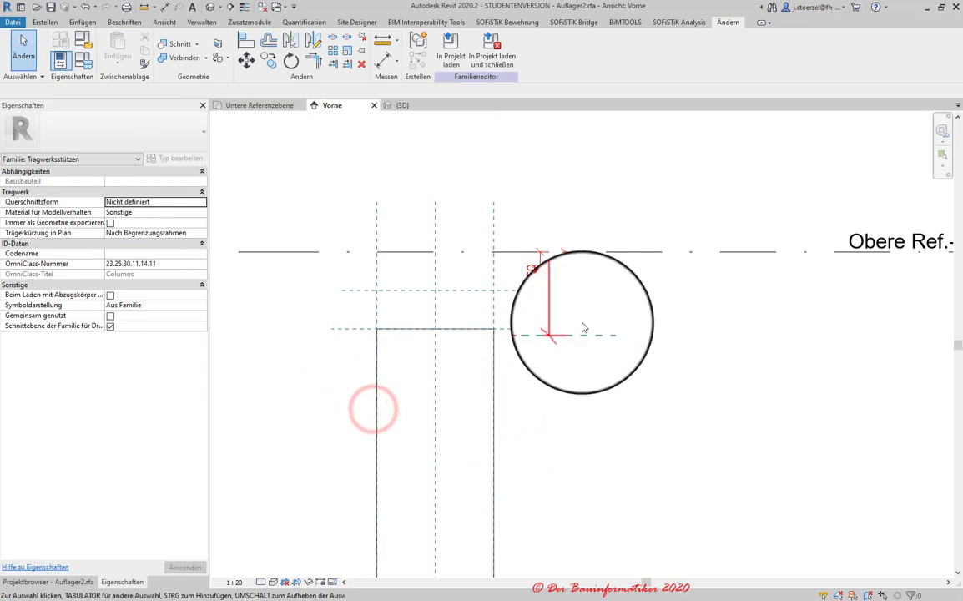
- Label the 331 dimension with Rollendurchmesser so it flexes to 200
click(565, 299)
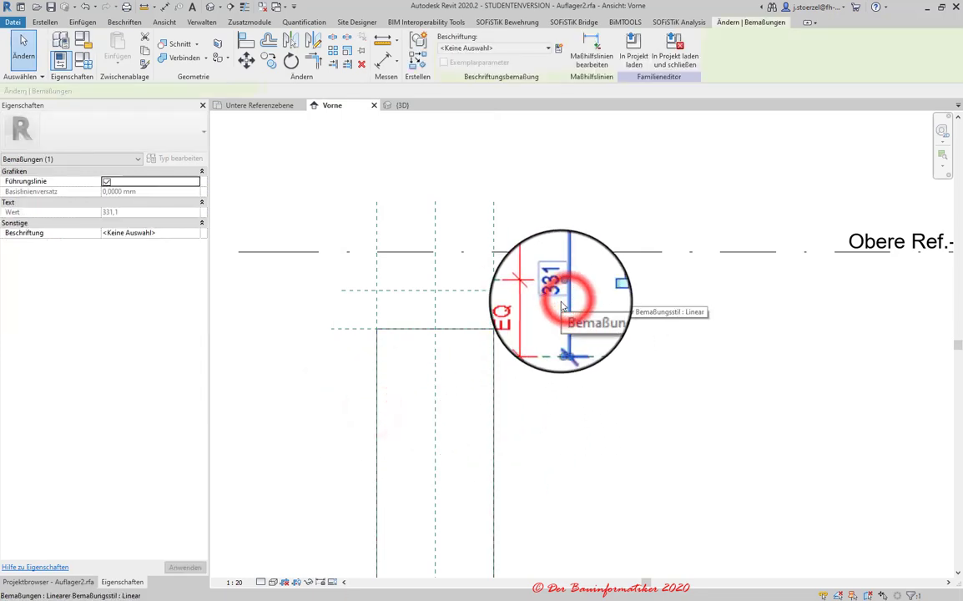
click(561, 48)
click(482, 102)
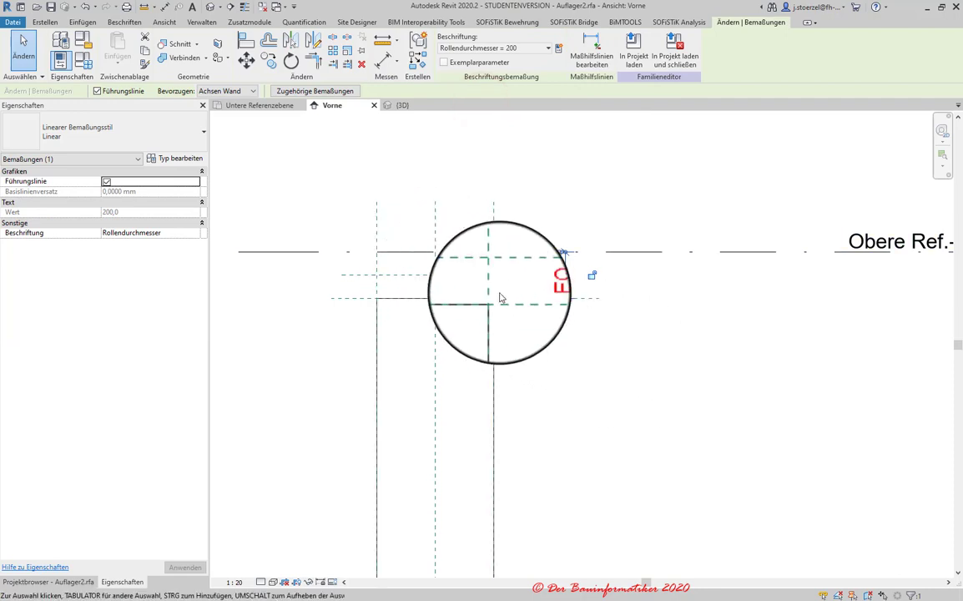
scroll(562, 288, up, 2)
middle_drag(564, 386, 645, 402)
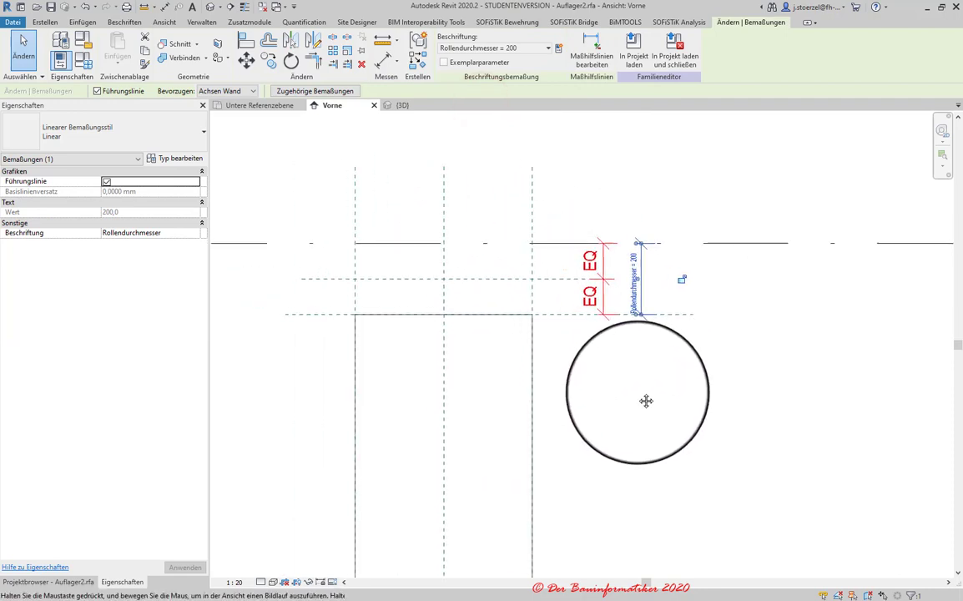
key(Escape)
- Reframe the elevation around the labelled dimension and switch to the family's 3D view
scroll(537, 383, up, 2)
mouse_move(537, 383)
middle_down()
mouse_move(447, 262)
mouse_move(534, 315)
middle_up()
mouse_move(533, 316)
mouse_down()
mouse_move(756, 370)
mouse_move(538, 351)
mouse_up()
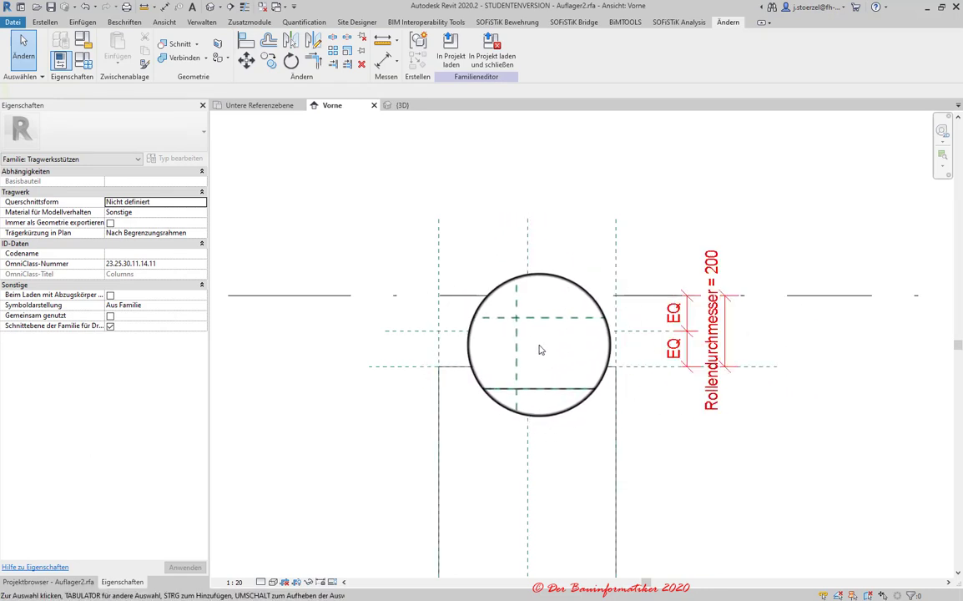
scroll(540, 346, down, 1)
scroll(541, 346, down, 1)
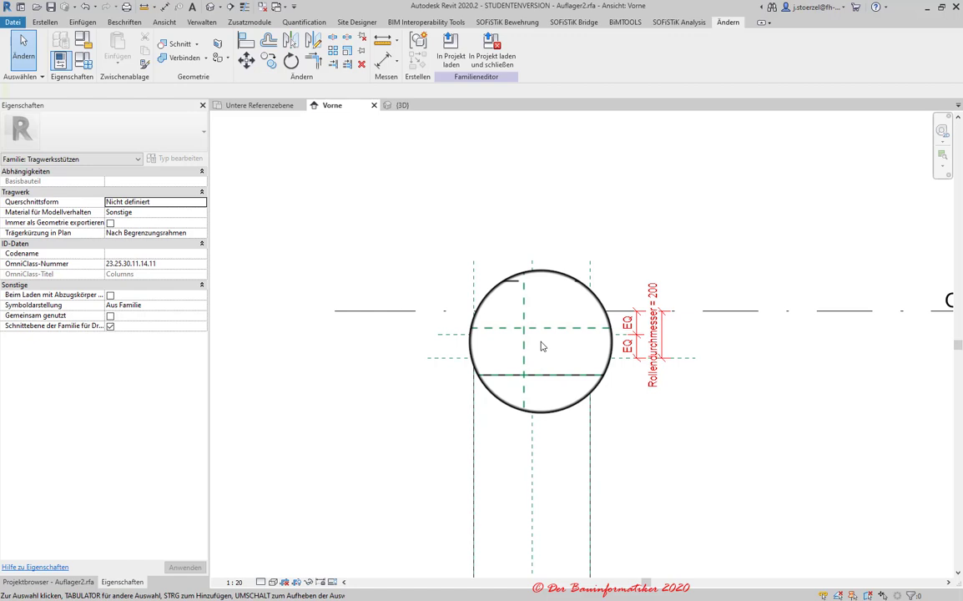
scroll(541, 347, down, 1)
scroll(540, 346, down, 1)
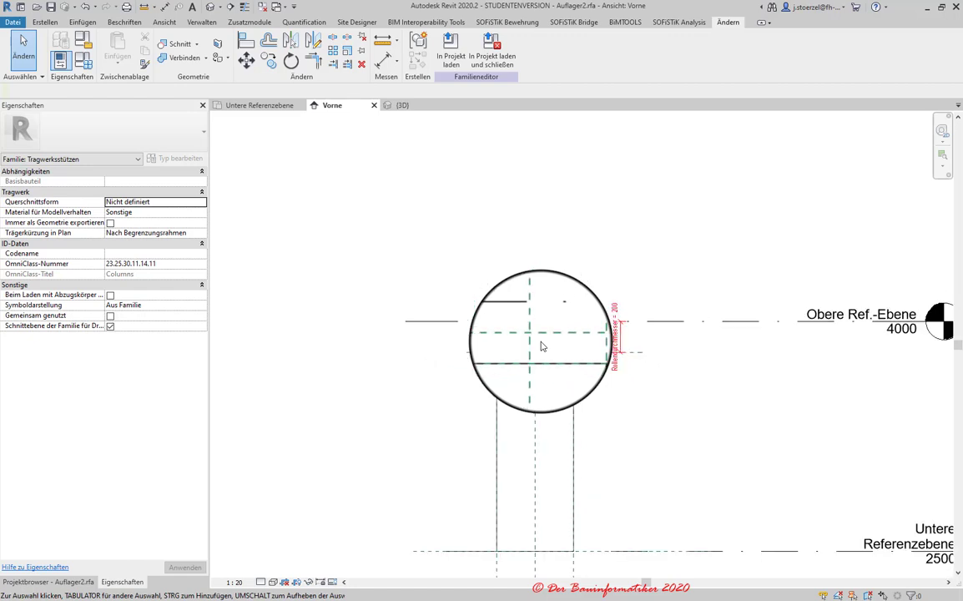
drag(541, 346, 511, 313)
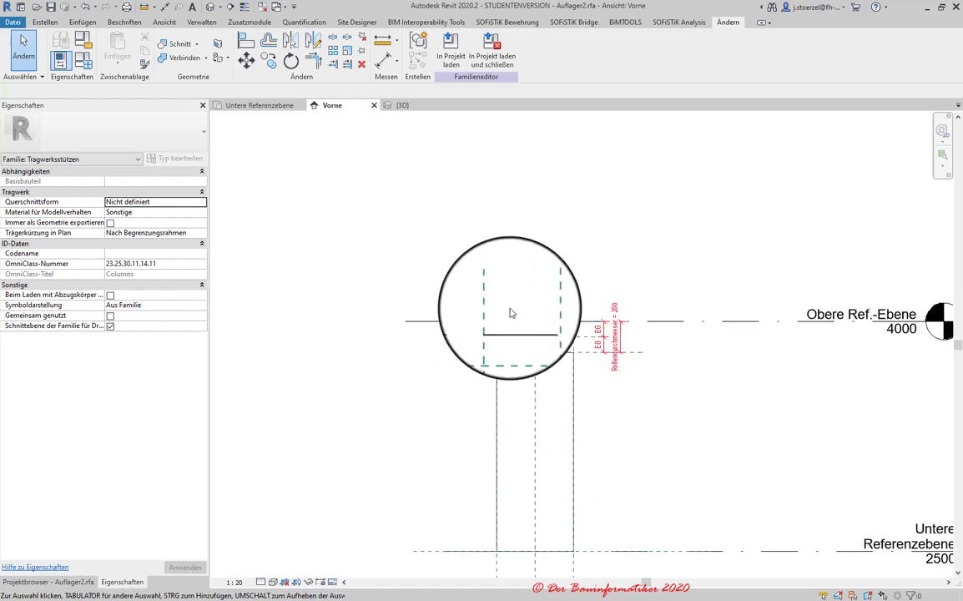
click(402, 105)
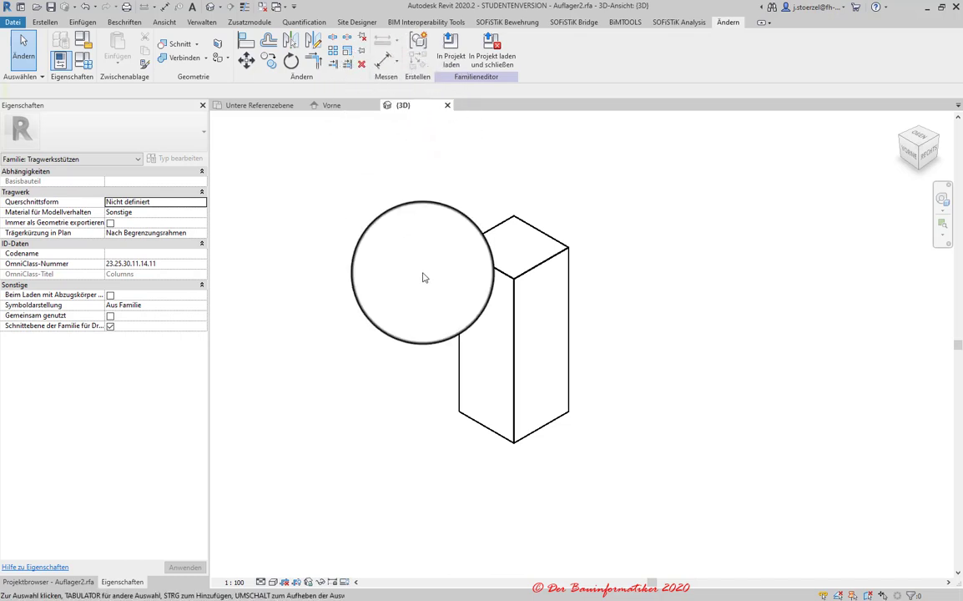
mouse_move(430, 283)
middle_down()
mouse_move(455, 319)
mouse_move(444, 313)
middle_up()
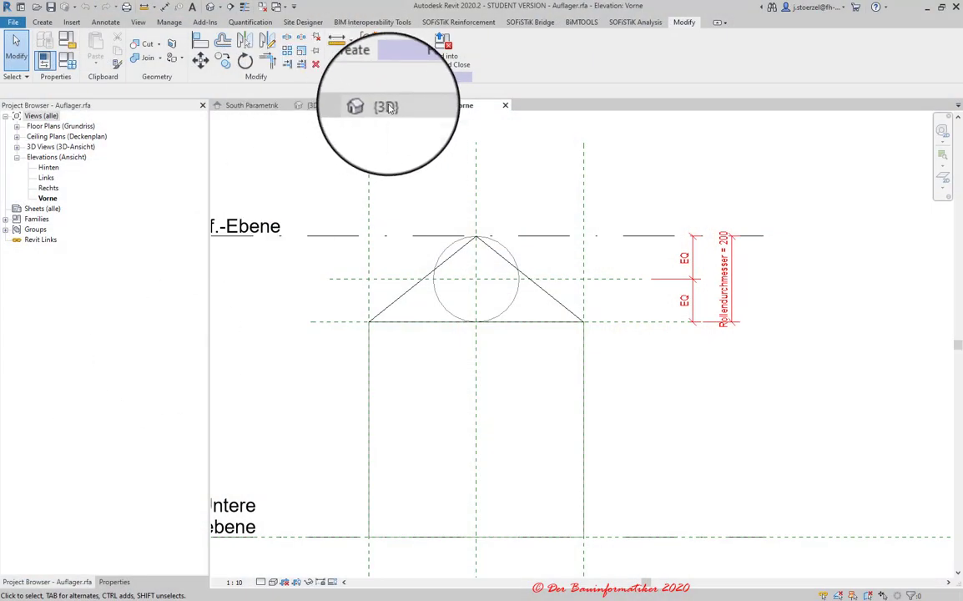
click(314, 105)
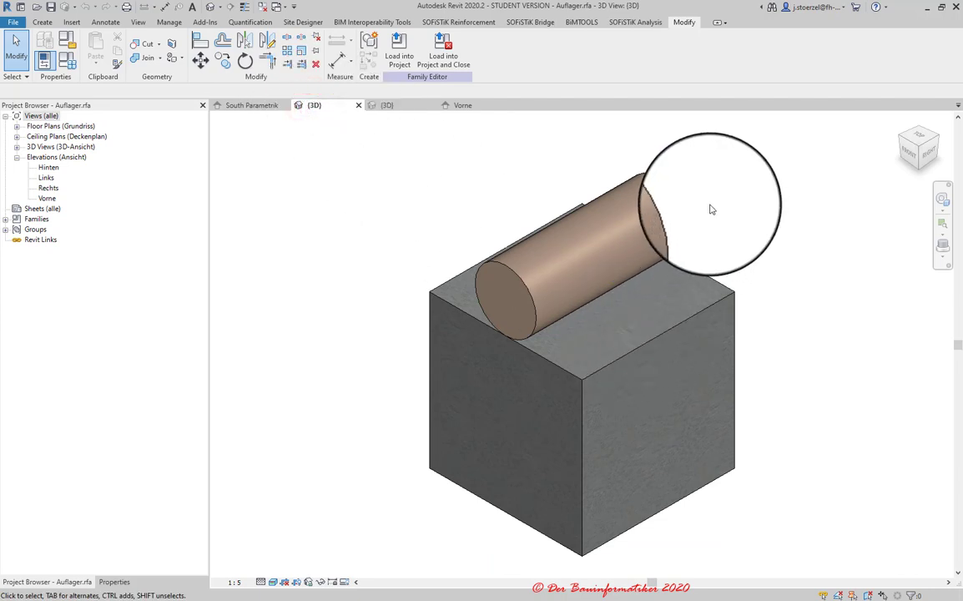
click(679, 224)
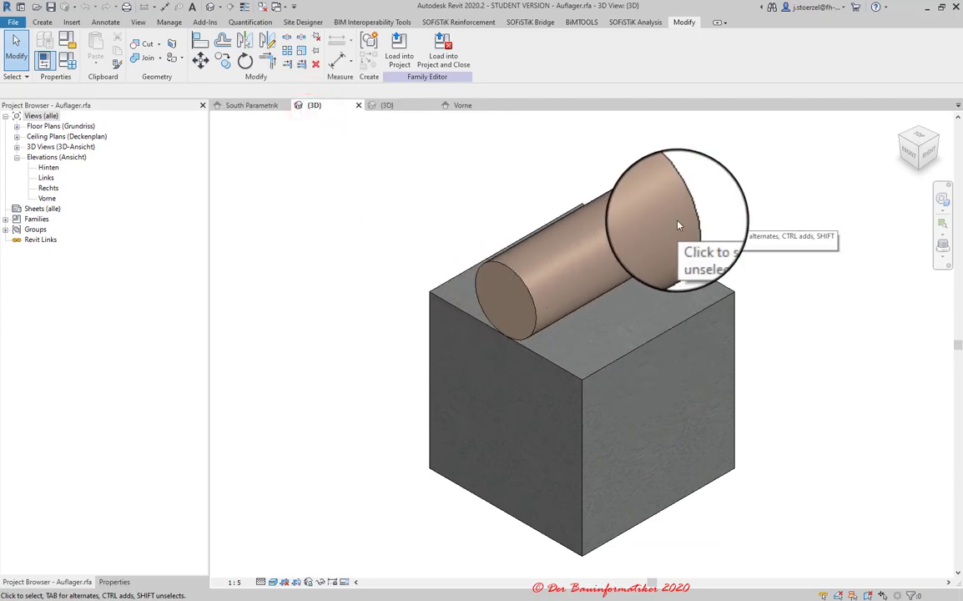
key(Escape)
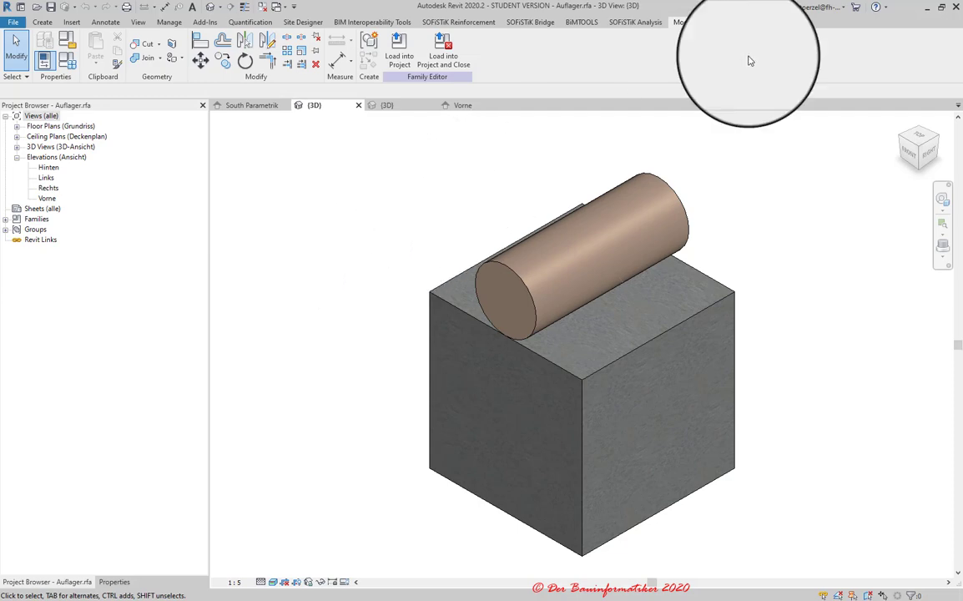
click(927, 10)
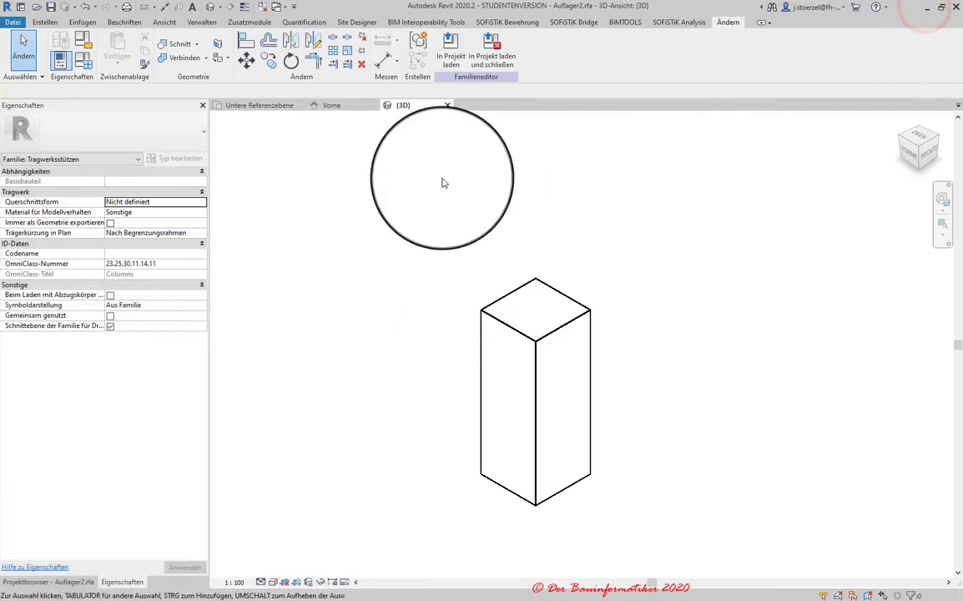
- In the Untere Referenzebene plan, create a circle-profile extrusion centred on the column
click(260, 106)
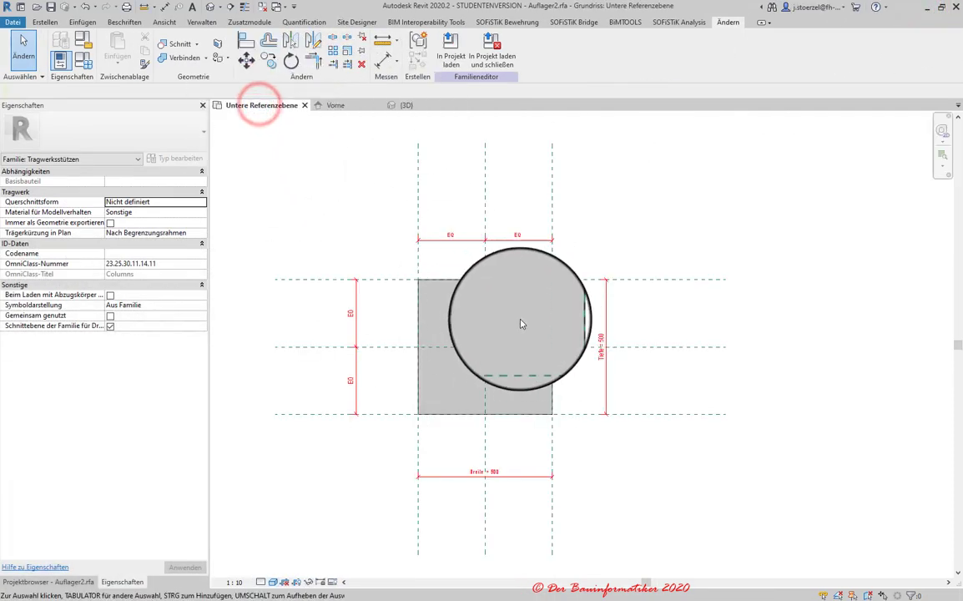
click(45, 21)
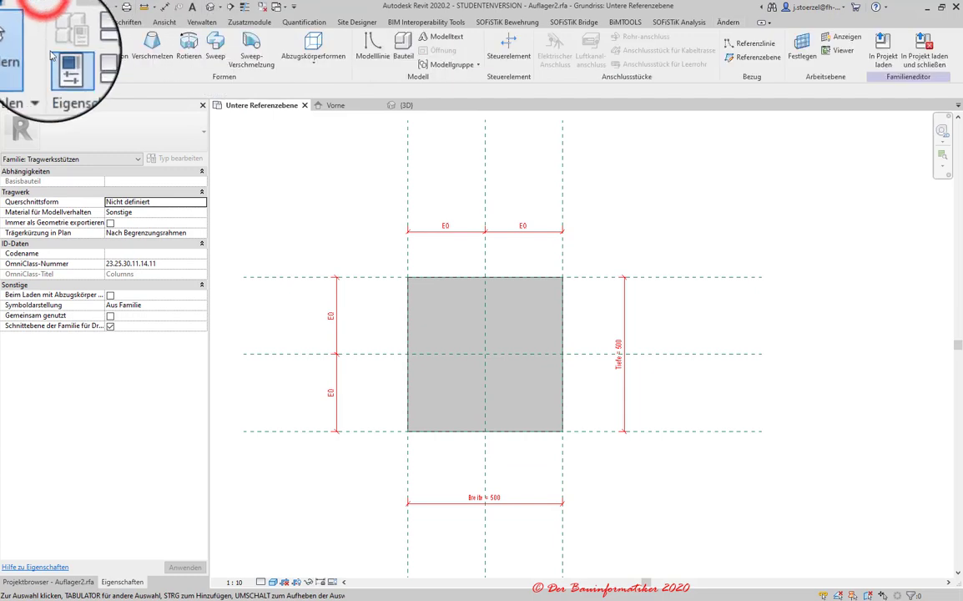
click(117, 46)
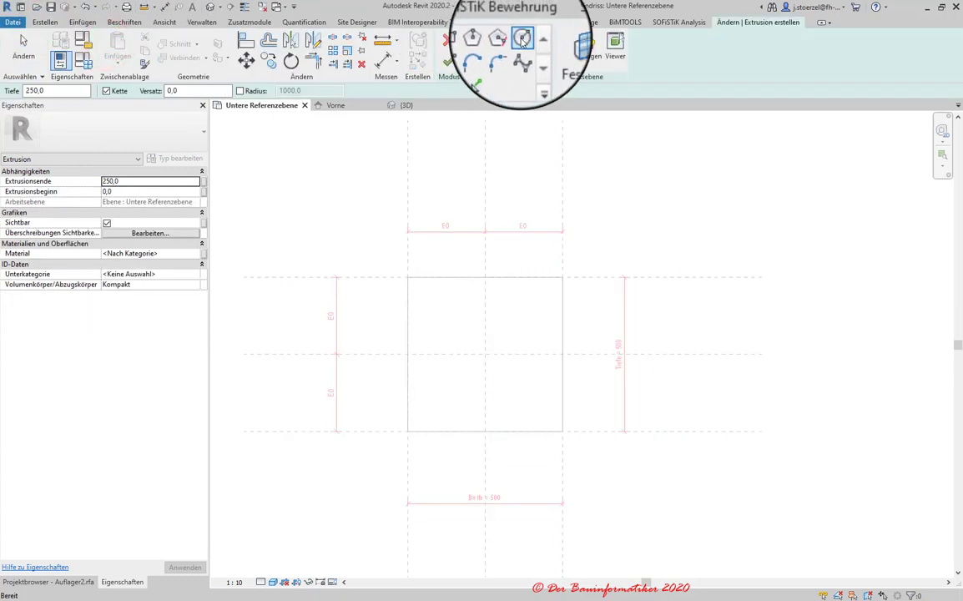
click(521, 38)
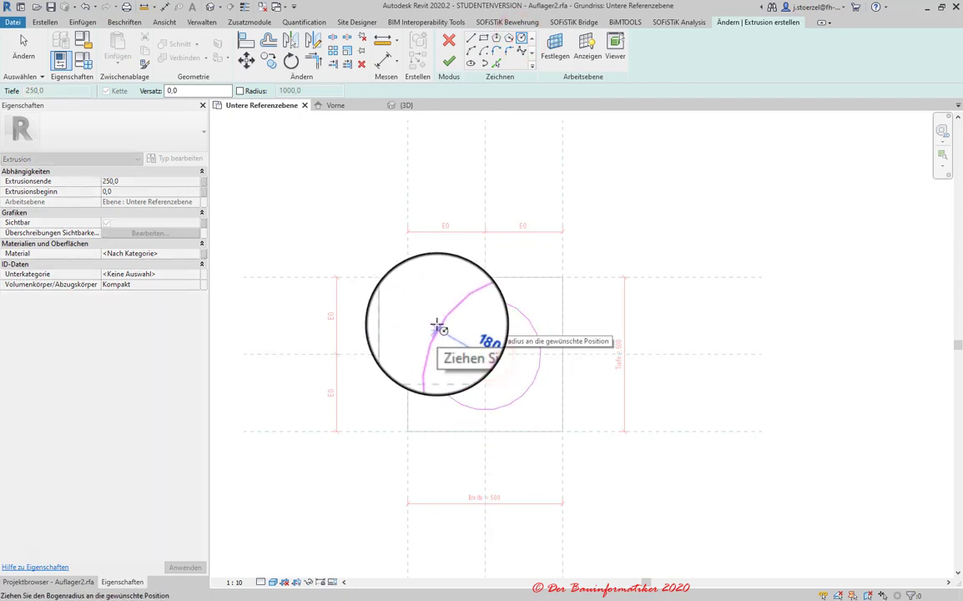
click(437, 324)
click(449, 60)
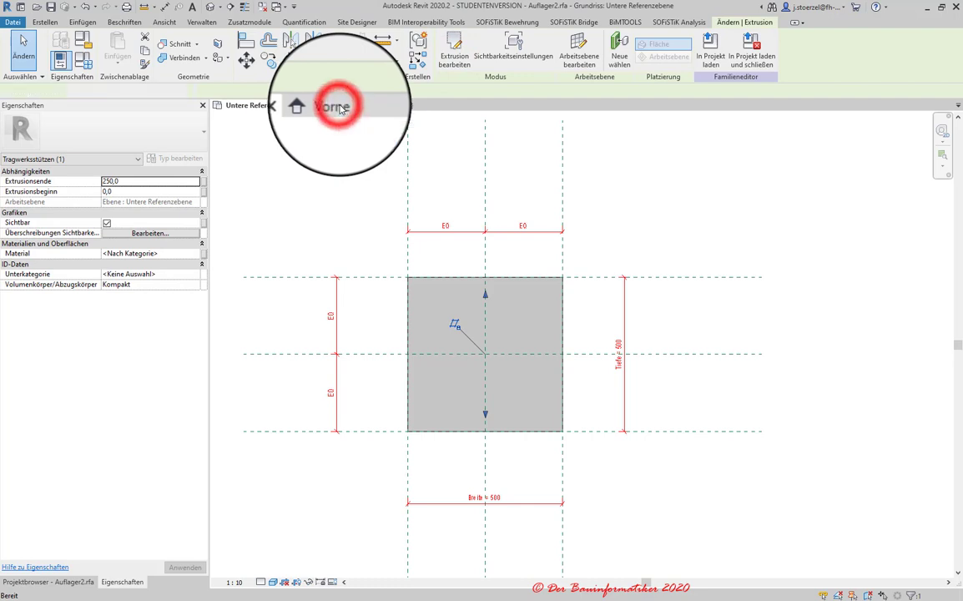
- In the Vorne elevation, move the cylinder extrusion's work plane to Referenzebene : Oberkante-Unterkoerper
click(334, 105)
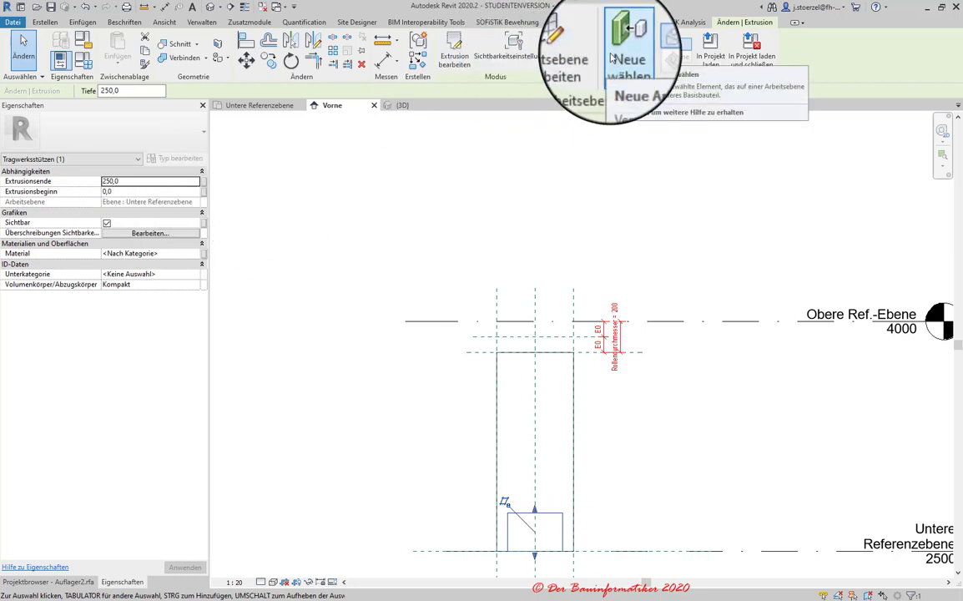
click(618, 53)
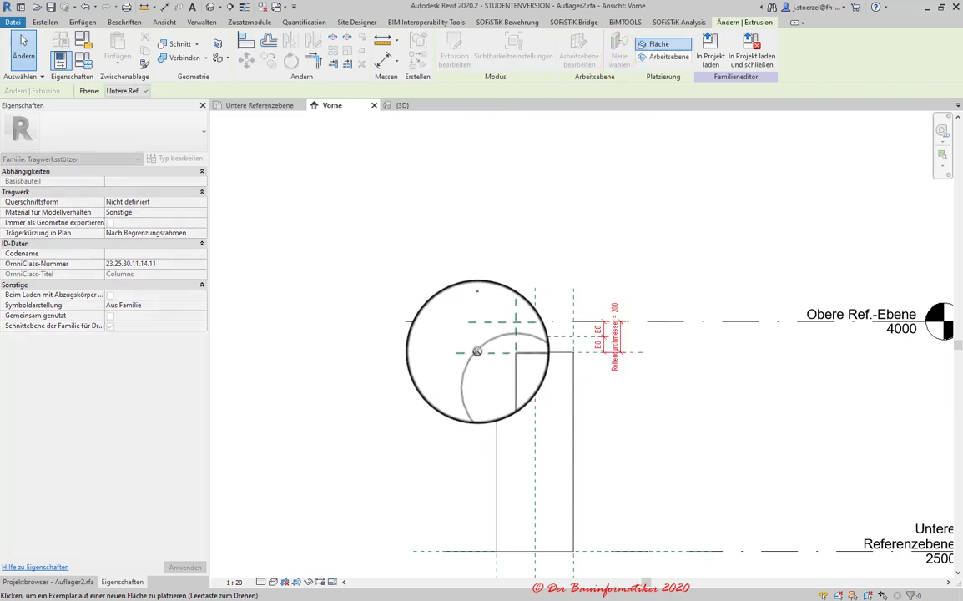
click(477, 352)
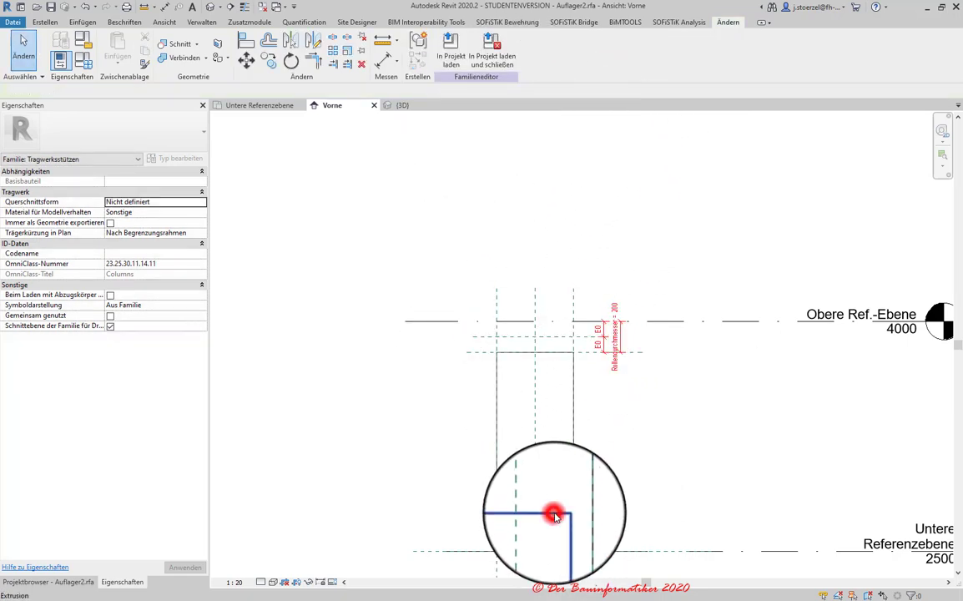
click(554, 515)
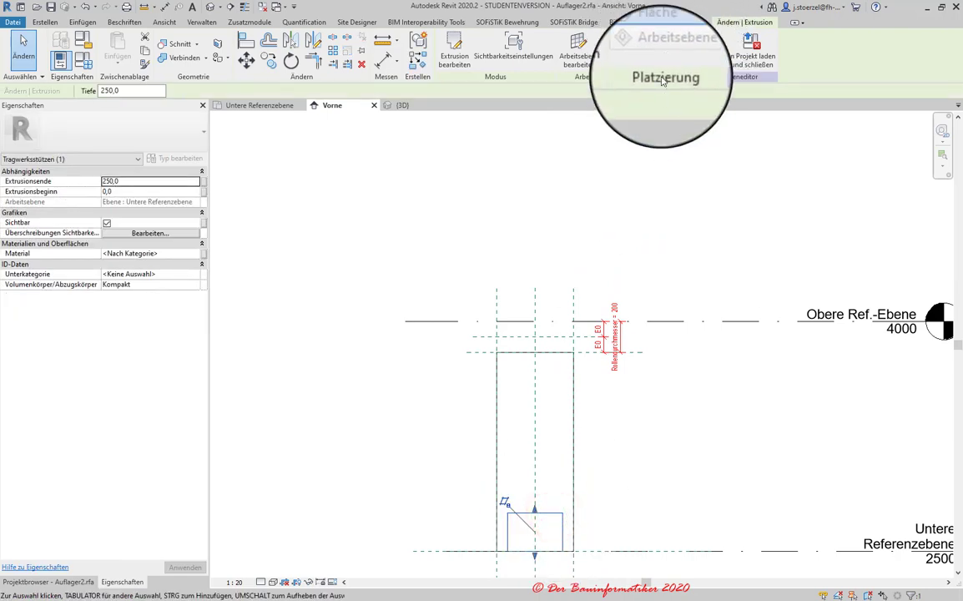
click(580, 51)
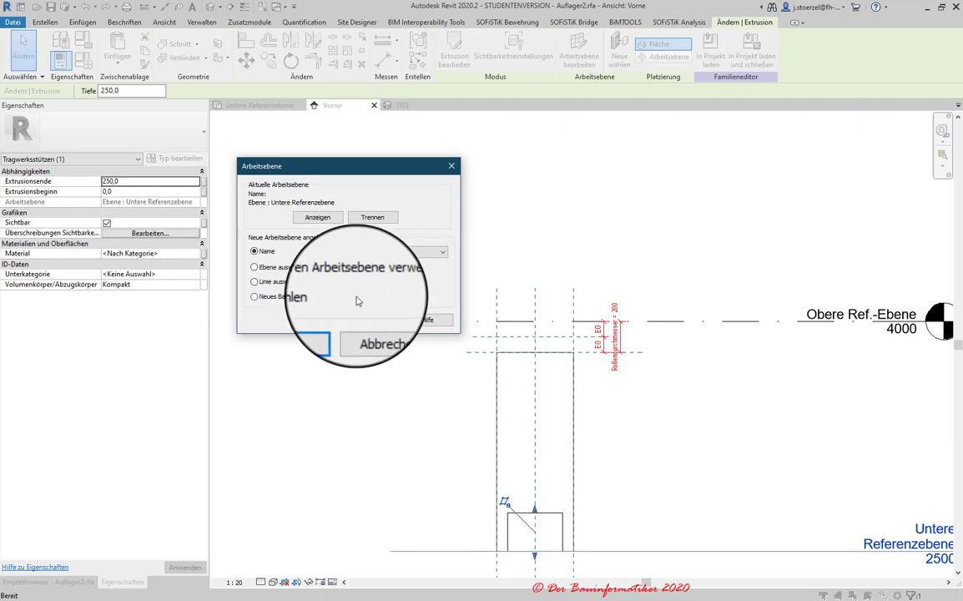
click(355, 251)
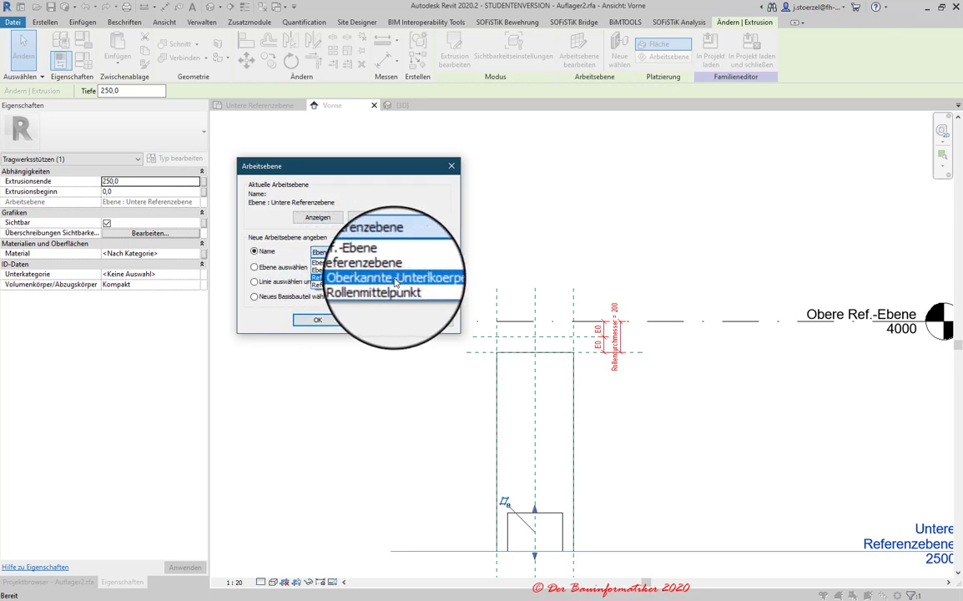
click(395, 282)
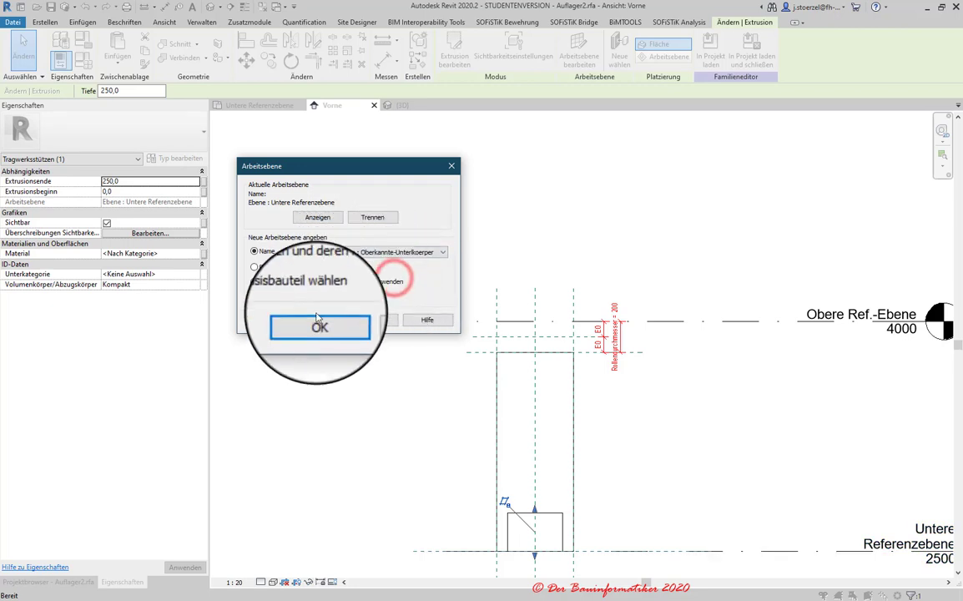
click(317, 320)
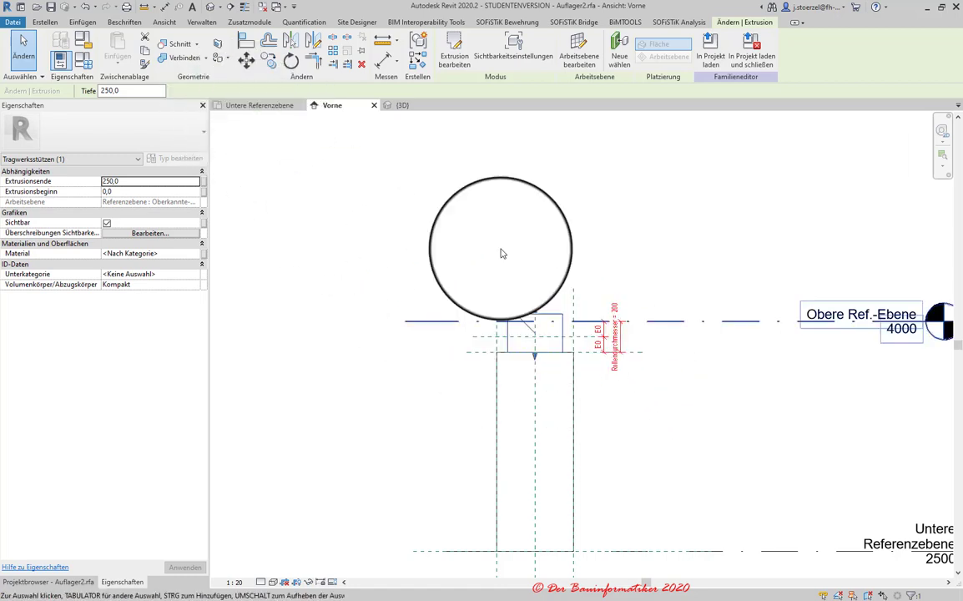
- Inspect the cylinder in 3D and Vorne, then return to the Untere Referenzebene plan
click(400, 105)
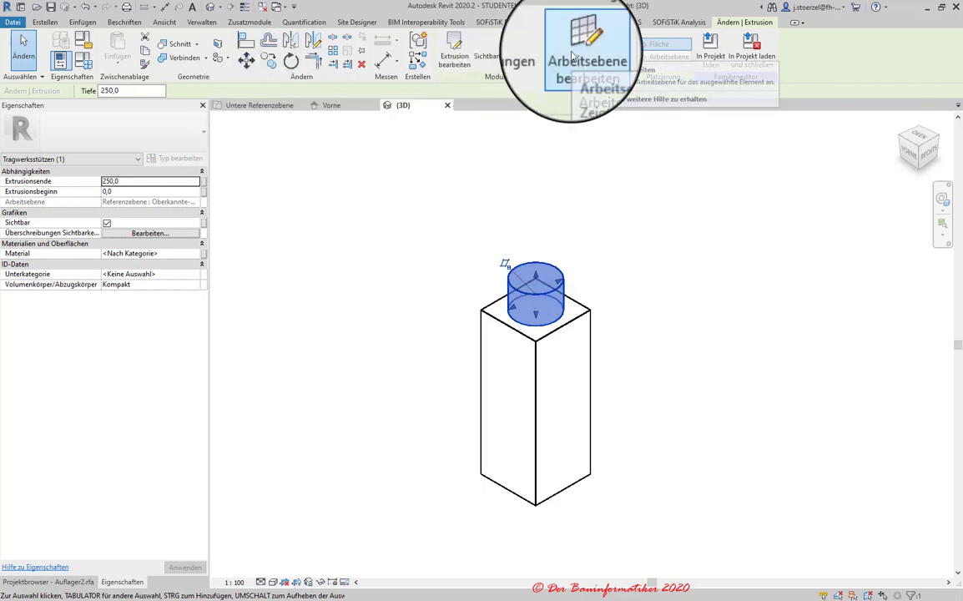
click(351, 109)
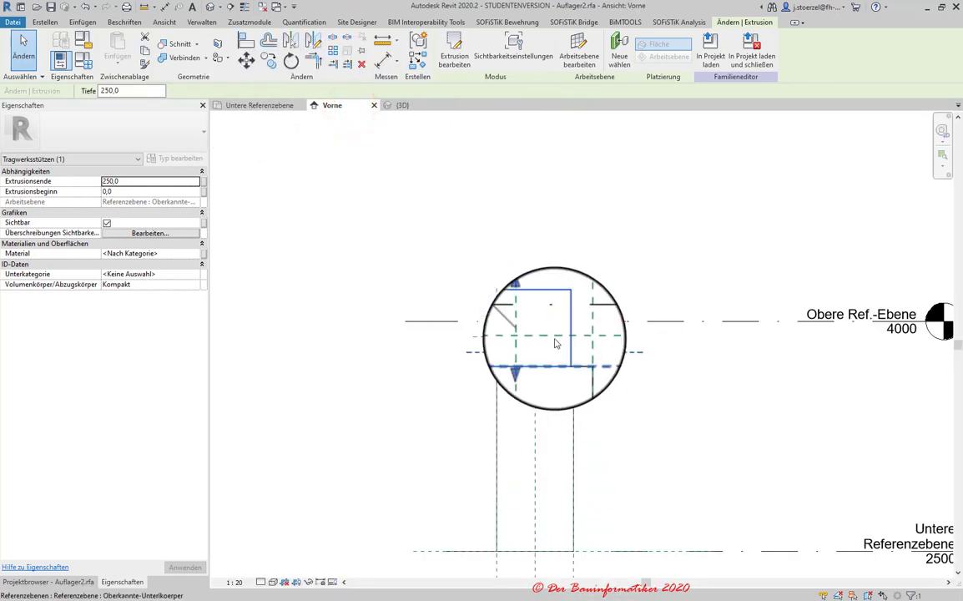
click(242, 113)
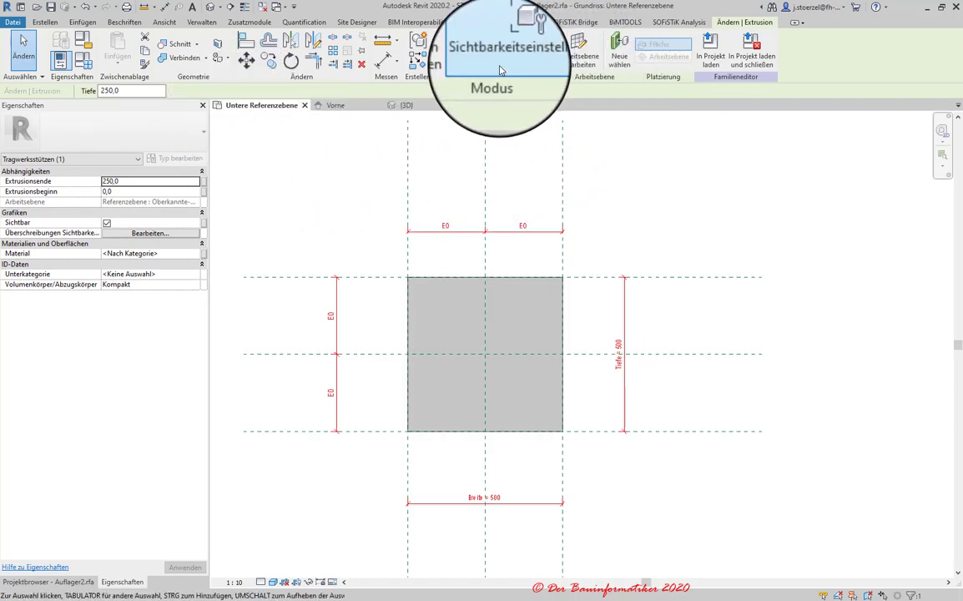
- Open the Arbeitsebene settings from Erstellen and expand the Name list of reference planes
click(42, 24)
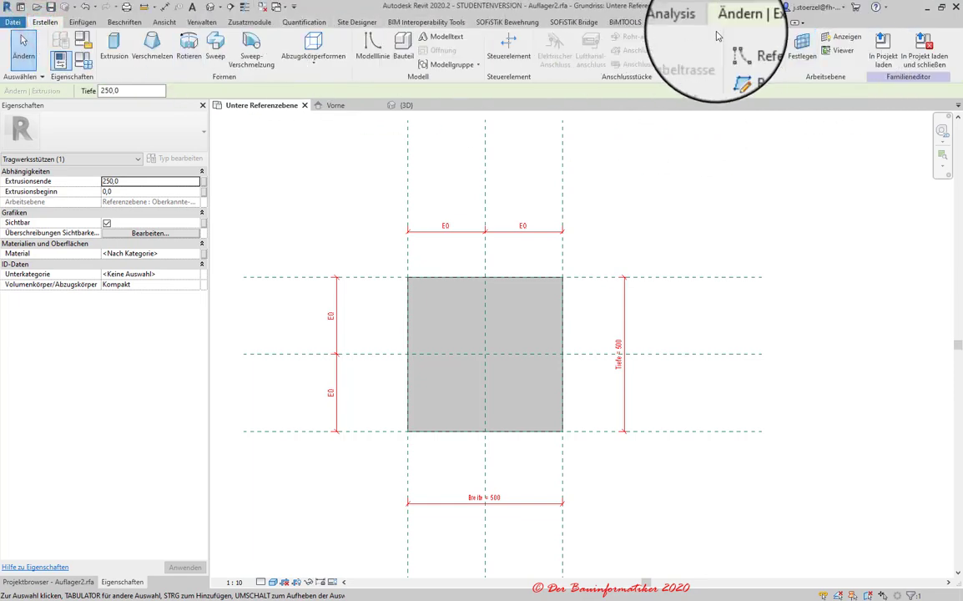
click(801, 50)
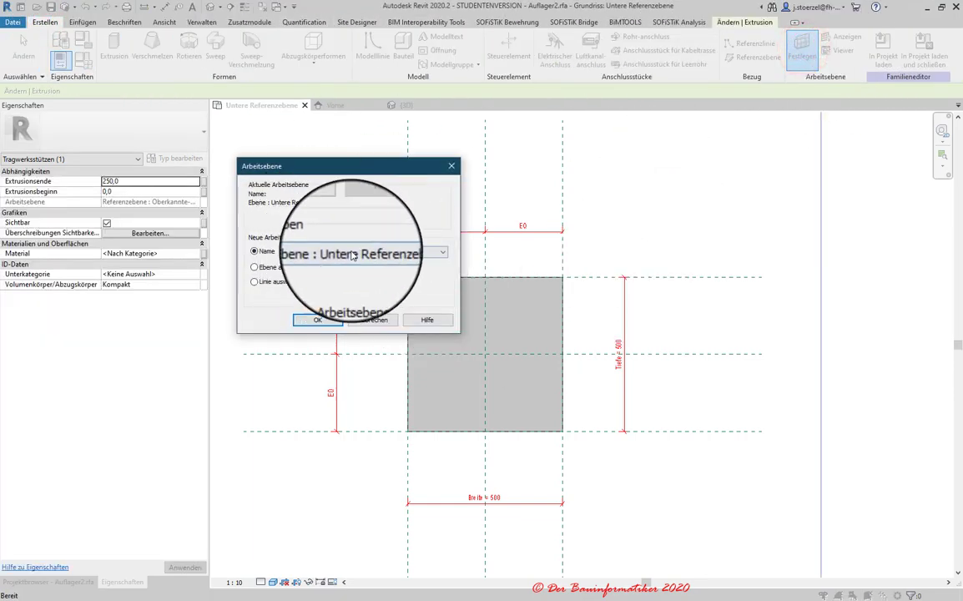
click(412, 260)
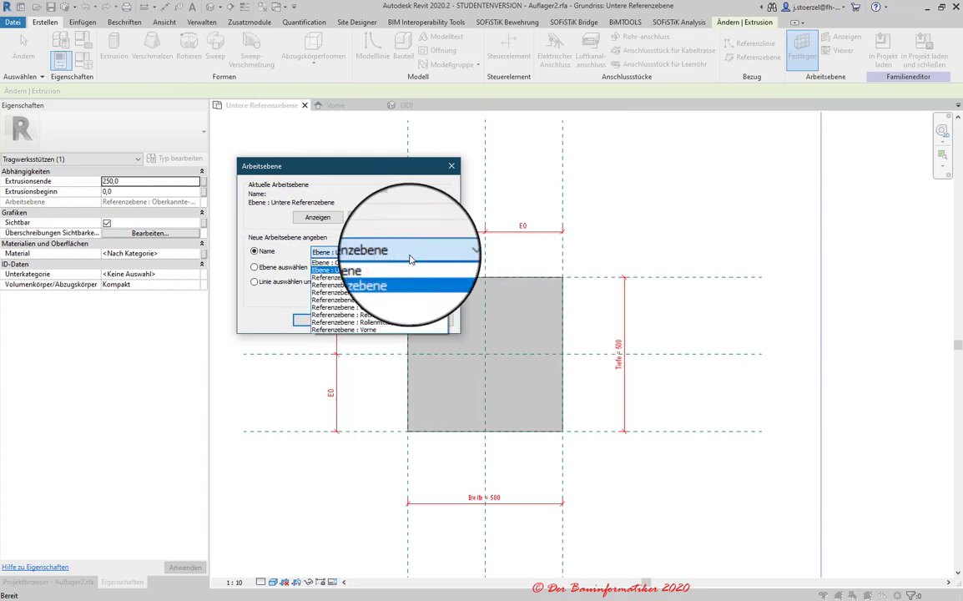
- Use Oberkante-Unterkoerper as work plane and sketch a rectangular box extrusion beside the column
click(396, 309)
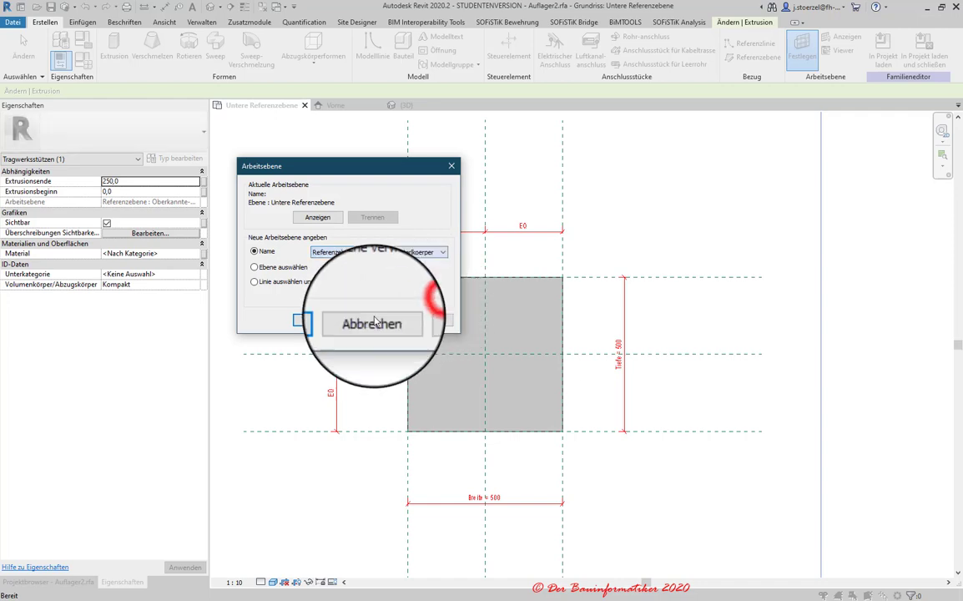
click(316, 324)
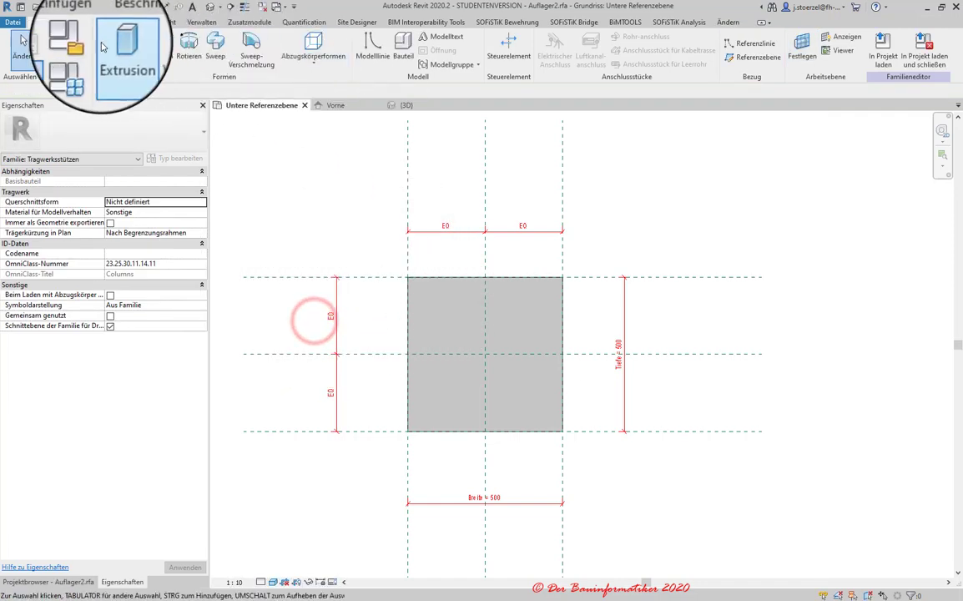
click(485, 38)
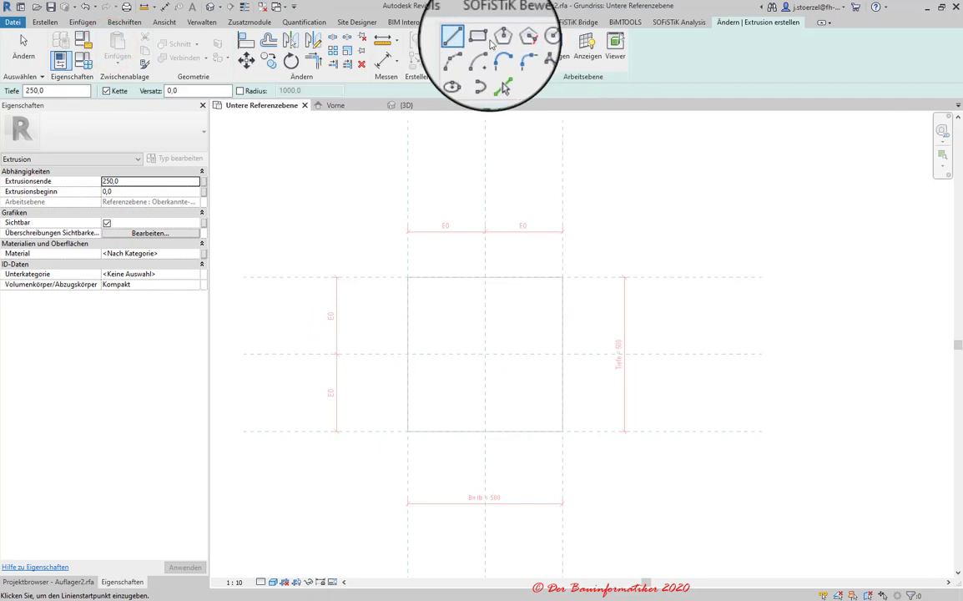
click(673, 330)
click(790, 432)
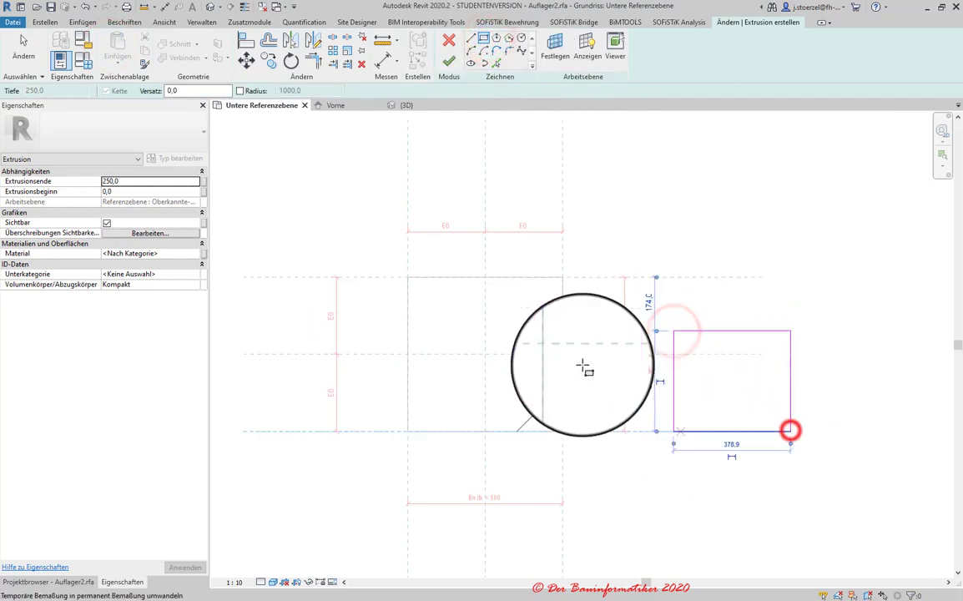
click(449, 62)
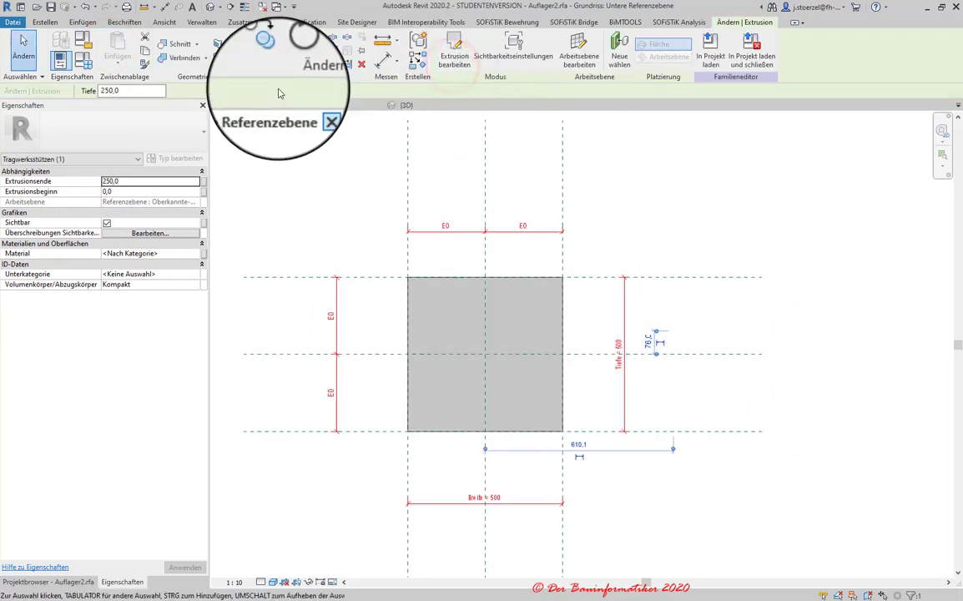
- Inspect the new box extrusion in the 3D view and the Vorne elevation
click(390, 107)
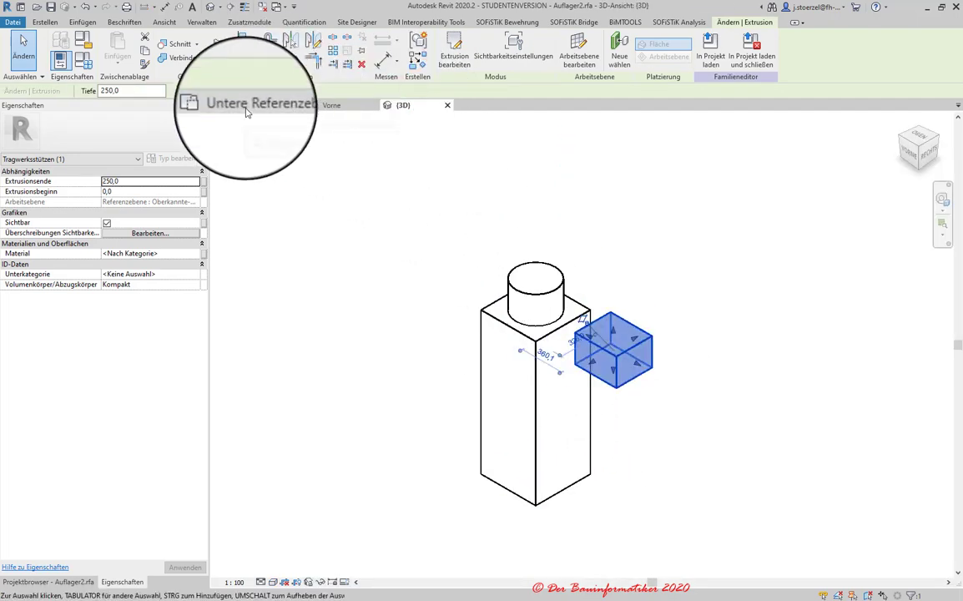
click(336, 116)
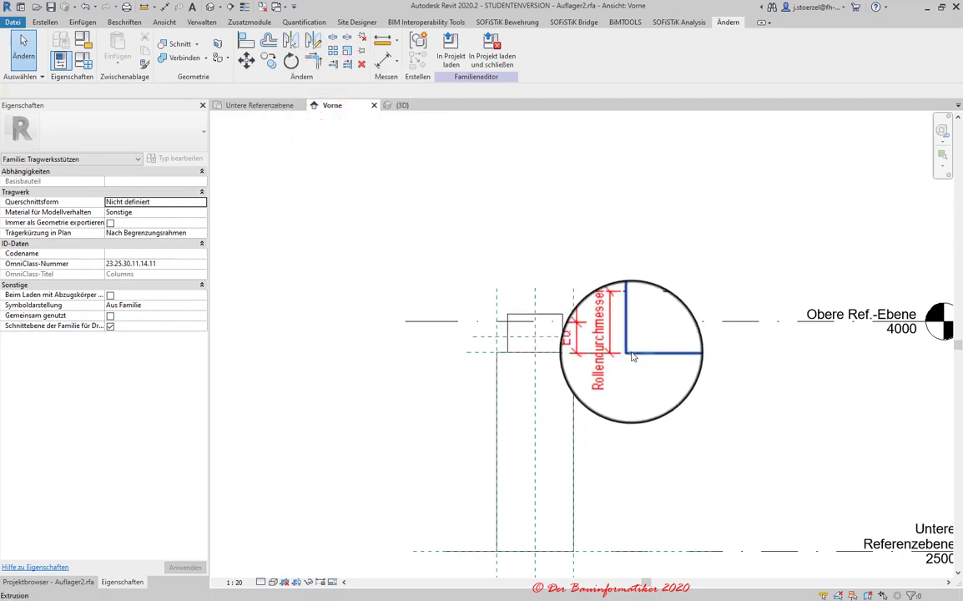
middle_drag(700, 564, 541, 465)
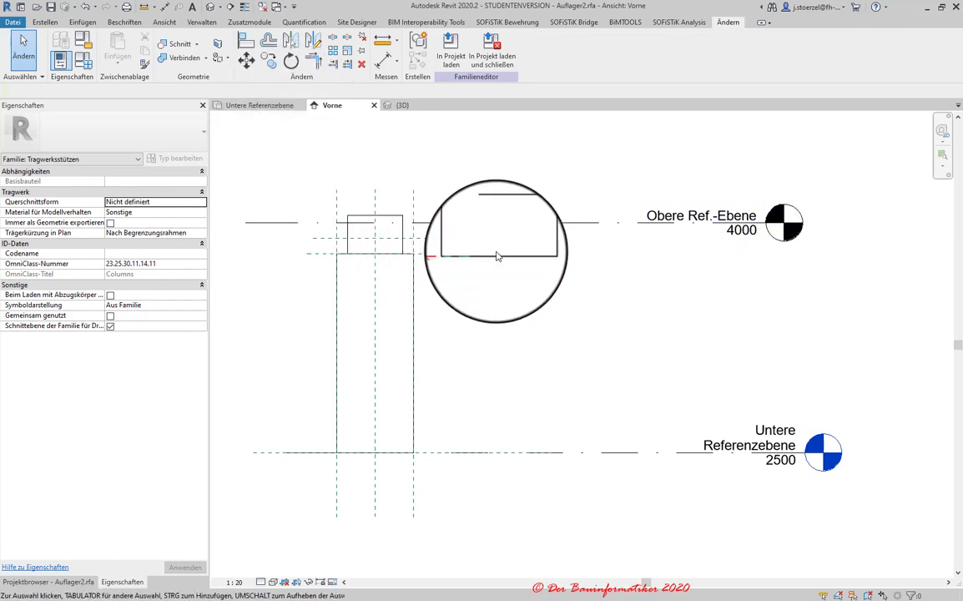
click(499, 251)
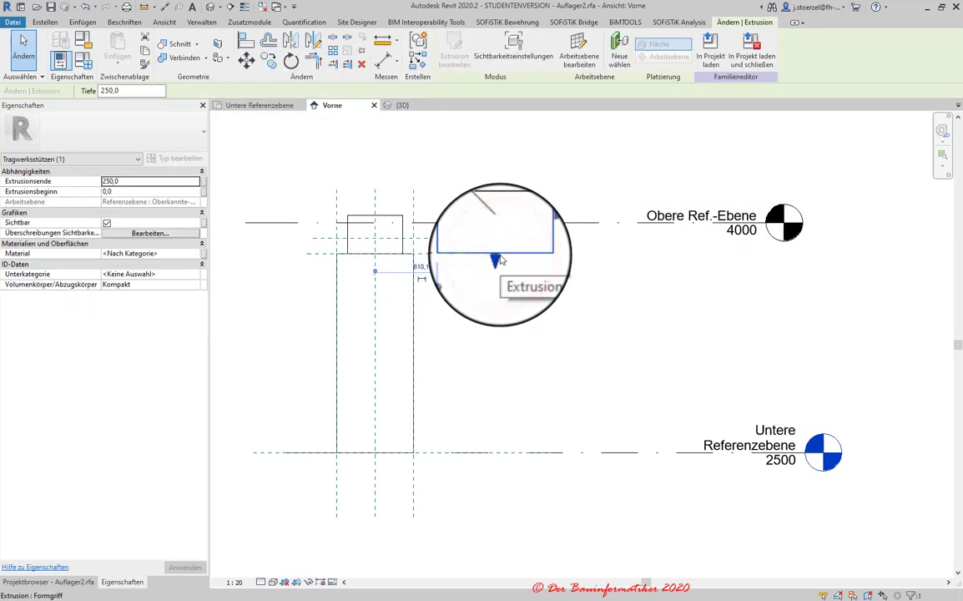
key(Escape)
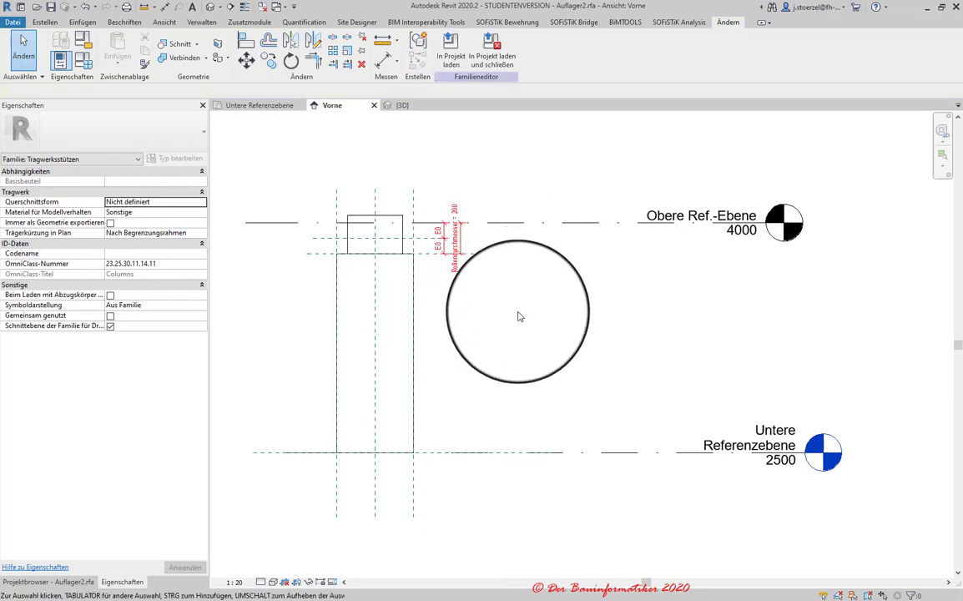
middle_drag(524, 320, 566, 323)
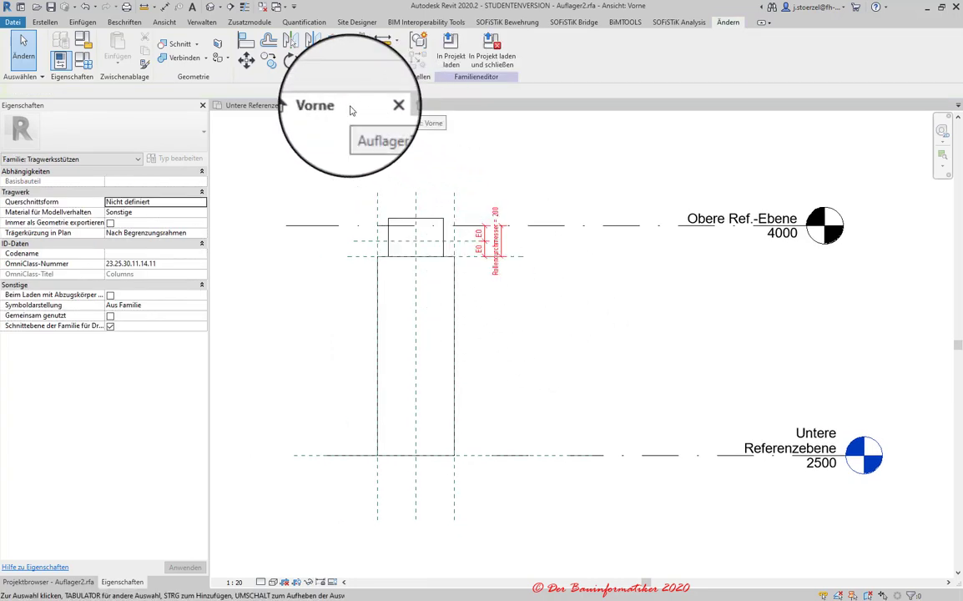
click(264, 107)
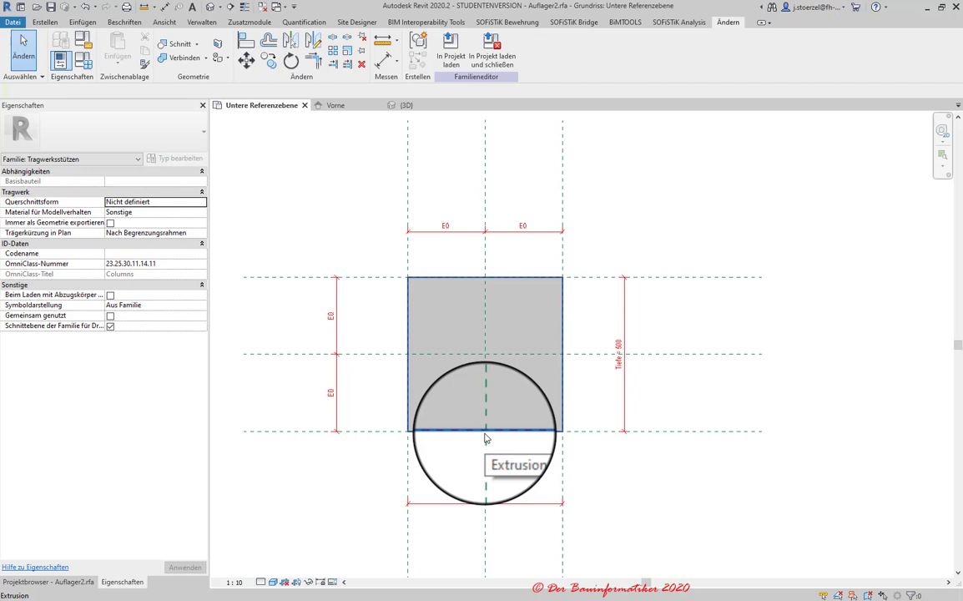
click(596, 357)
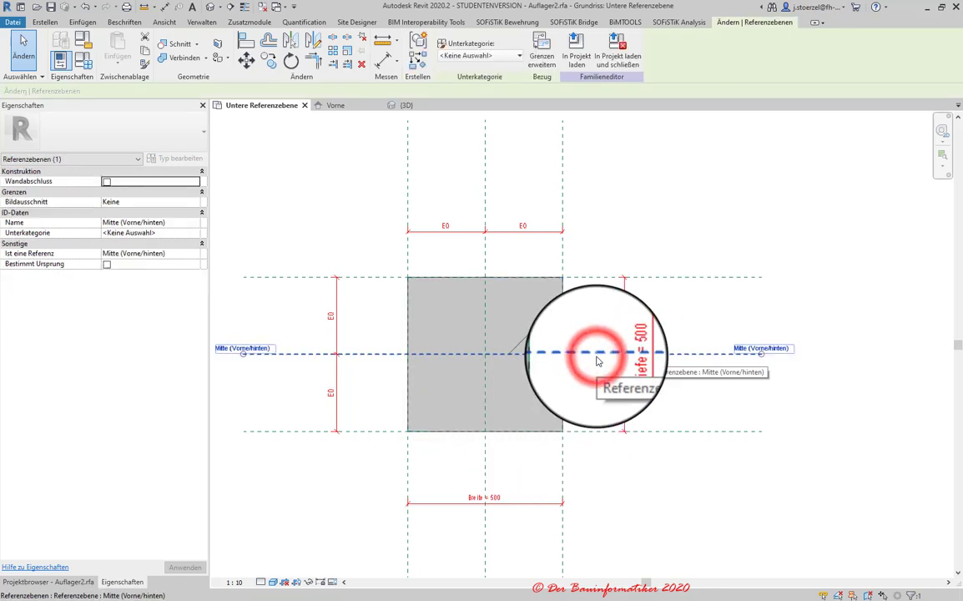
click(772, 351)
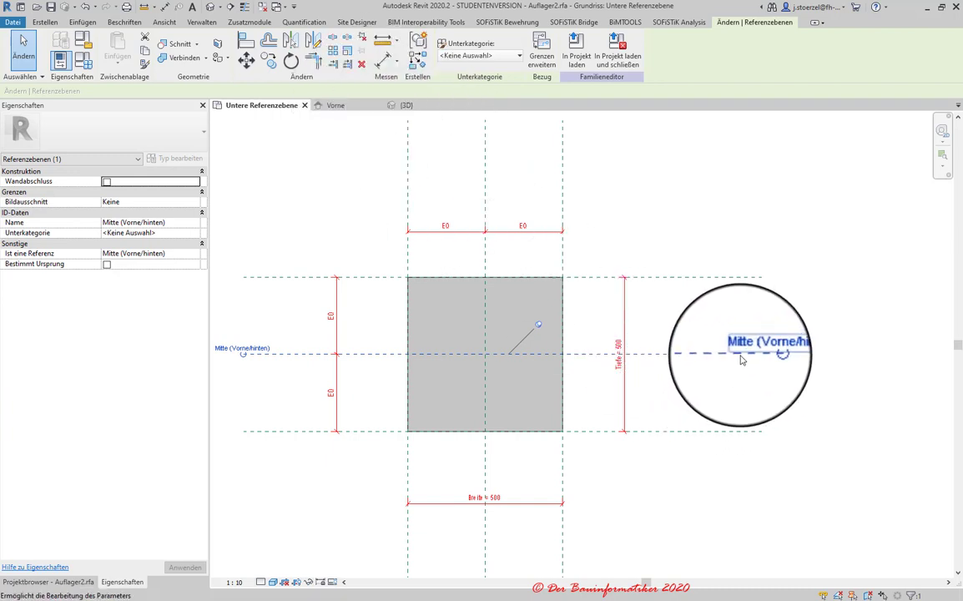
click(338, 106)
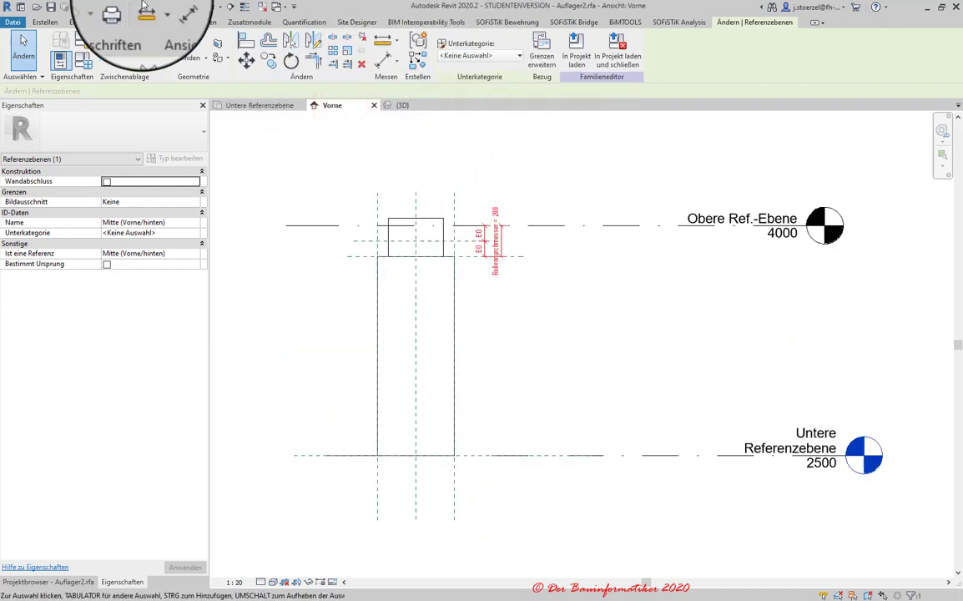
- Set Referenzebene : Mitte (Vorne/hinten) as the work plane and briefly display its grid
click(50, 24)
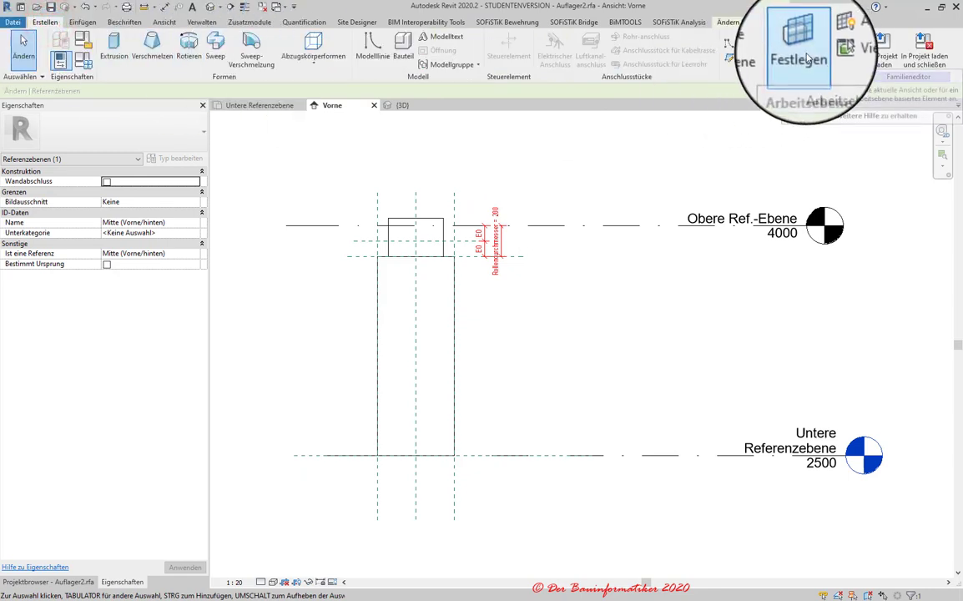
click(803, 52)
click(387, 254)
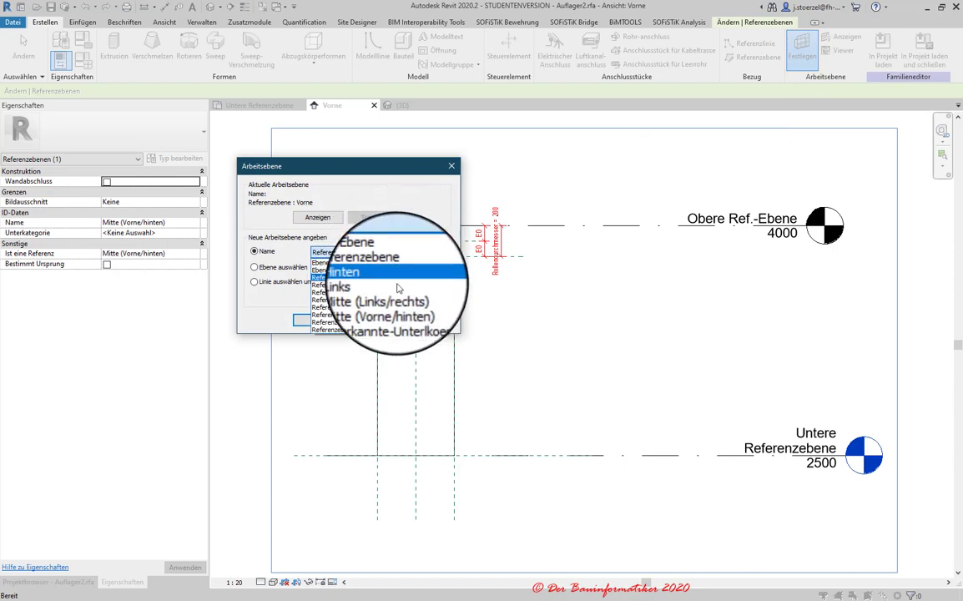
click(391, 305)
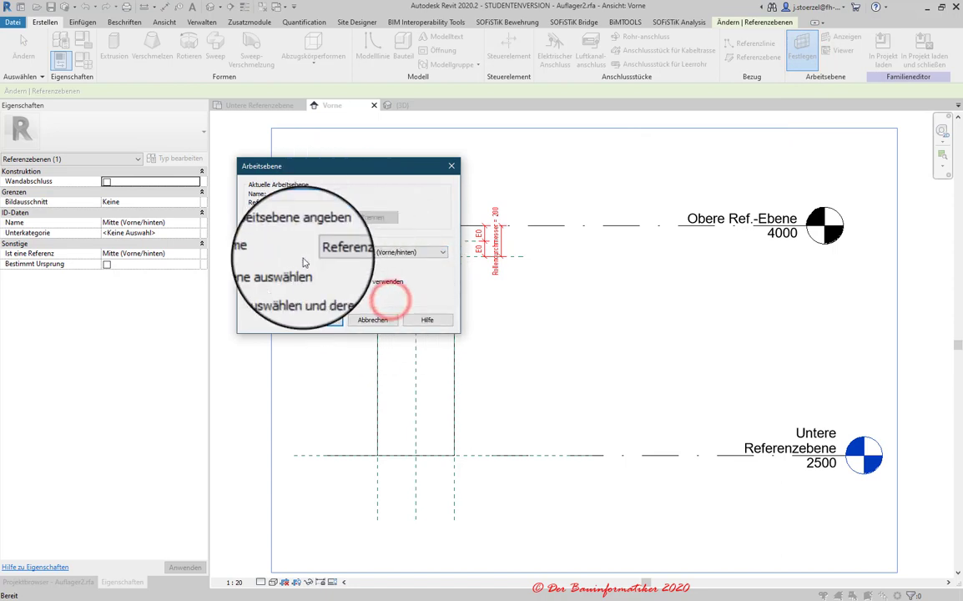
click(310, 320)
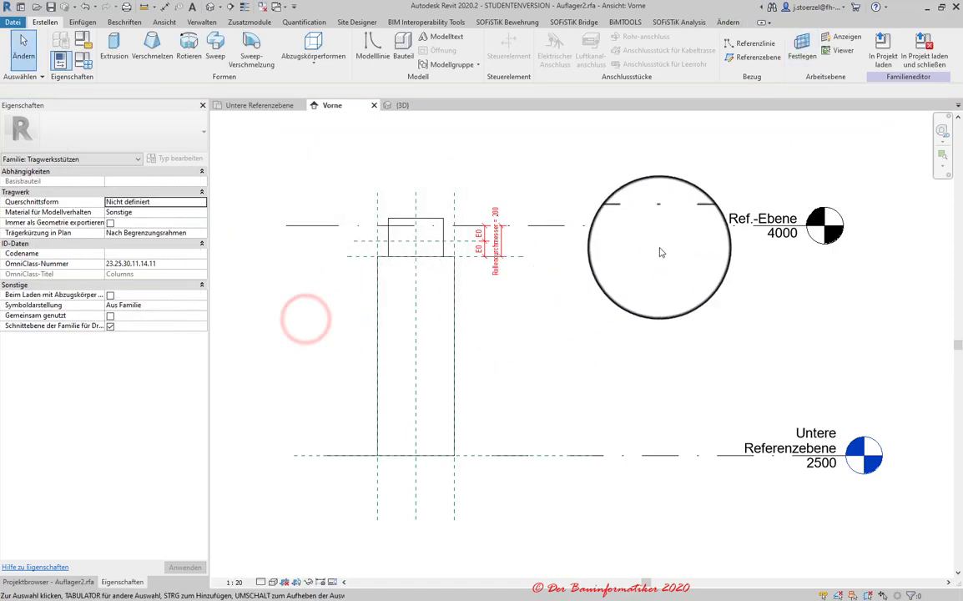
click(843, 37)
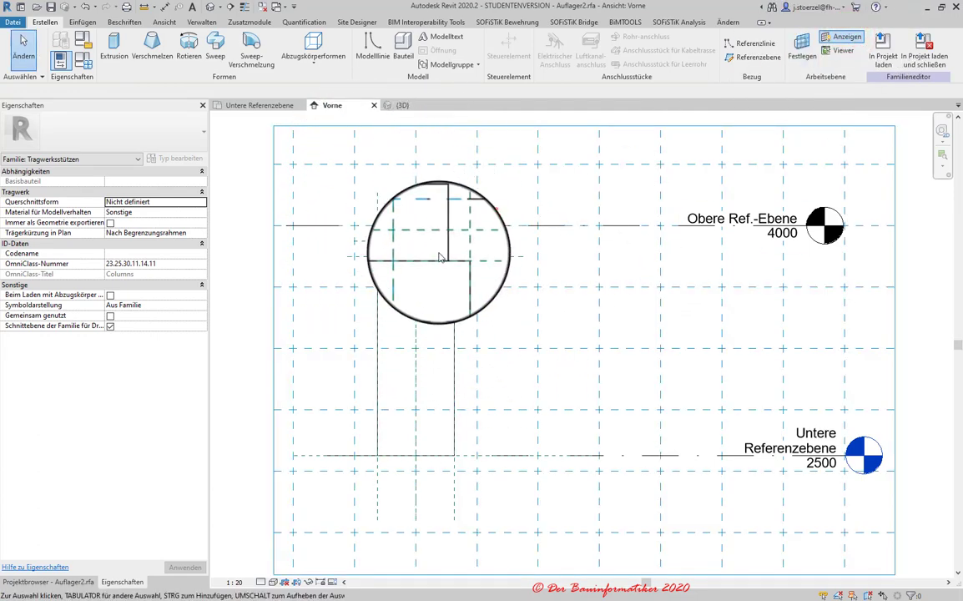
click(843, 36)
- Zoom in on the column top and check the existing extrusion there
scroll(401, 222, up, 2)
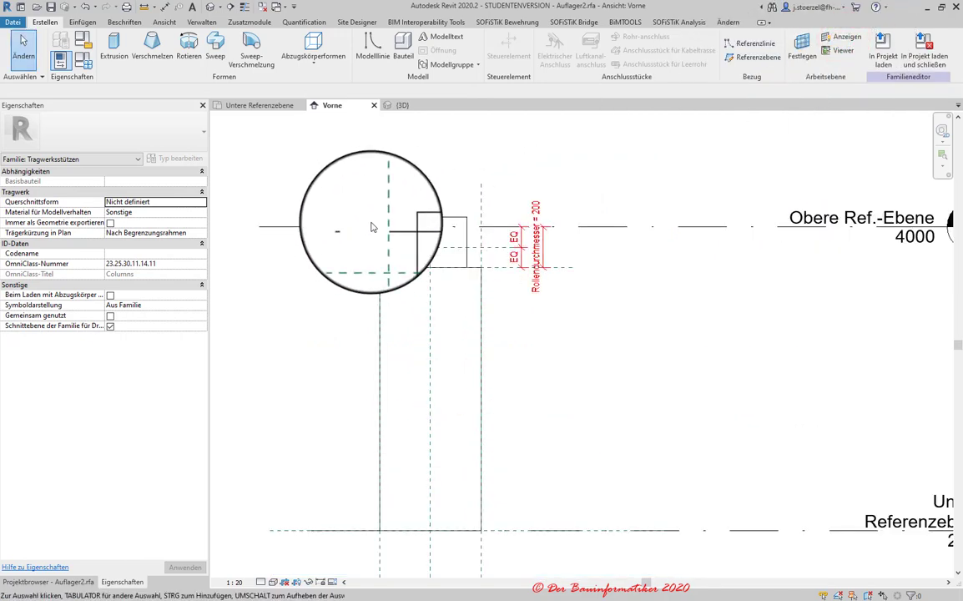
scroll(470, 228, up, 1)
click(472, 219)
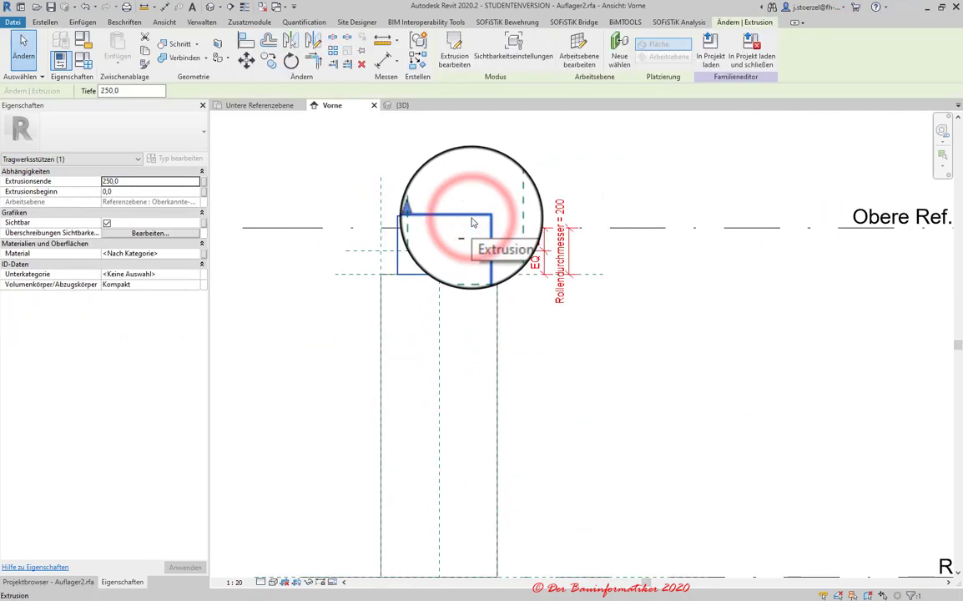
click(490, 318)
scroll(417, 242, up, 2)
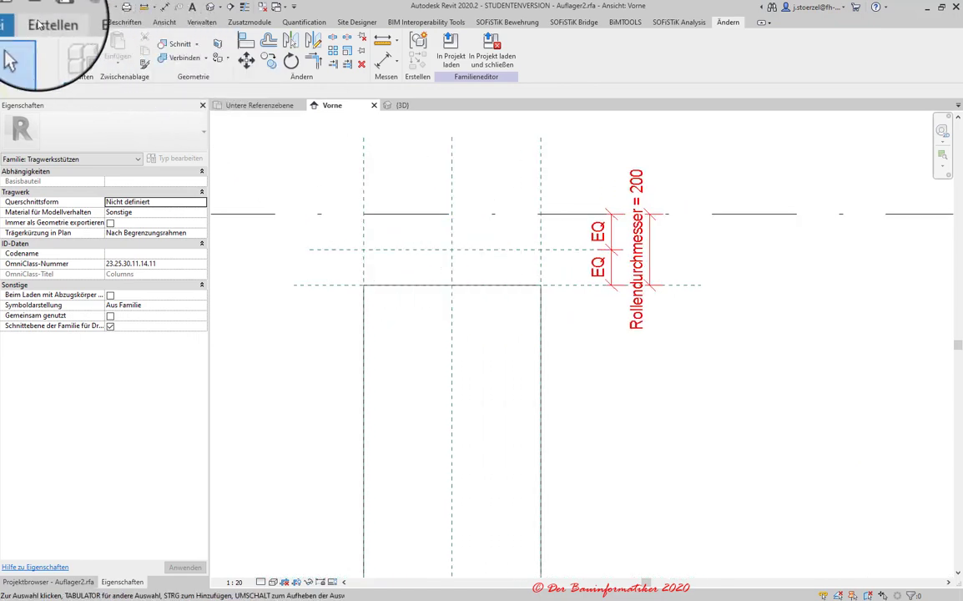
- Start an extrusion and sketch a radius-100 circle centred on the reference-plane intersection
click(45, 21)
click(105, 57)
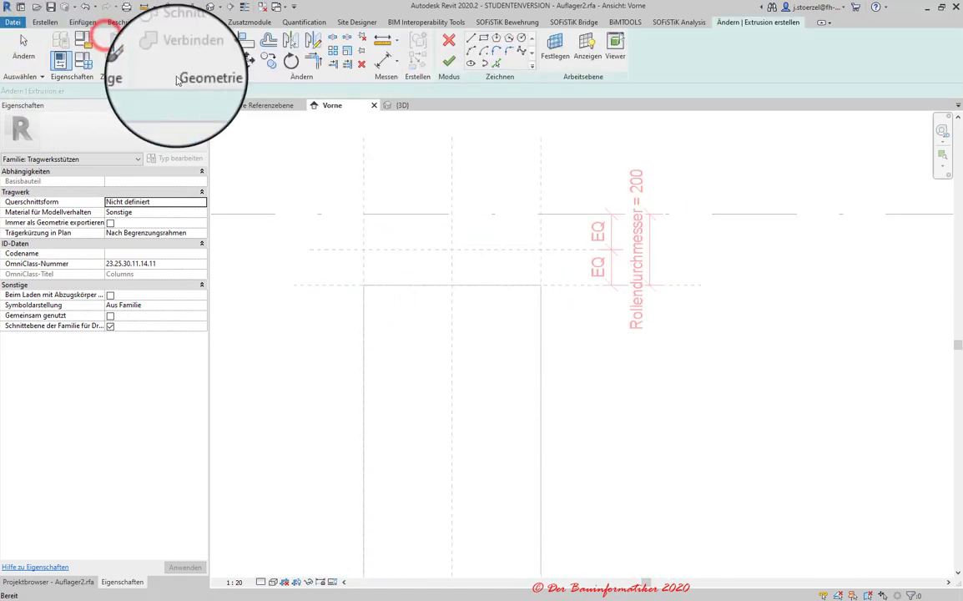
click(521, 39)
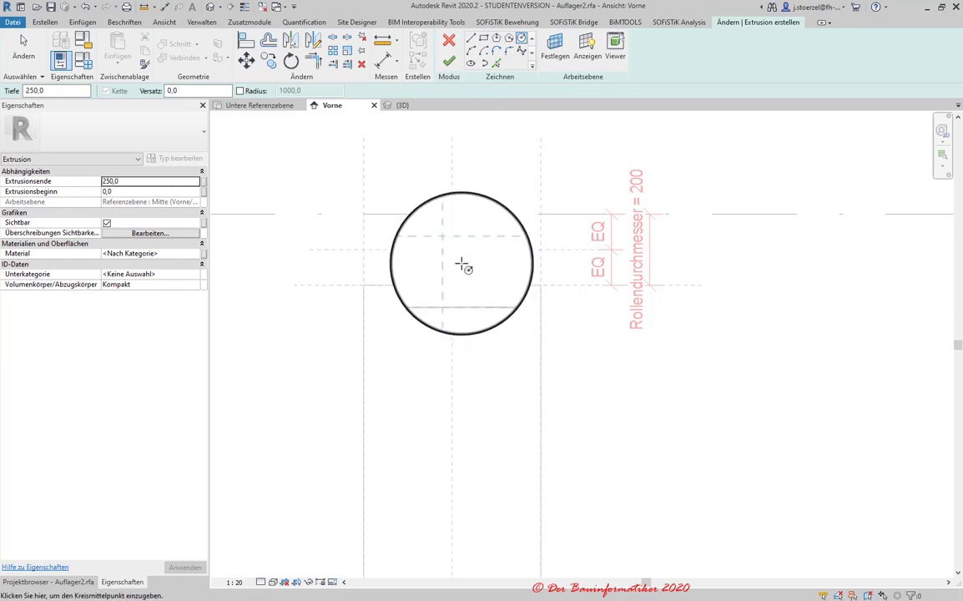
click(455, 252)
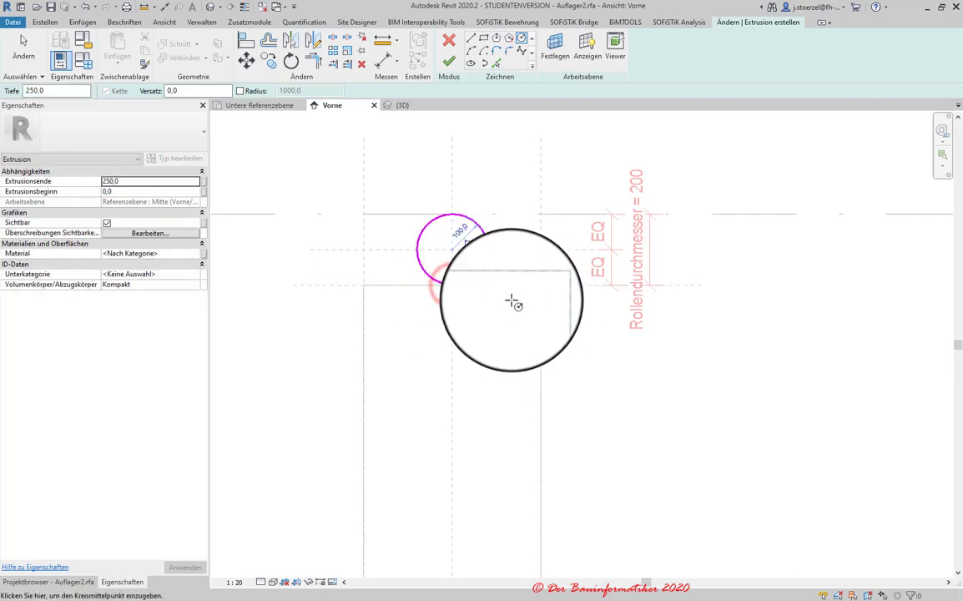
click(472, 215)
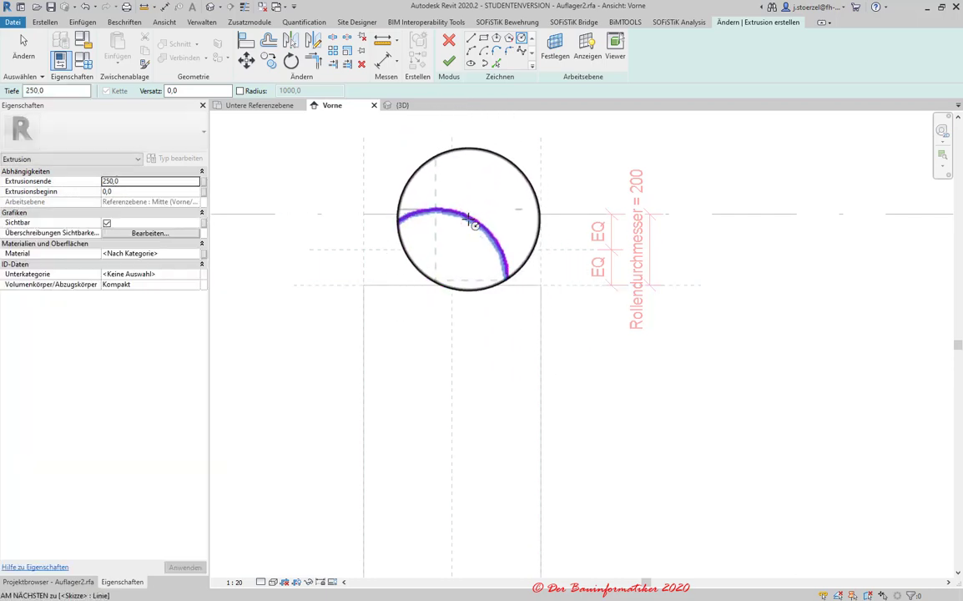
key(Escape)
key(Escape)
click(472, 219)
mouse_move(470, 223)
mouse_down()
mouse_move(478, 226)
mouse_move(468, 247)
mouse_up()
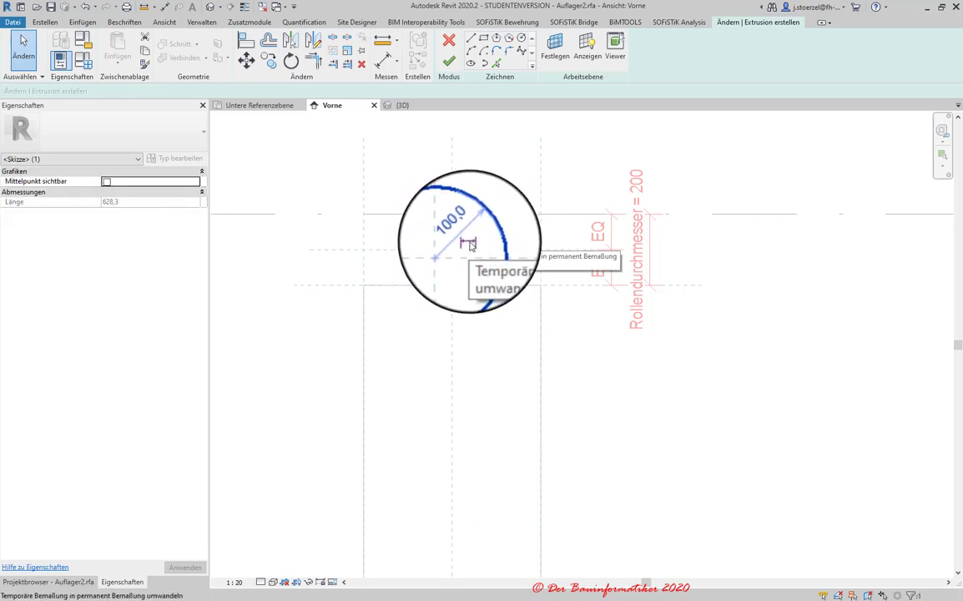
scroll(470, 243, up, 2)
scroll(463, 235, up, 2)
- Make the circle's radius dimension permanent and label it Rollenradius
click(457, 229)
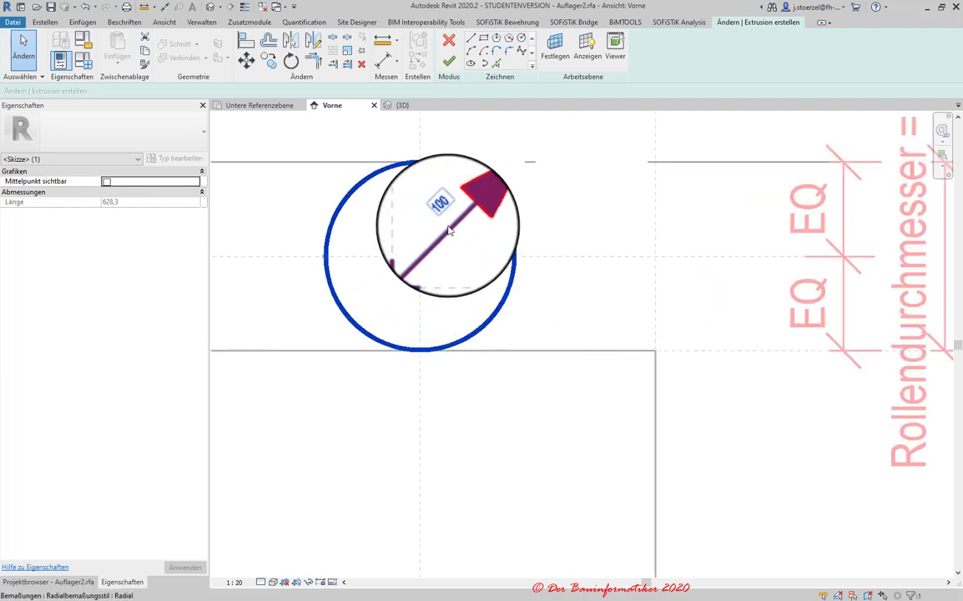
click(448, 231)
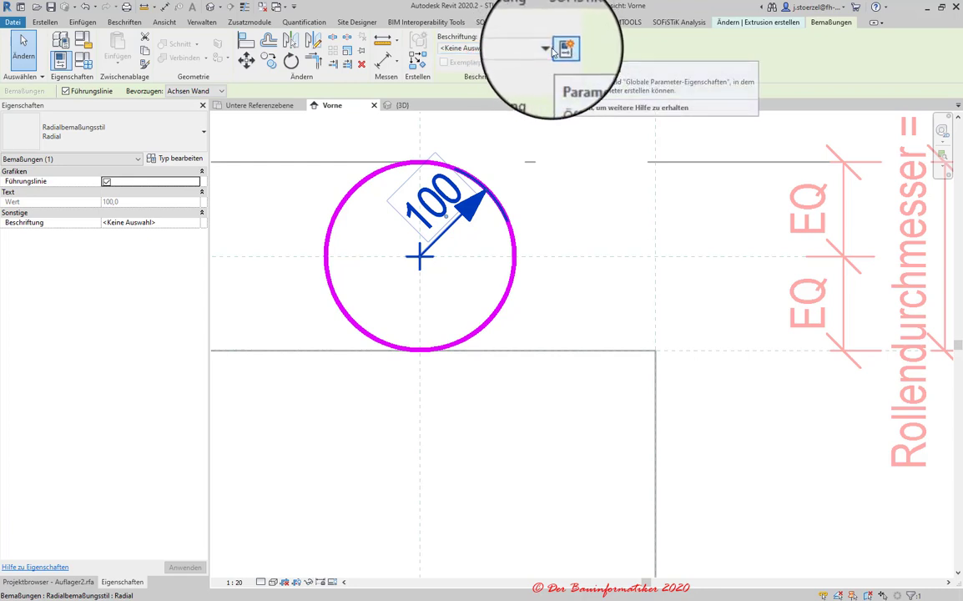
click(549, 50)
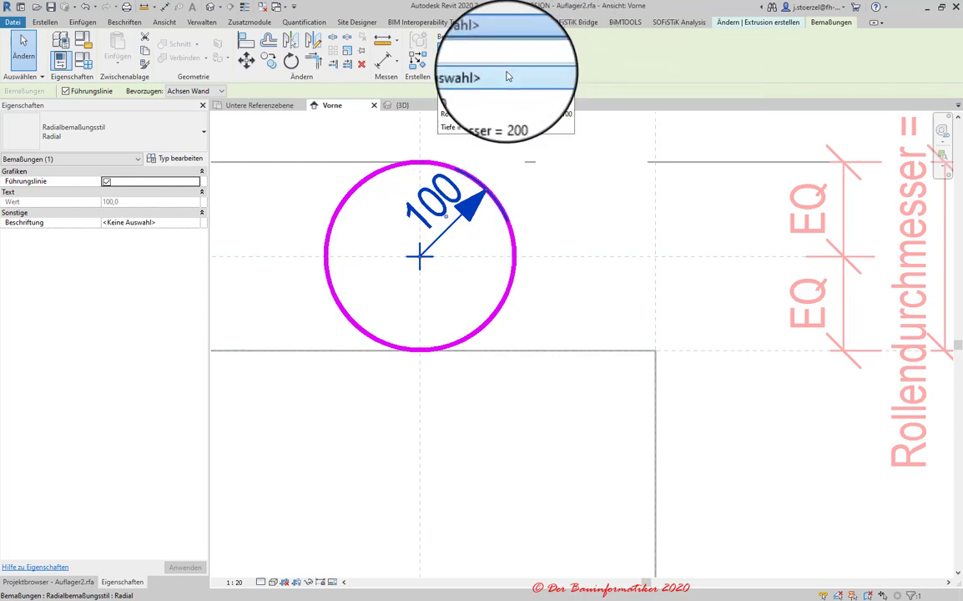
click(528, 115)
- Finish the circle sketch as the roller extrusion
scroll(559, 190, down, 3)
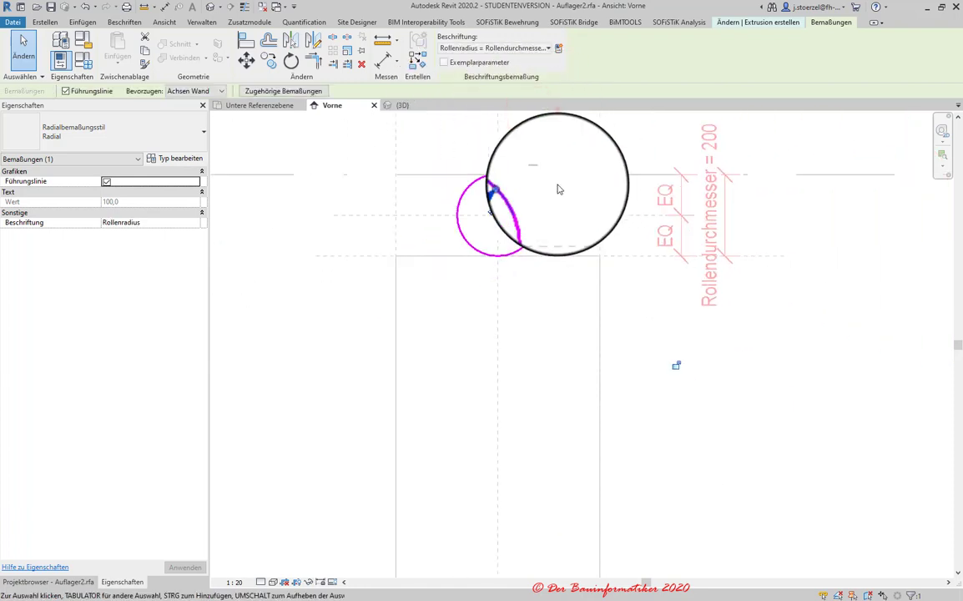
scroll(667, 221, down, 2)
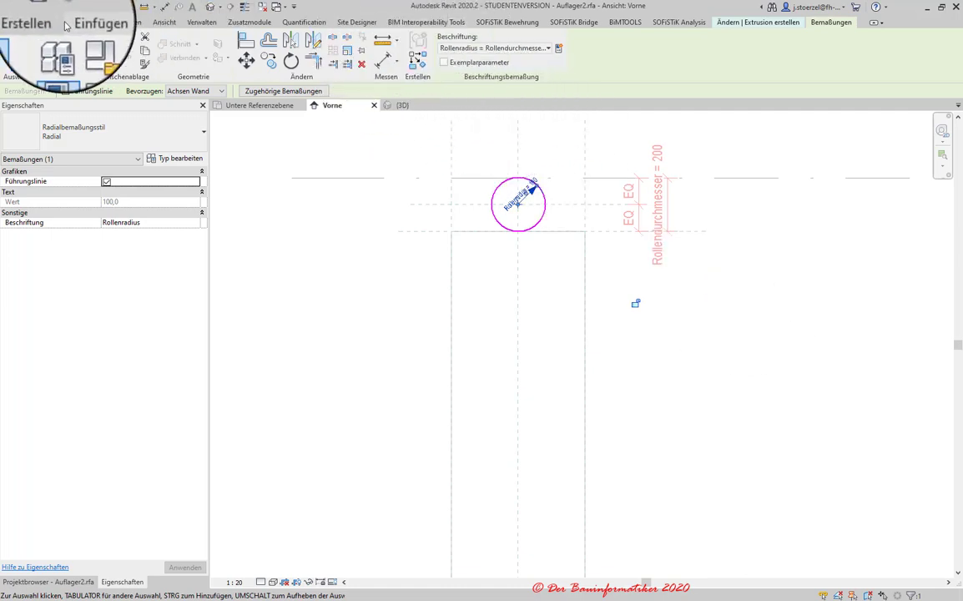
click(755, 24)
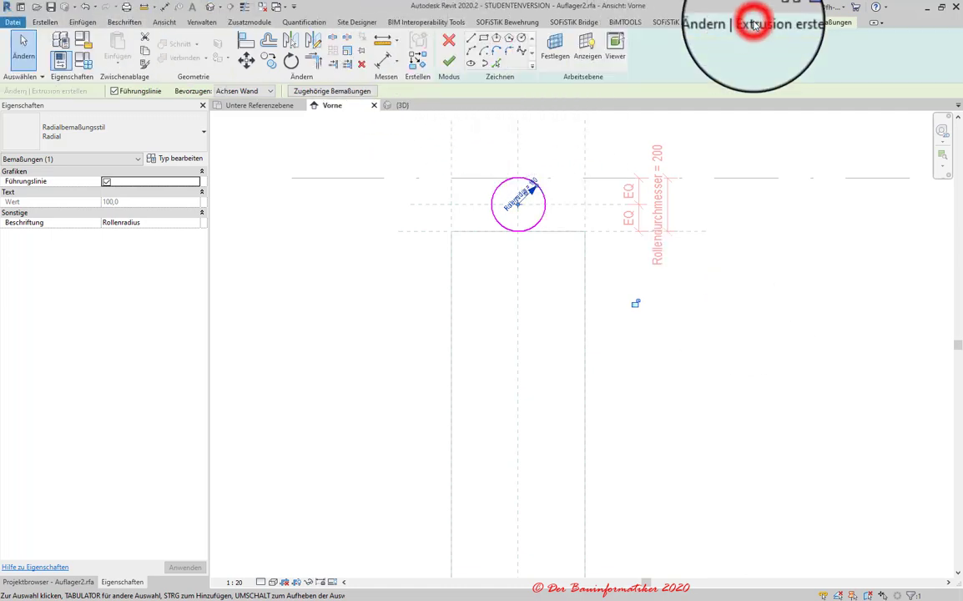
click(453, 61)
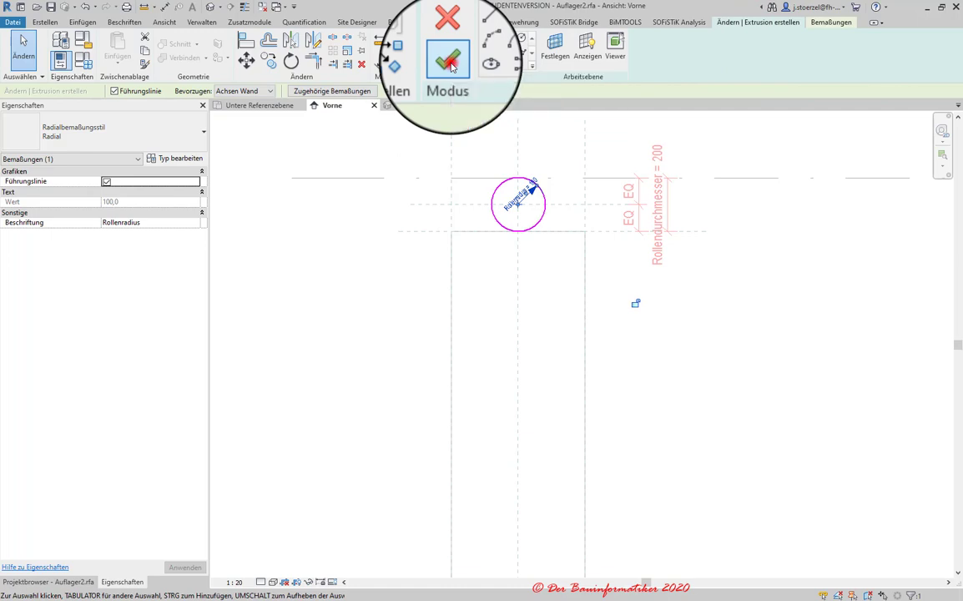
- Select the reference plane at the column top and check its name
click(689, 304)
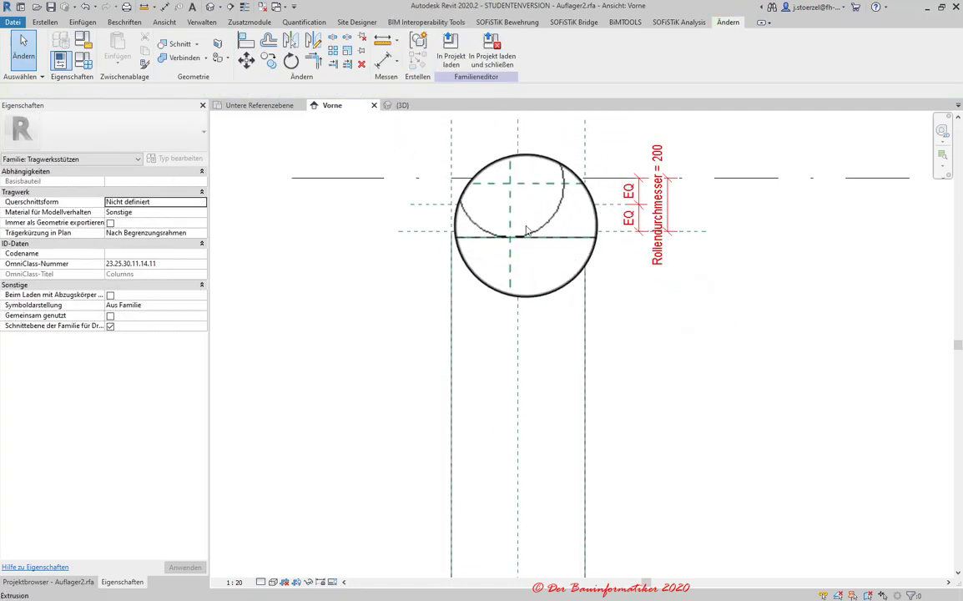
click(684, 232)
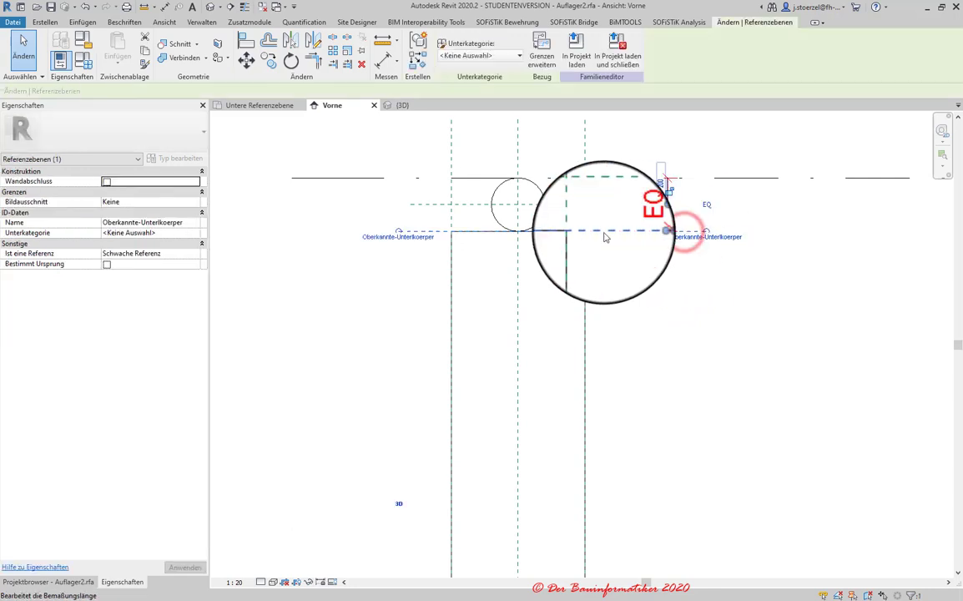
click(154, 221)
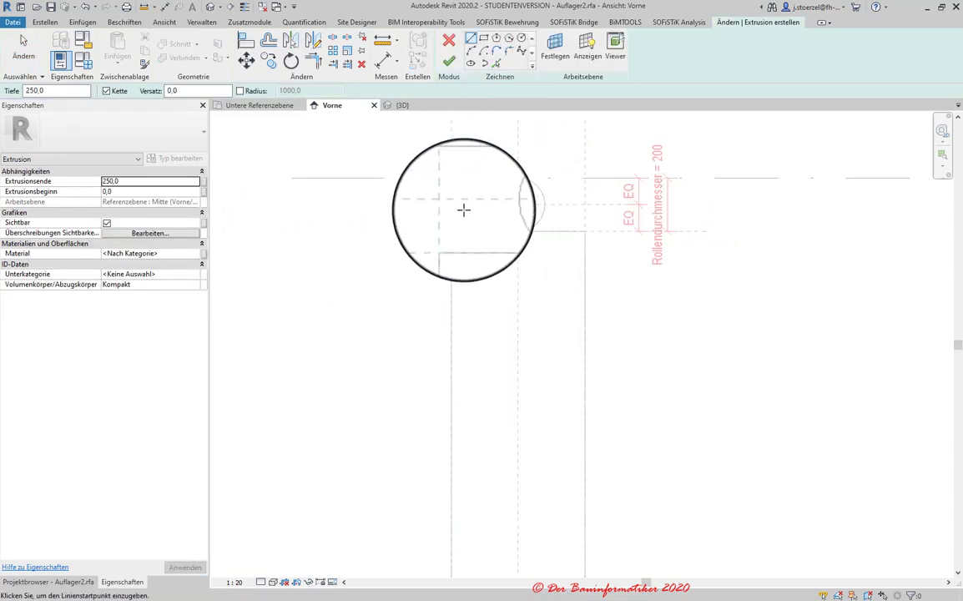
- In Familientypen, flex Rollendurchmesser to 500, then apply it back at 200
click(79, 60)
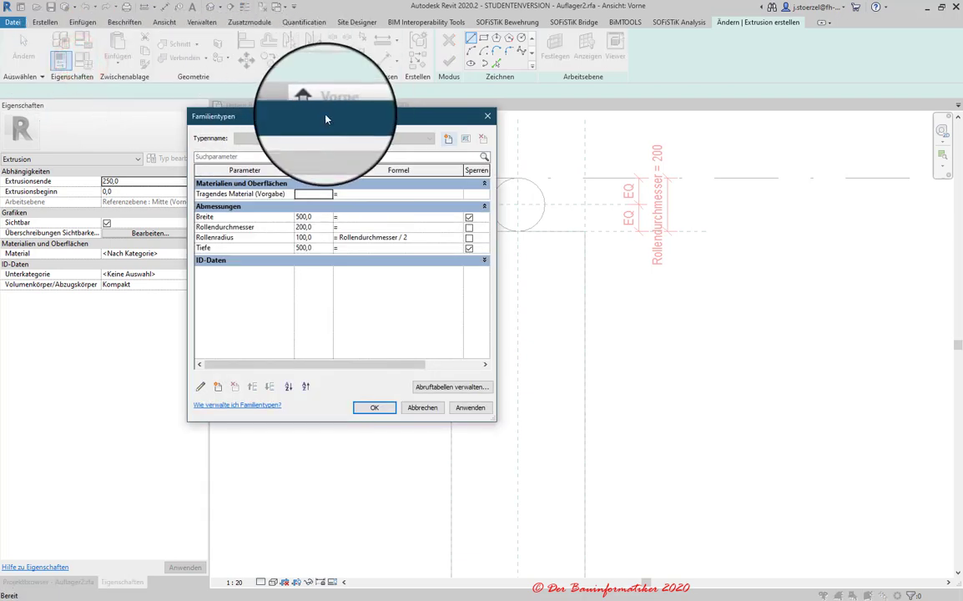
drag(319, 121, 242, 96)
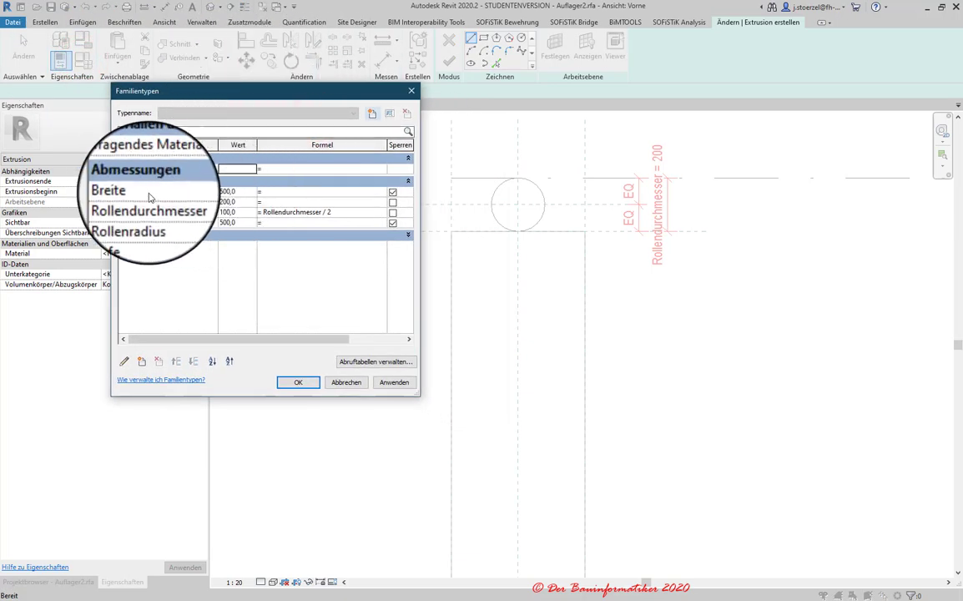
click(248, 205)
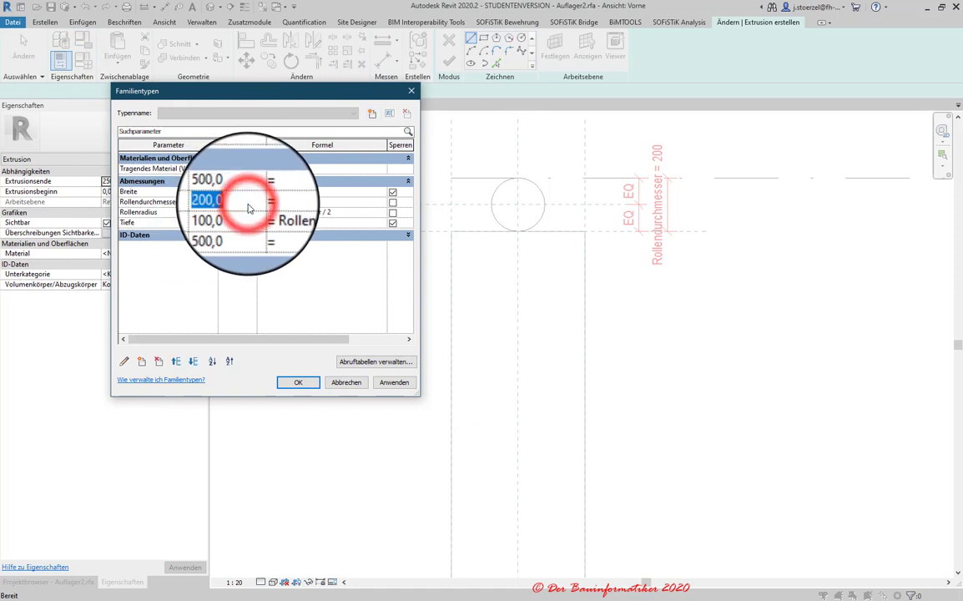
text(5000)
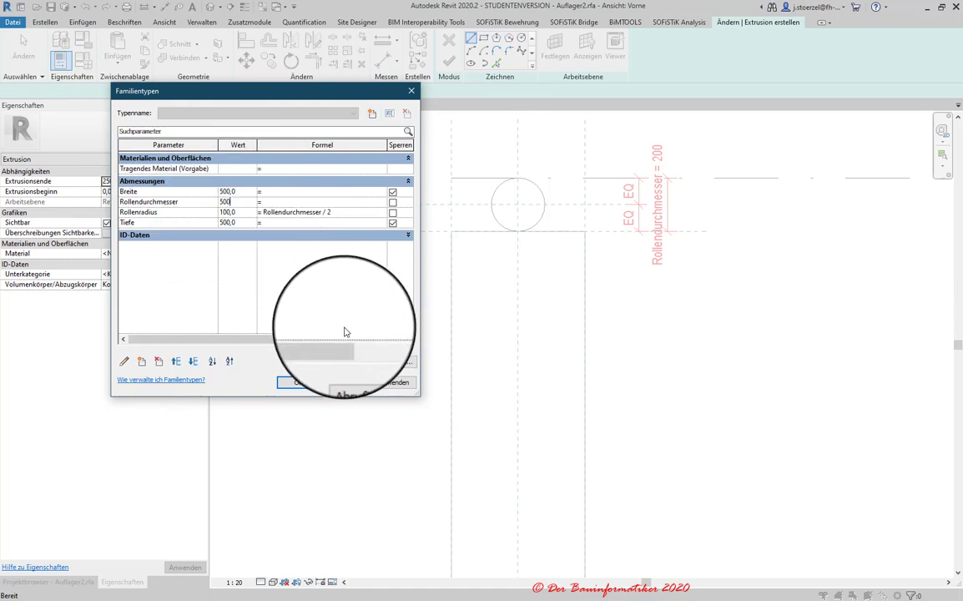
click(393, 382)
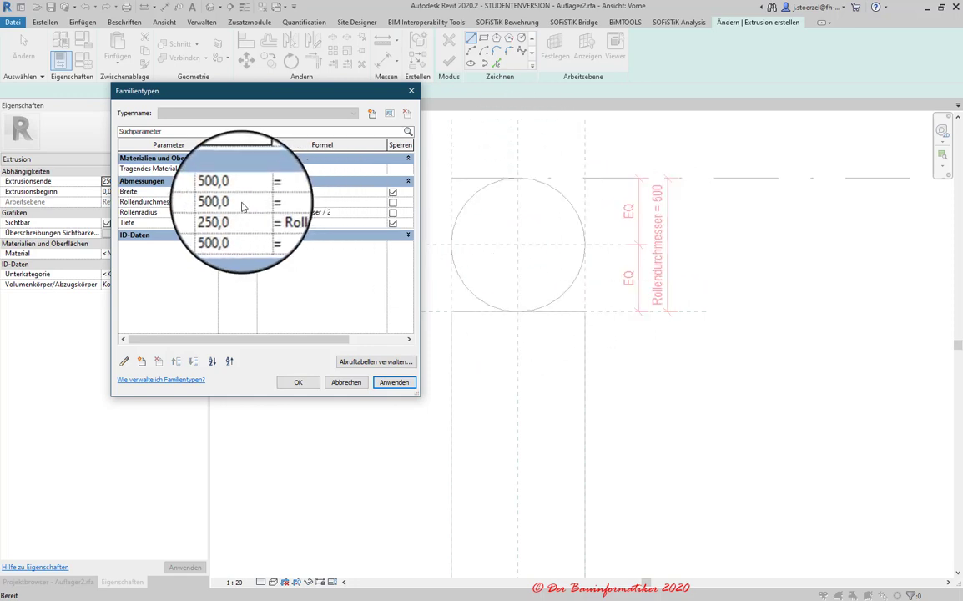
text(200)
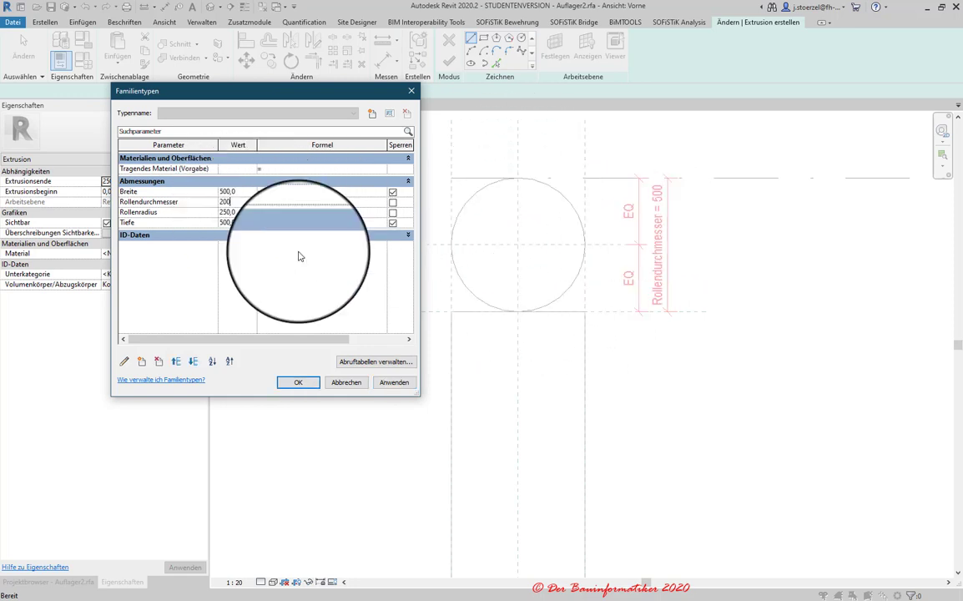
click(398, 385)
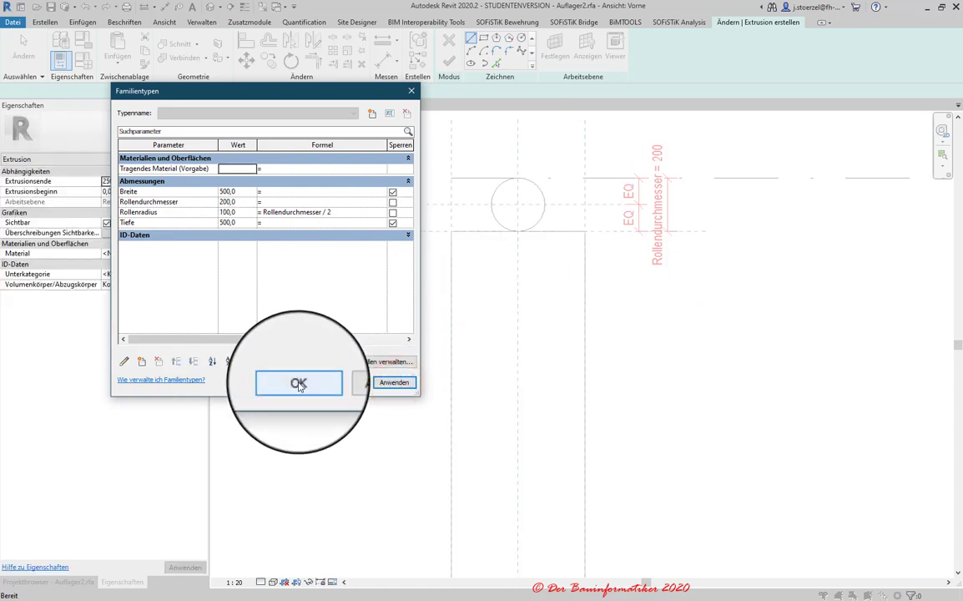
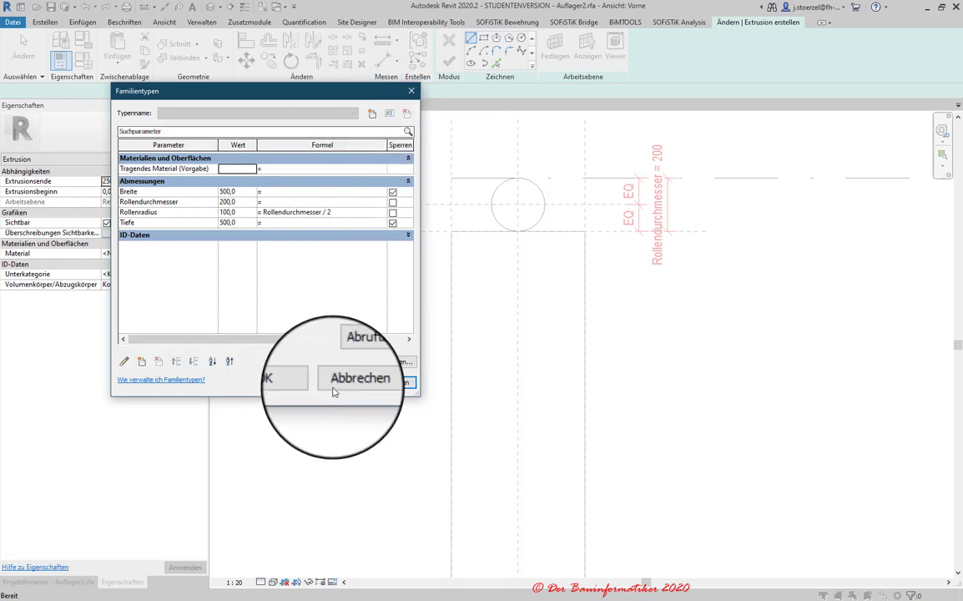
- Close Family Types, fix the invalid roller circle sketch, and finish the roller extrusion
click(298, 383)
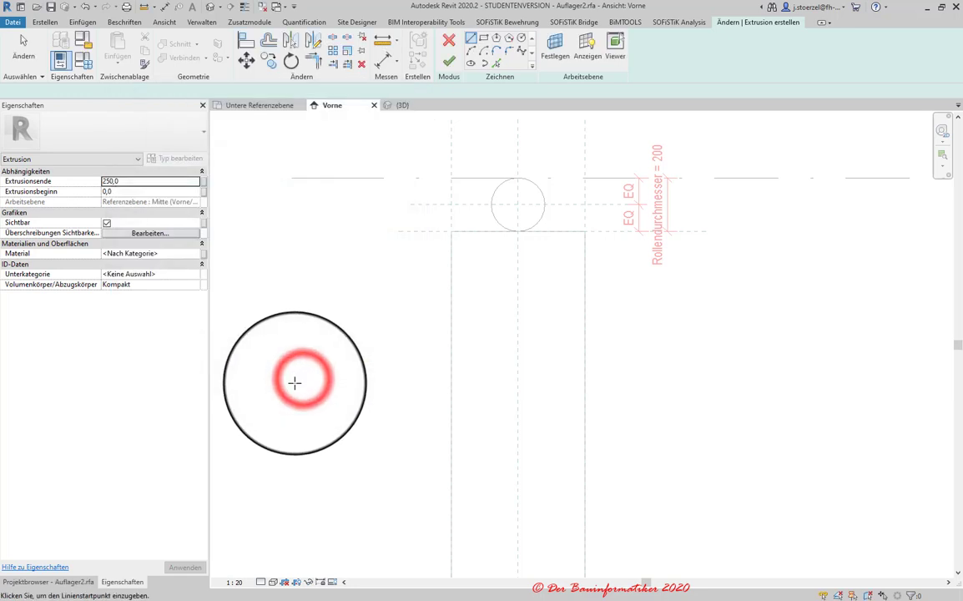
click(450, 64)
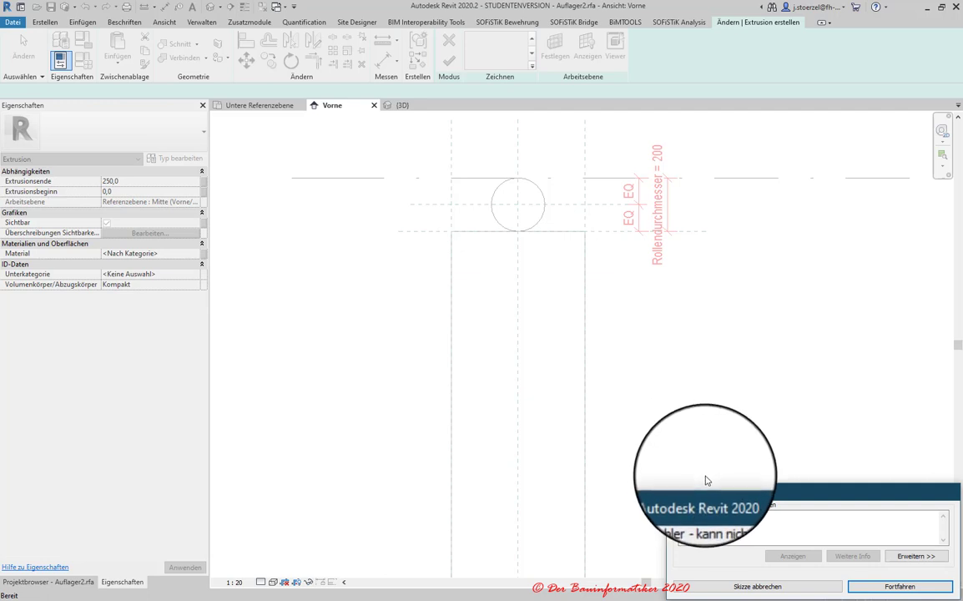
click(888, 586)
scroll(576, 200, up, 3)
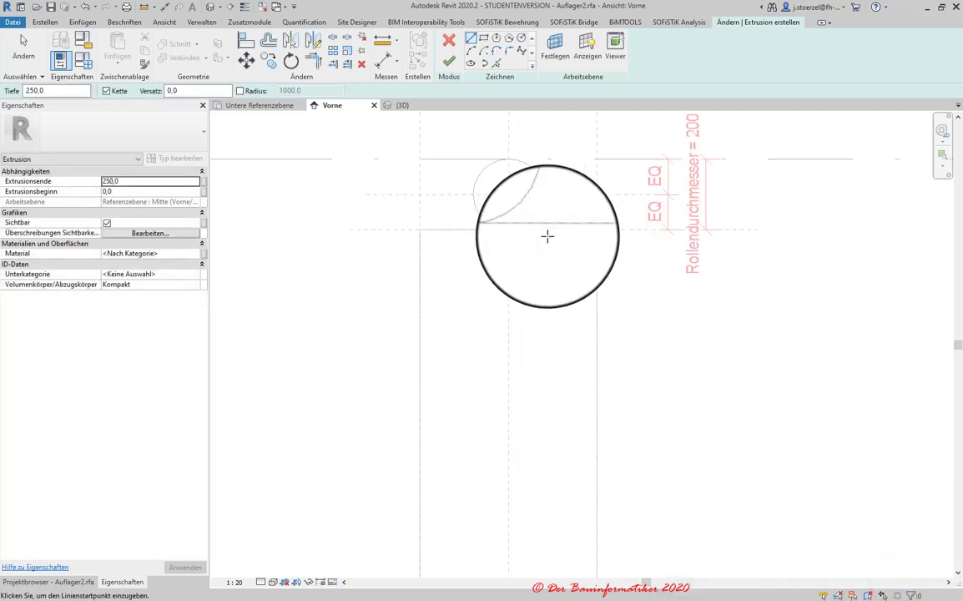
scroll(604, 253, up, 2)
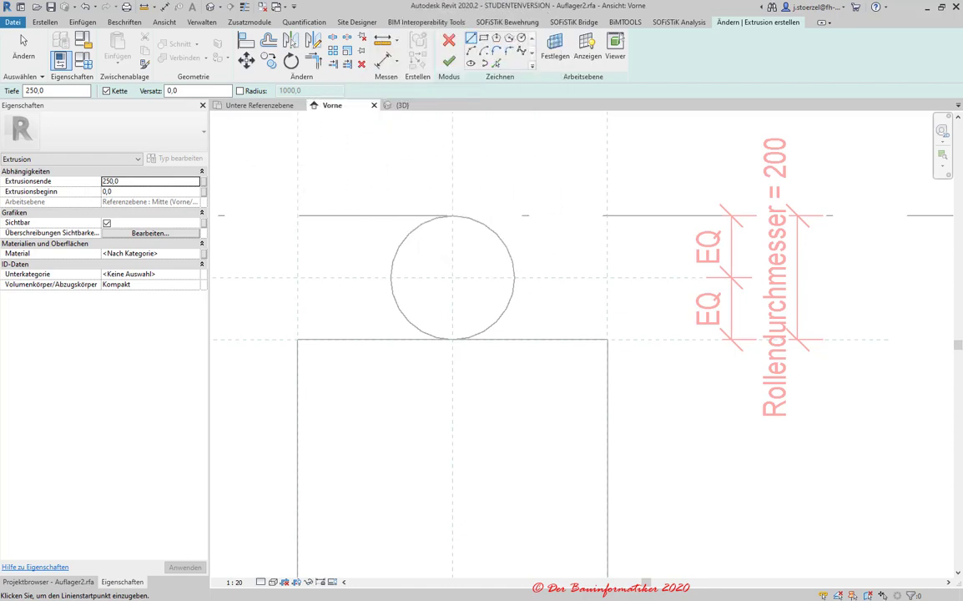
click(449, 61)
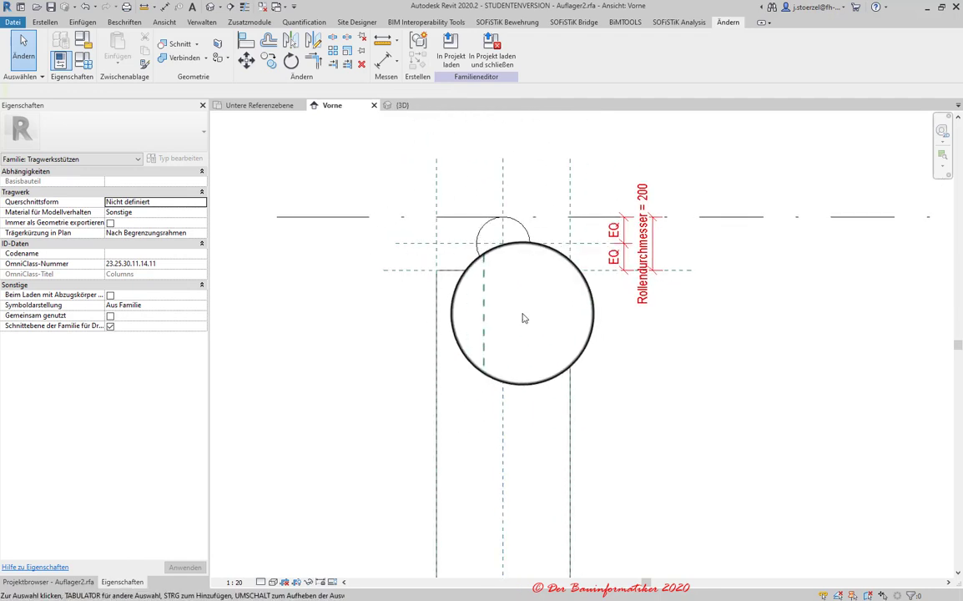
- Flex the roller by setting Rollendurchmesser to 500 in Family Types
click(497, 218)
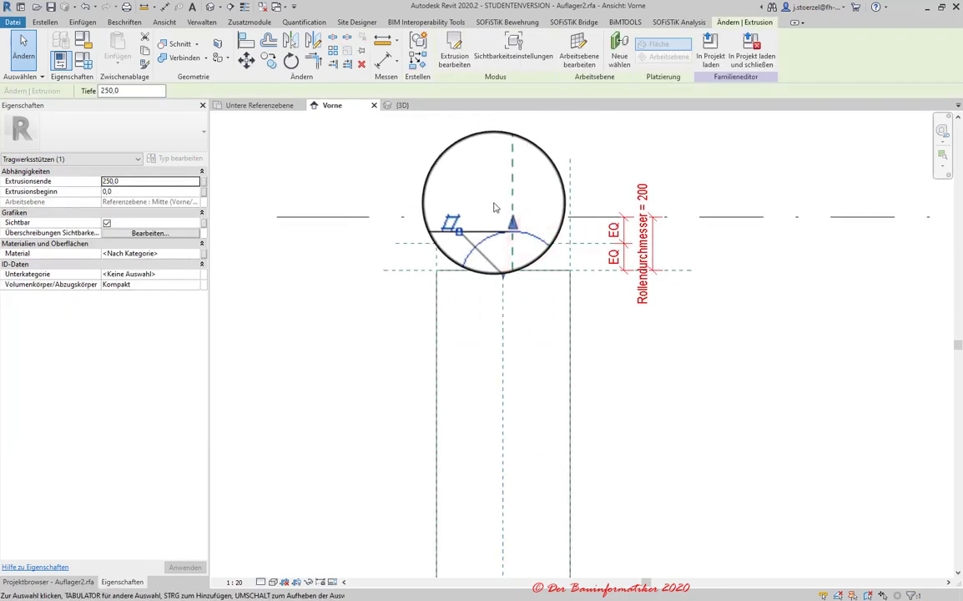
click(80, 62)
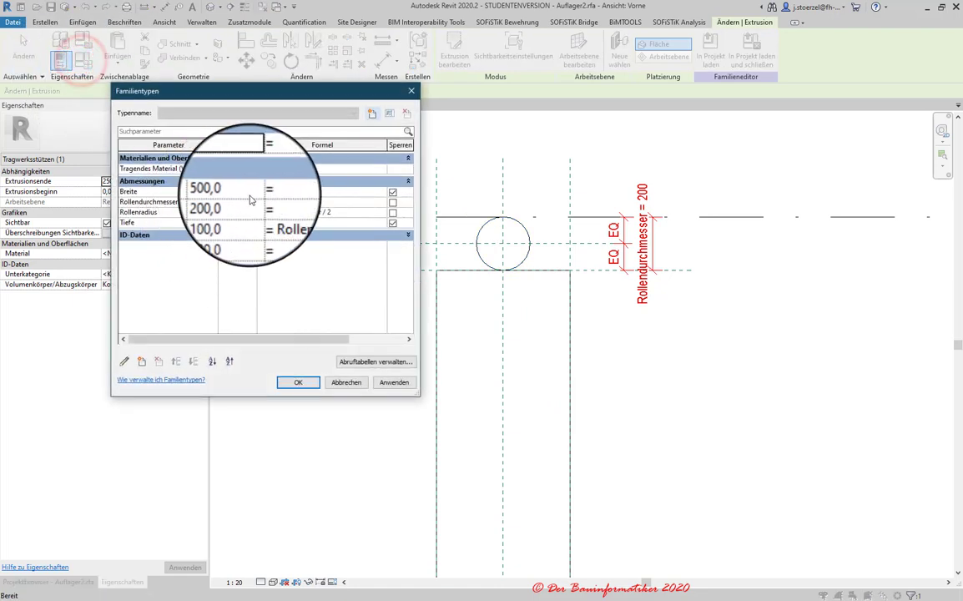
click(241, 201)
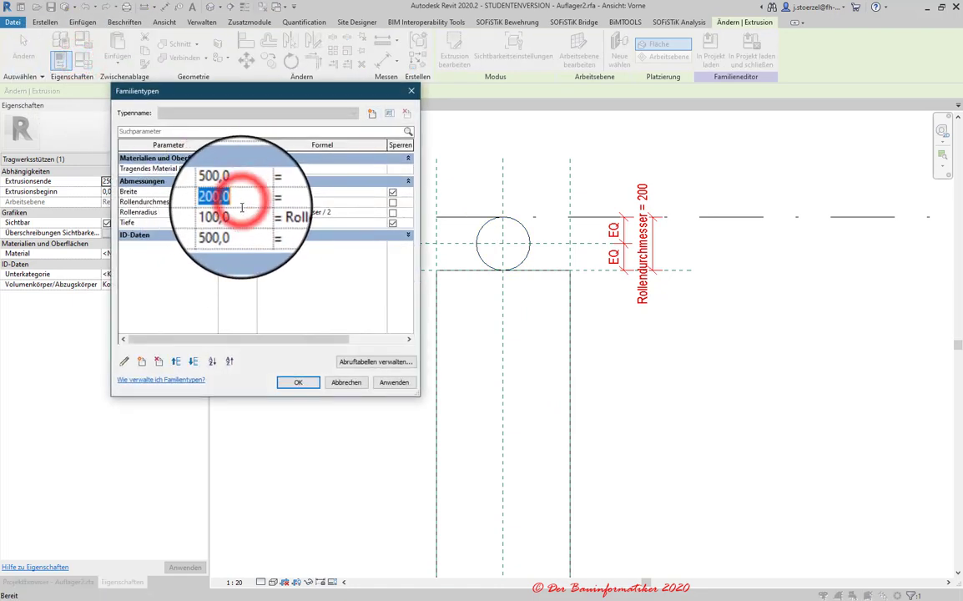
text(500)
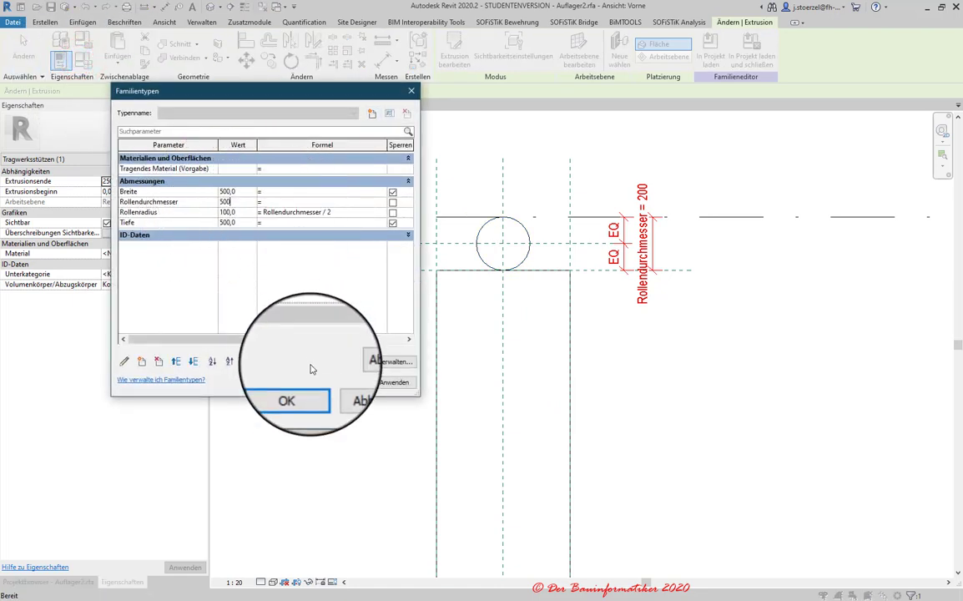
click(301, 383)
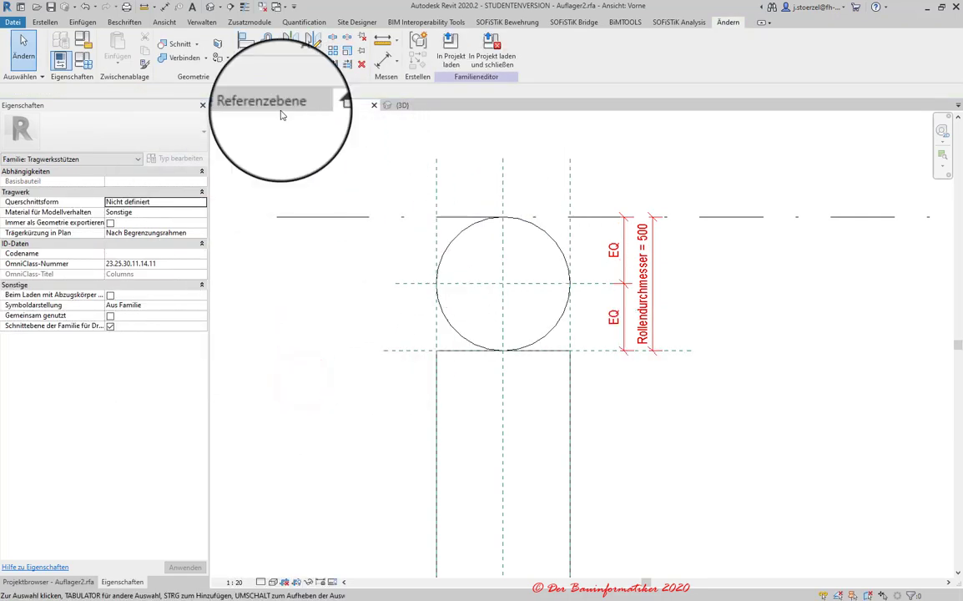
- Set Rollendurchmesser back to 200
click(84, 58)
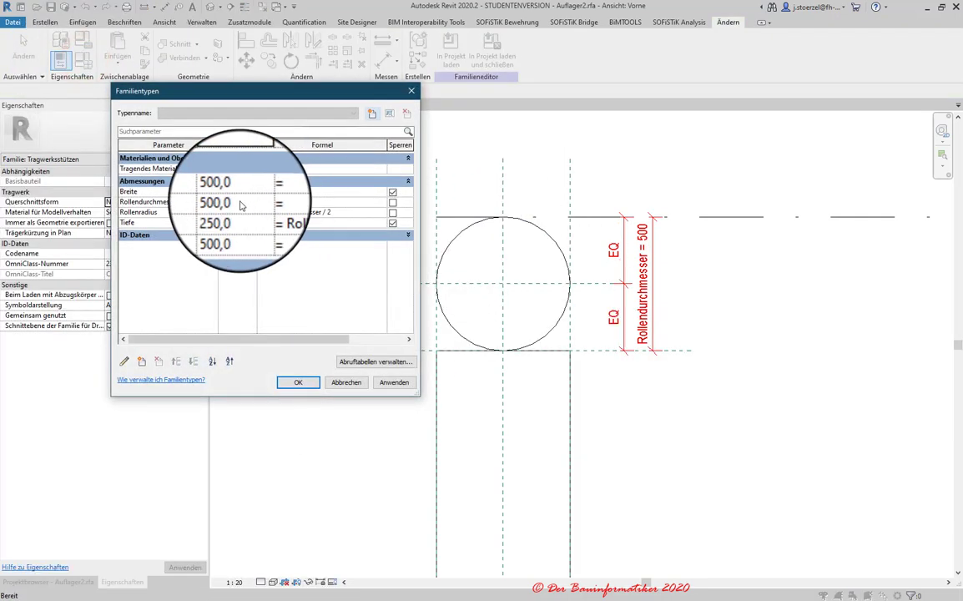
click(240, 204)
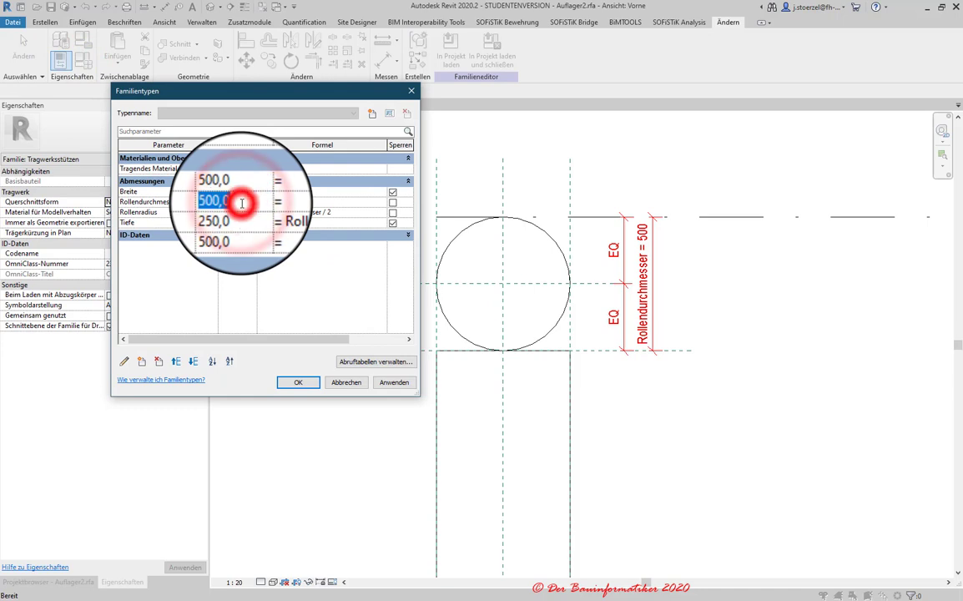
text(200)
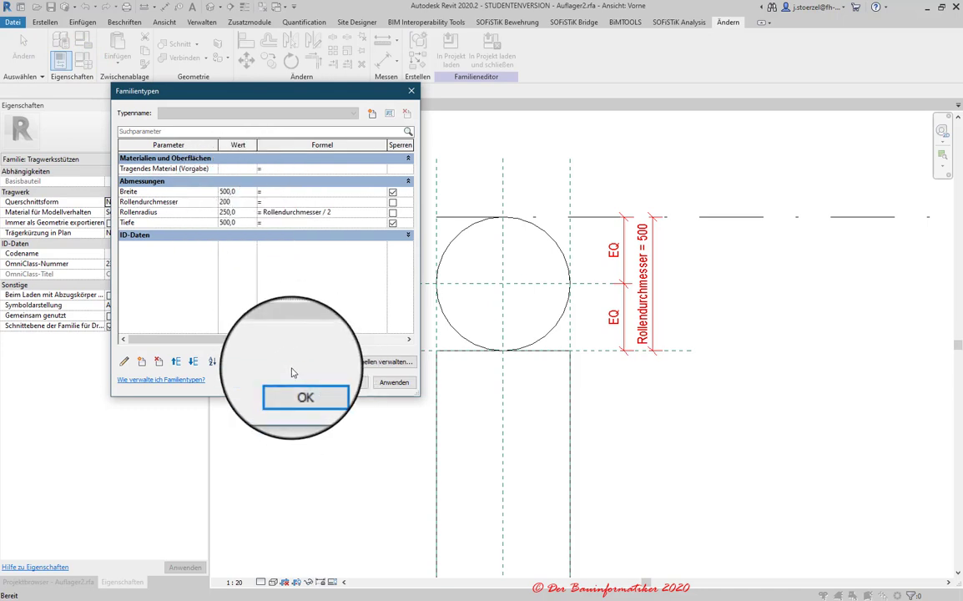
click(296, 384)
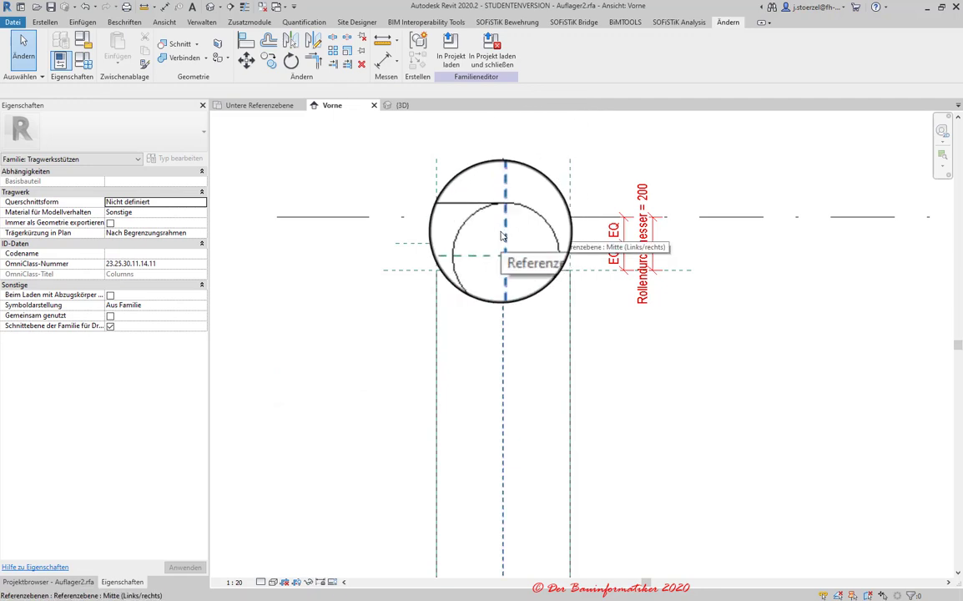
- Check the support in the 3D view and the Untere Referenzebene plan, then show the Project Browser
click(401, 106)
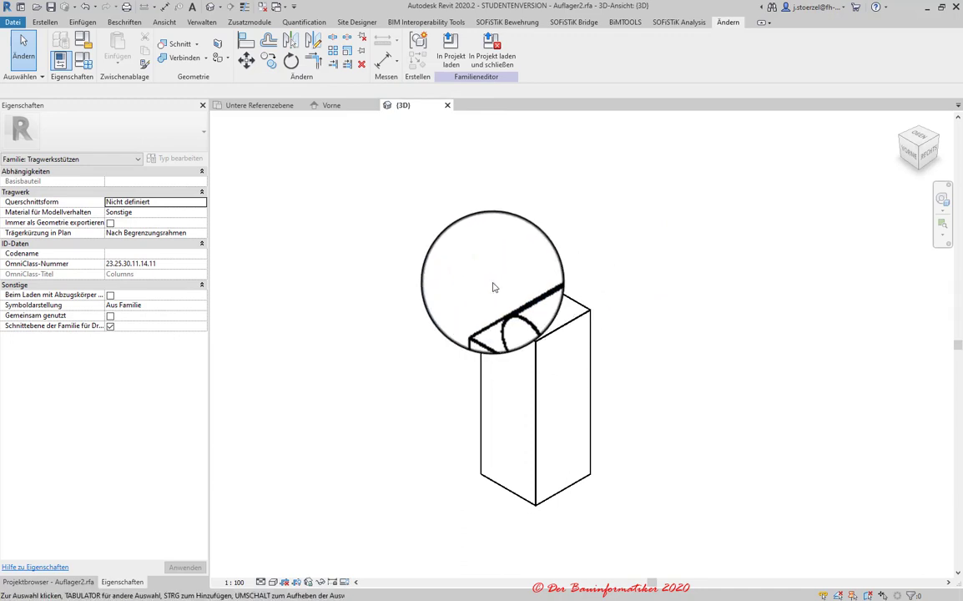
click(273, 107)
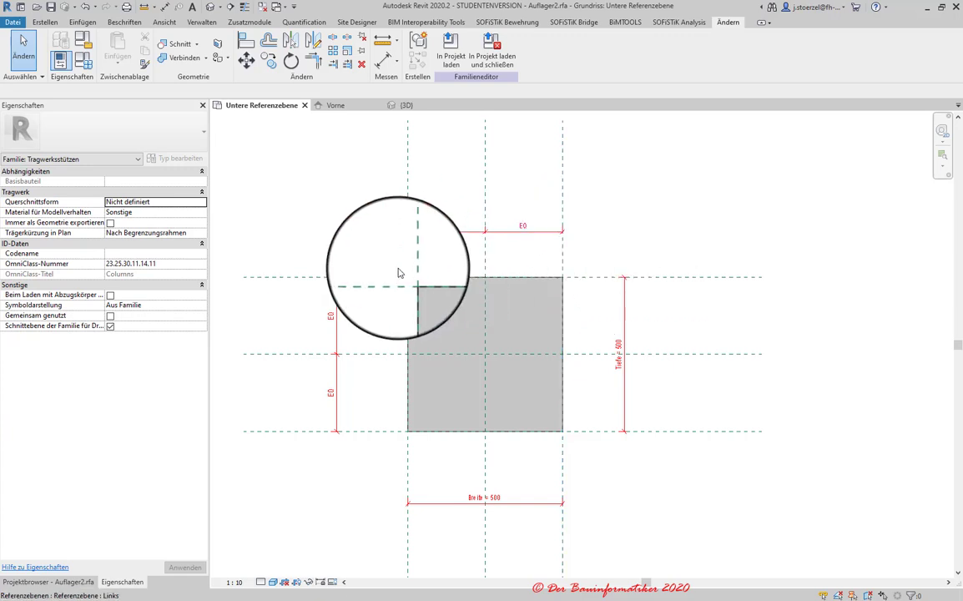
click(82, 588)
click(138, 584)
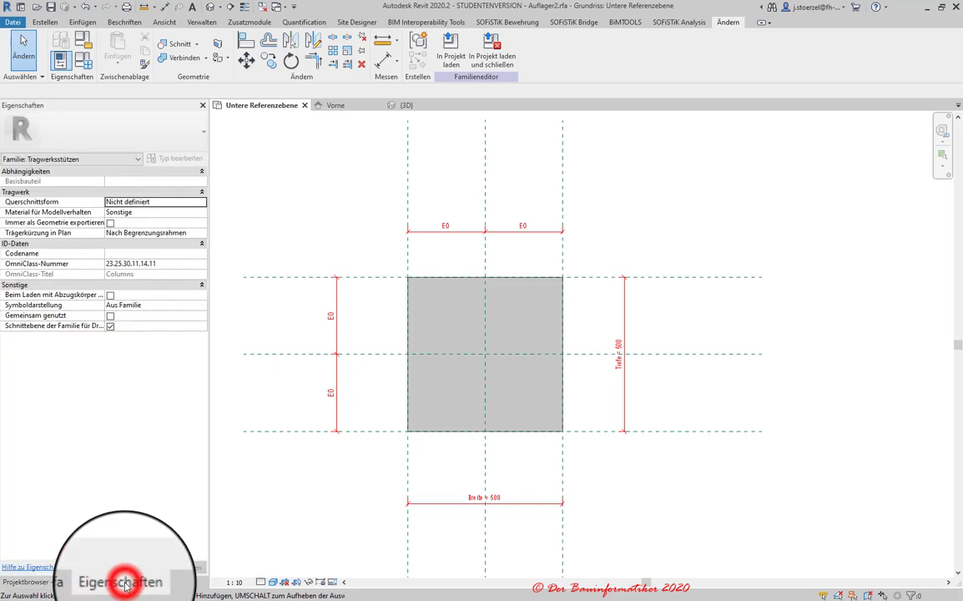
click(75, 584)
- In the Rechts elevation, stretch the roller's first end to its reference plane and lock it
click(57, 203)
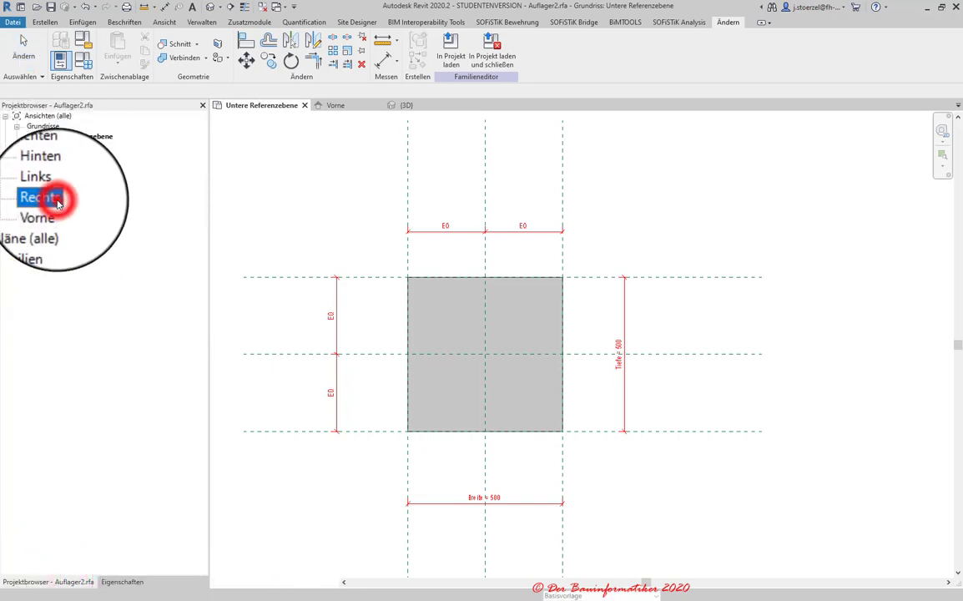
double_click(57, 203)
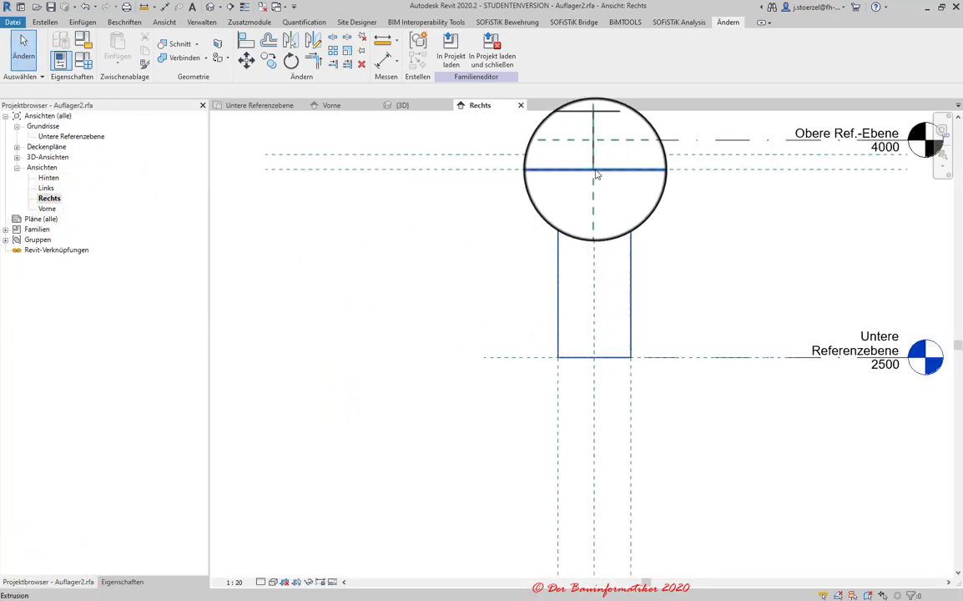
scroll(596, 173, up, 2)
middle_drag(575, 215, 504, 294)
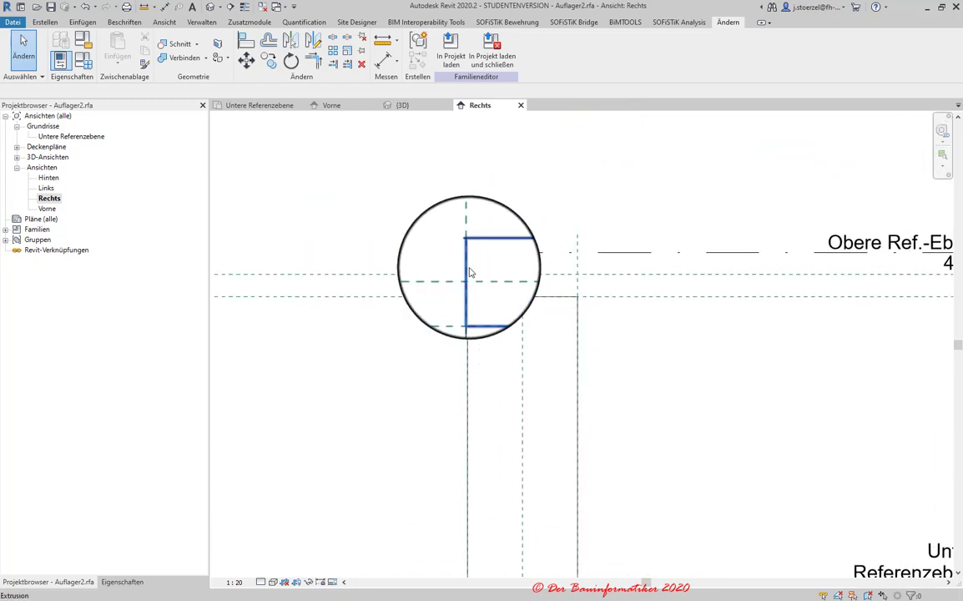
click(467, 273)
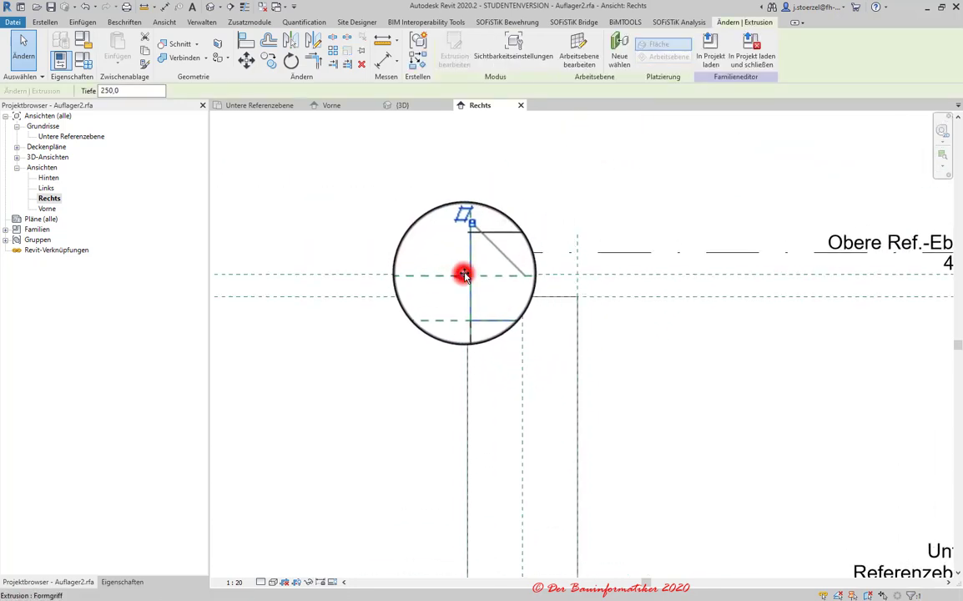
drag(464, 275, 470, 280)
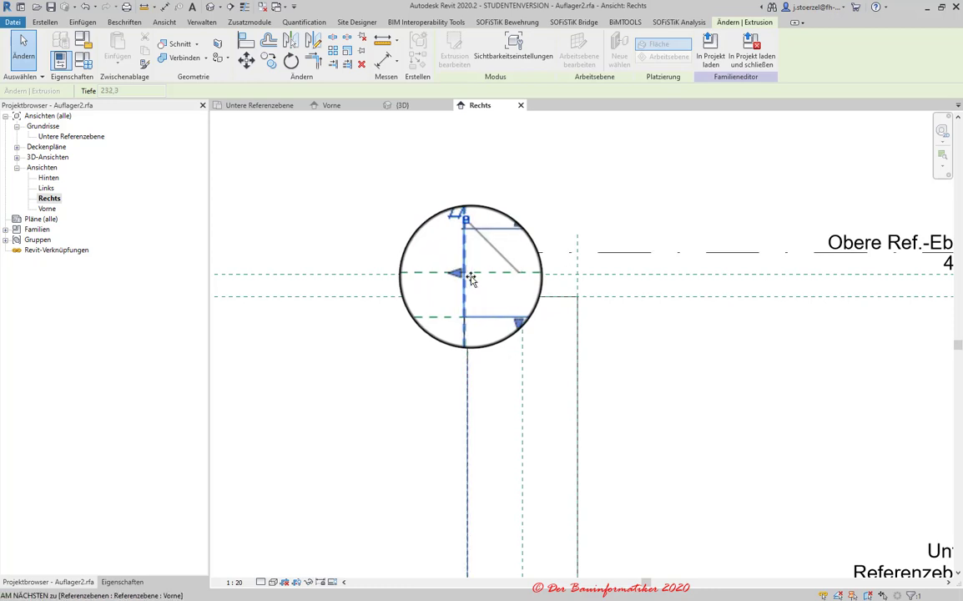
drag(471, 279, 443, 384)
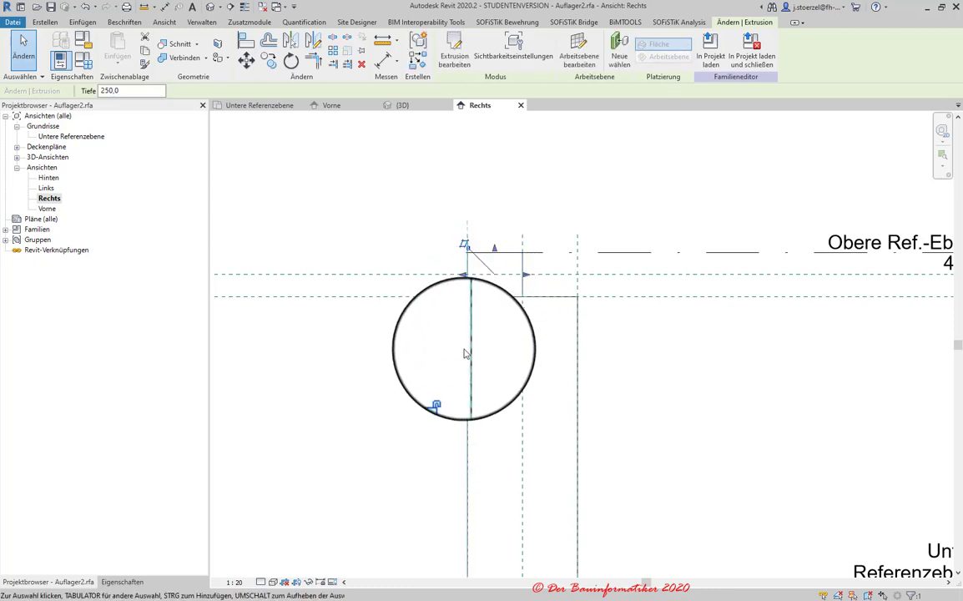
click(446, 378)
- Stretch the roller's other end to the far reference plane and lock it
scroll(556, 266, up, 2)
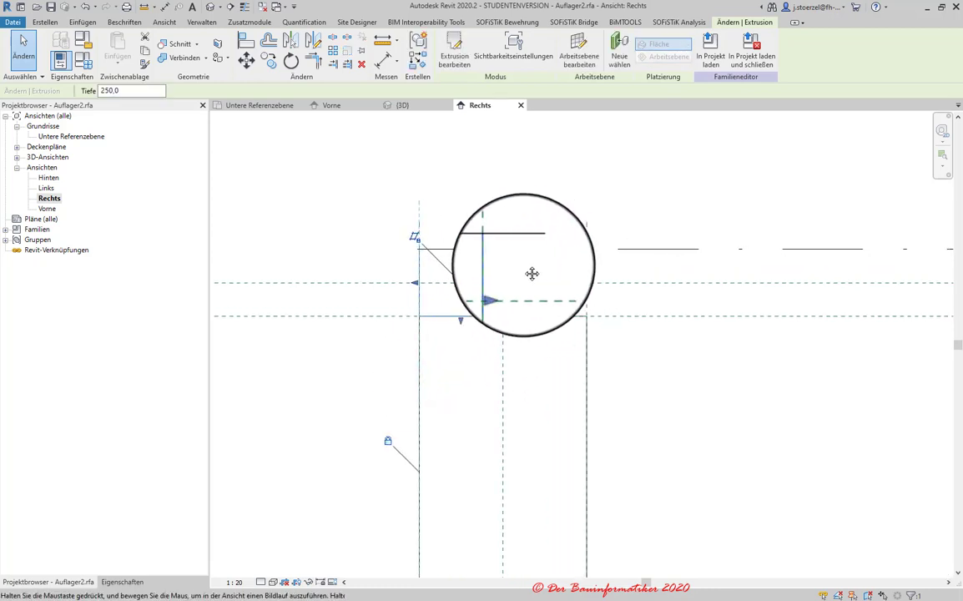
middle_drag(526, 276, 455, 279)
drag(423, 285, 504, 286)
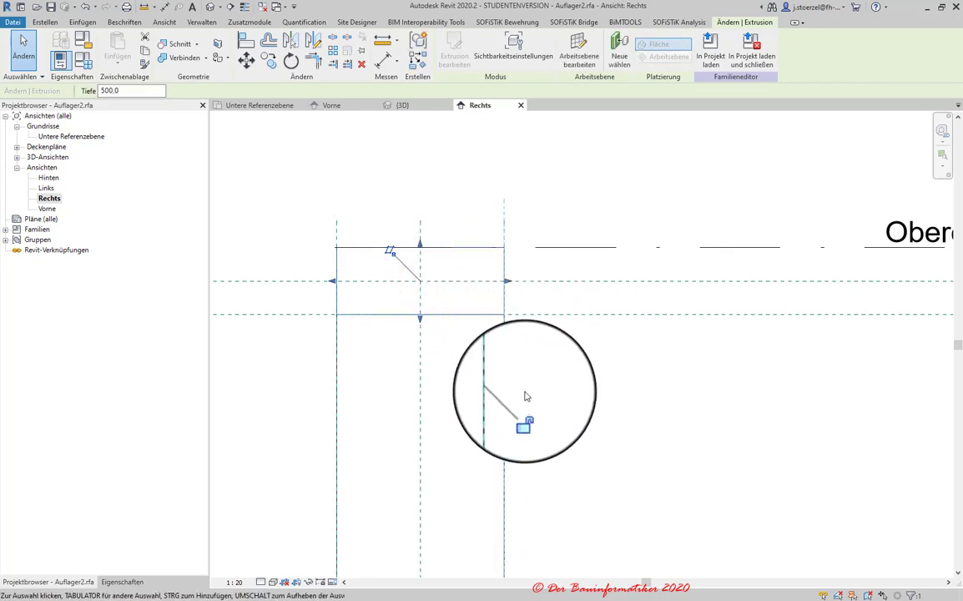
click(523, 408)
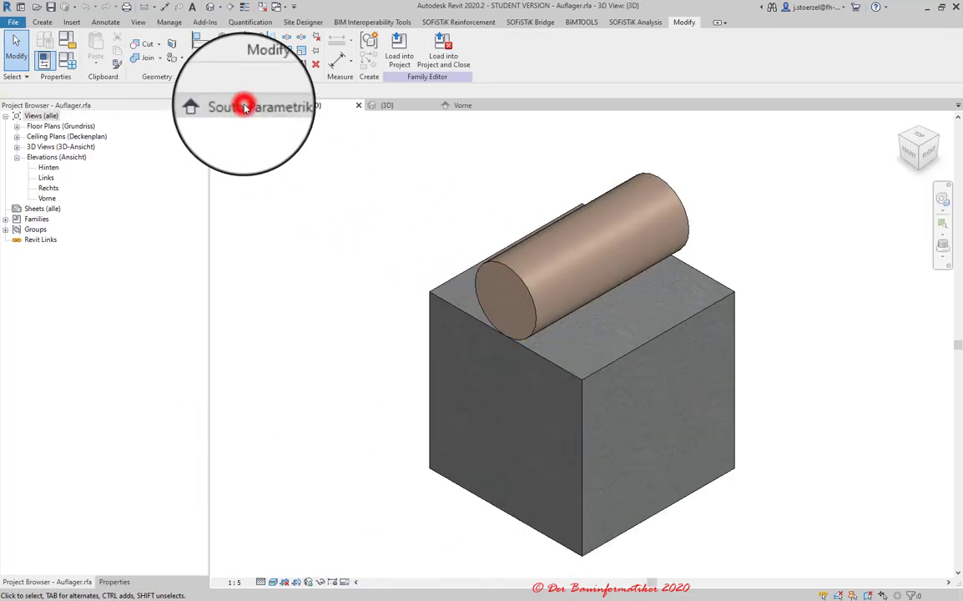
- Open the project's South elevation and frame the supports on grids A and B
click(243, 107)
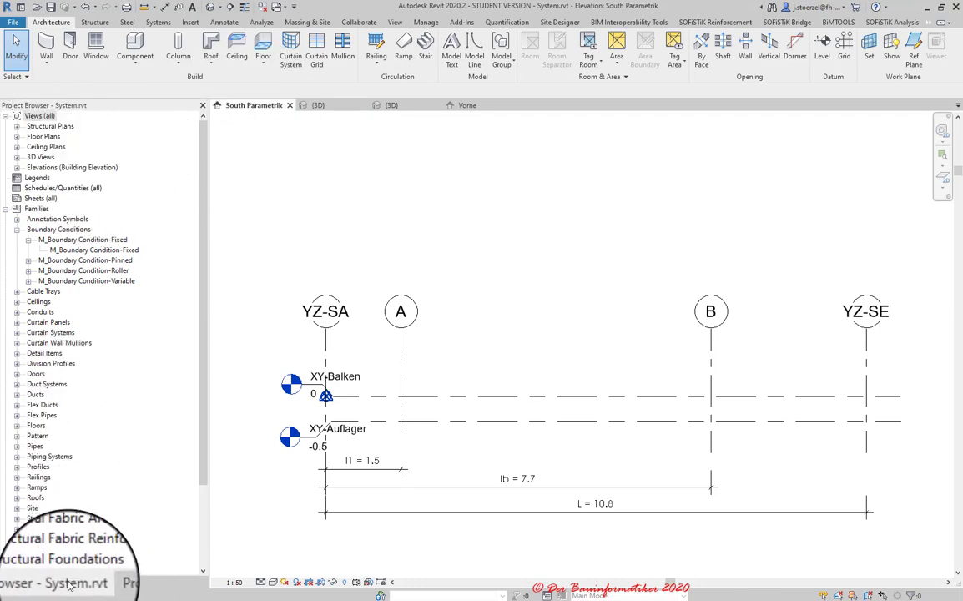
click(17, 170)
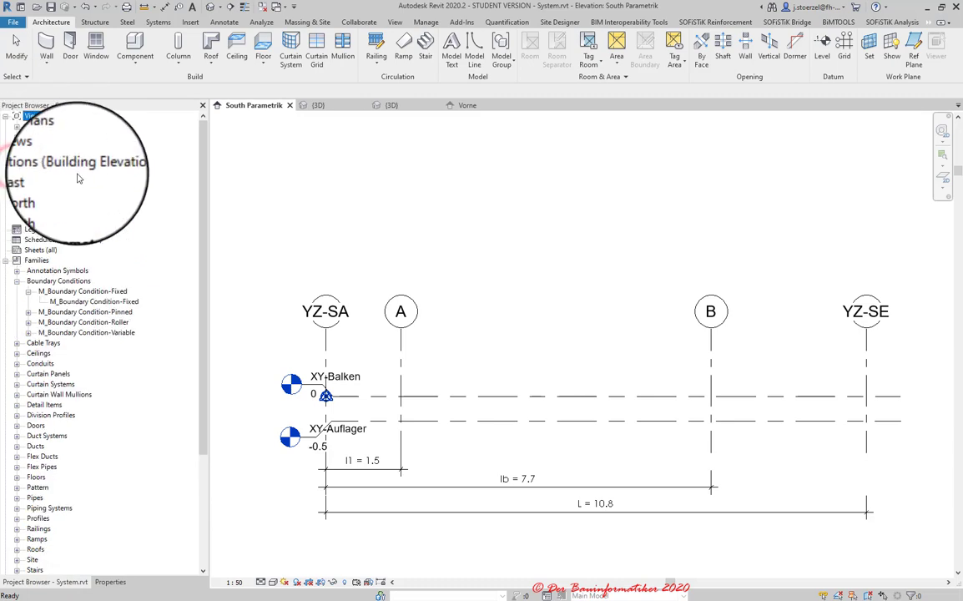
double_click(48, 198)
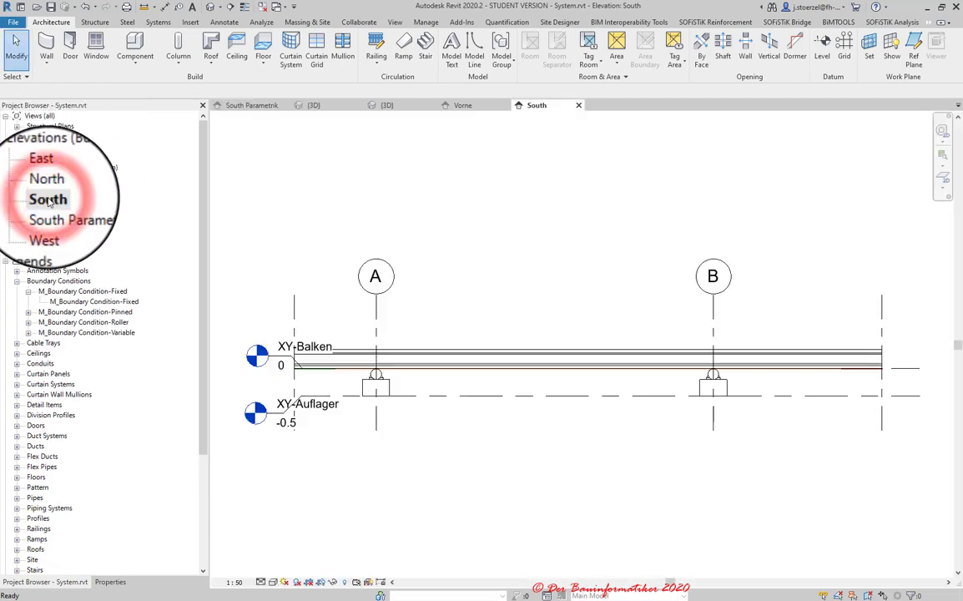
middle_drag(536, 456, 502, 389)
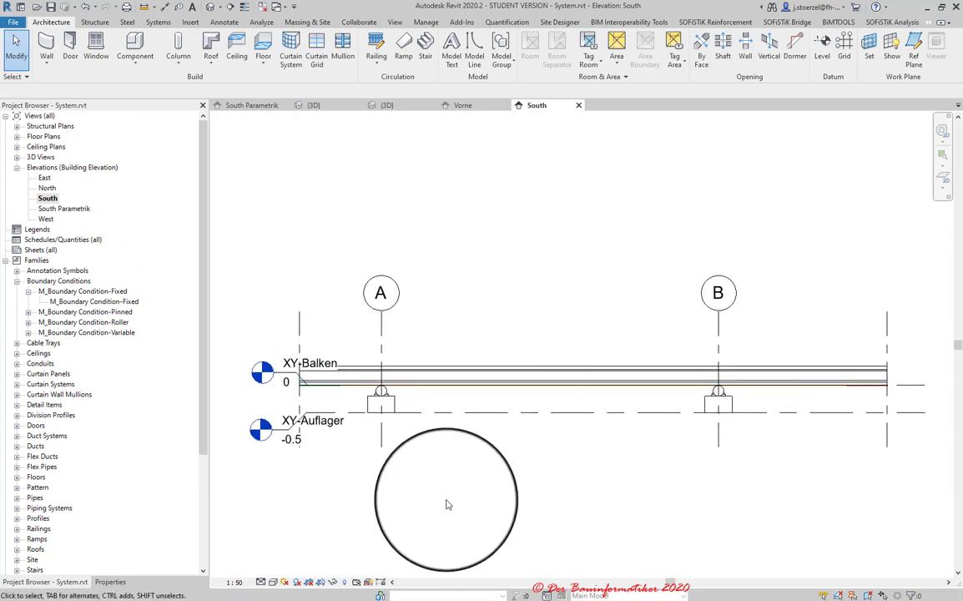
scroll(422, 488, up, 2)
middle_drag(422, 488, 420, 511)
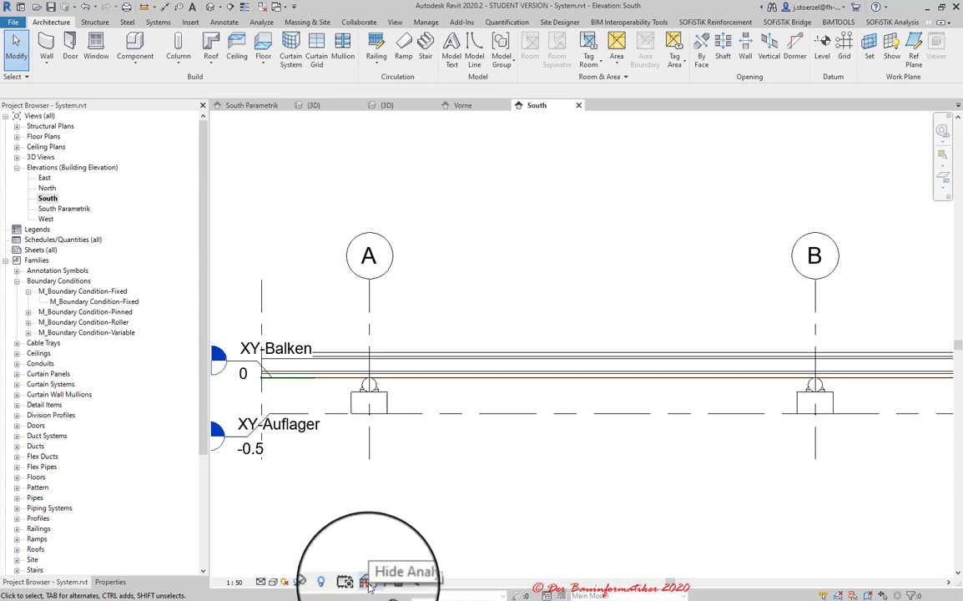
- Set the South elevation to Coarse detail so the supports show as triangles
click(262, 584)
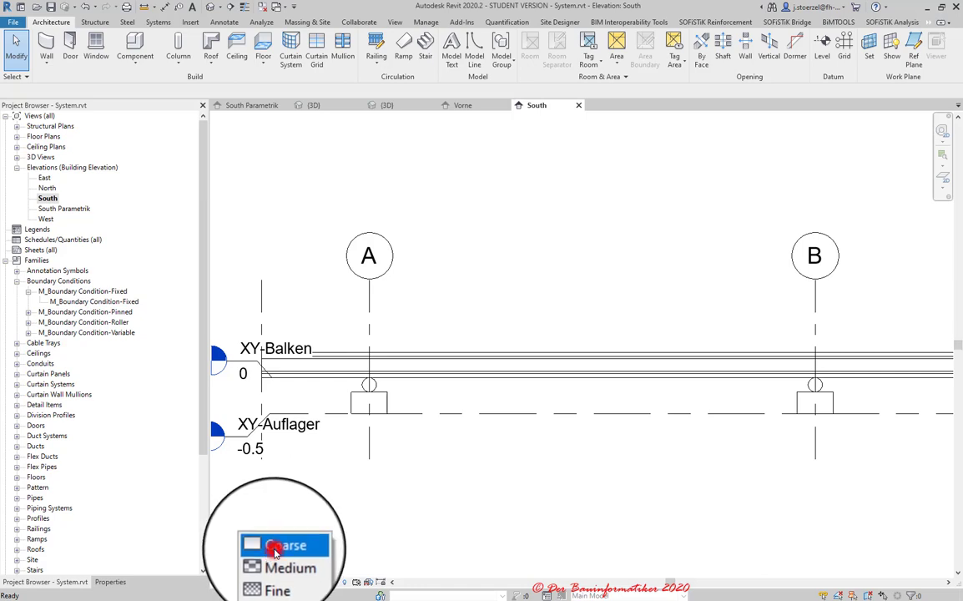
click(276, 547)
scroll(542, 367, down, 1)
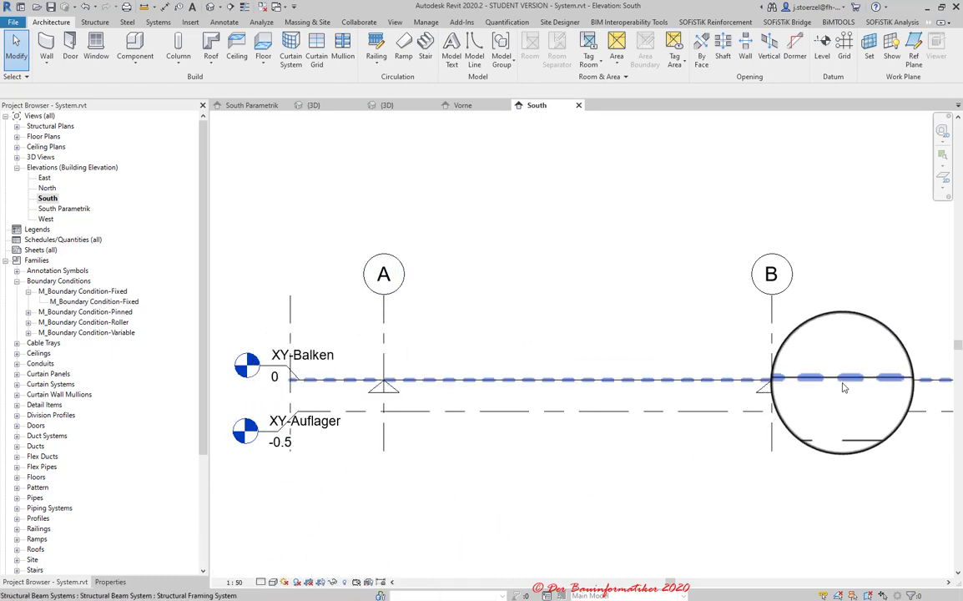
scroll(379, 399, up, 2)
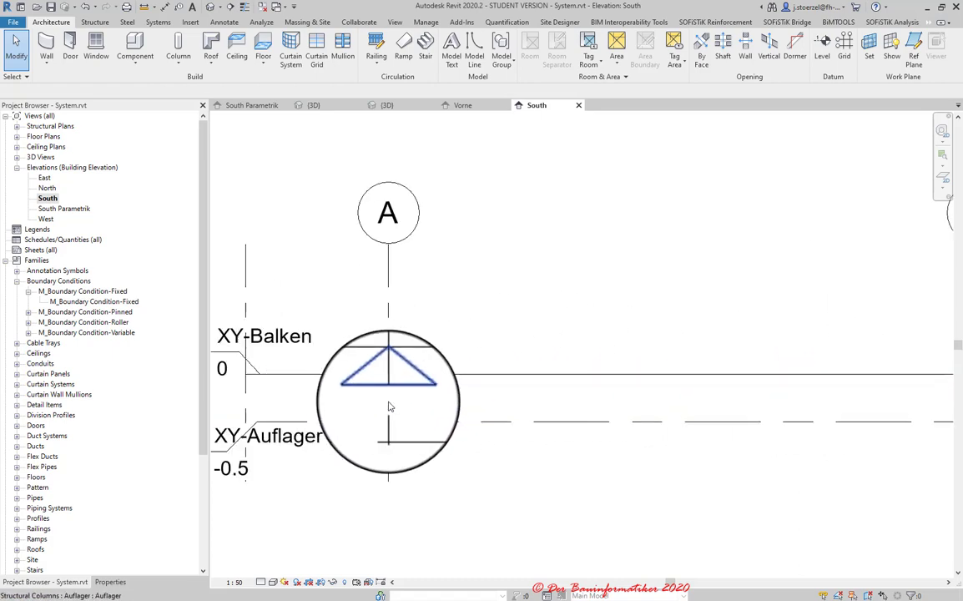
scroll(400, 396, down, 2)
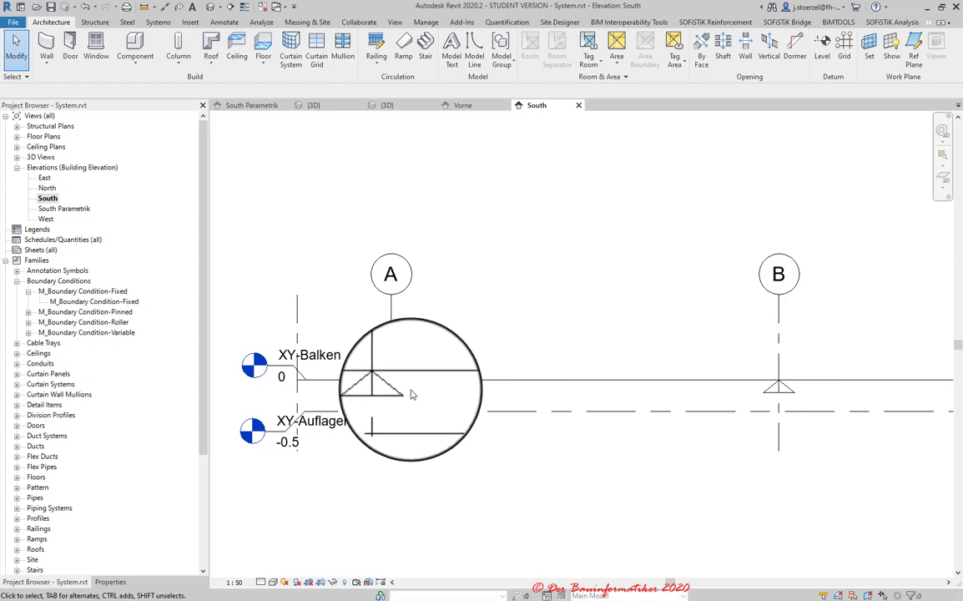
click(307, 107)
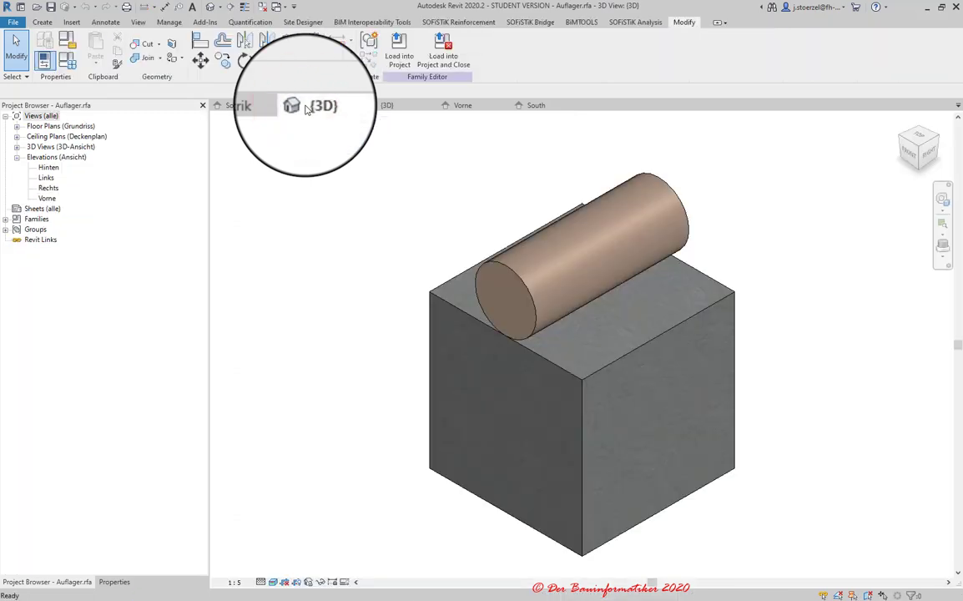
- Set the project's 3D view to Coarse detail and bring up the Auflager2.rfa family editor
click(385, 105)
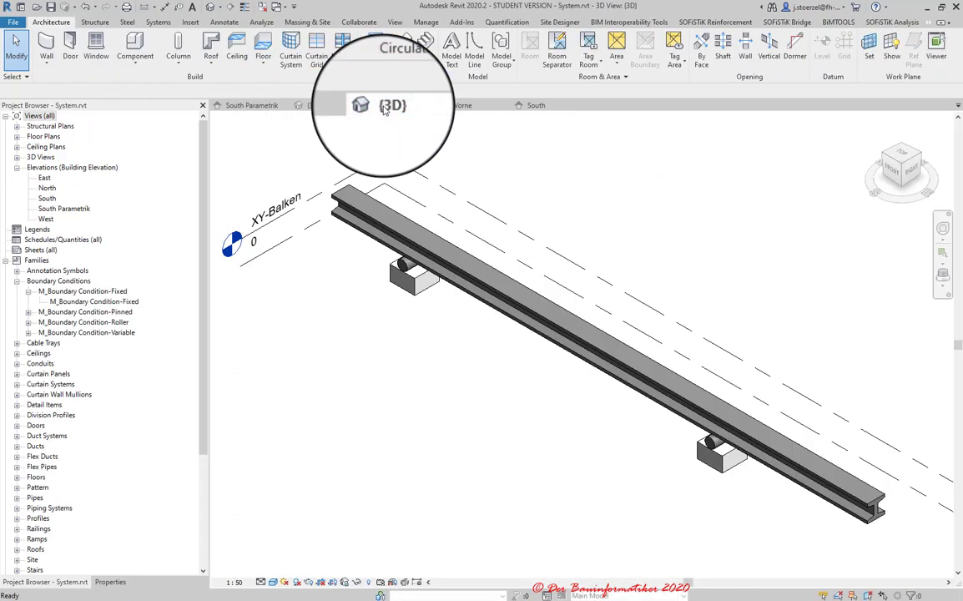
click(261, 581)
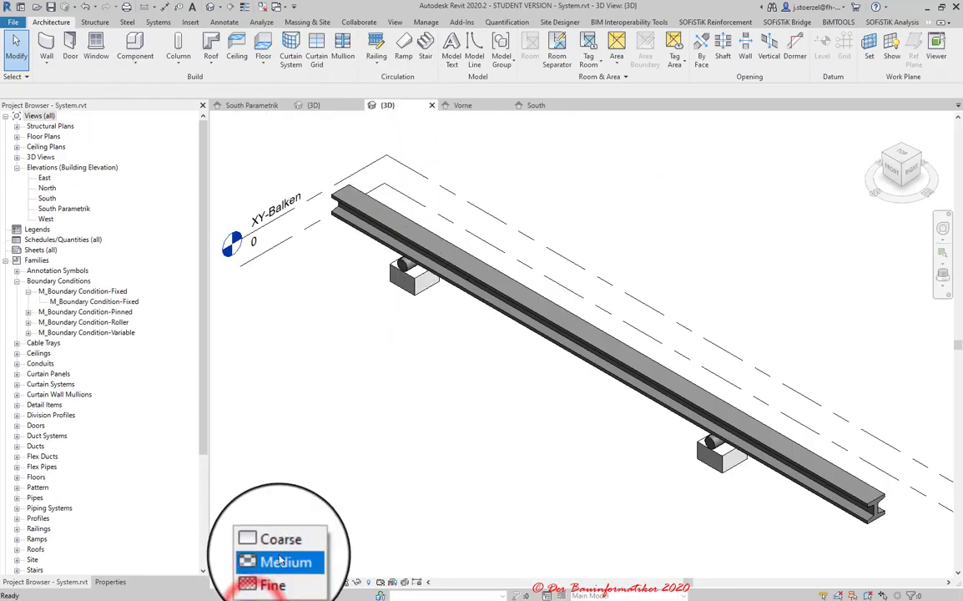
click(277, 540)
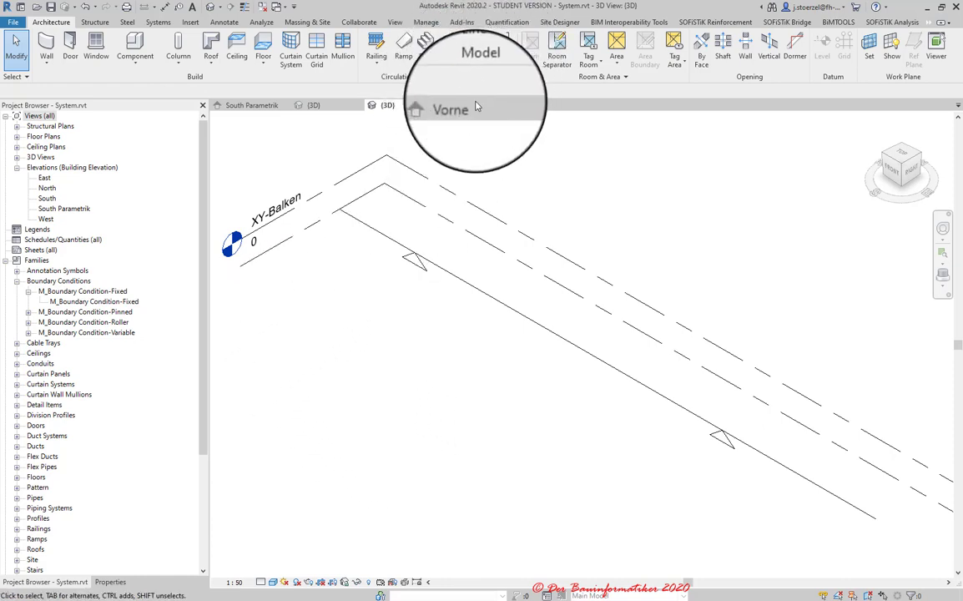
click(928, 10)
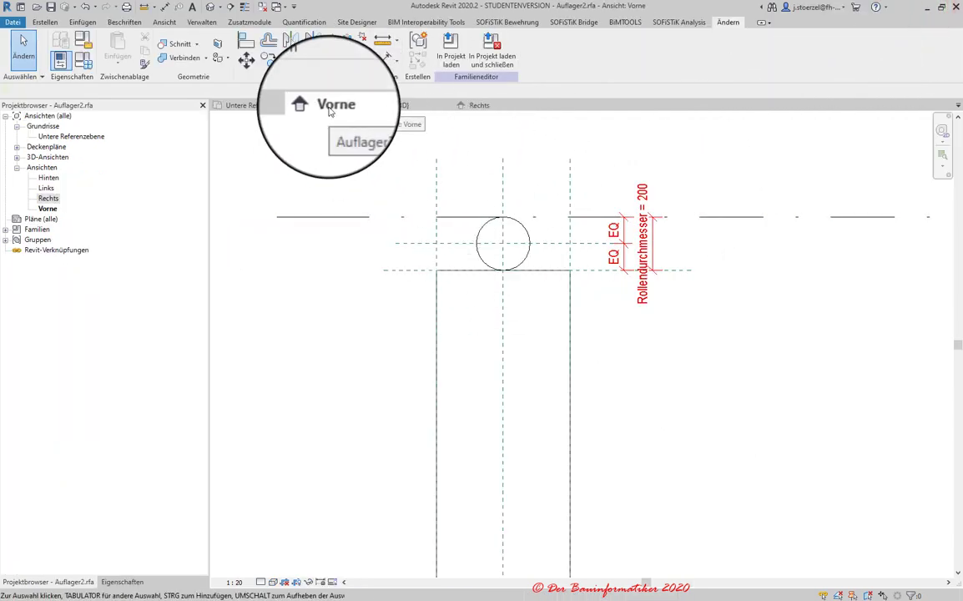
- Set the work plane to Mitte (Vorne/hinten), check Untere Referenzebene, and return to Vorne
click(46, 22)
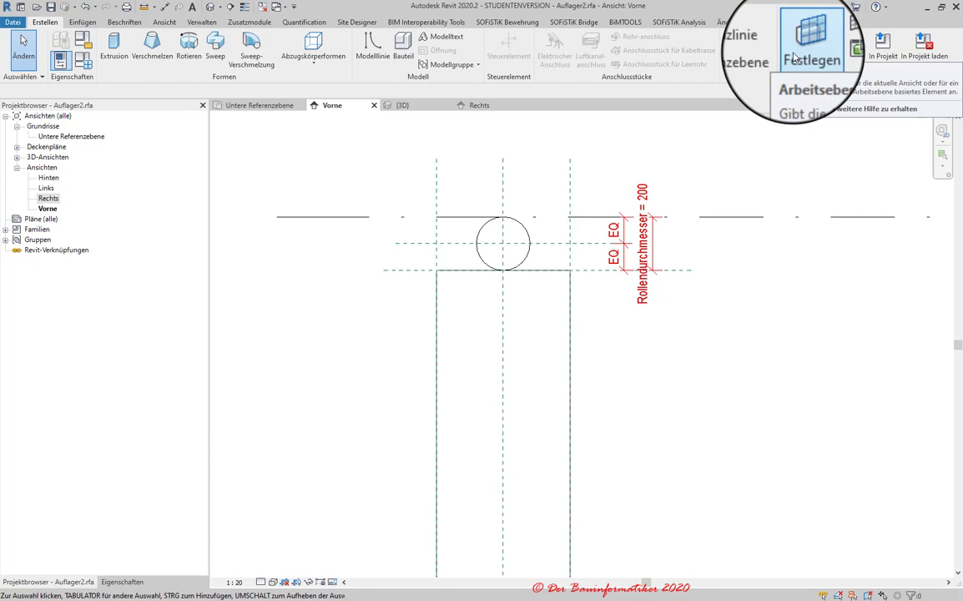
click(801, 56)
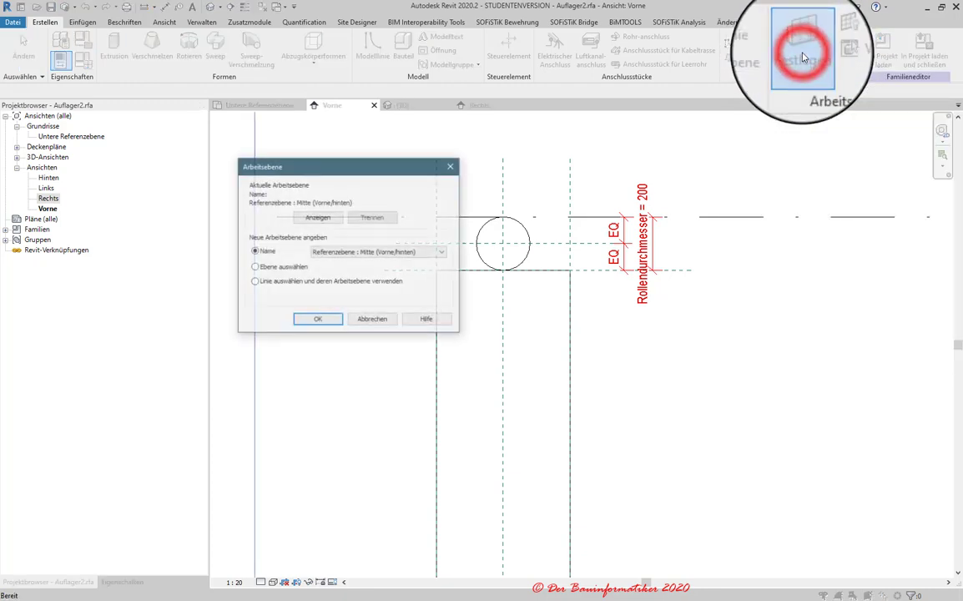
click(318, 322)
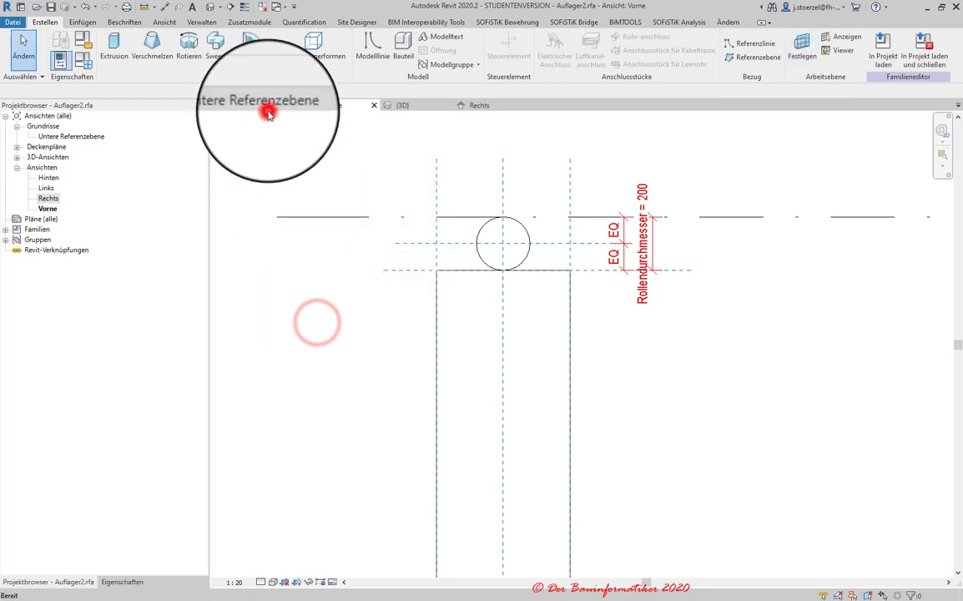
click(265, 108)
drag(461, 359, 538, 357)
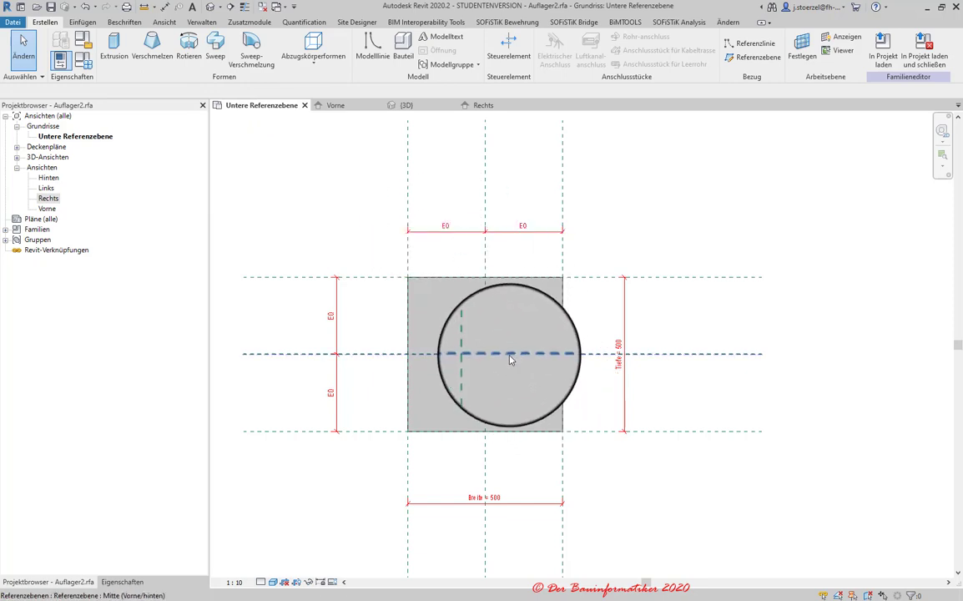
click(336, 105)
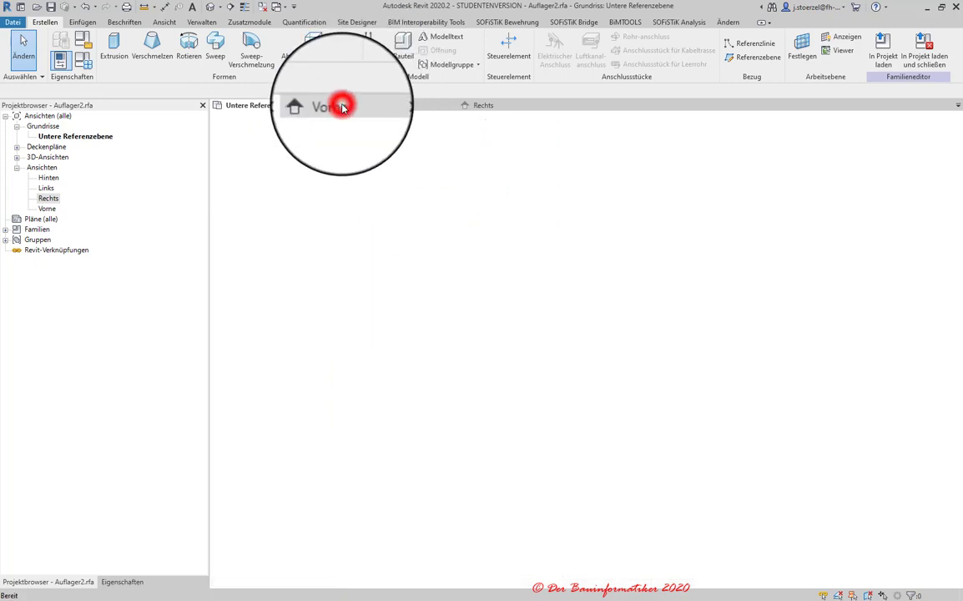
mouse_move(402, 139)
middle_down()
mouse_move(422, 160)
mouse_move(365, 190)
middle_up()
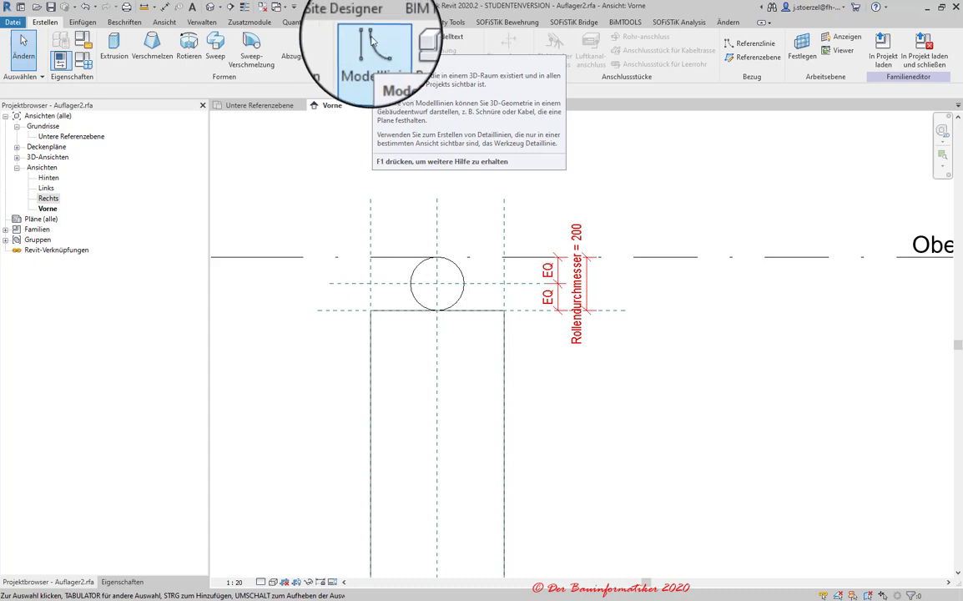
- Draw symbolic lines from the block's top-left corner up to the roller's top and down to the top-right corner
click(134, 27)
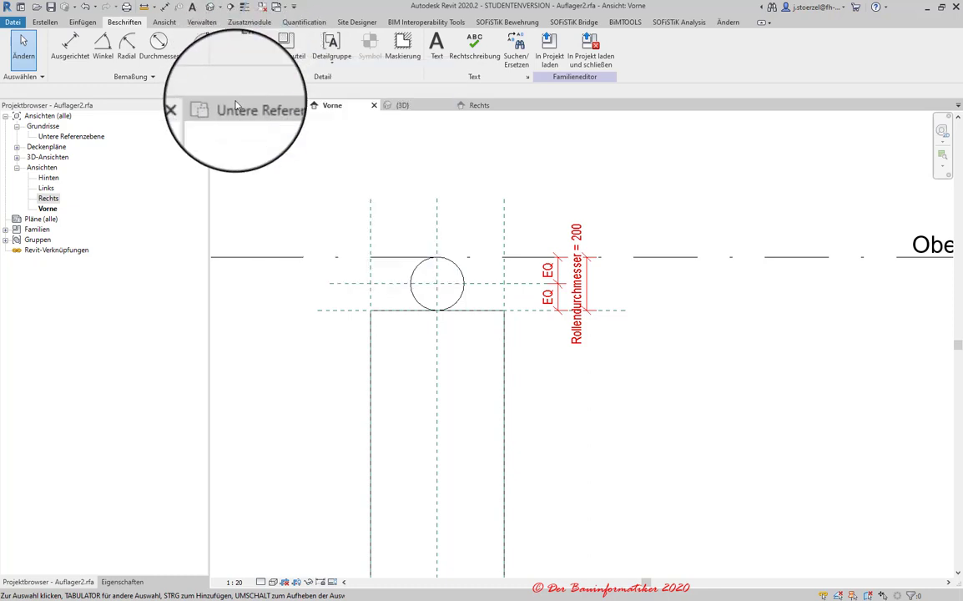
click(242, 51)
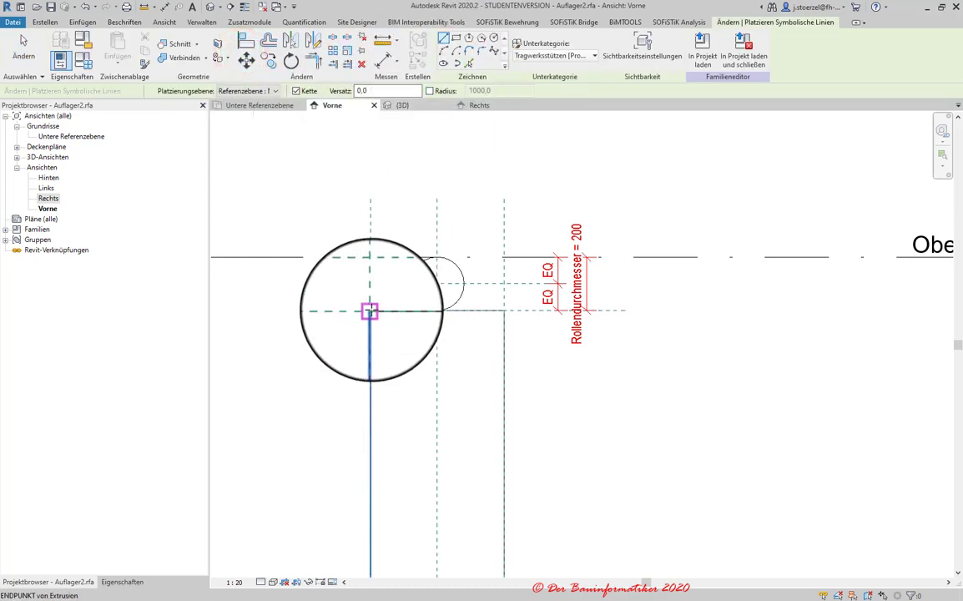
click(370, 310)
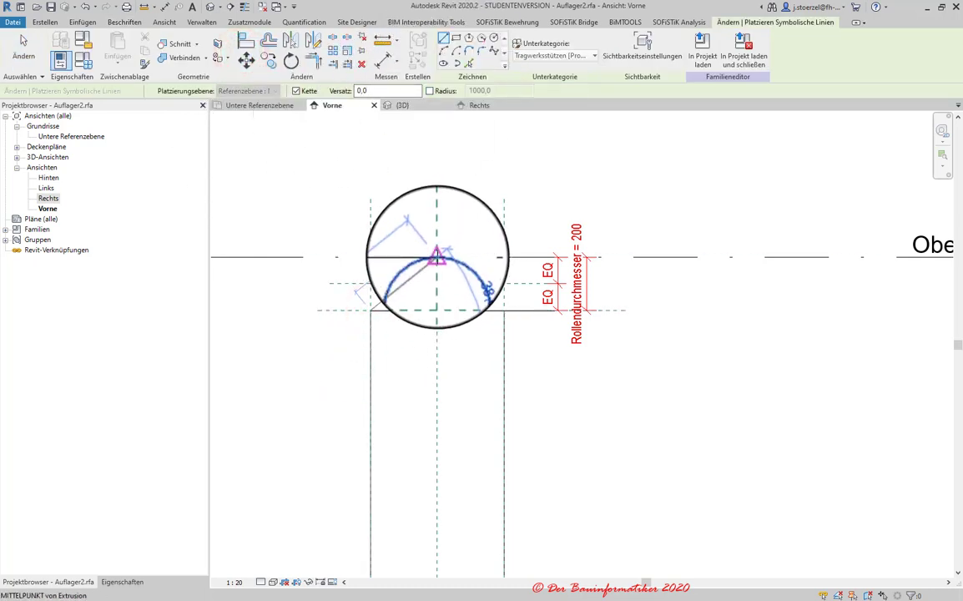
click(437, 257)
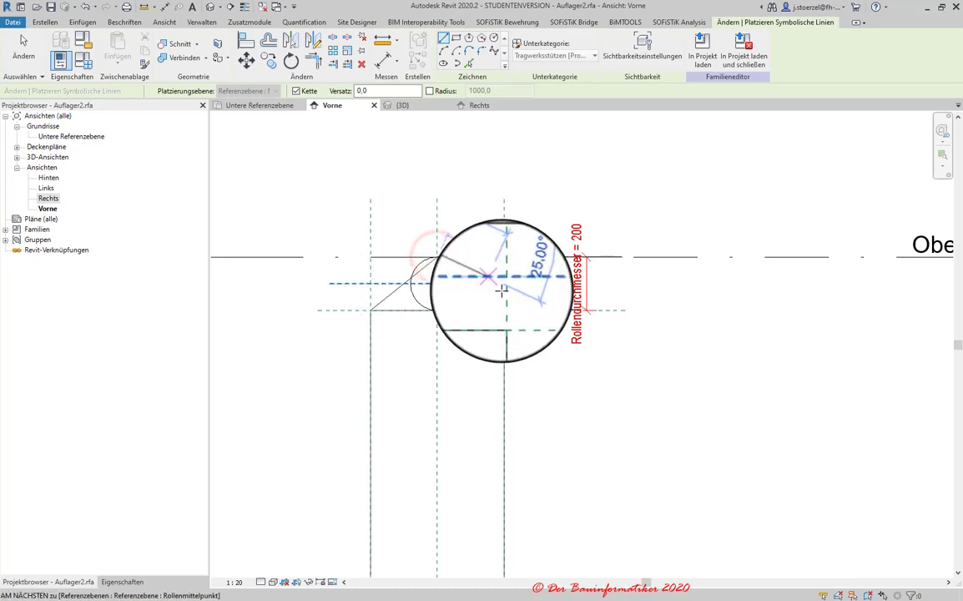
click(503, 311)
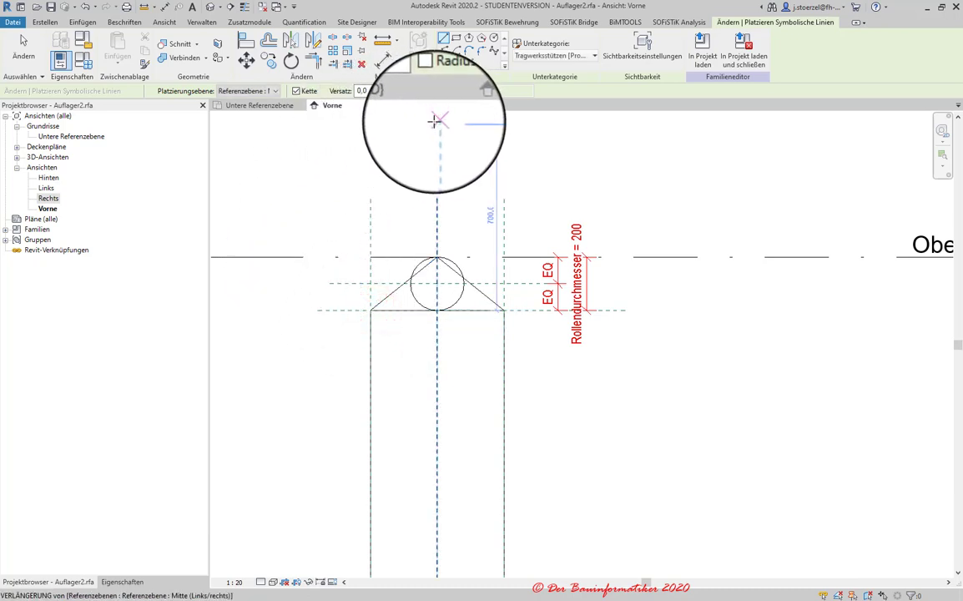
key(Escape)
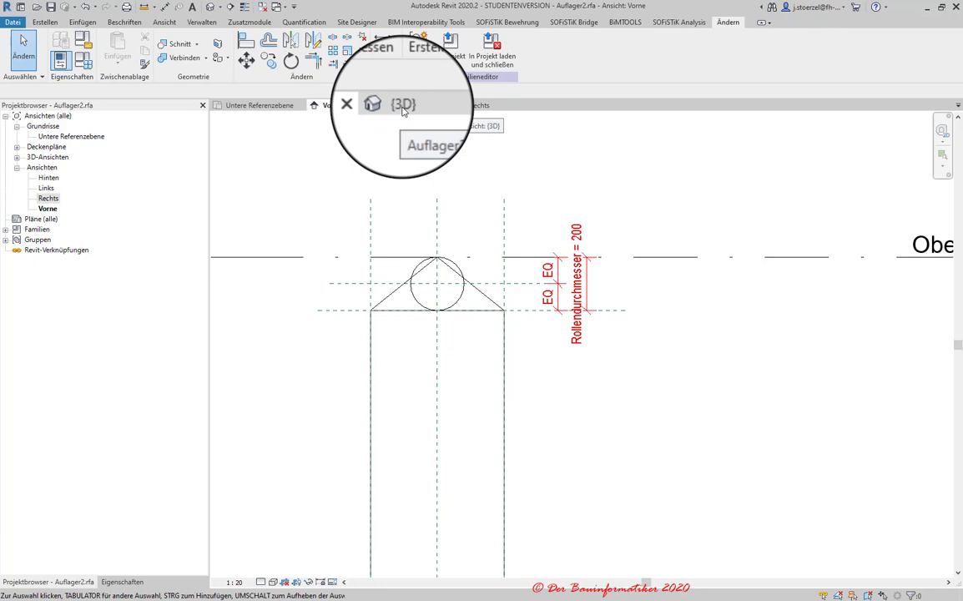
- Inspect the family's 3D view in Wireframe style, then return to the Vorne elevation
click(402, 110)
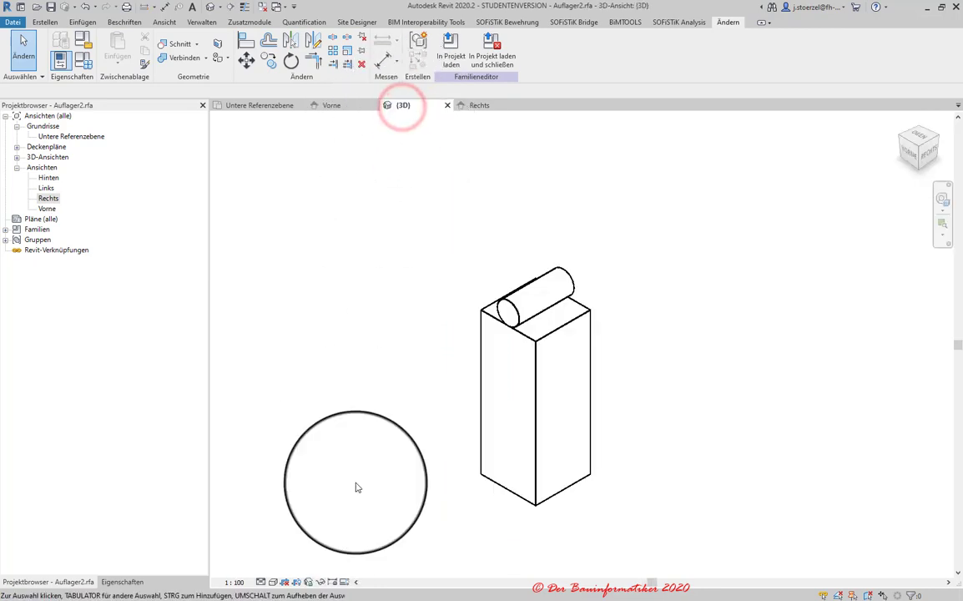
click(254, 583)
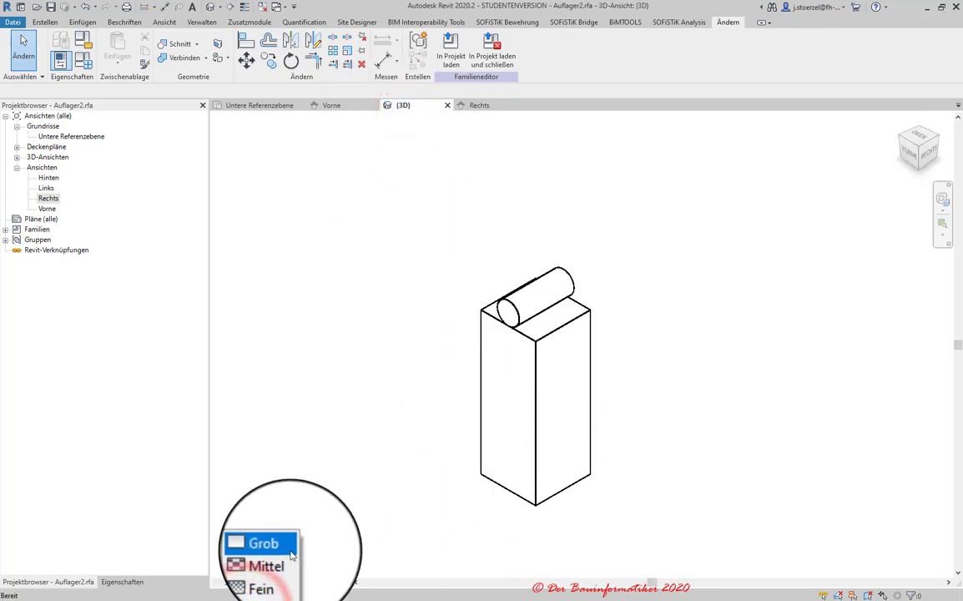
click(275, 584)
click(299, 512)
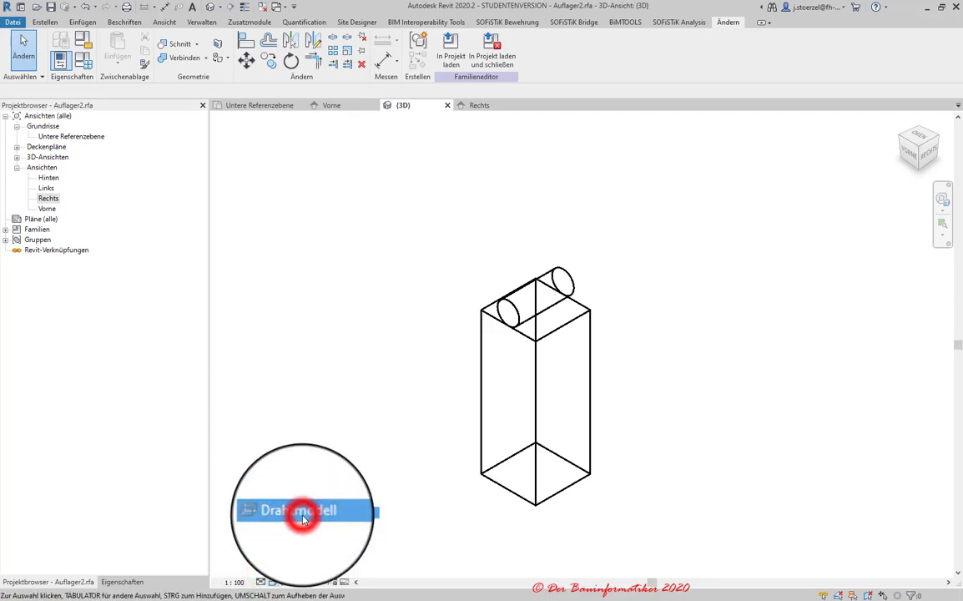
scroll(652, 362, up, 3)
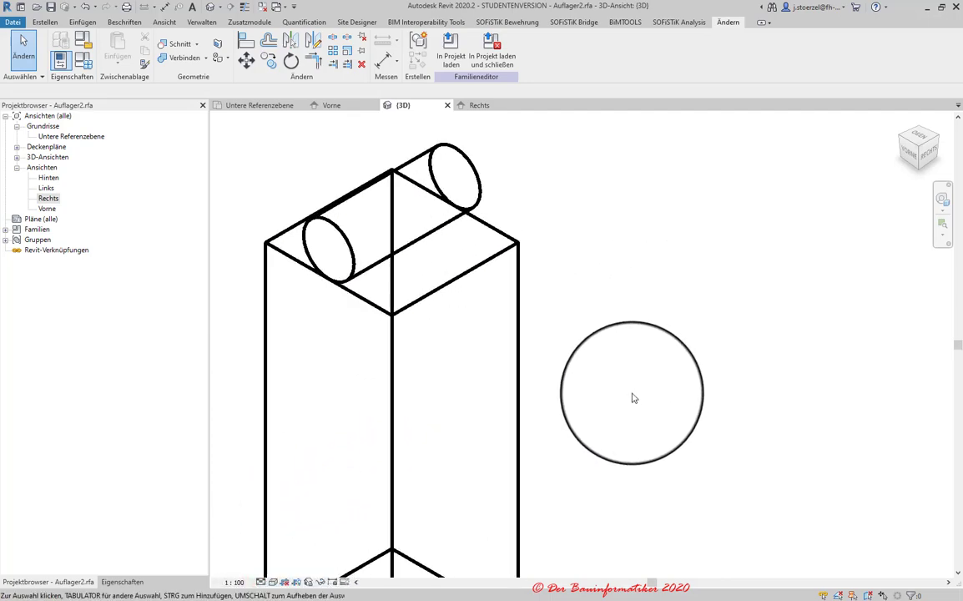
mouse_move(625, 415)
shift+middle_down()
mouse_move(490, 393)
mouse_move(688, 381)
mouse_move(585, 383)
mouse_move(624, 389)
shift+middle_up()
scroll(591, 333, down, 3)
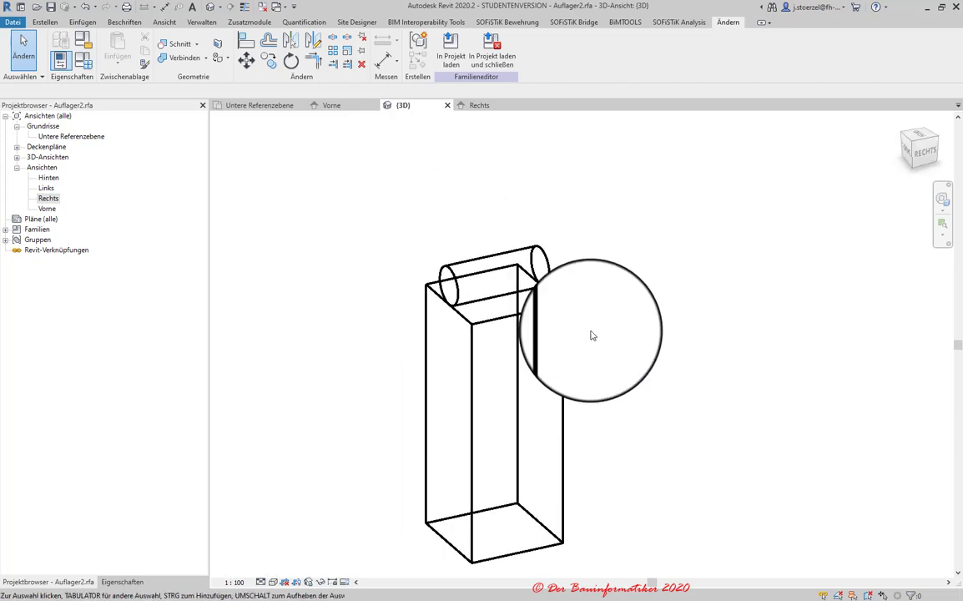
click(332, 106)
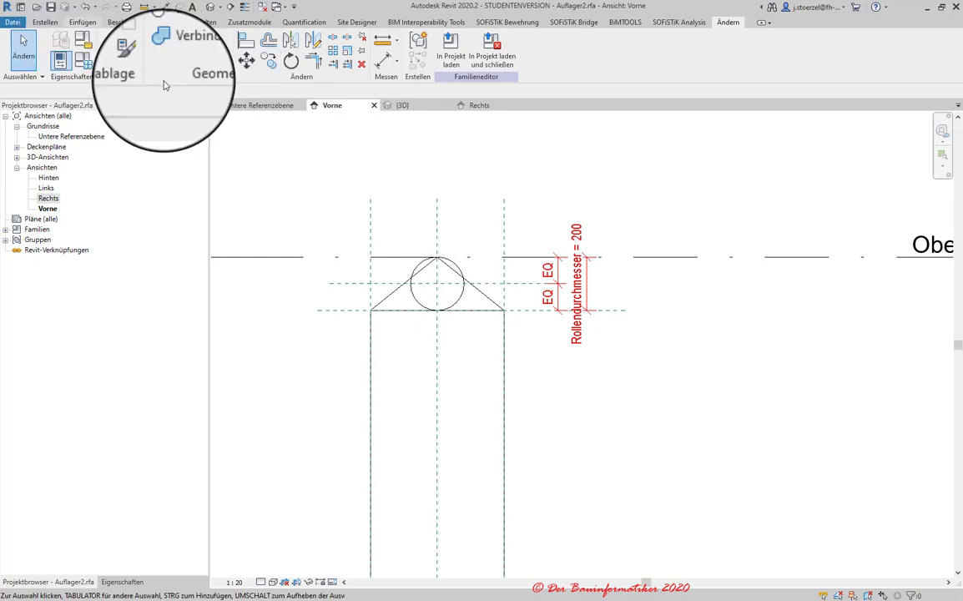
- Window-select around the roller and filter out Tragwerksstützen, keeping only the three symbolic lines
click(477, 289)
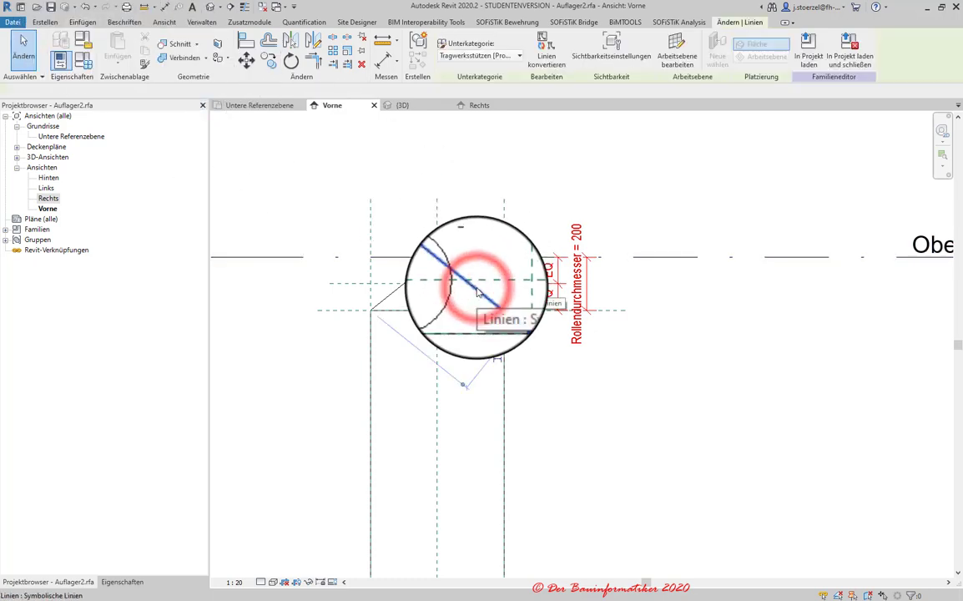
mouse_move(317, 206)
mouse_down()
mouse_move(424, 323)
mouse_move(527, 351)
mouse_up()
click(590, 52)
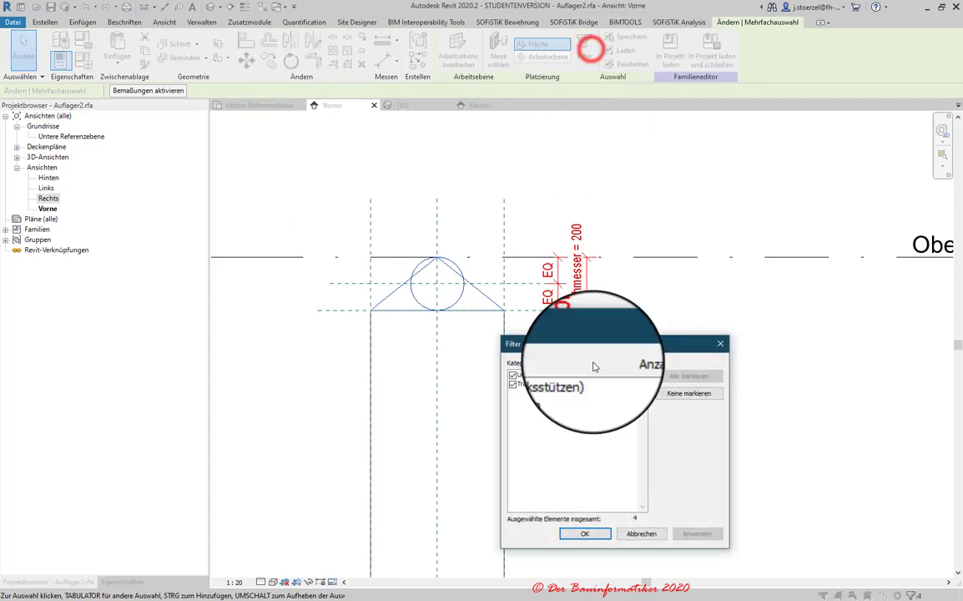
click(512, 384)
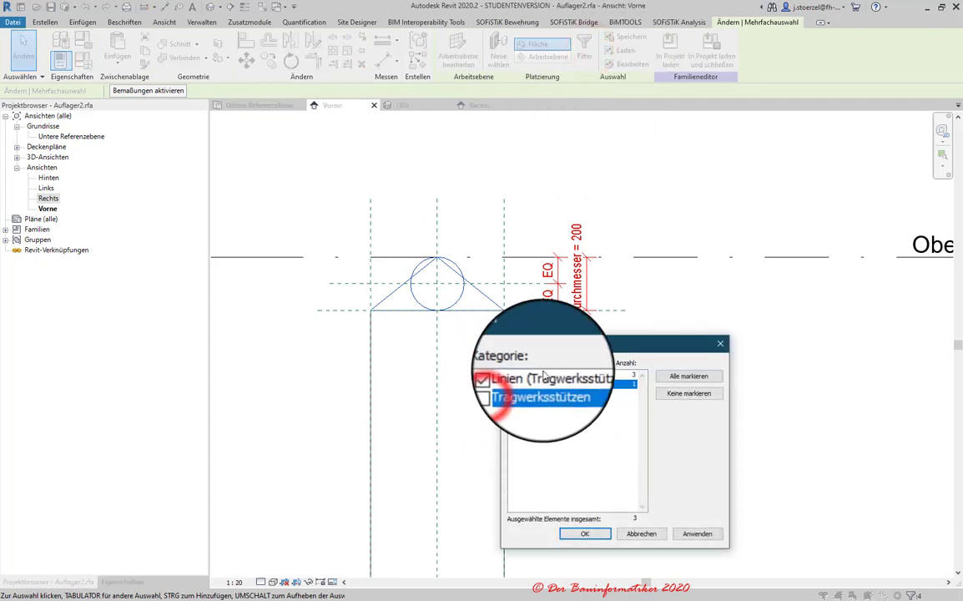
click(584, 532)
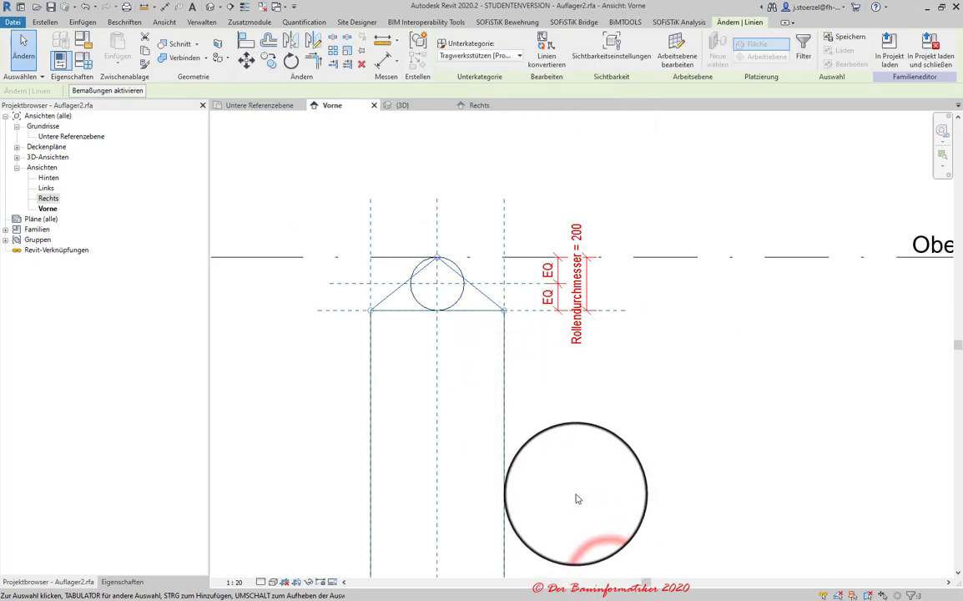
drag(583, 493, 453, 343)
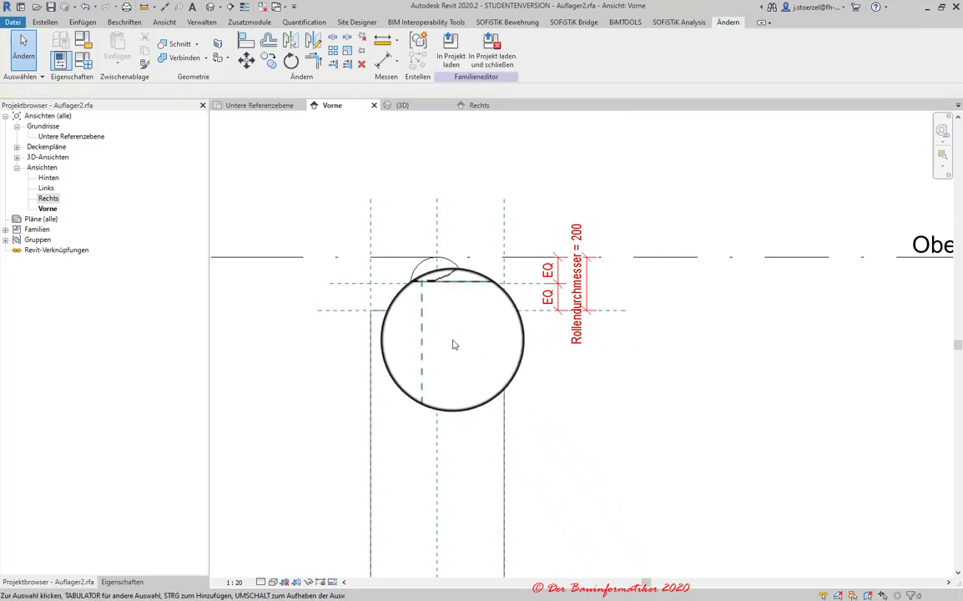
middle_drag(453, 343, 501, 343)
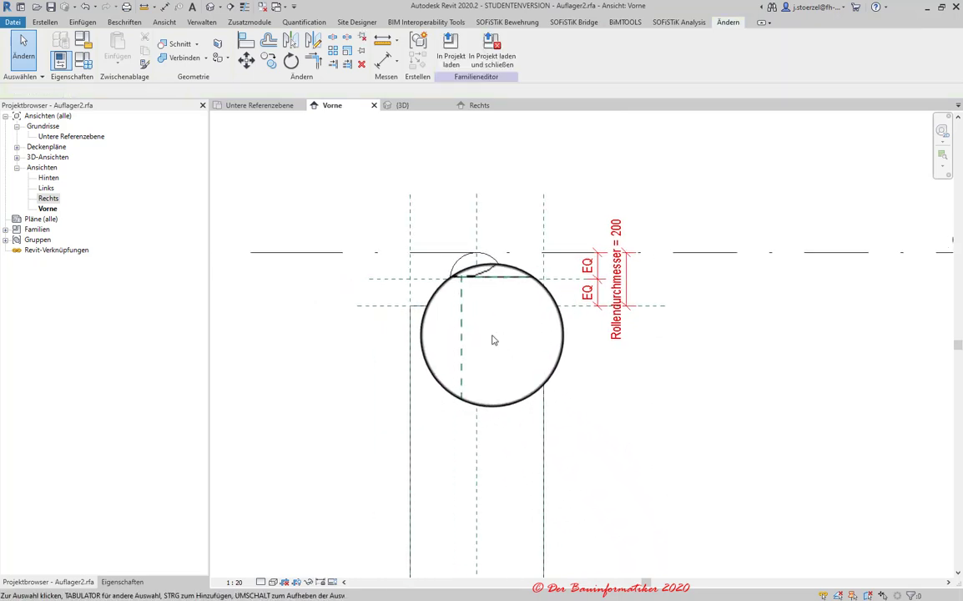
drag(491, 339, 492, 326)
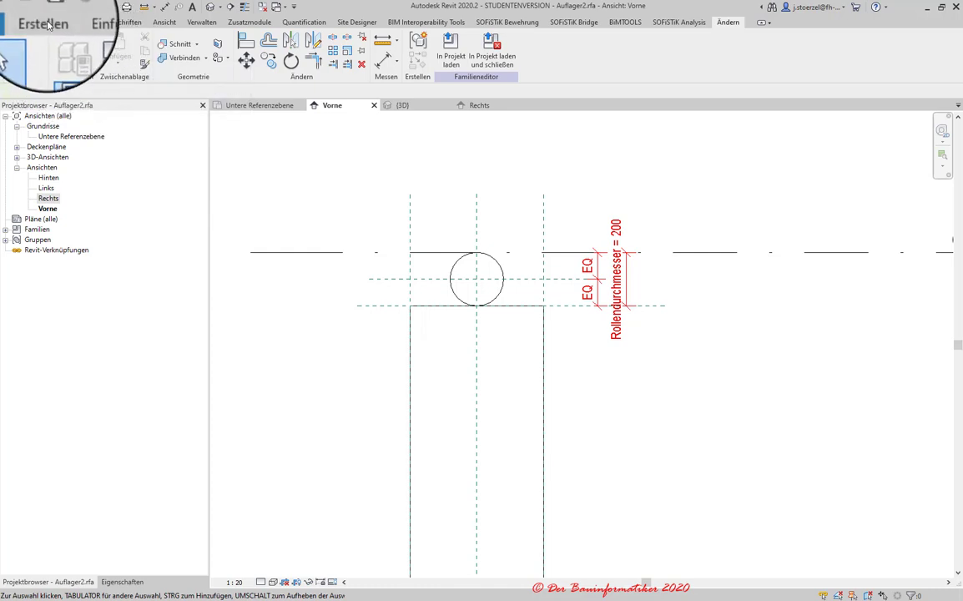
- Hide the support body solid at coarse detail by unchecking Grob in its visibility settings
click(46, 22)
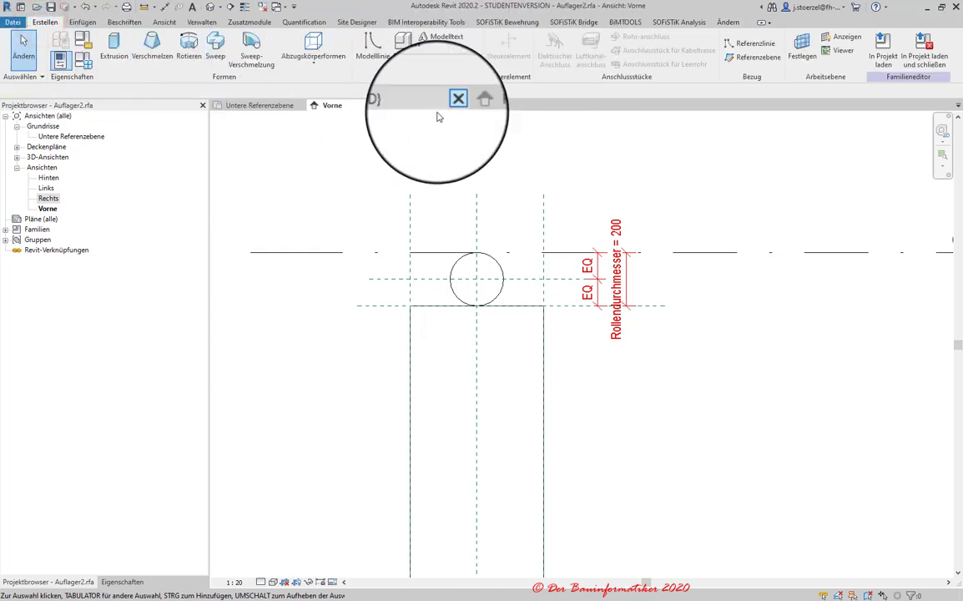
click(412, 320)
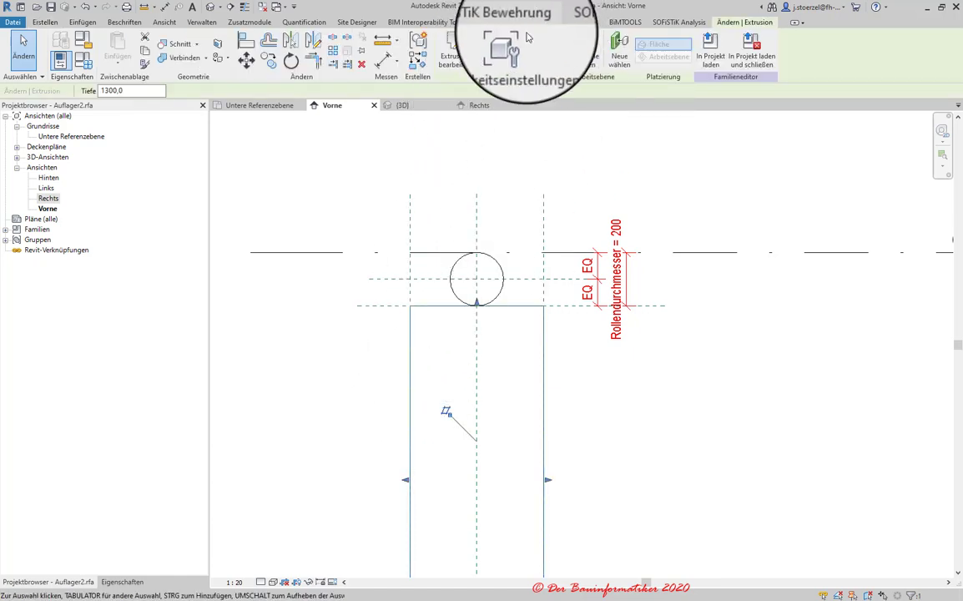
click(519, 48)
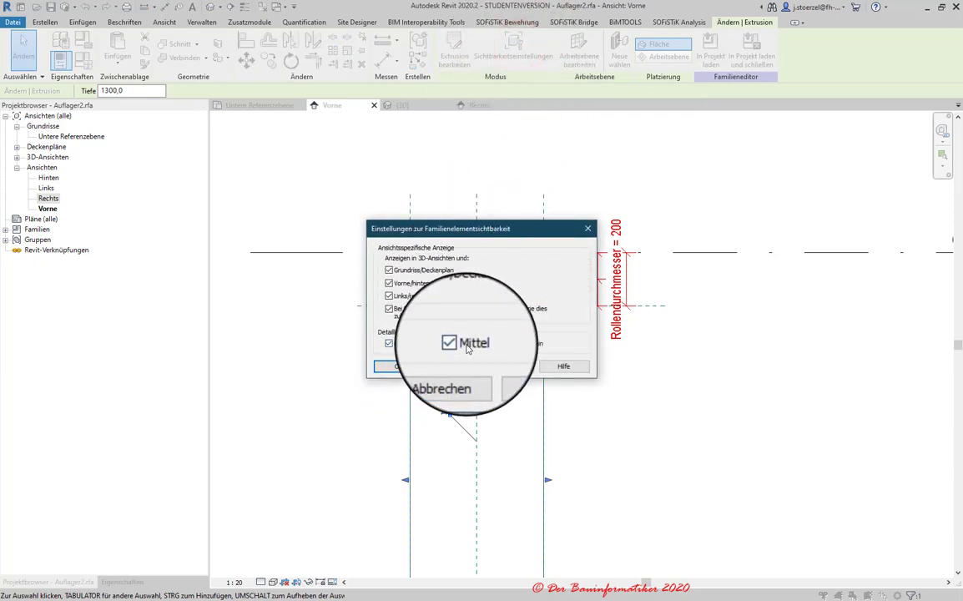
click(389, 343)
click(405, 365)
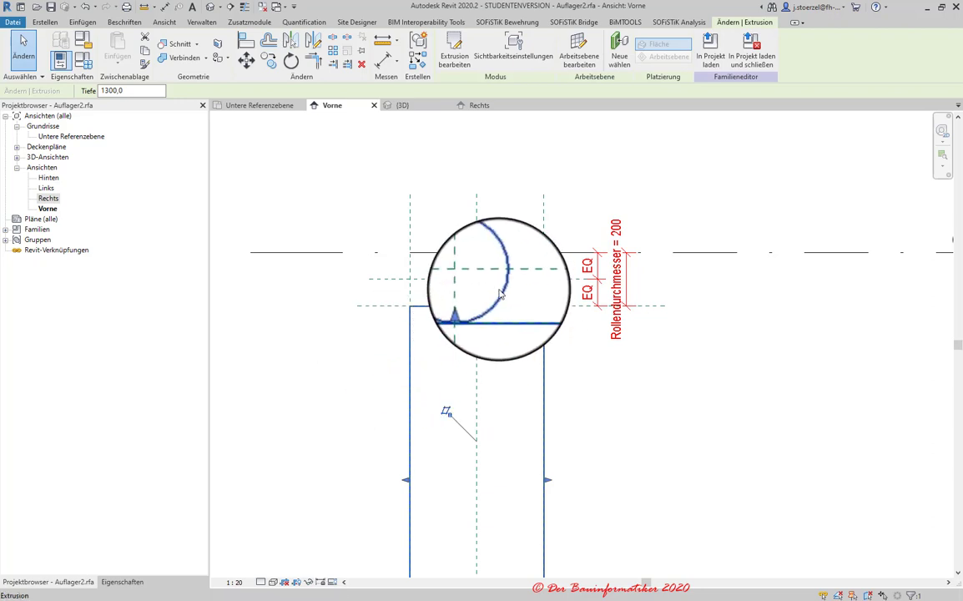
- Hide the roller solid at coarse detail too (Grob unchecked), then clear the selection
click(499, 292)
click(538, 42)
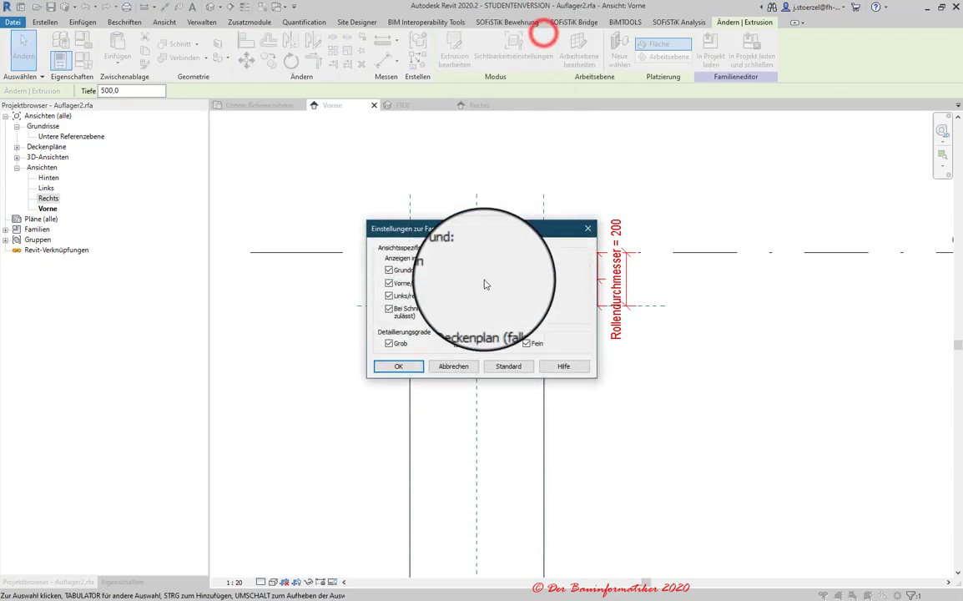
click(388, 344)
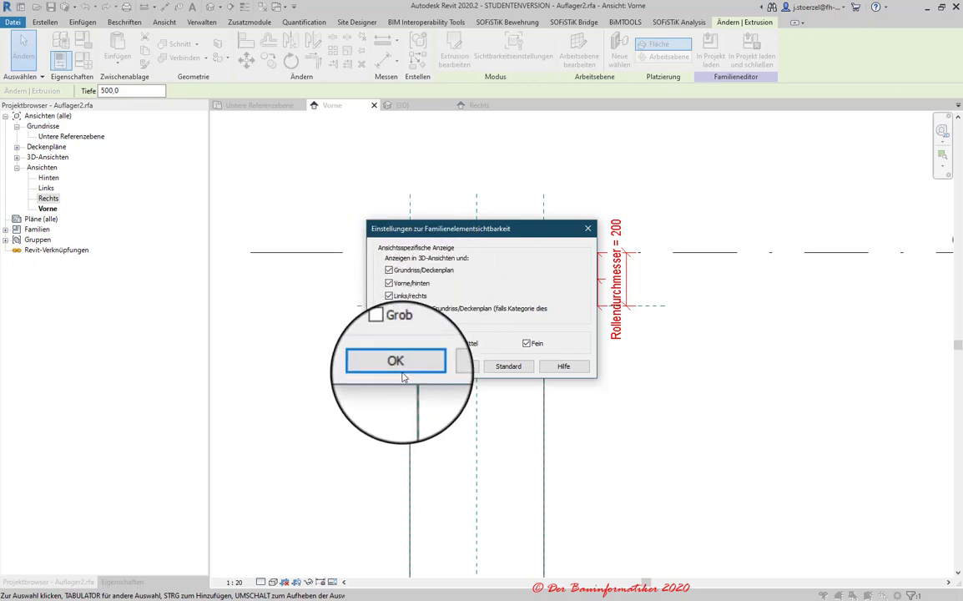
click(397, 368)
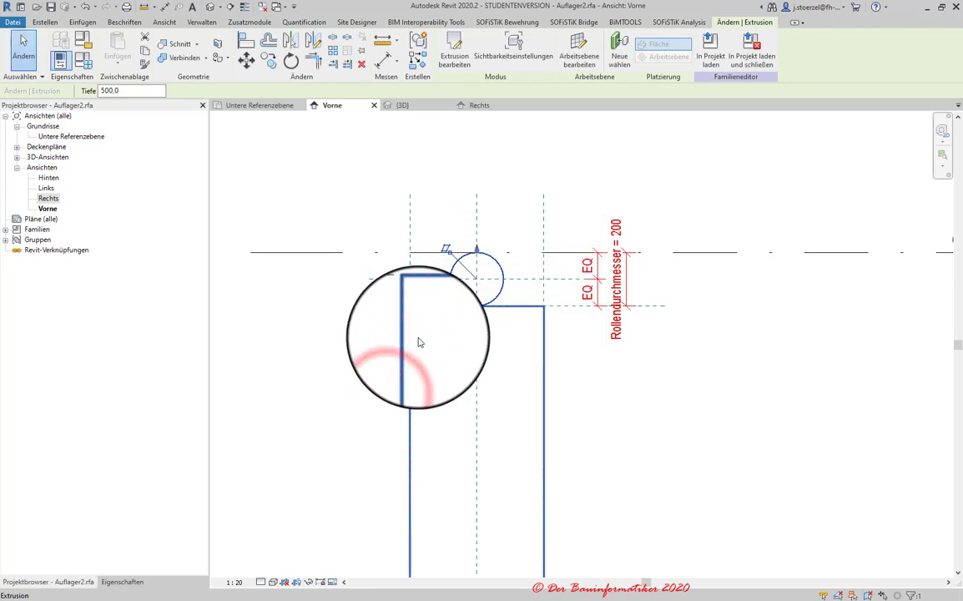
click(592, 376)
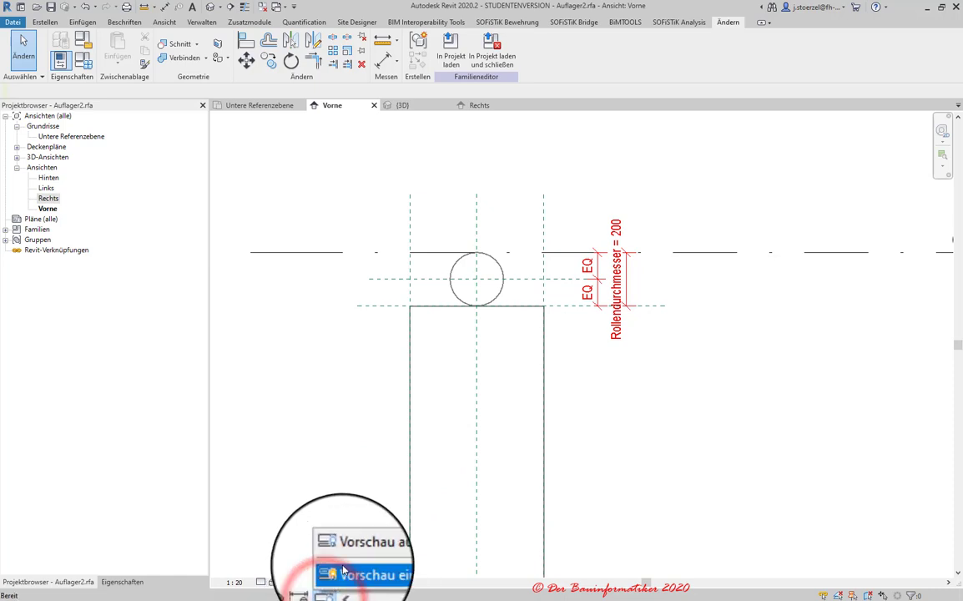
- Turn on visibility preview and set the front view to coarse (Grob) detail
click(343, 572)
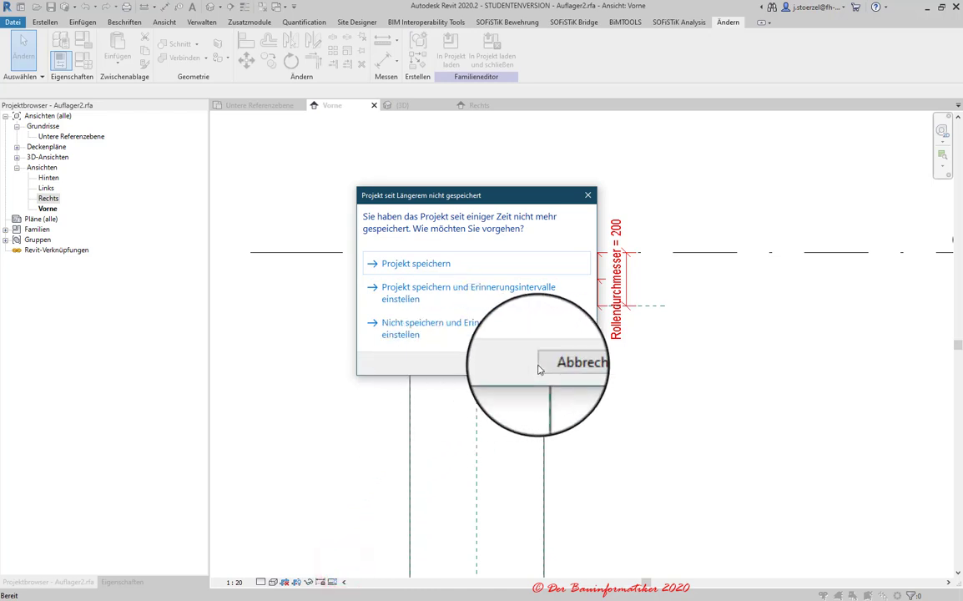
click(568, 364)
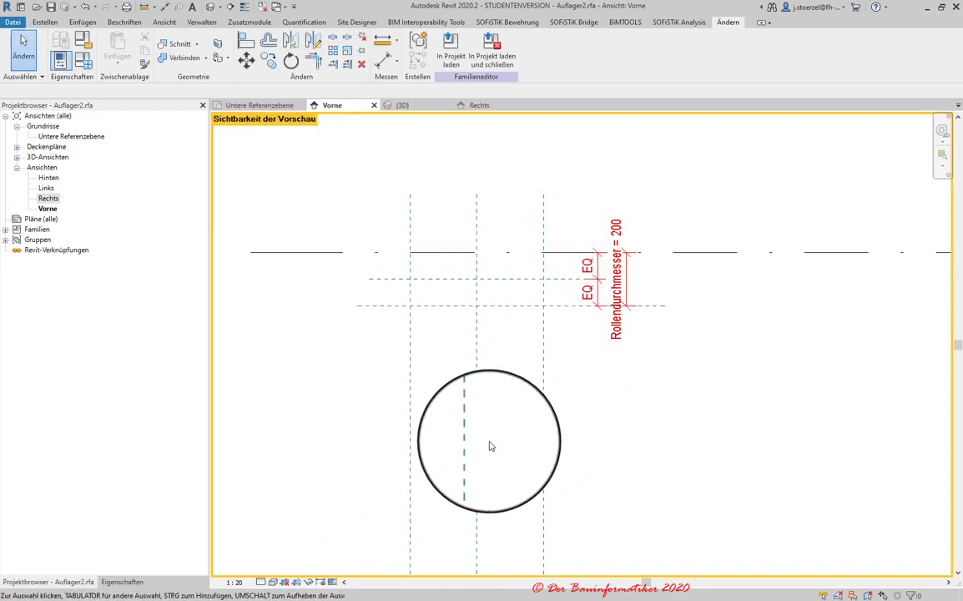
click(259, 584)
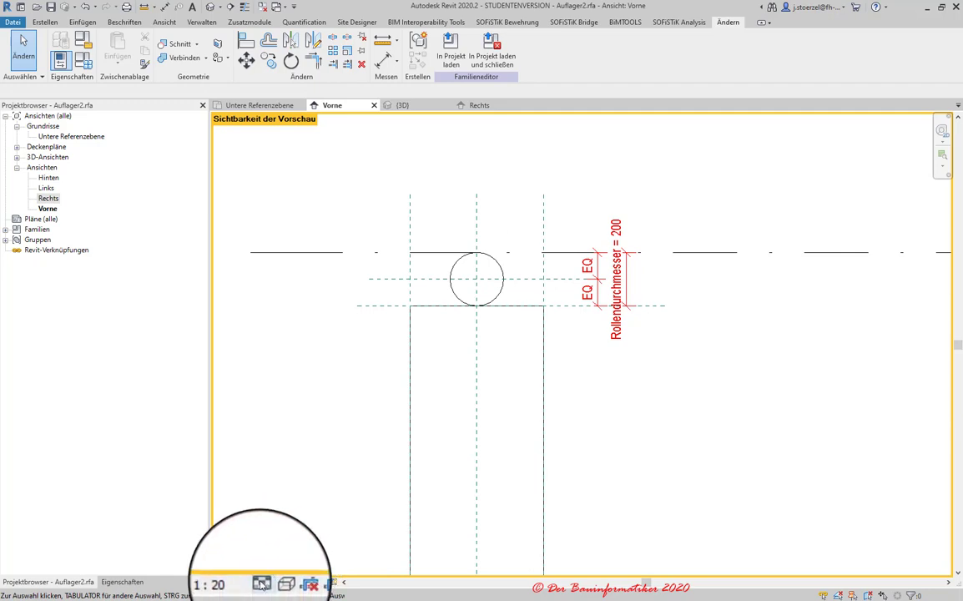
click(259, 584)
click(266, 548)
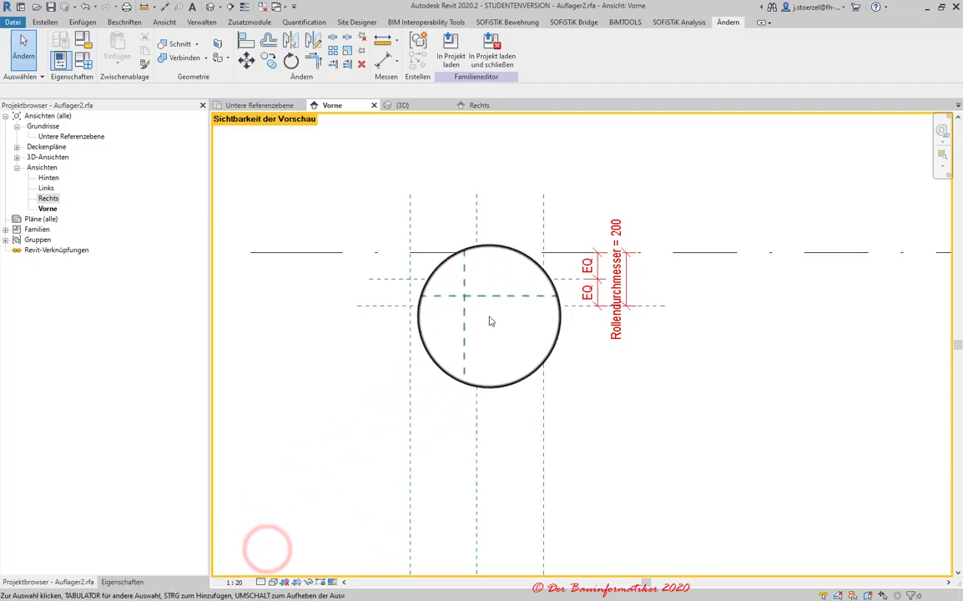
middle_drag(487, 294, 477, 369)
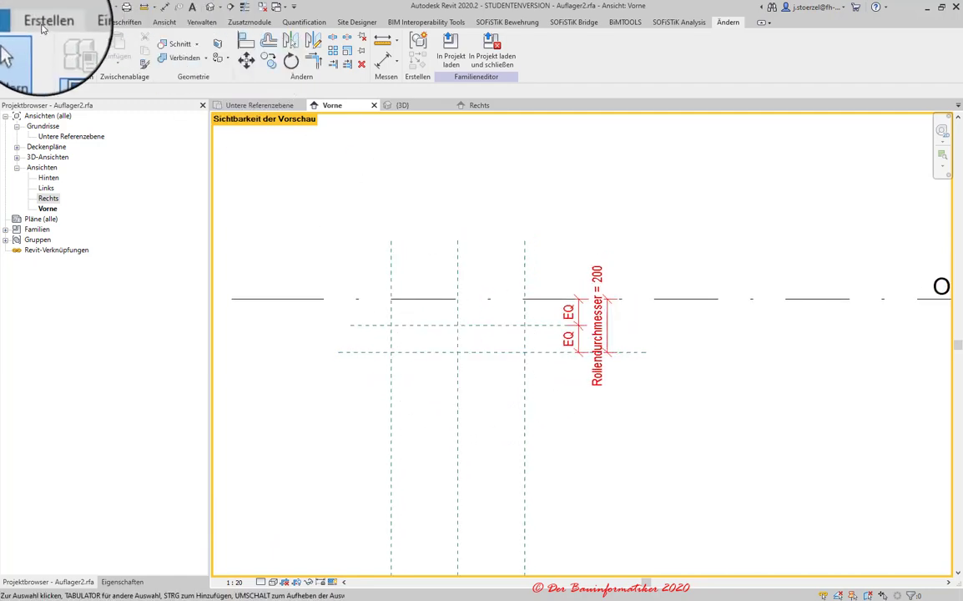
- Draw a closed triangle of model lines with its apex touching the roller circle from below
click(44, 25)
click(373, 46)
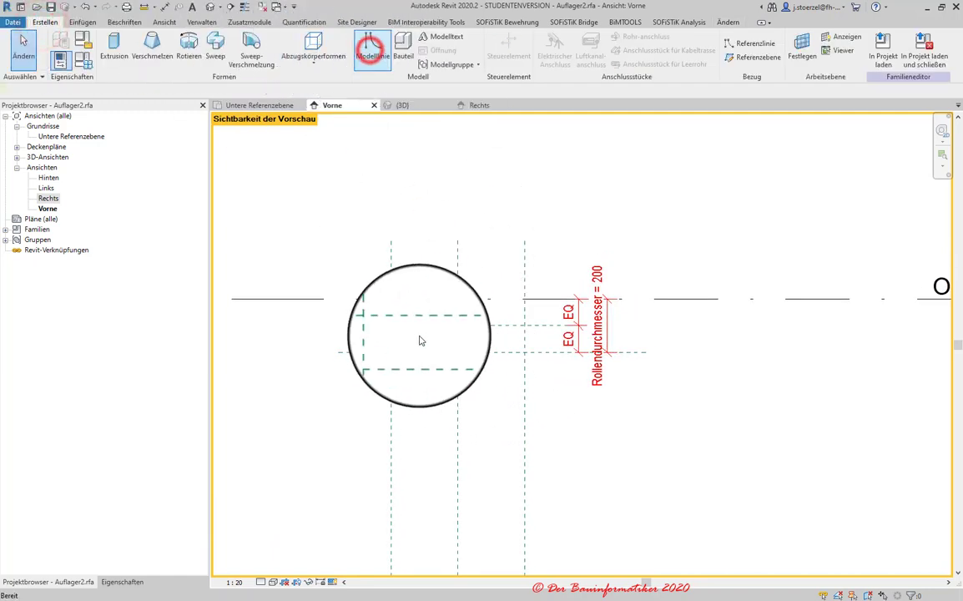
click(391, 352)
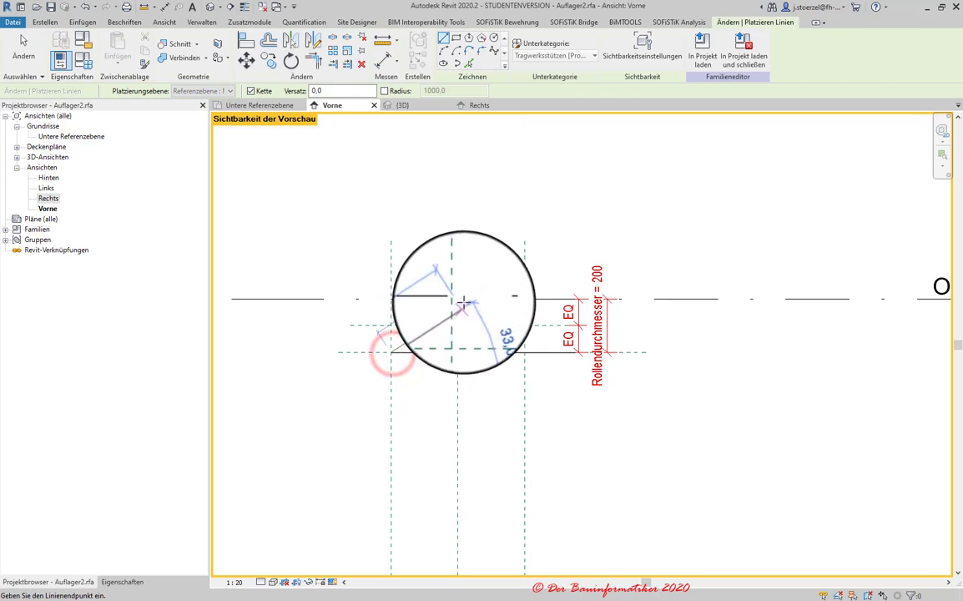
click(457, 299)
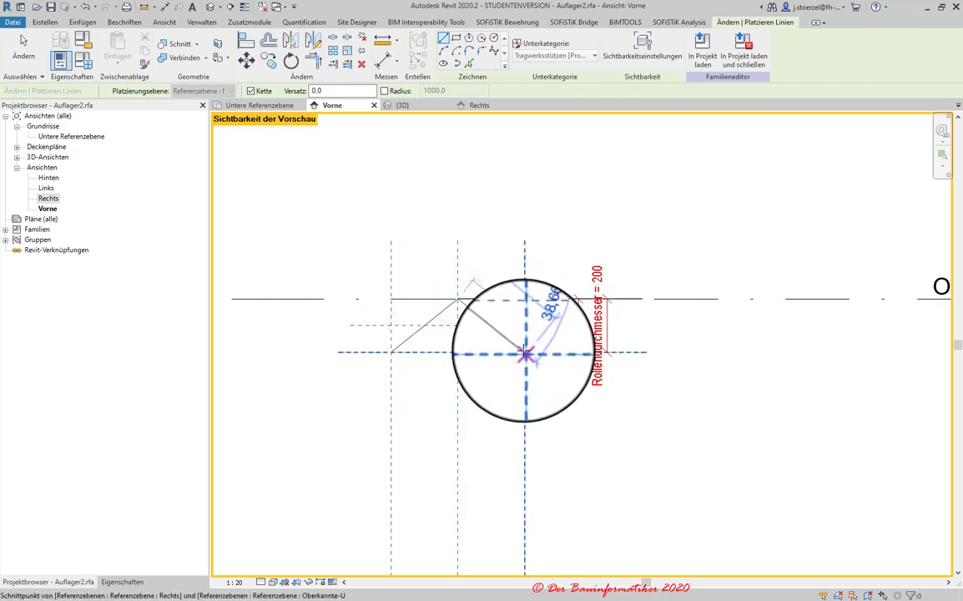
click(524, 351)
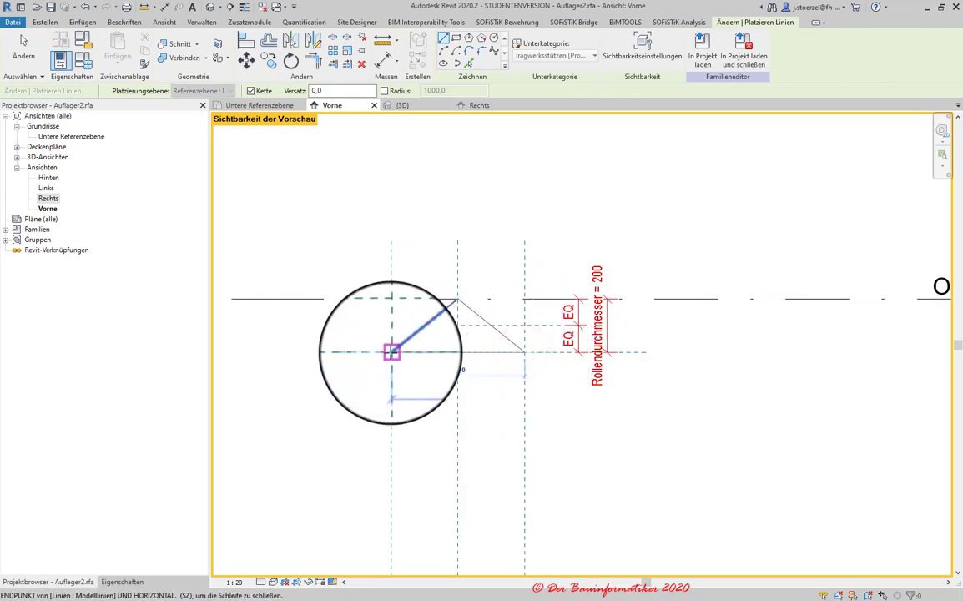
click(390, 351)
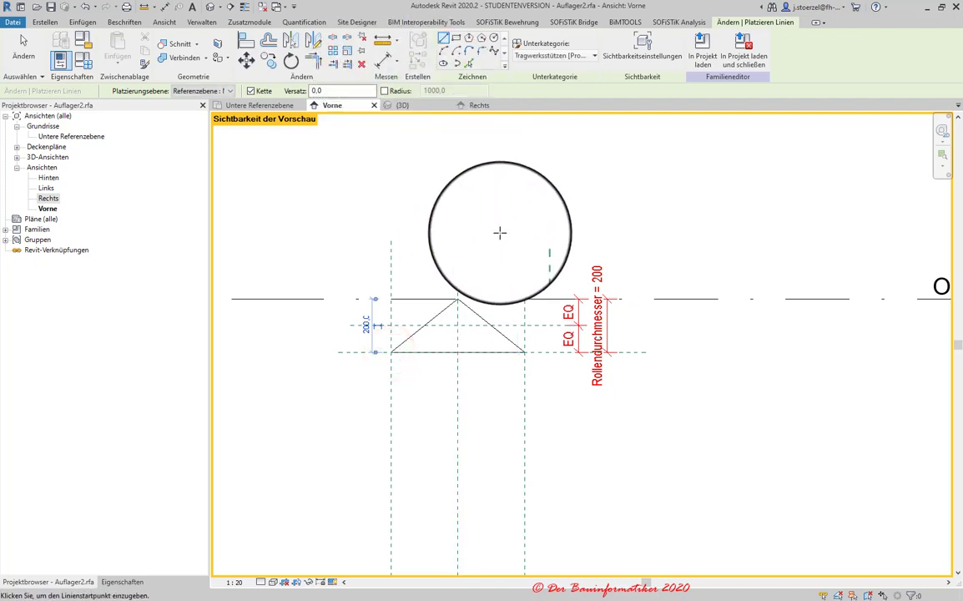
key(Escape)
key(Escape)
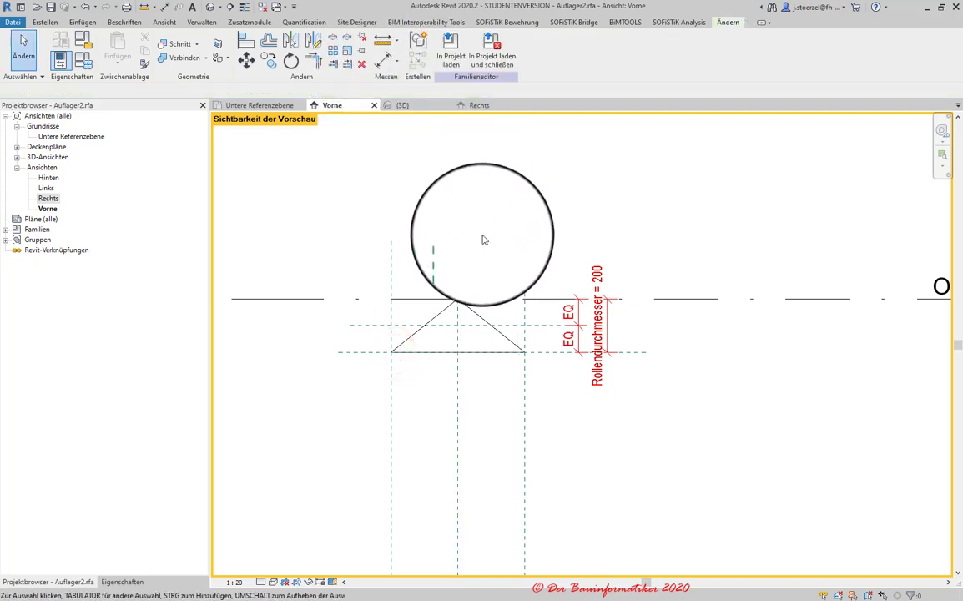
scroll(416, 214, down, 2)
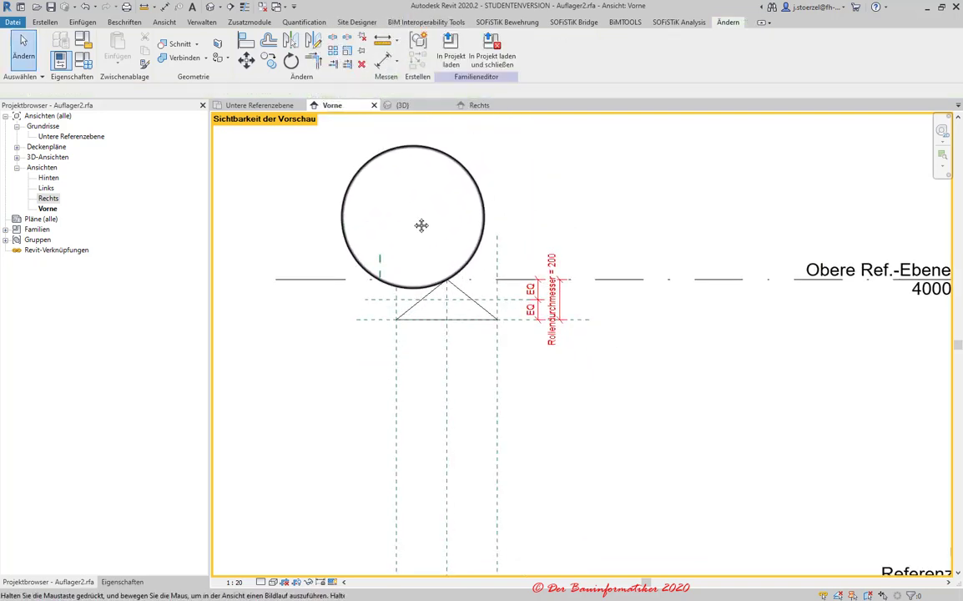
- Flex the family by applying roller diameter 500, then width 600
click(75, 59)
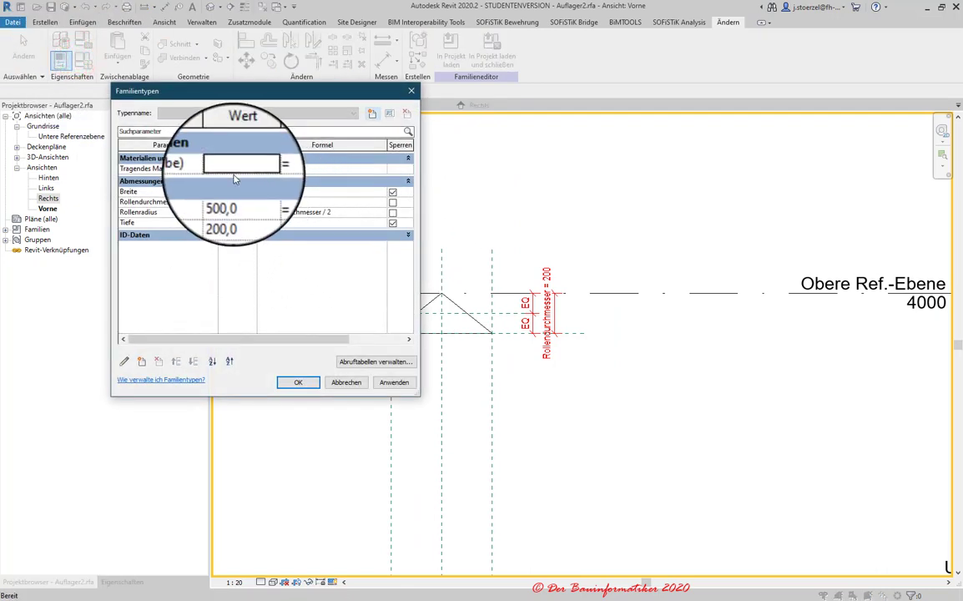
click(235, 203)
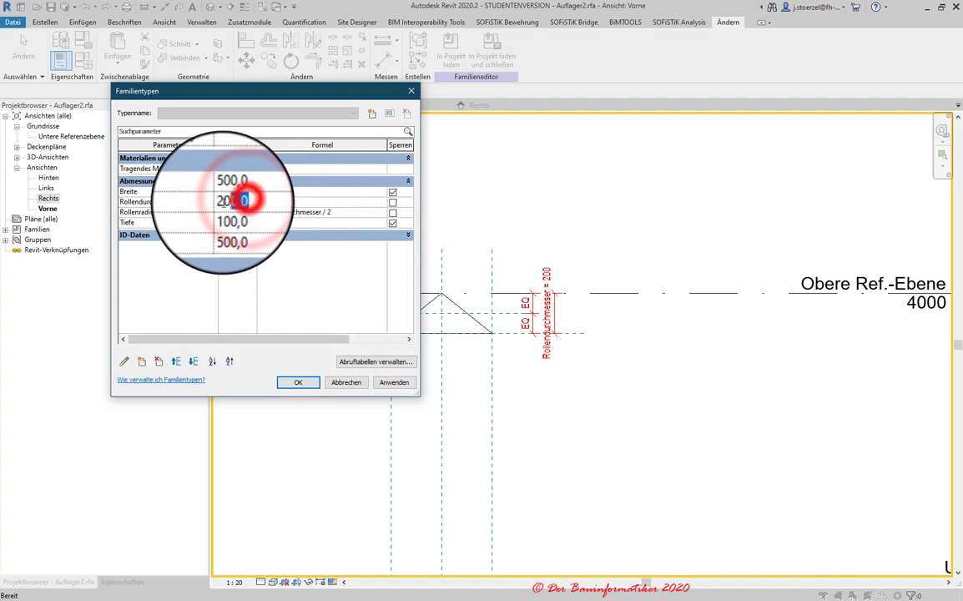
text(500)
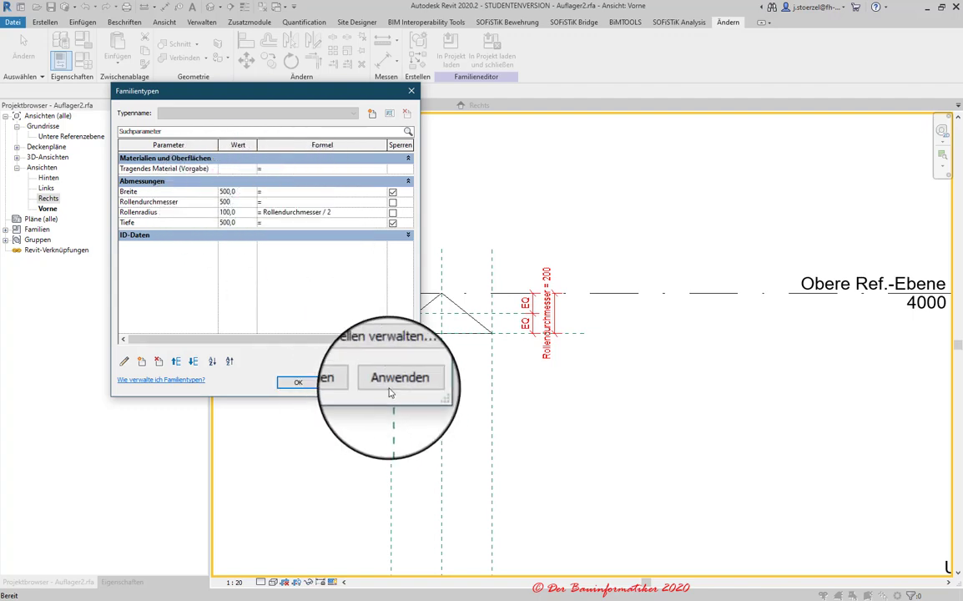
click(392, 382)
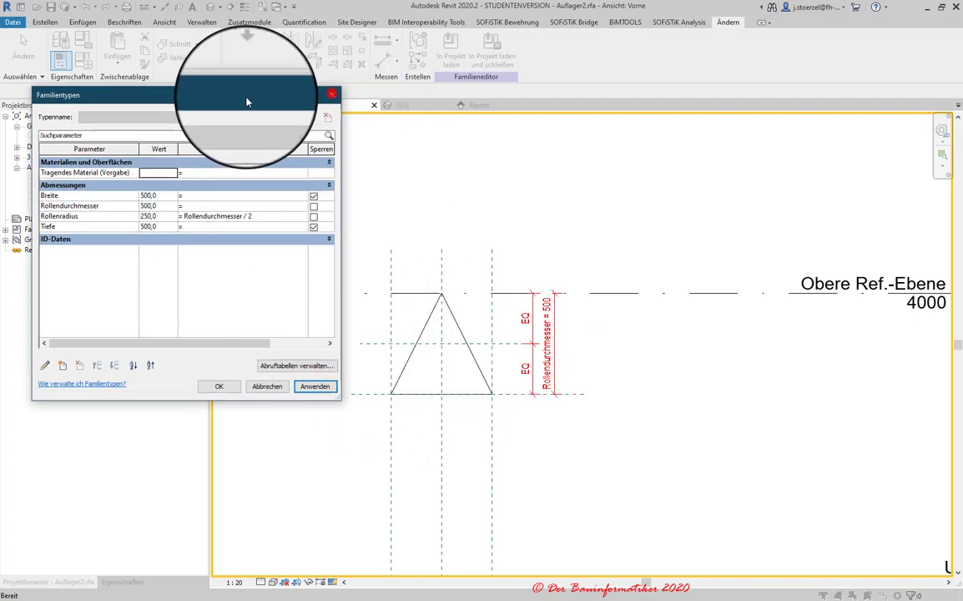
drag(254, 90, 210, 90)
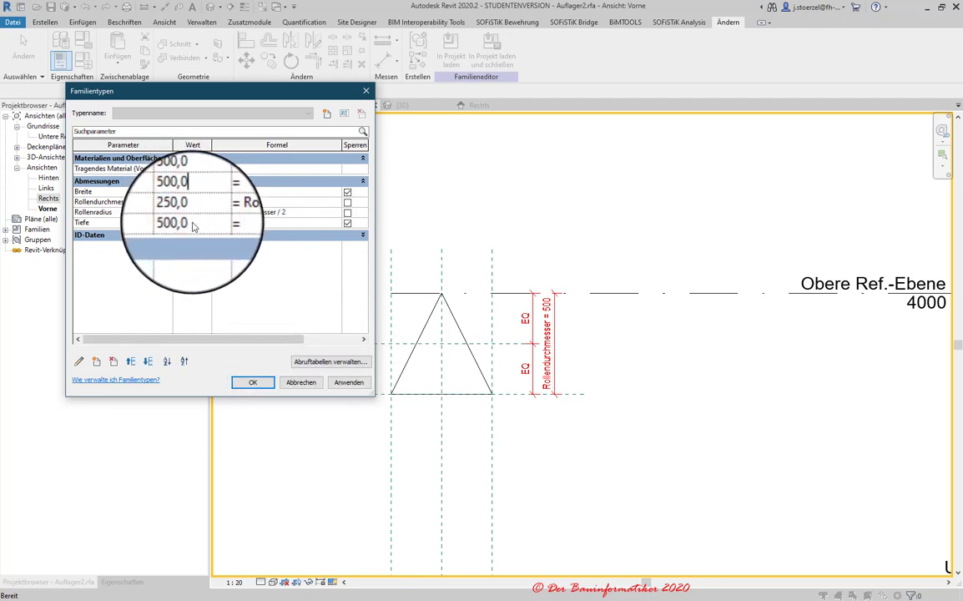
click(195, 192)
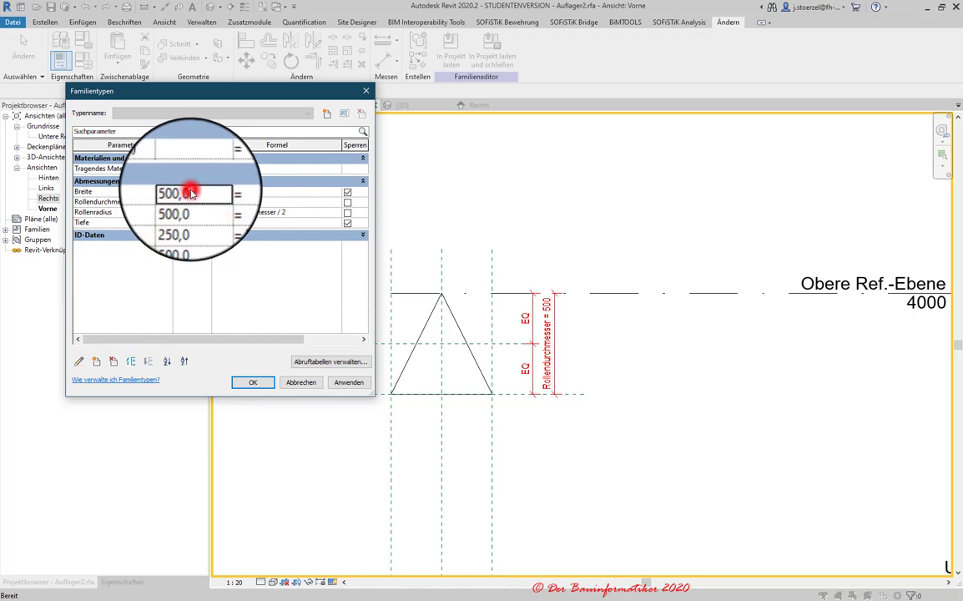
double_click(195, 192)
text(600)
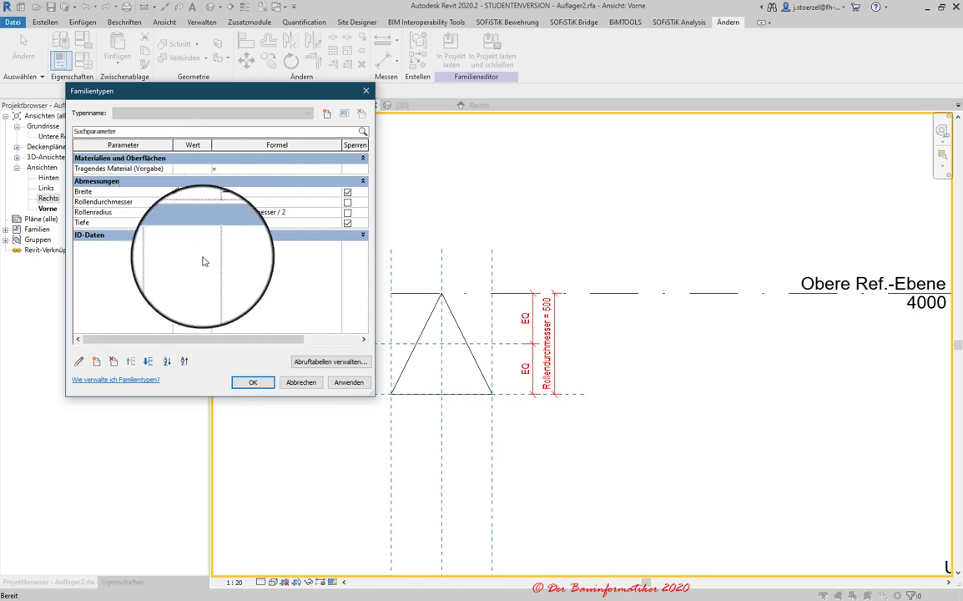
click(348, 383)
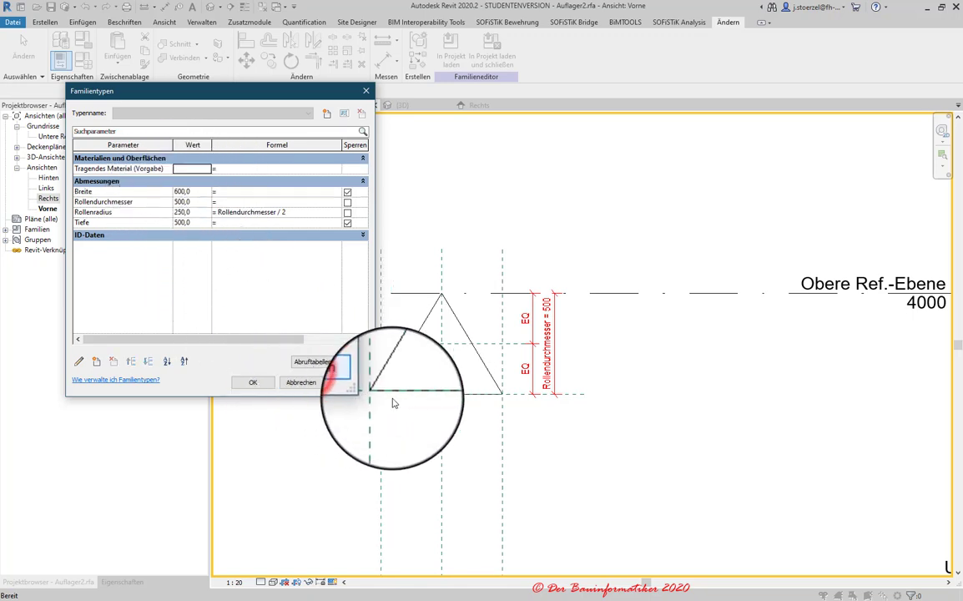
- Restore width 500 and roller diameter 200, apply, and close Familientypen
text(500)
click(199, 205)
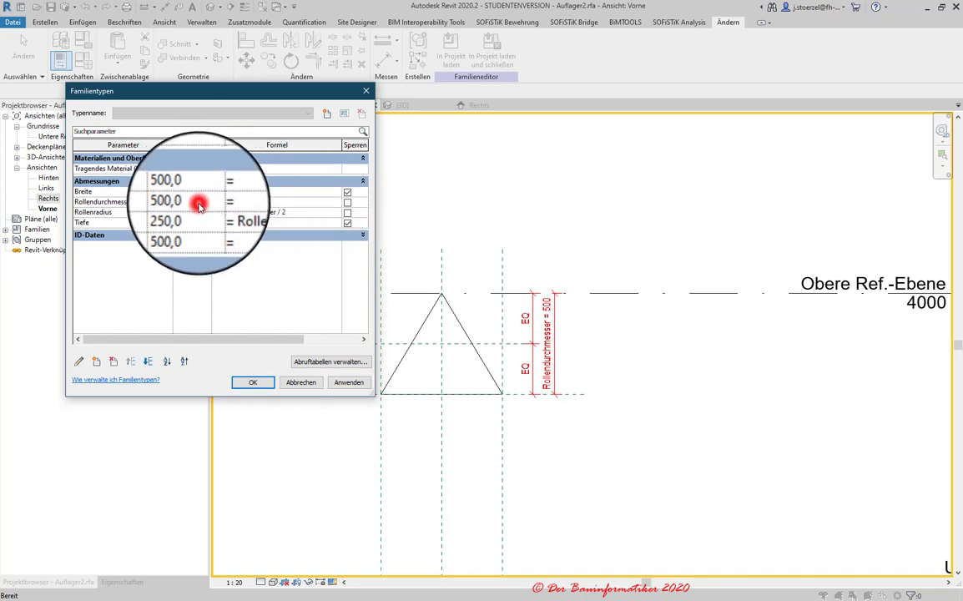
text(200)
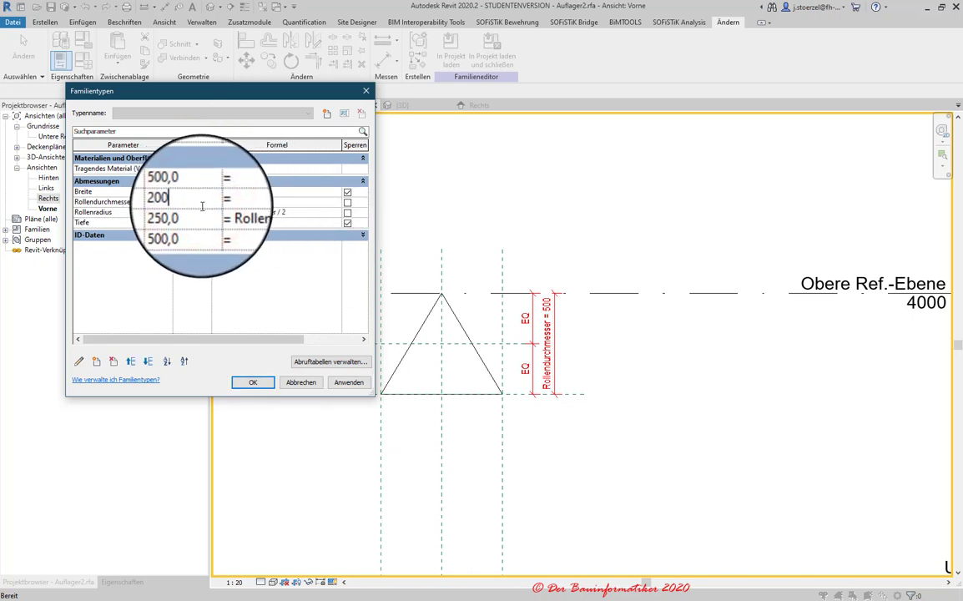
click(199, 202)
click(351, 387)
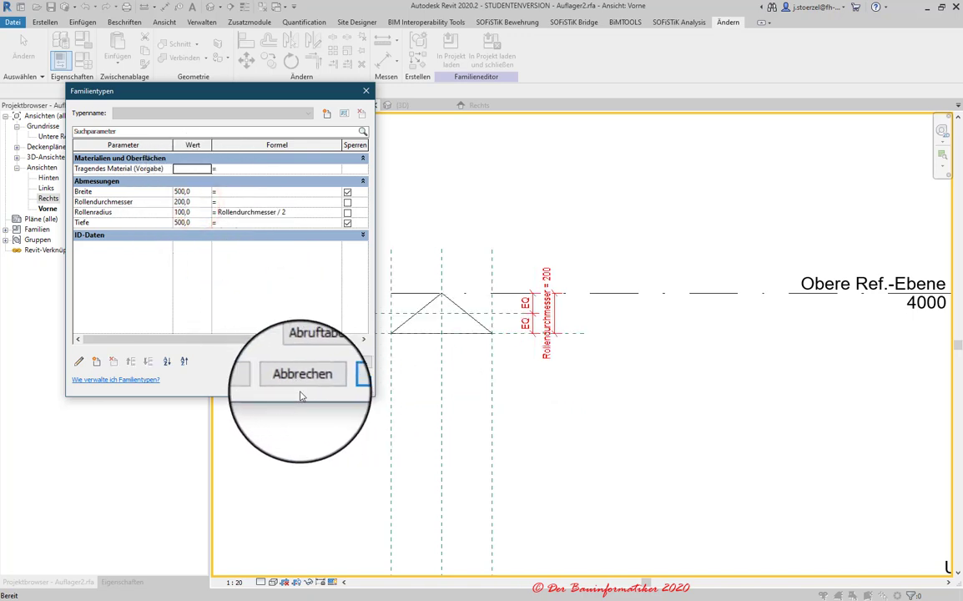
click(256, 384)
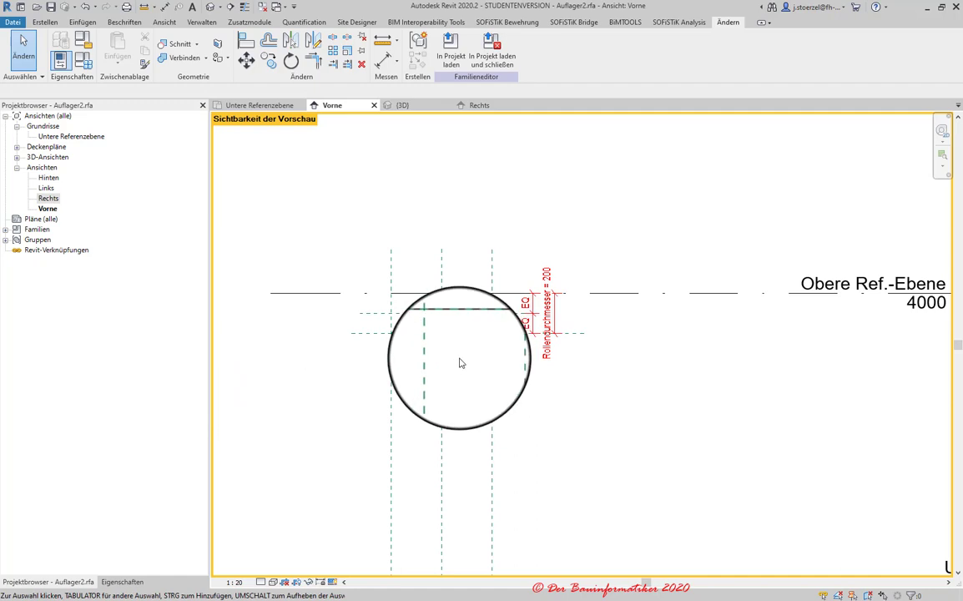
- In the family's {3D} view, turn preview visibility on, check Grob detail, then return to Mittel
click(407, 105)
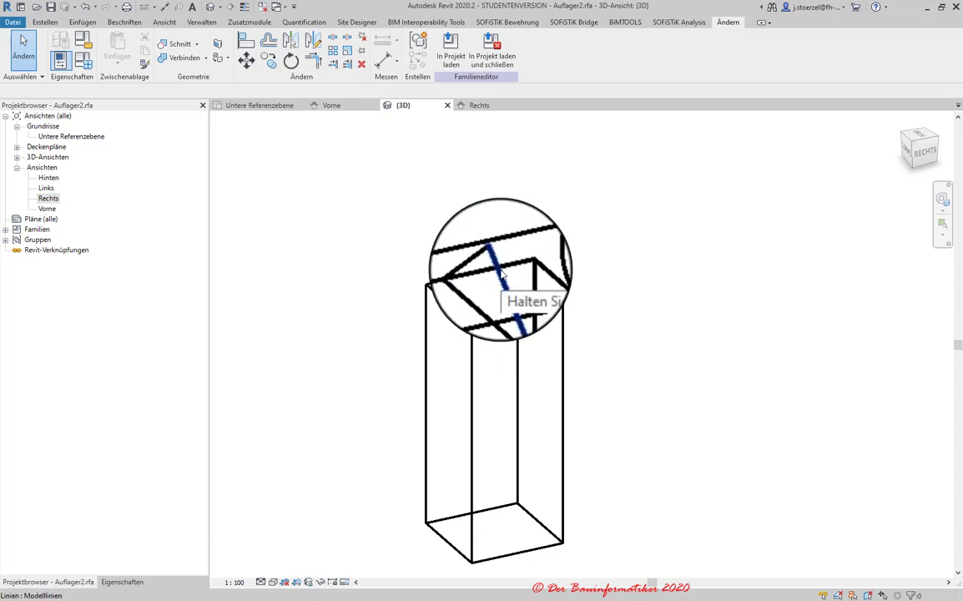
click(260, 583)
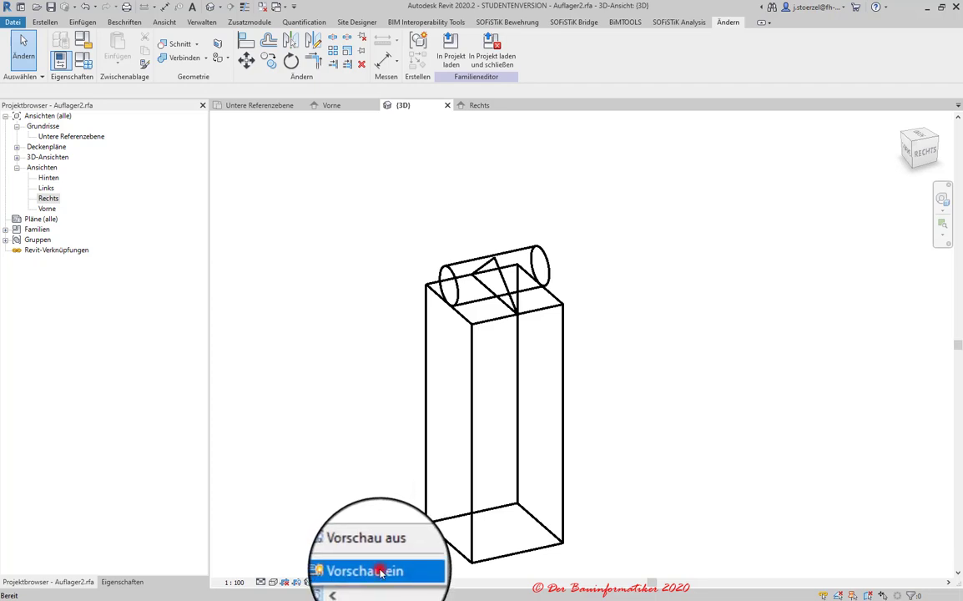
click(379, 572)
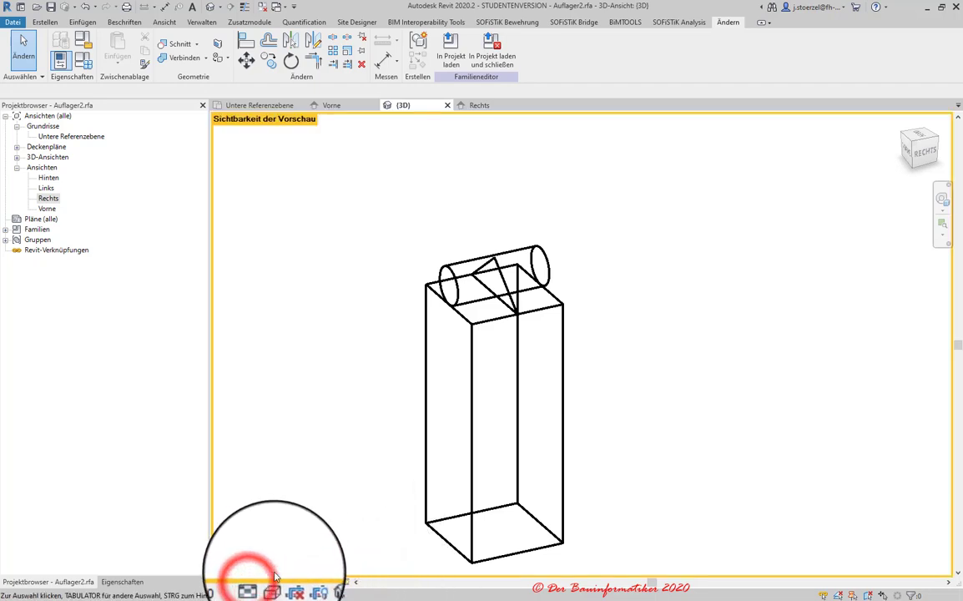
click(268, 544)
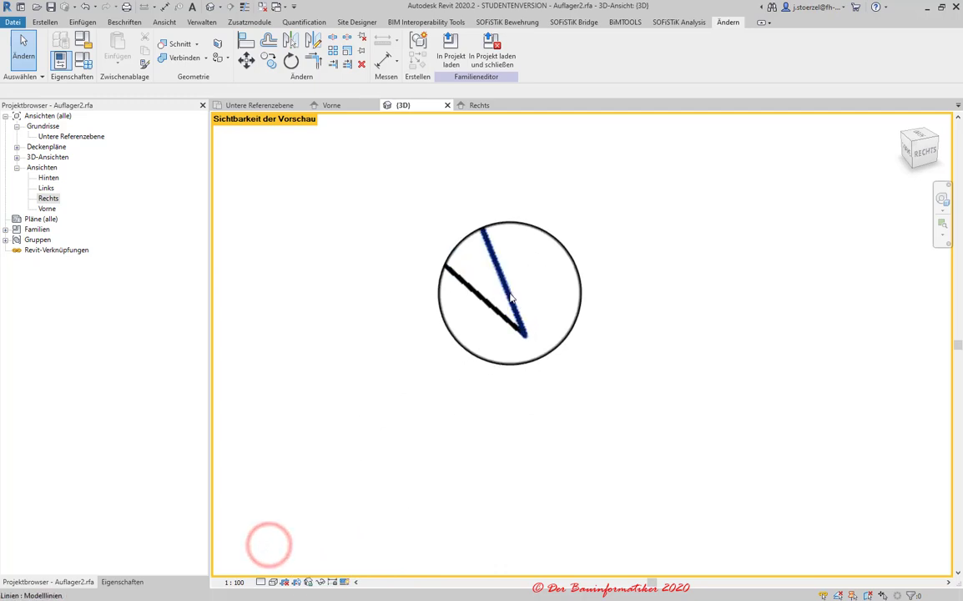
click(261, 581)
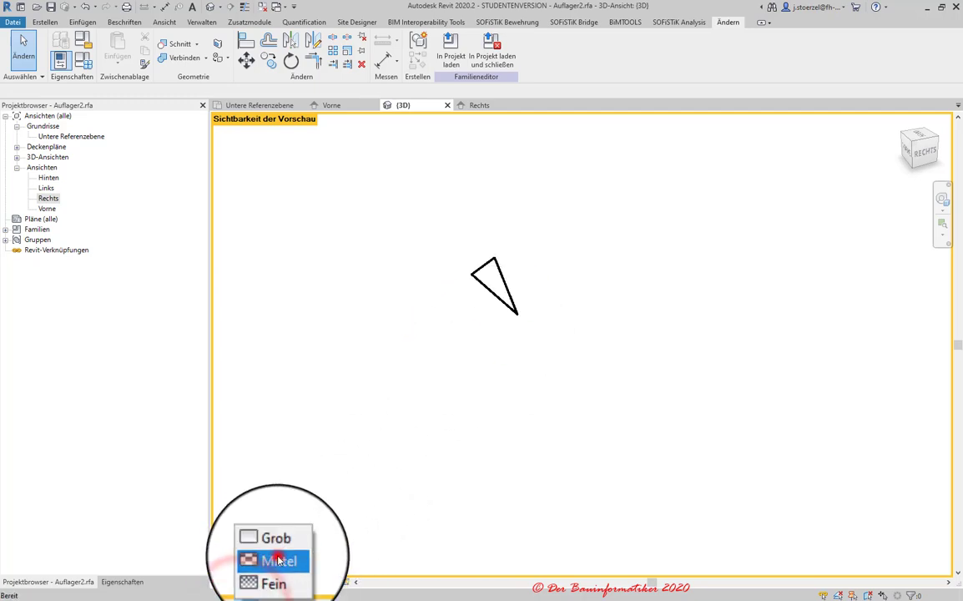
click(278, 561)
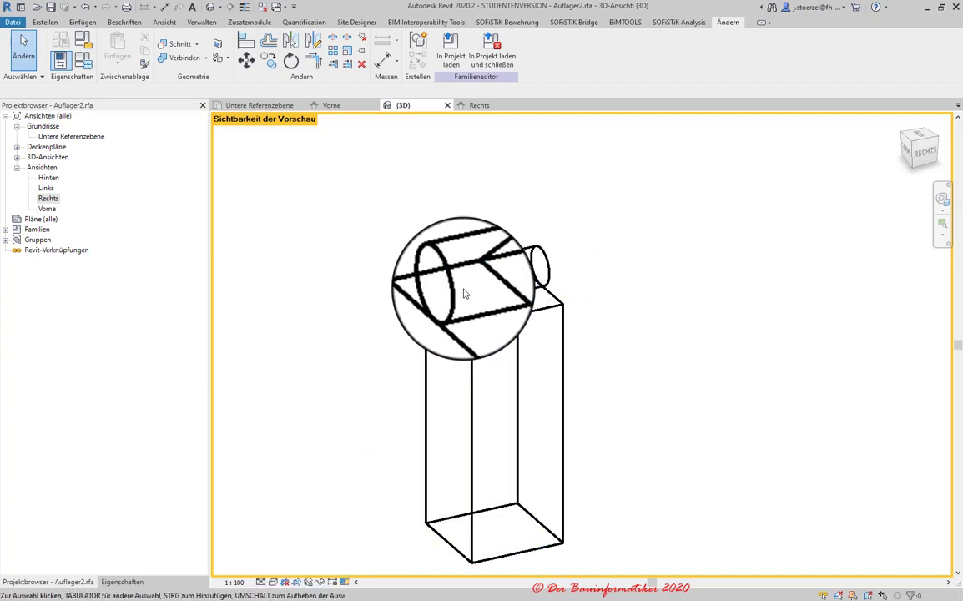
- In the Vorne view, hide the triangle's three lines at fine detail (Fein unchecked)
click(337, 106)
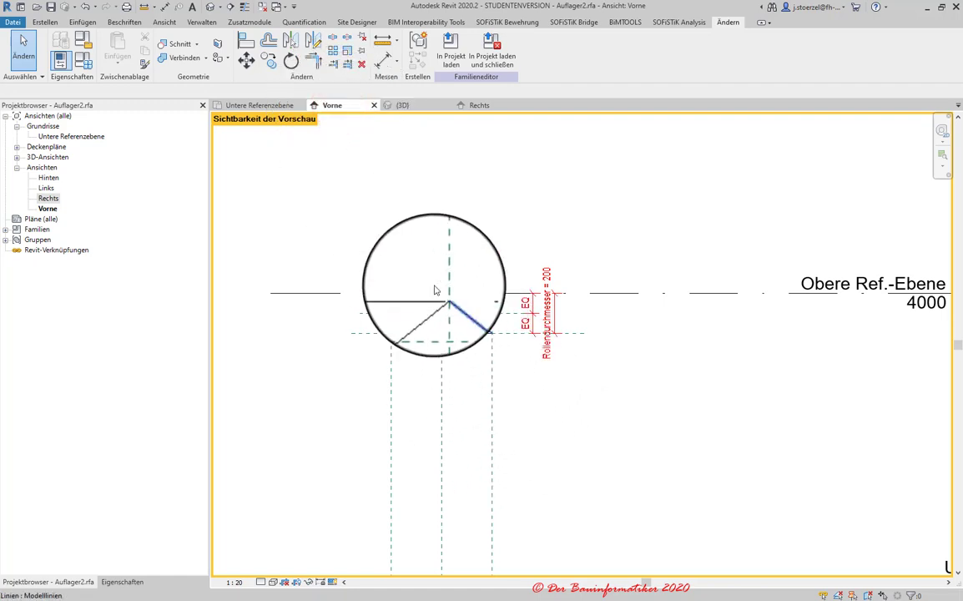
drag(367, 261, 522, 384)
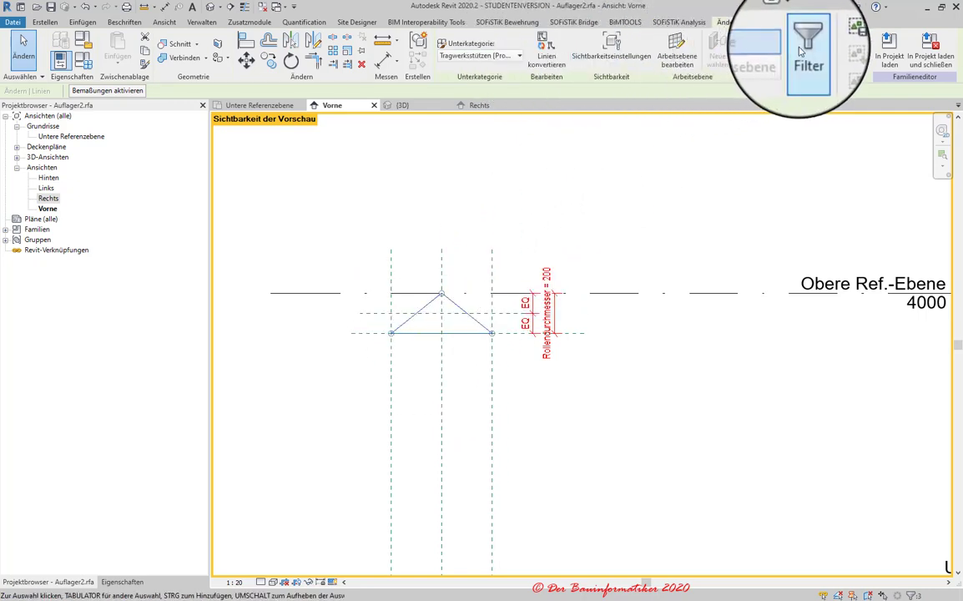
click(804, 52)
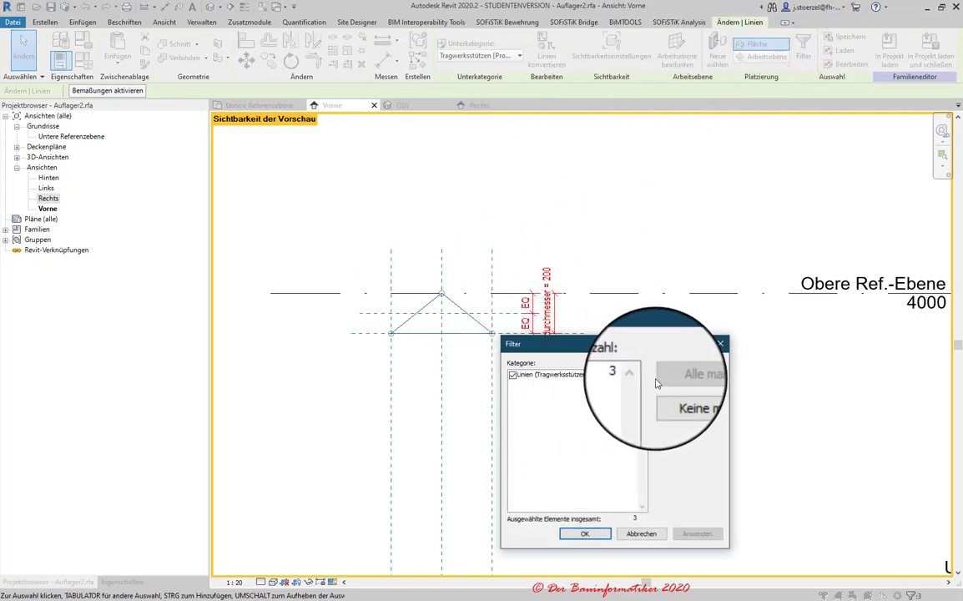
click(636, 530)
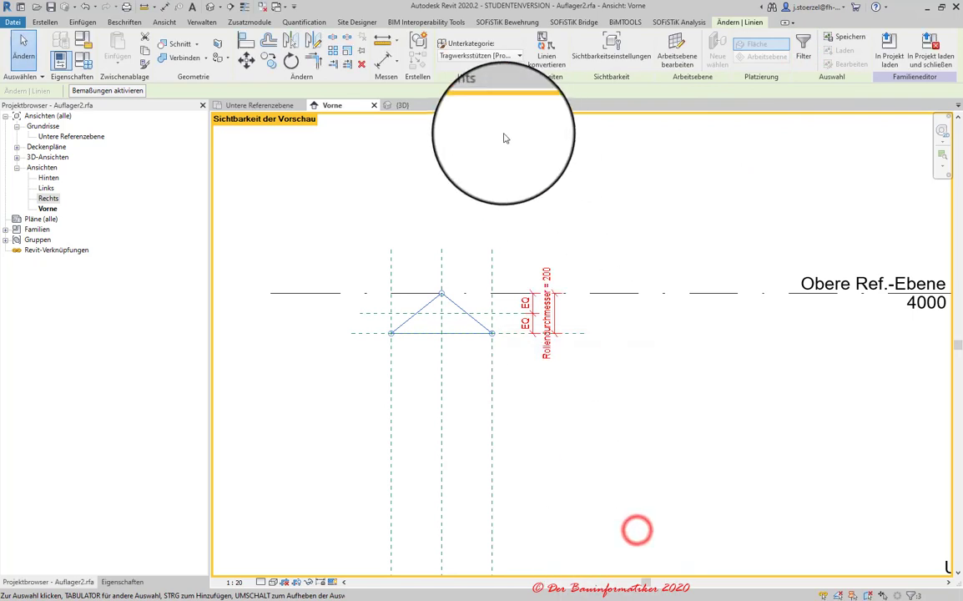
click(613, 46)
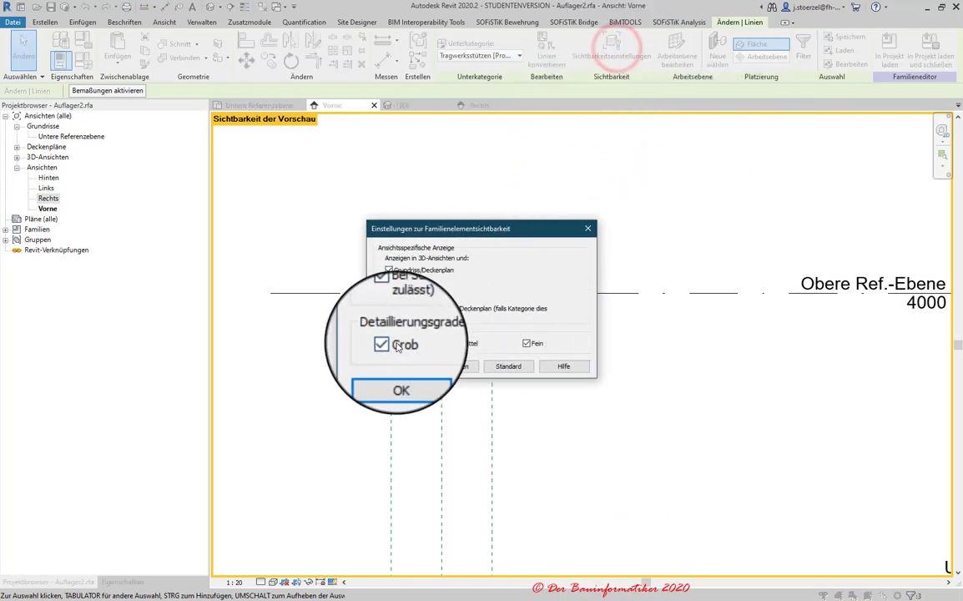
click(526, 343)
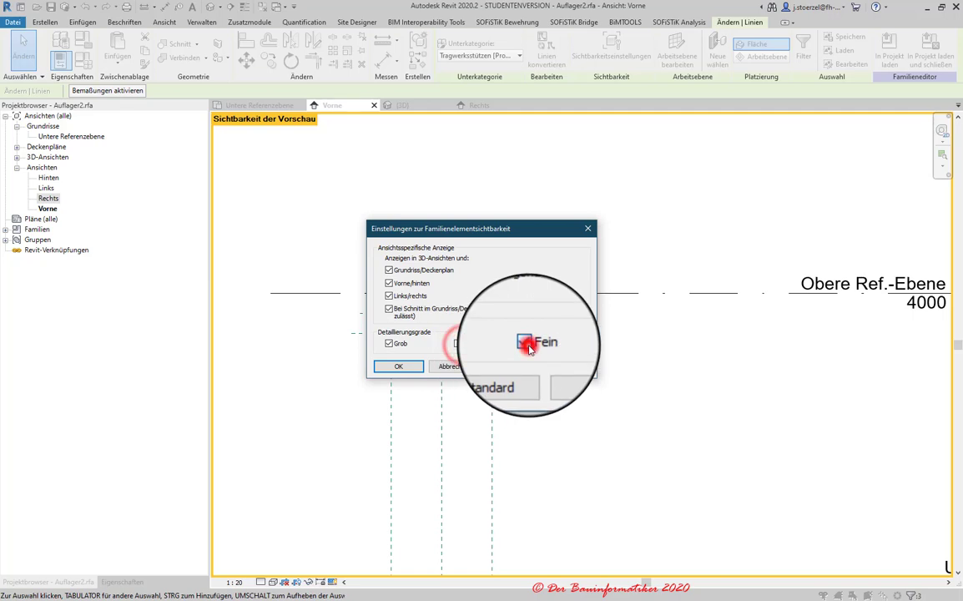
click(403, 367)
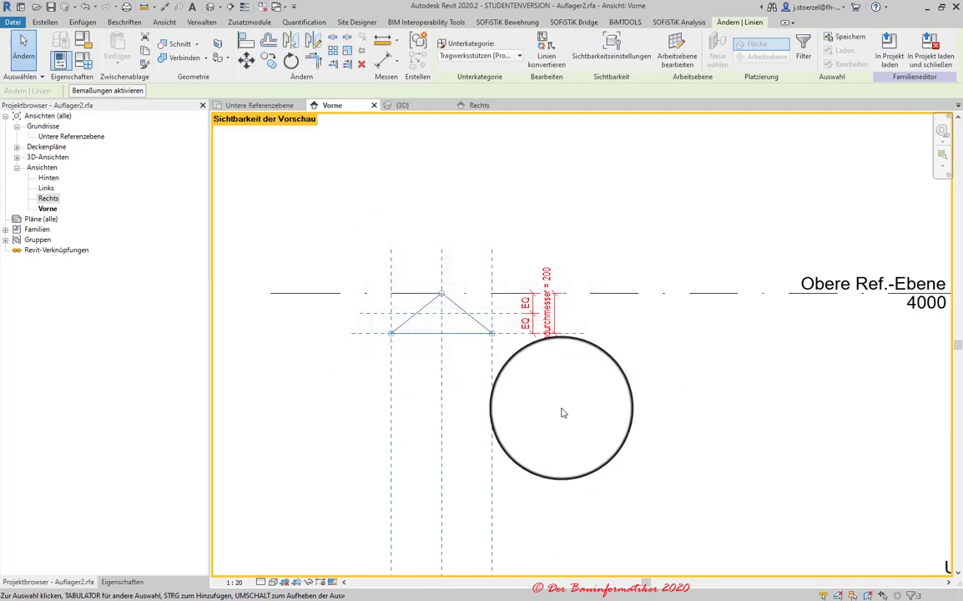
- Clear the selection and switch visibility preview off
click(561, 409)
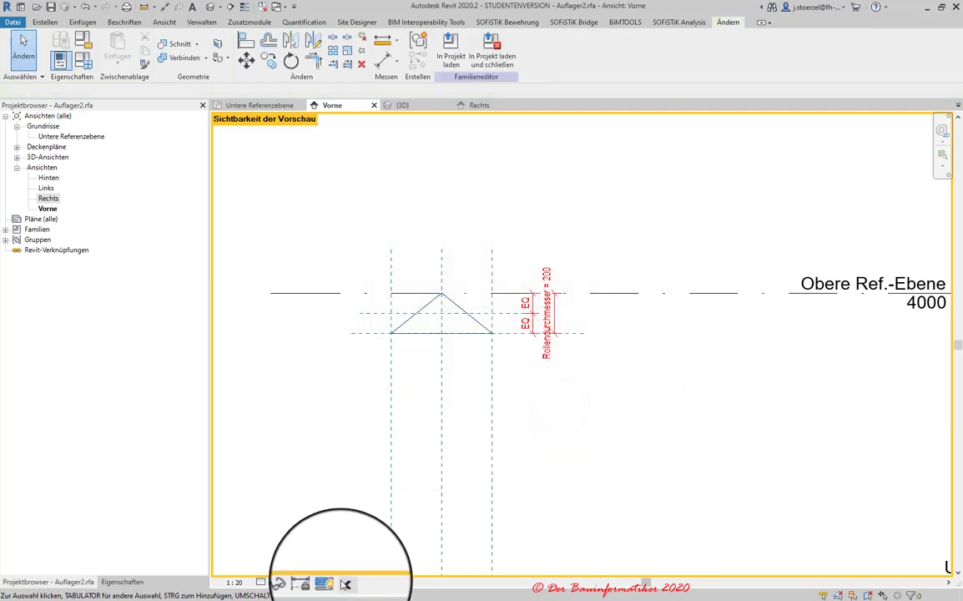
click(332, 582)
click(354, 557)
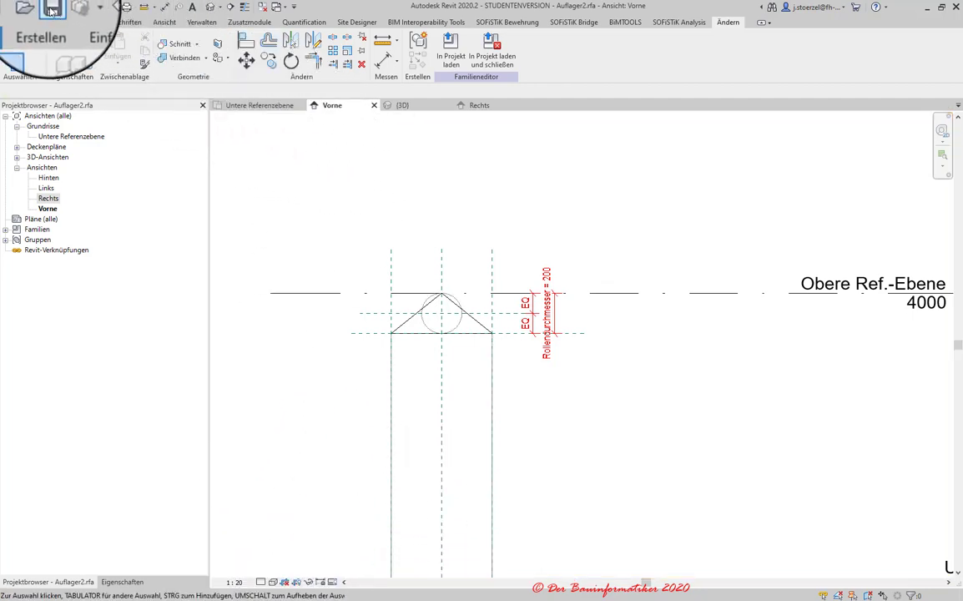
- Save Auflager2.rfa, check the project's EG- OK FFB plan, and return to the family {3D} view
click(51, 7)
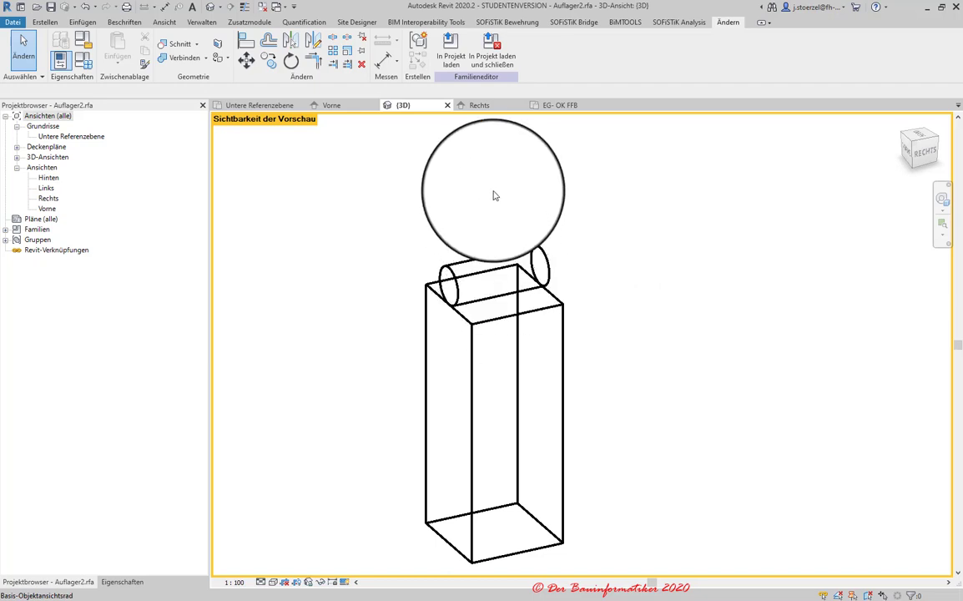
click(562, 109)
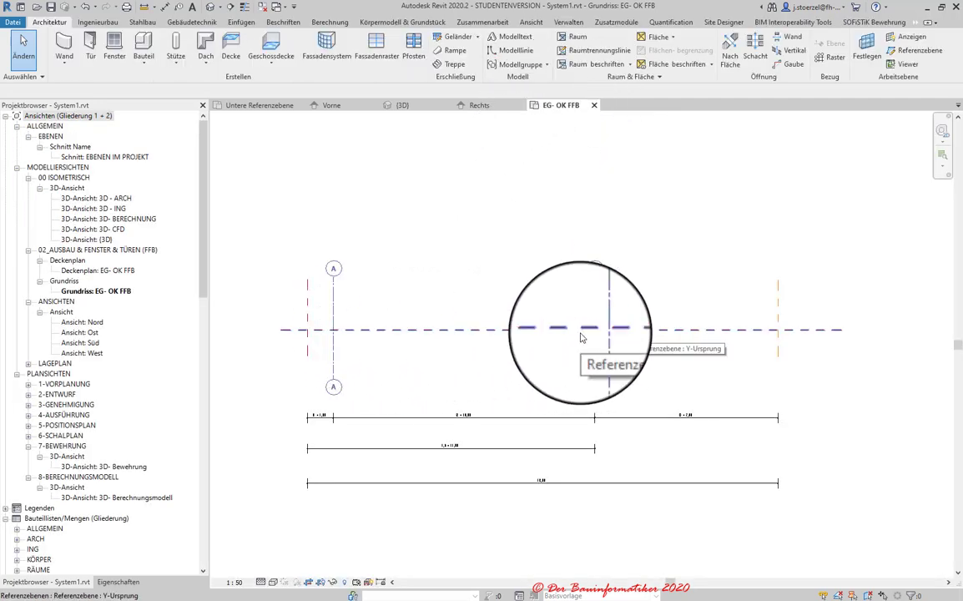
click(408, 106)
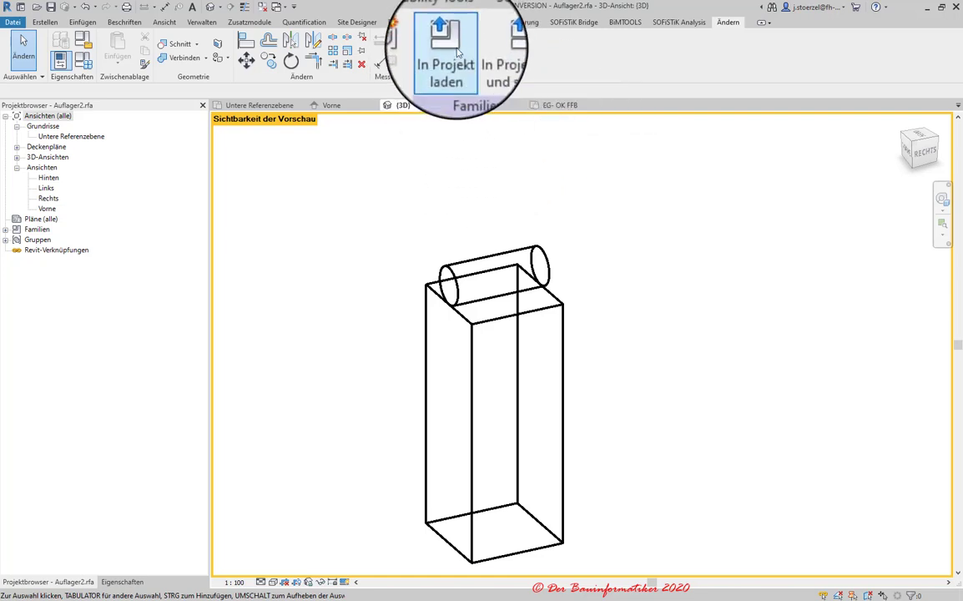
- Load Auflager2 into the project and set placement to Höhe 1,5000 m
click(451, 50)
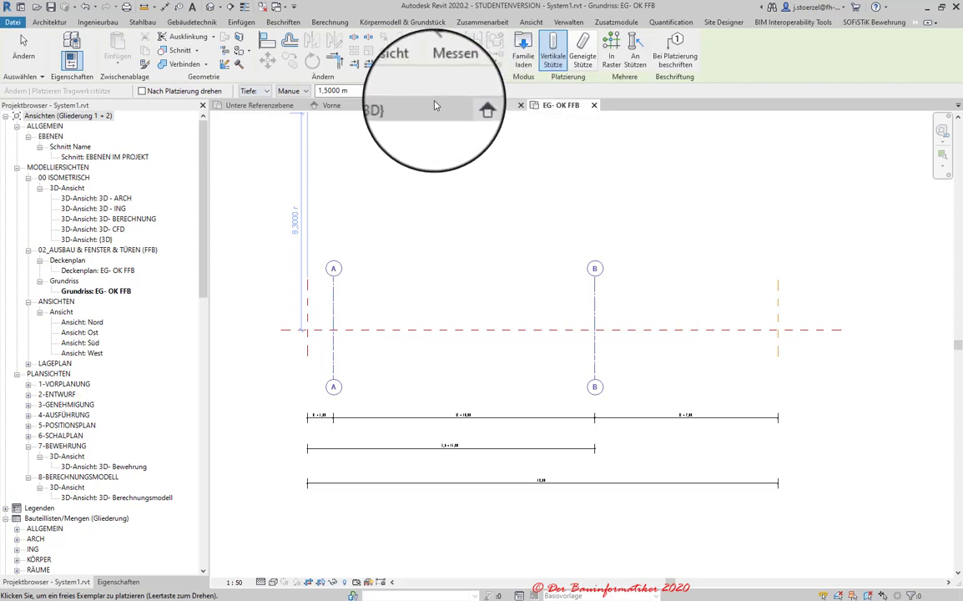
click(266, 90)
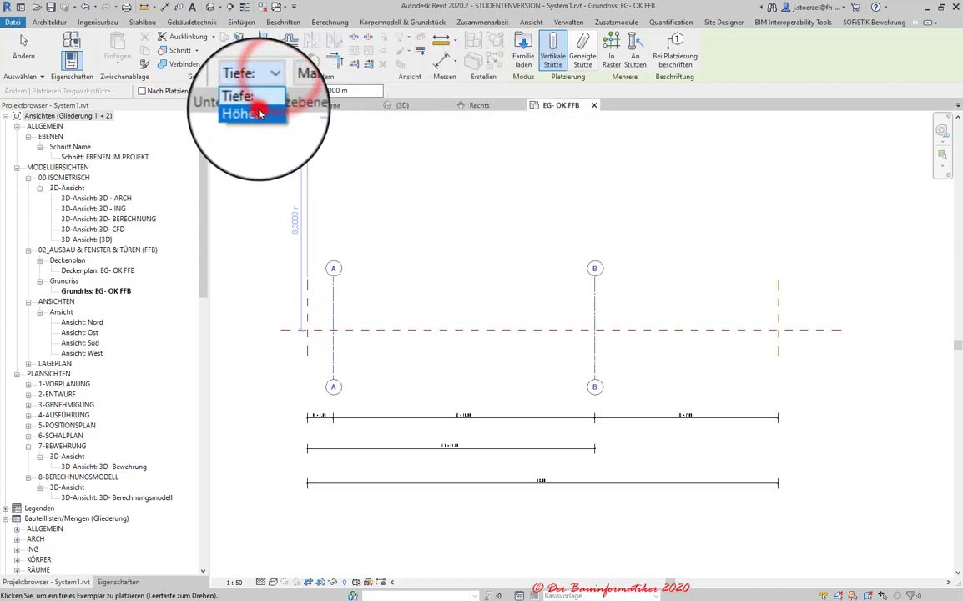
click(242, 123)
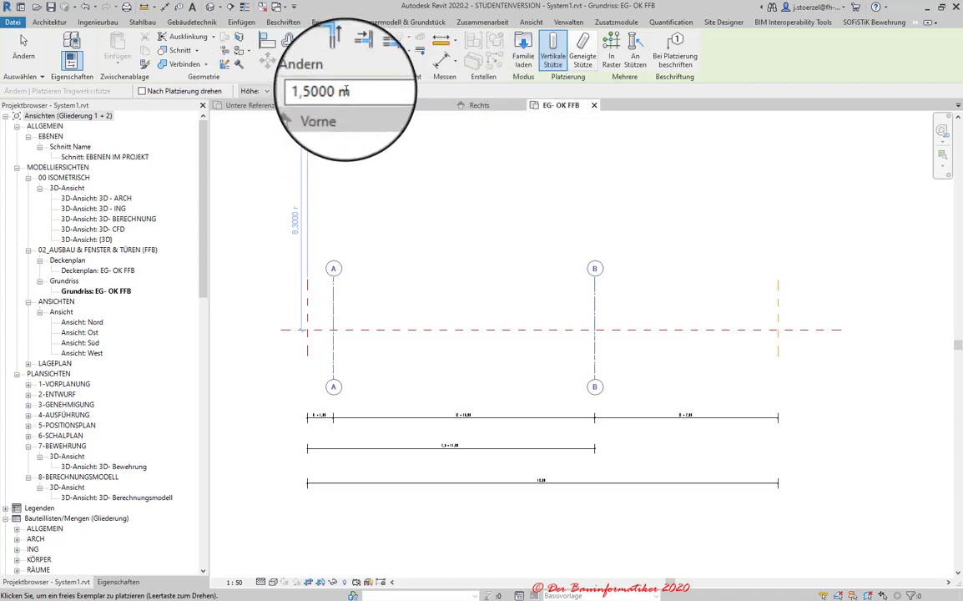
click(128, 579)
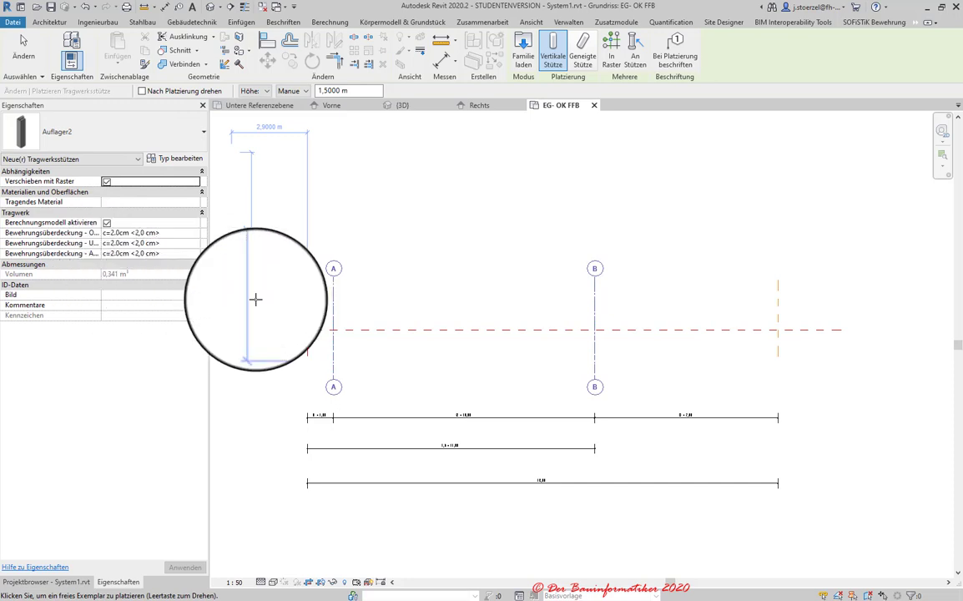
scroll(335, 330, up, 3)
scroll(334, 330, up, 2)
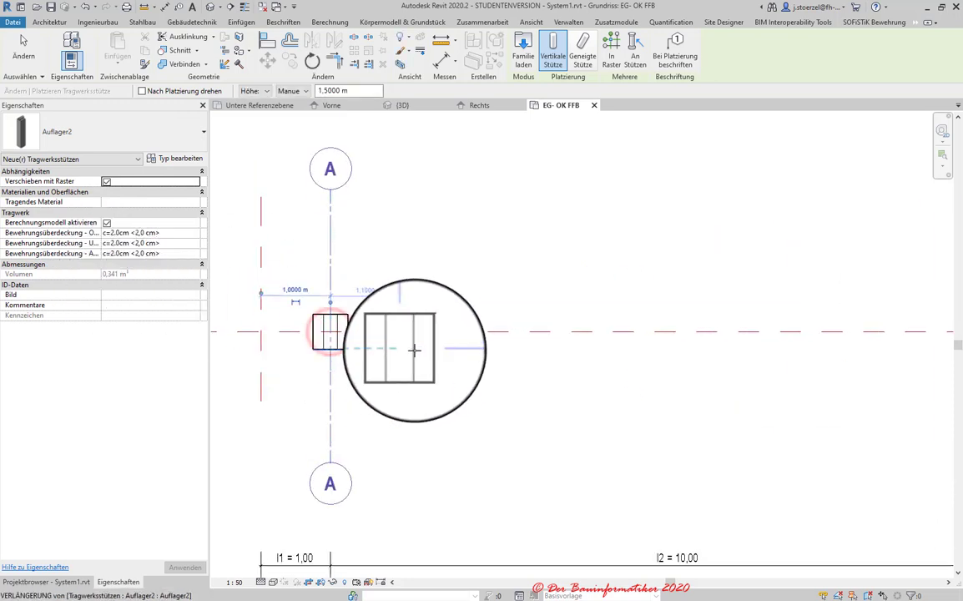
scroll(398, 344, down, 2)
scroll(775, 351, down, 1)
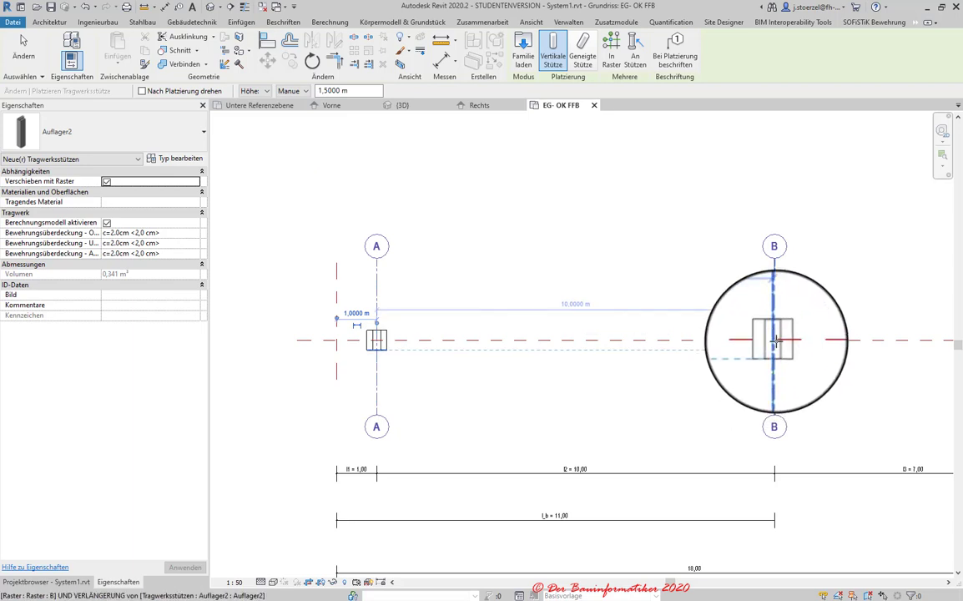
- Place an Auflager2 support at the grid B intersection and reopen the Project Browser
click(774, 340)
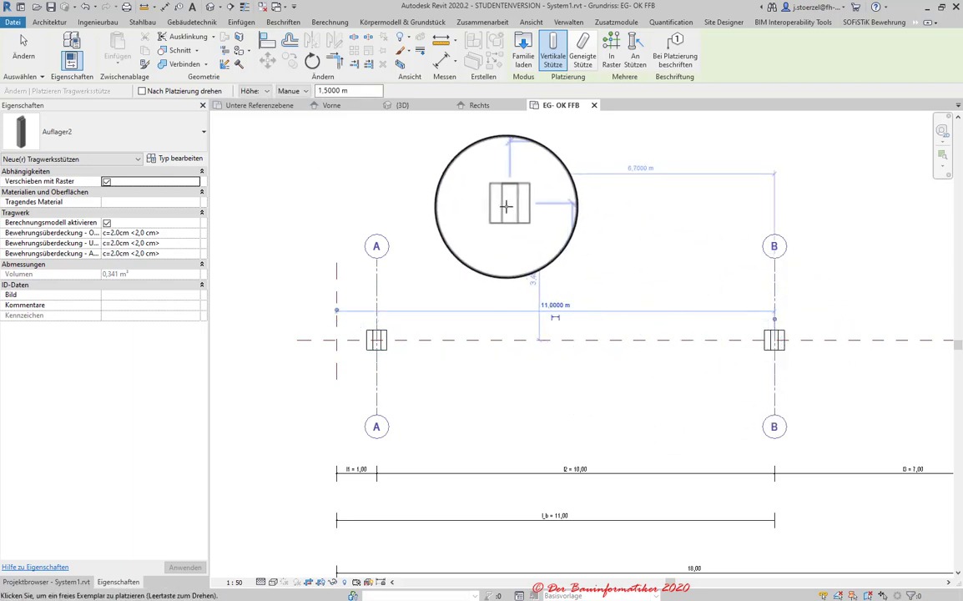
key(Escape)
key(Escape)
scroll(387, 392, up, 2)
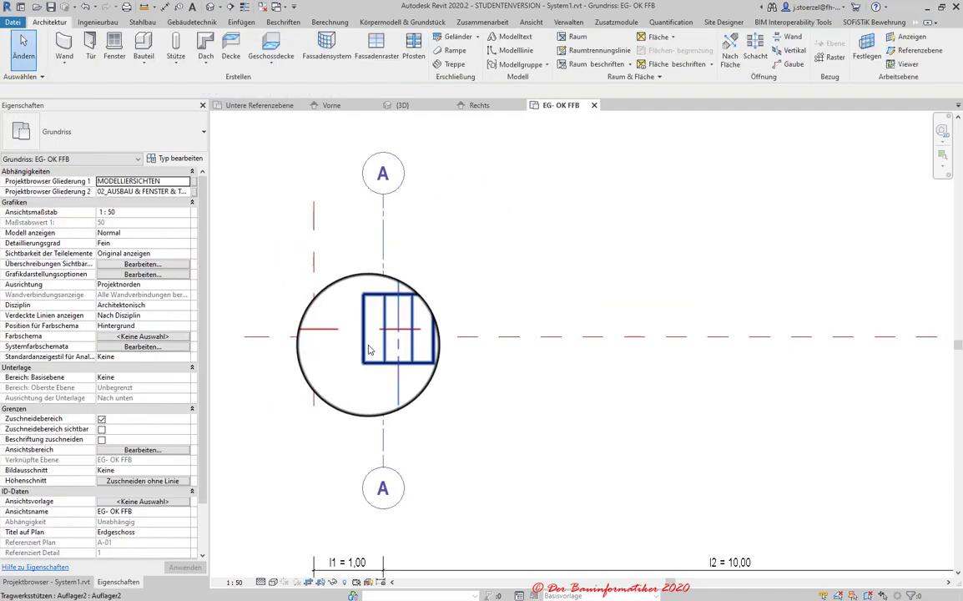
scroll(425, 358, up, 3)
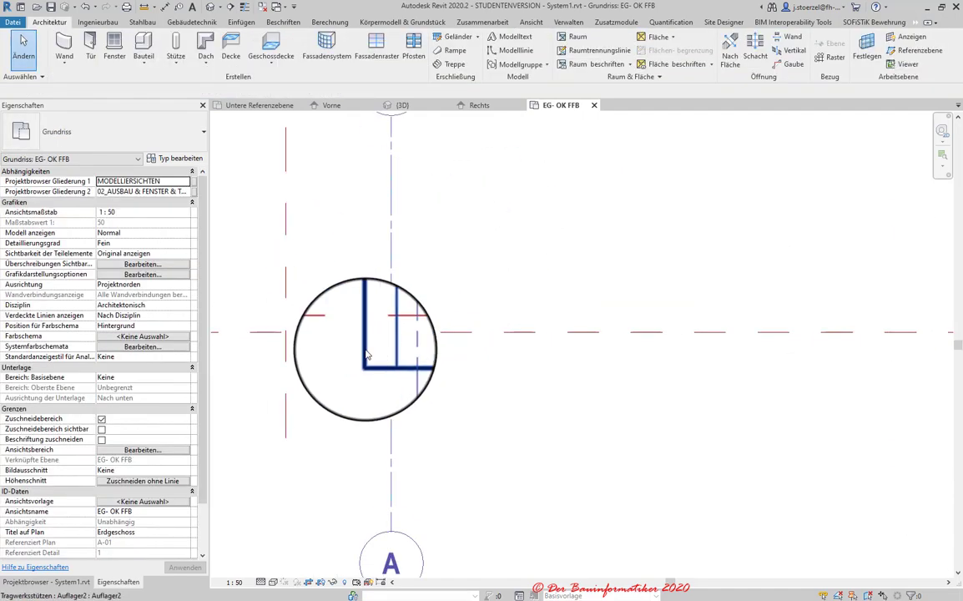
scroll(367, 354, down, 1)
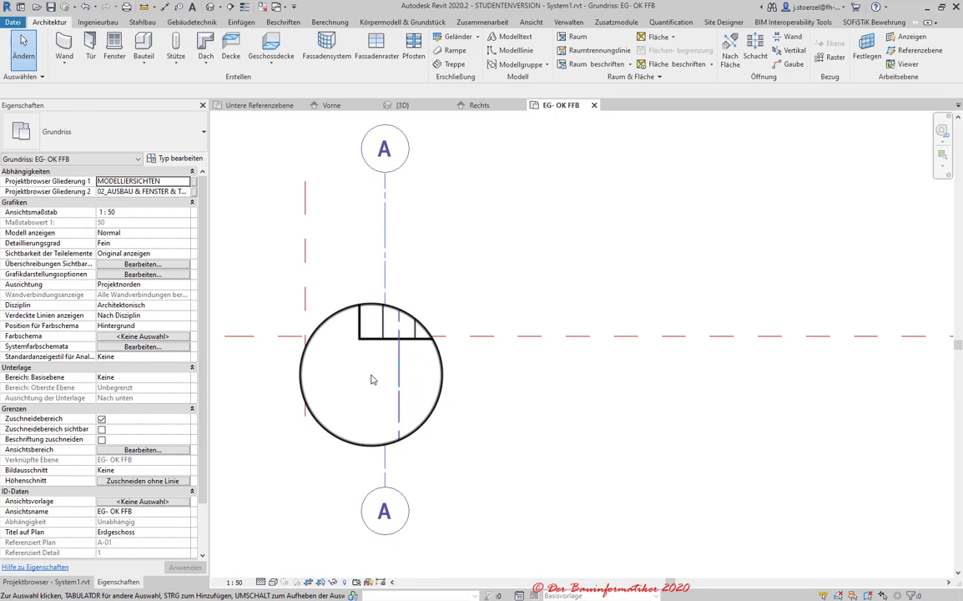
scroll(376, 374, down, 2)
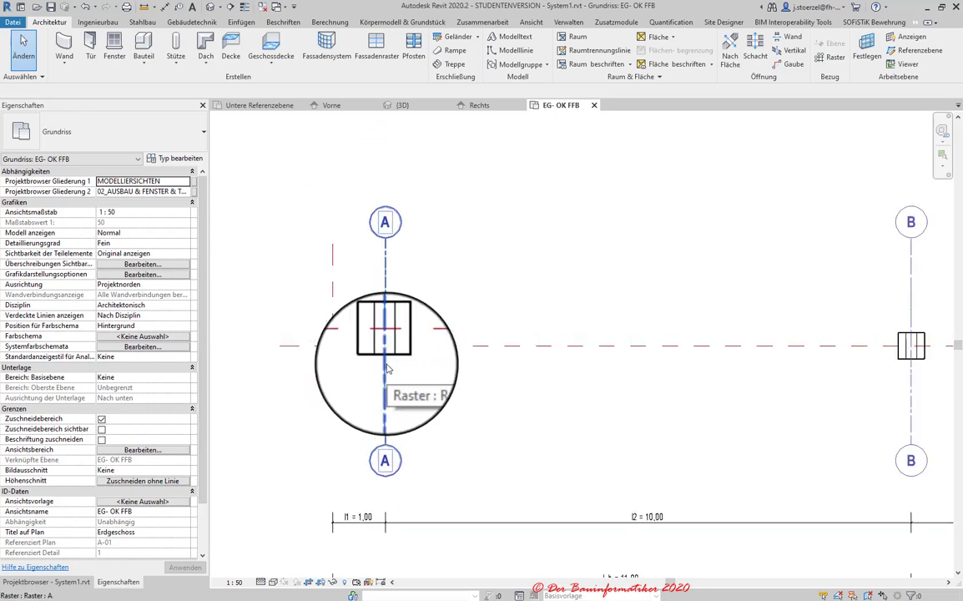
scroll(386, 368, down, 1)
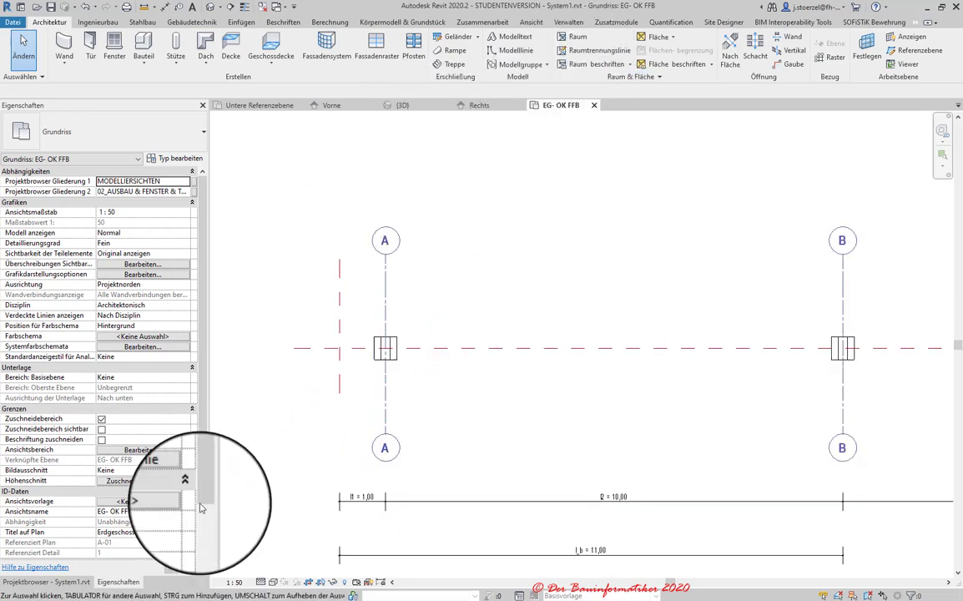
click(42, 581)
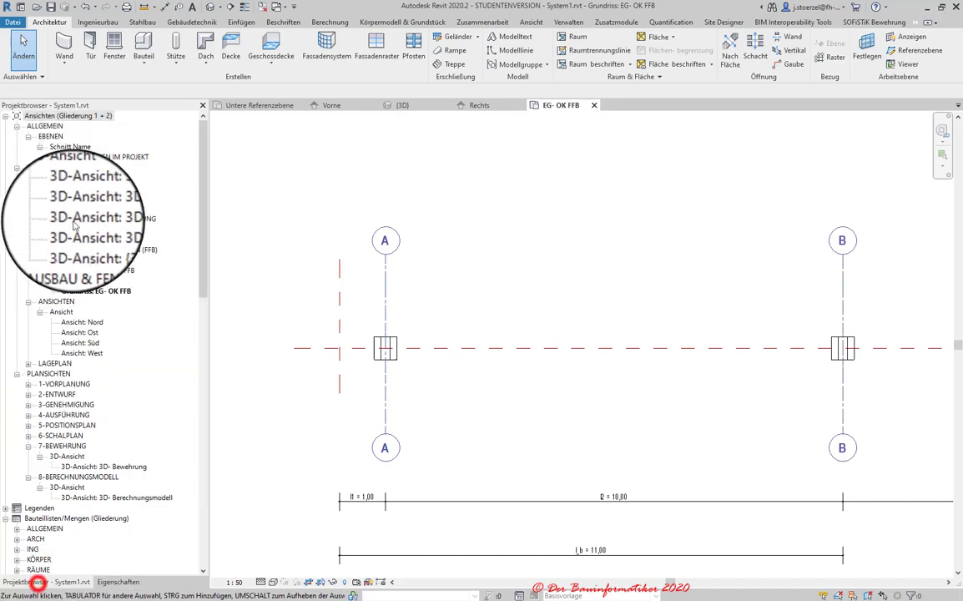
- Open the Süd elevation and nudge the grid A support slightly right
double_click(80, 342)
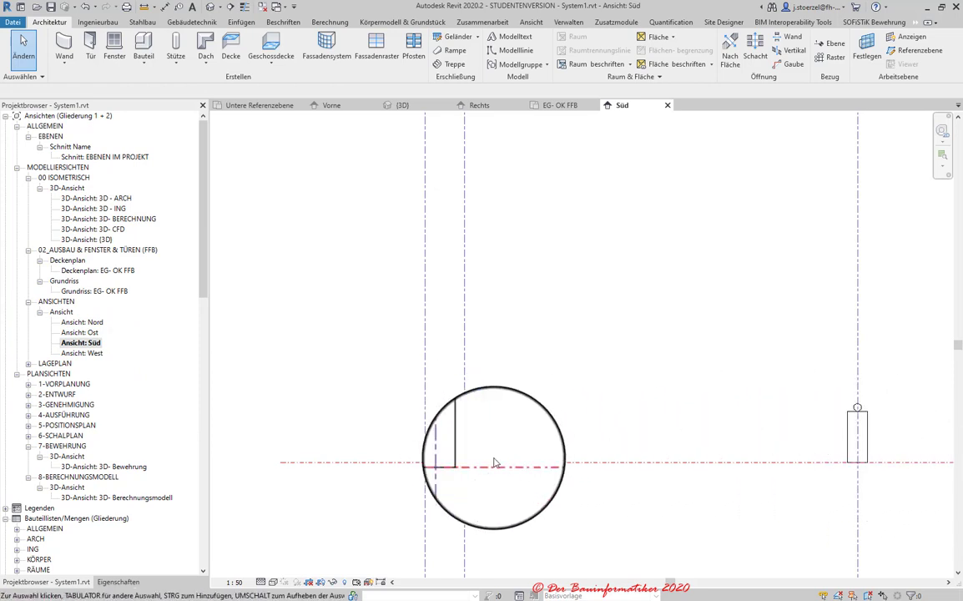
scroll(510, 499, down, 2)
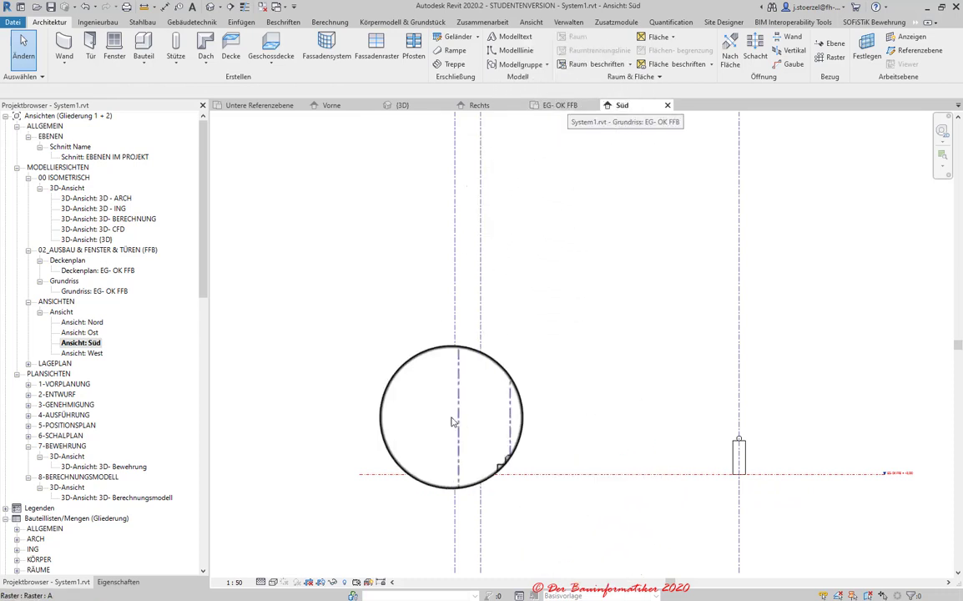
scroll(490, 402, up, 3)
scroll(496, 417, up, 2)
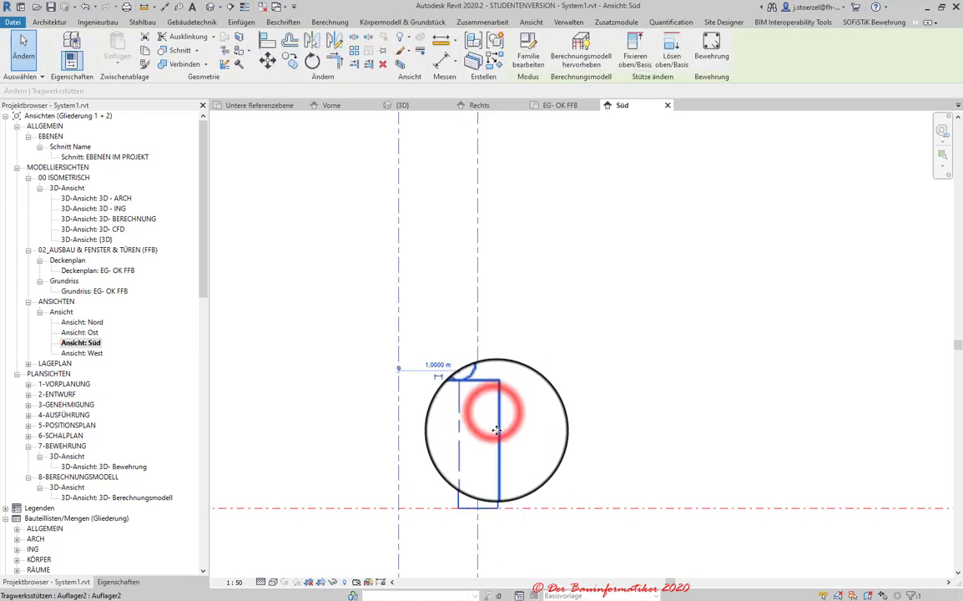
drag(495, 423, 515, 427)
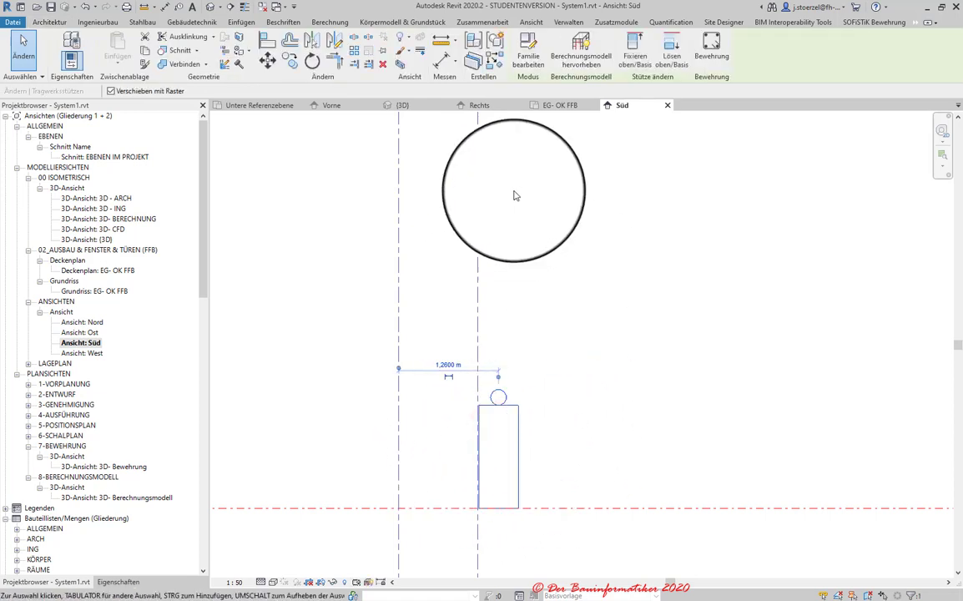
- Align the support's centre line onto grid A, then return to Auflager2's Untere Referenzebene plan
click(267, 41)
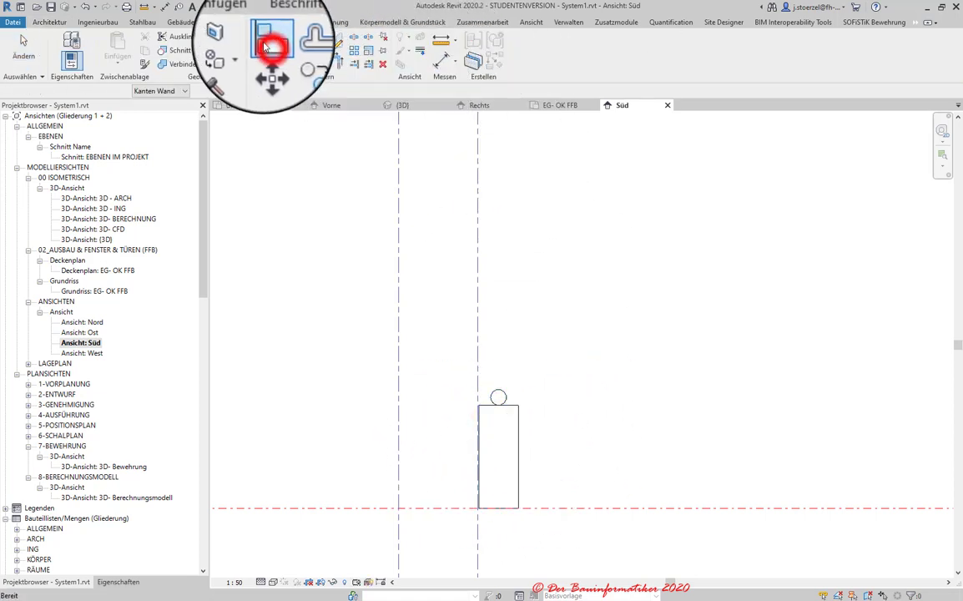
scroll(478, 360, down, 3)
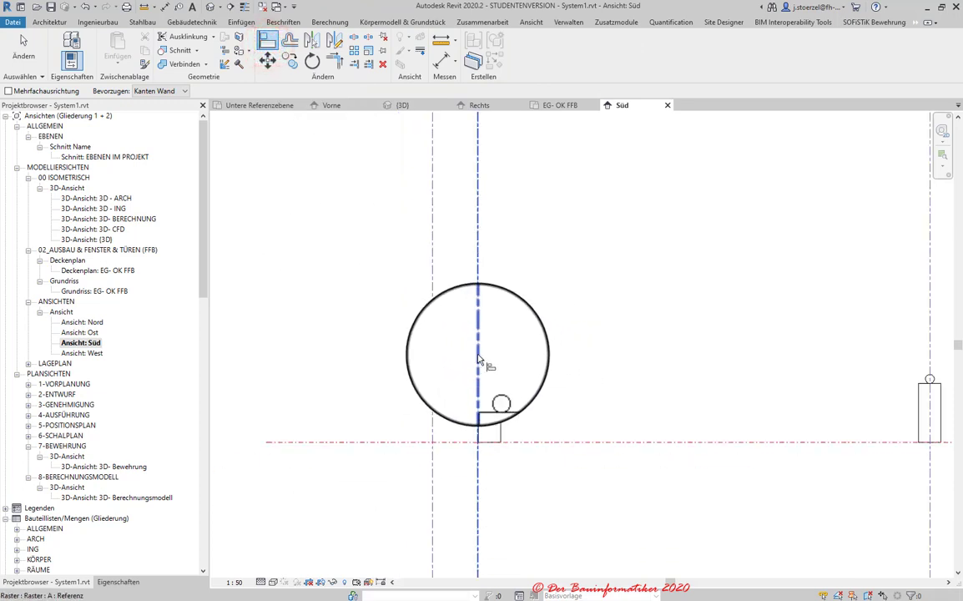
scroll(479, 350, down, 2)
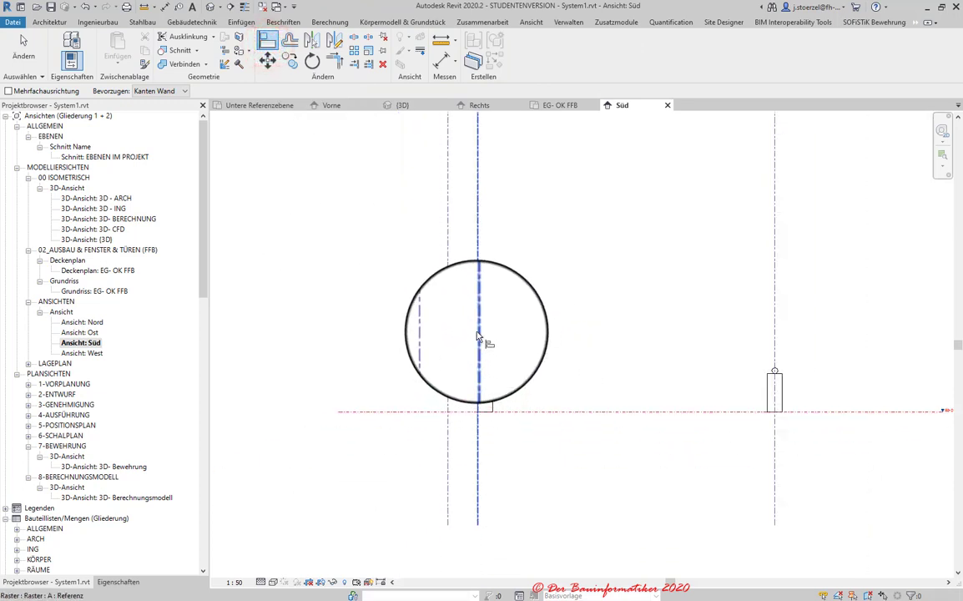
click(478, 333)
scroll(512, 430, up, 3)
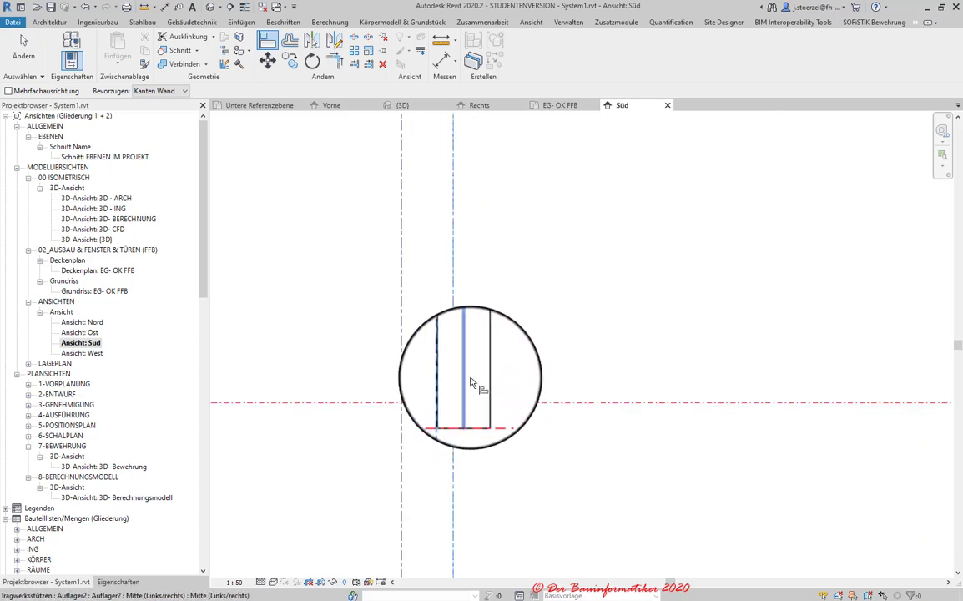
click(471, 382)
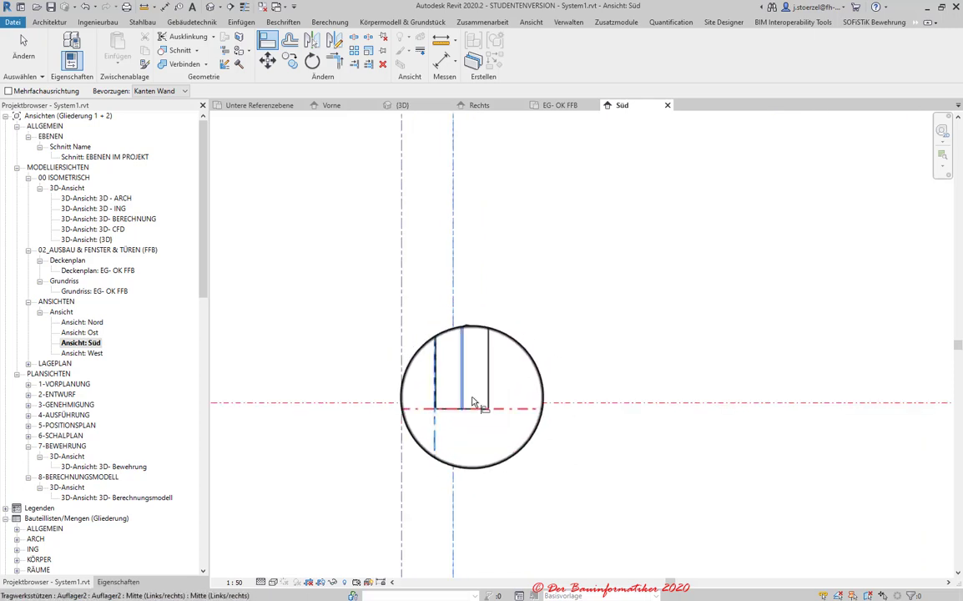
click(340, 106)
click(275, 107)
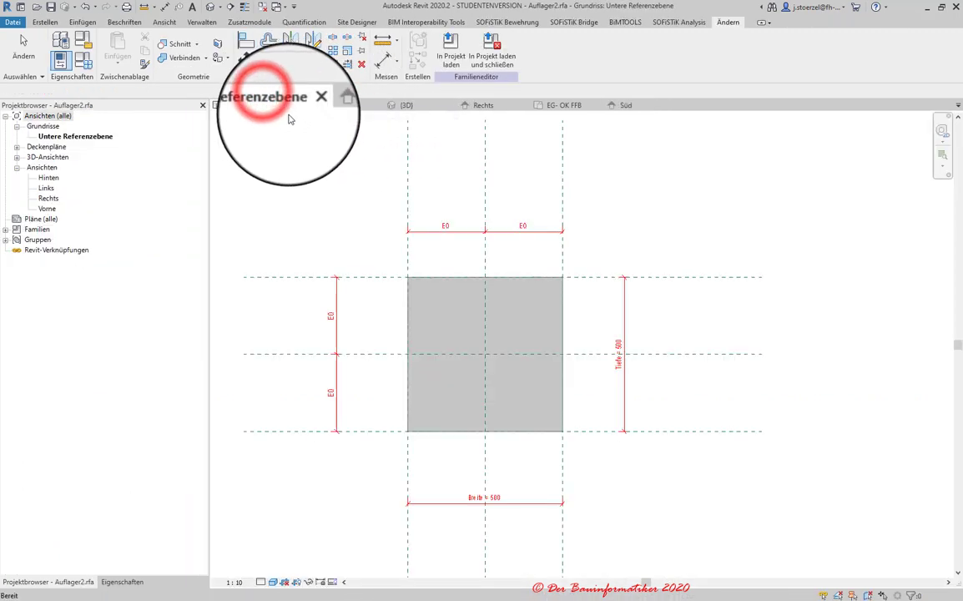
- Inspect the Mitte (Vorne/hinten) and Rechts reference planes' reference strength, then return to Süd
click(521, 355)
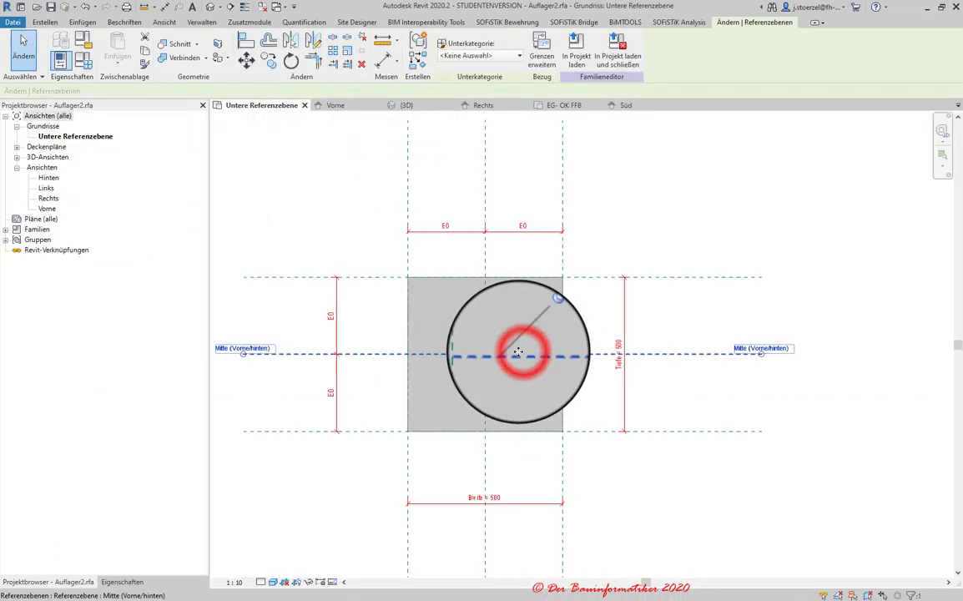
click(119, 583)
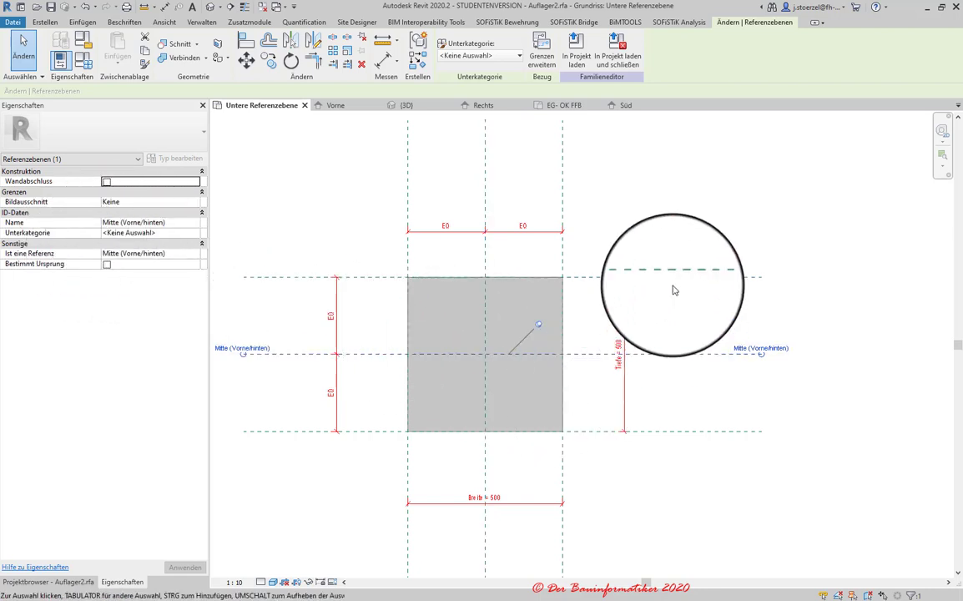
click(562, 171)
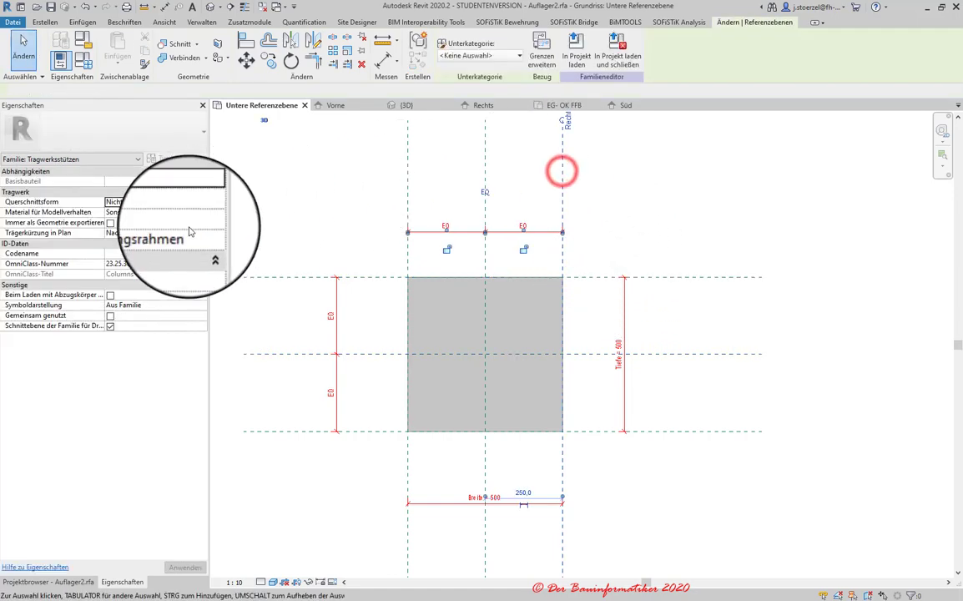
click(195, 254)
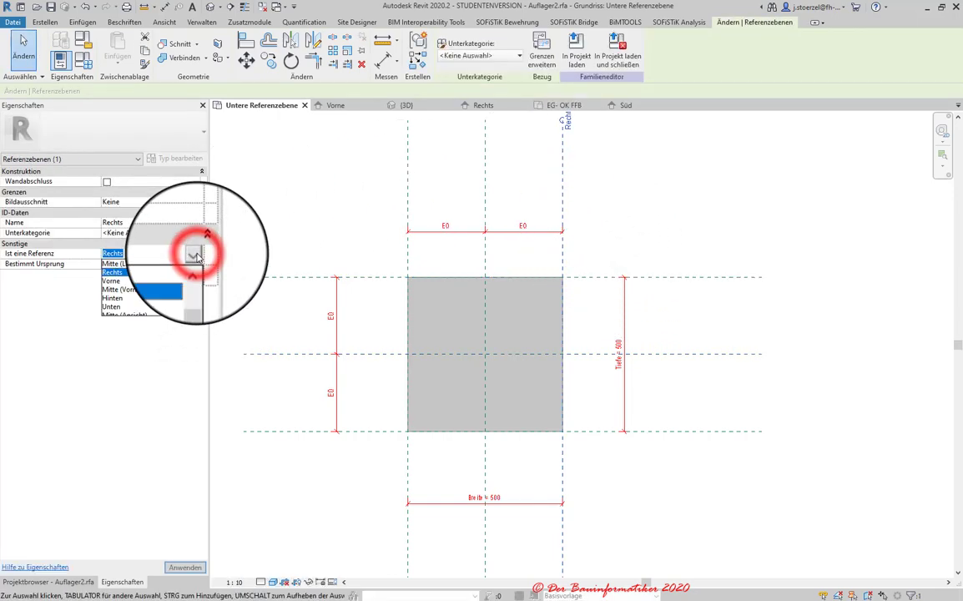
mouse_move(197, 291)
mouse_down()
mouse_move(197, 305)
mouse_move(196, 282)
mouse_up()
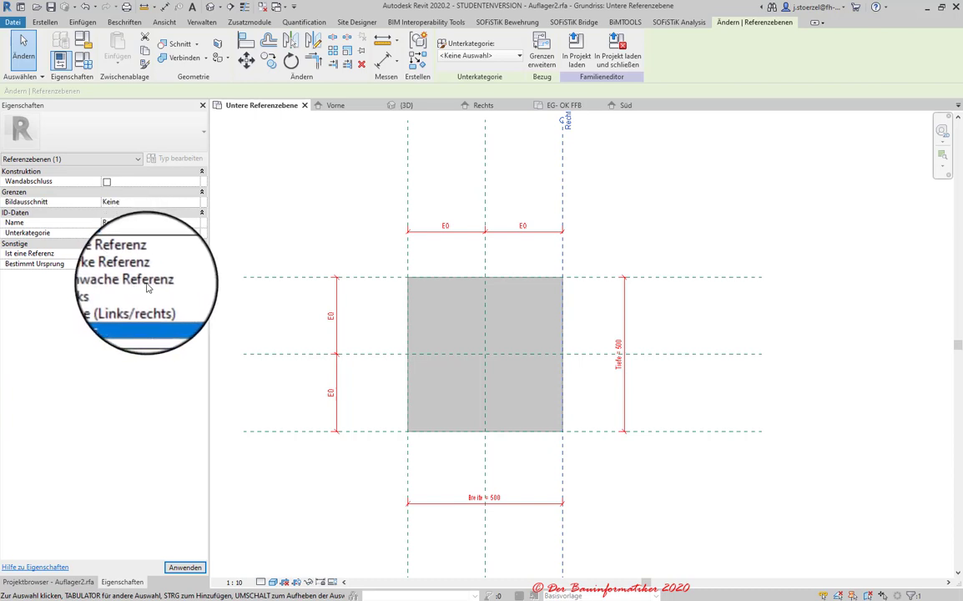
mouse_move(194, 284)
mouse_down()
mouse_move(198, 301)
mouse_move(197, 286)
mouse_up()
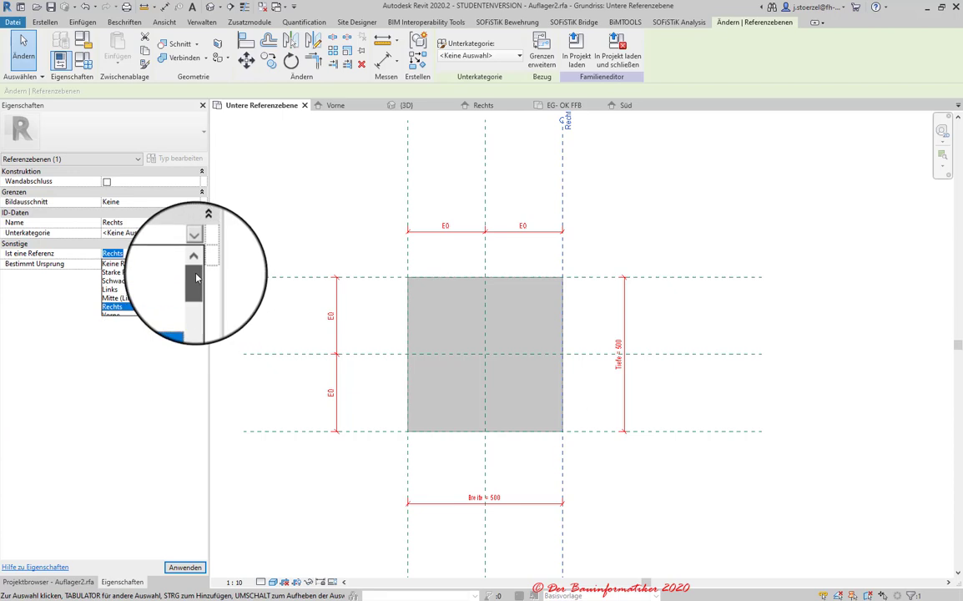
click(624, 105)
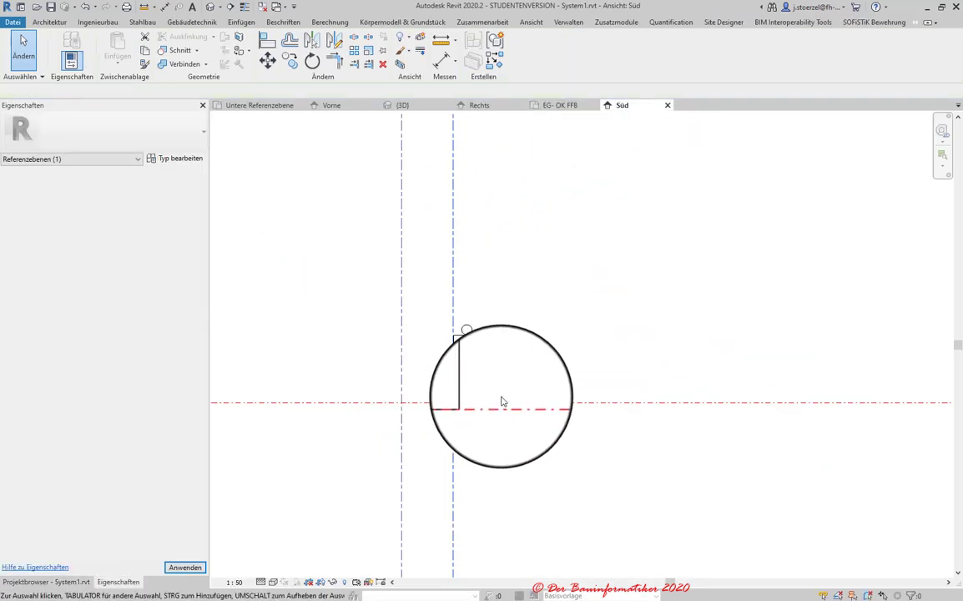
- Align the column centre onto the vertical grid line, then view the EG- OK FFB plan
click(267, 40)
click(451, 294)
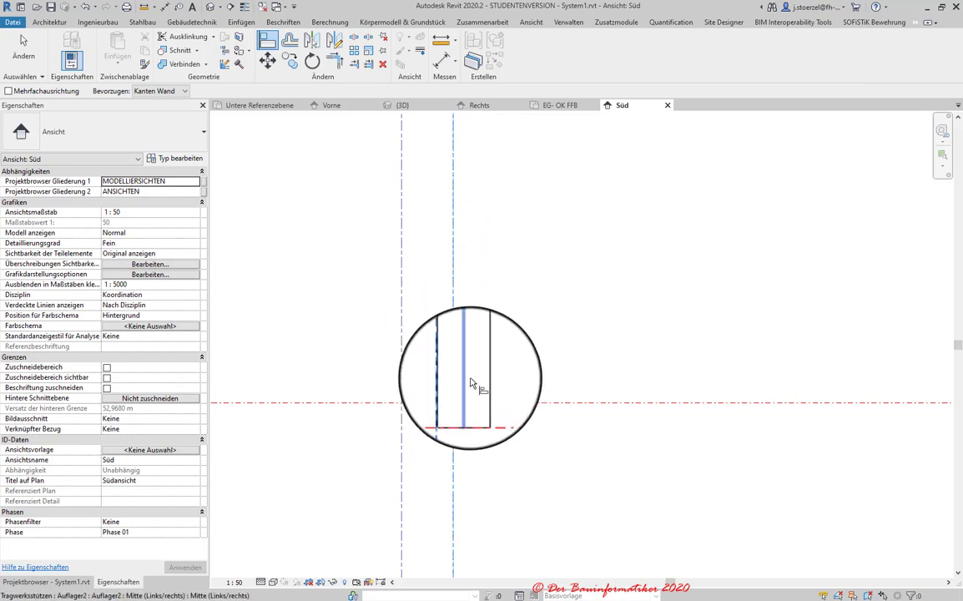
click(471, 367)
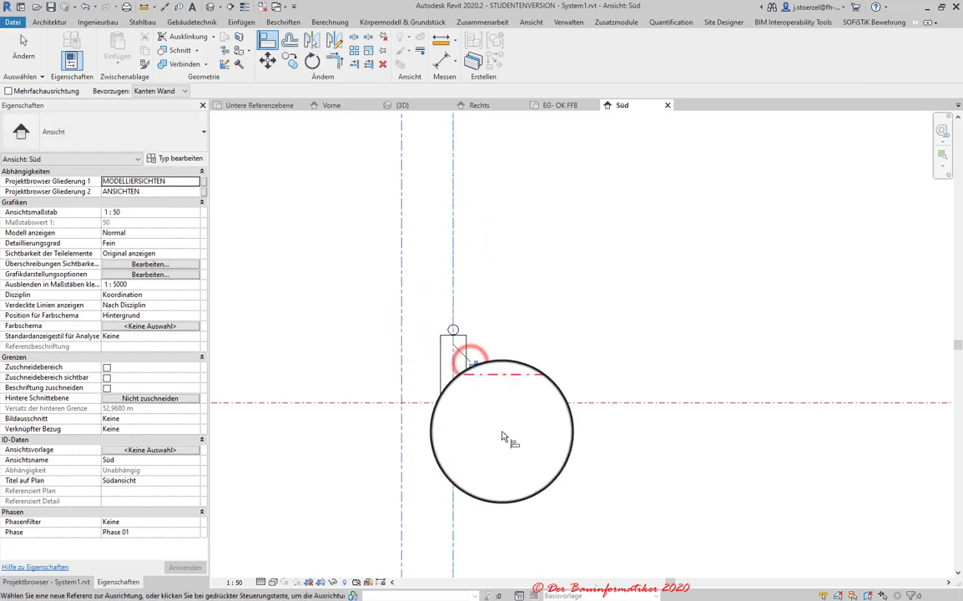
scroll(457, 480, down, 2)
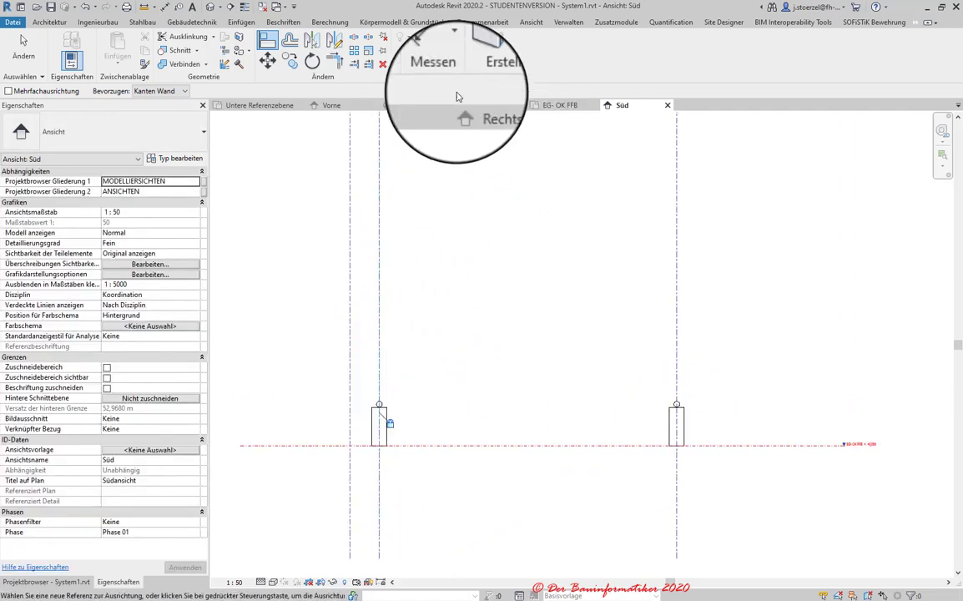
click(560, 105)
scroll(409, 321, up, 3)
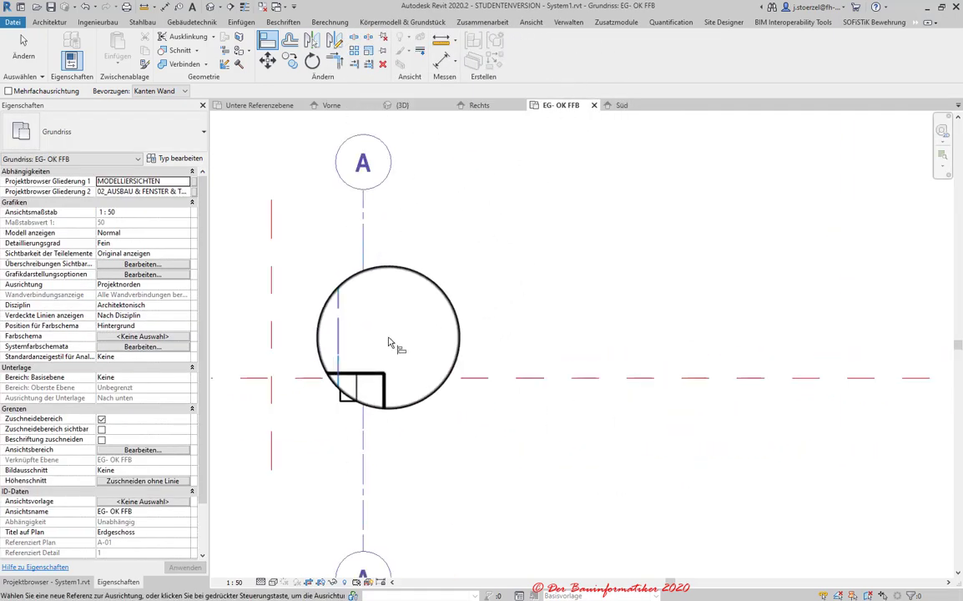
- Align the support column at grid A to the horizontal line and lock the alignment
click(22, 43)
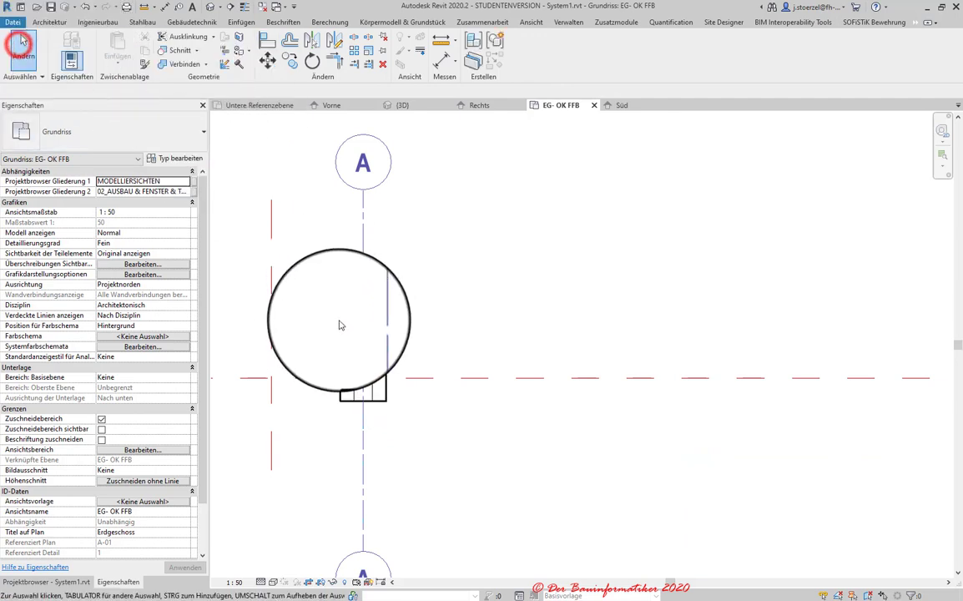
click(376, 358)
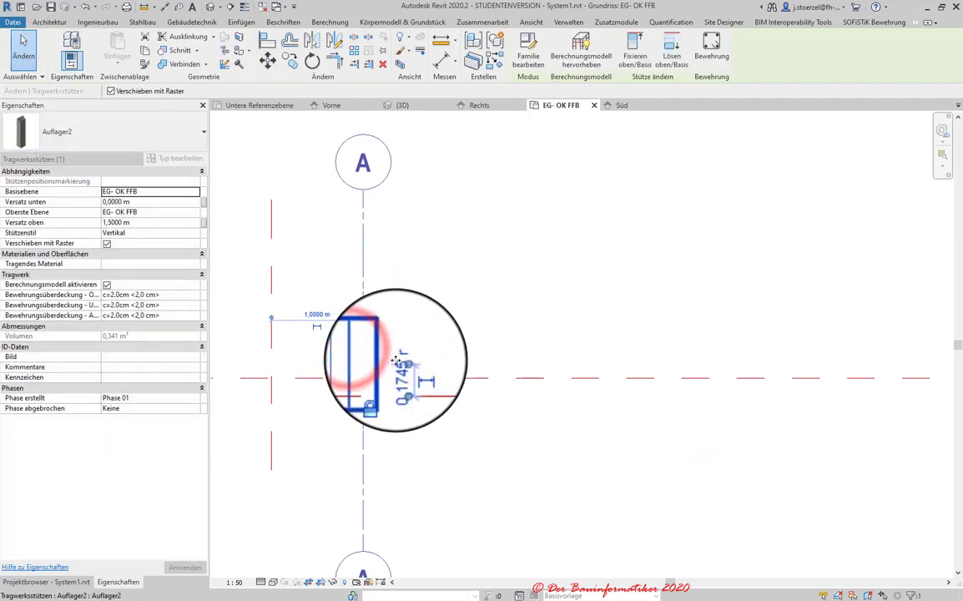
click(268, 43)
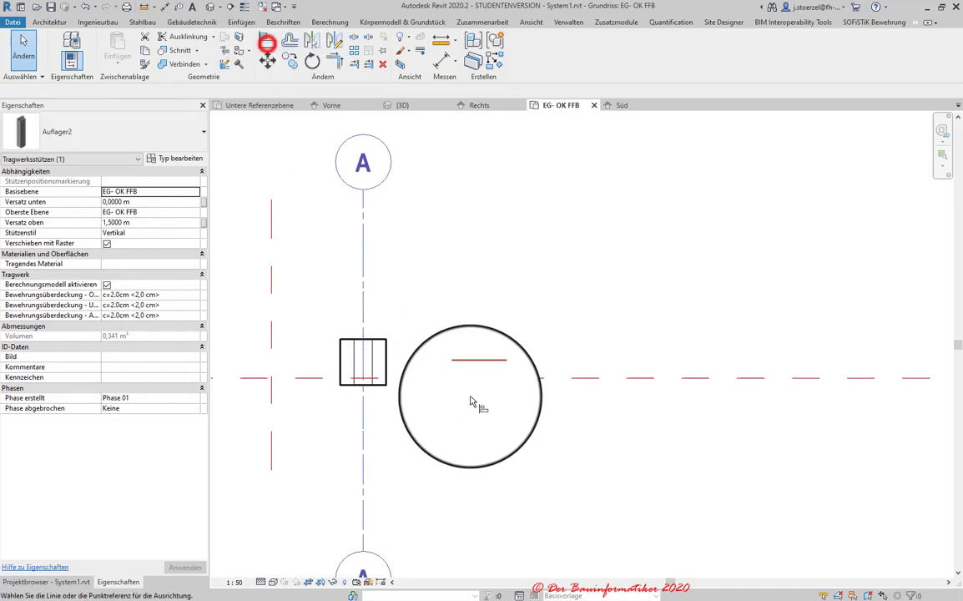
click(458, 379)
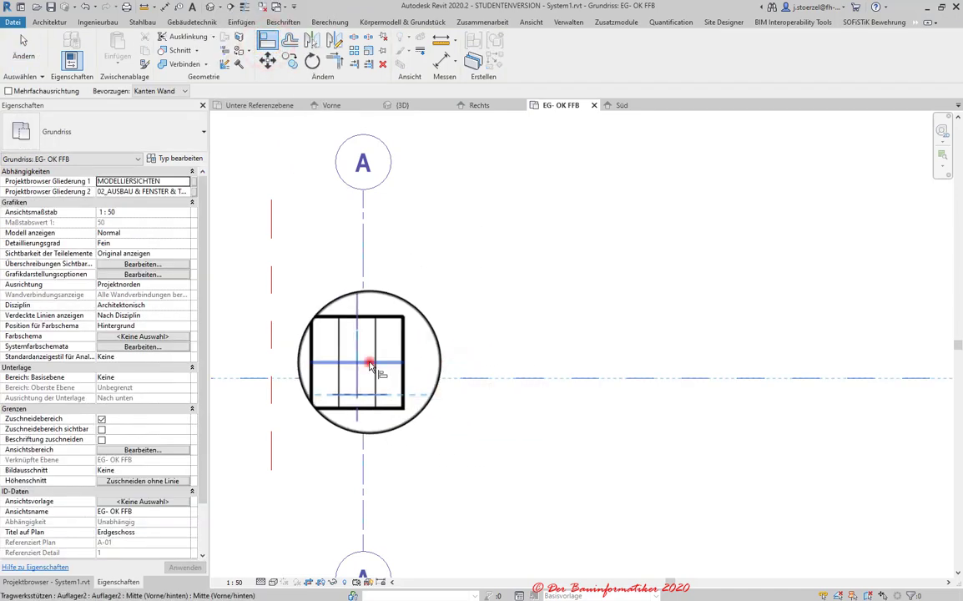
click(369, 364)
click(561, 397)
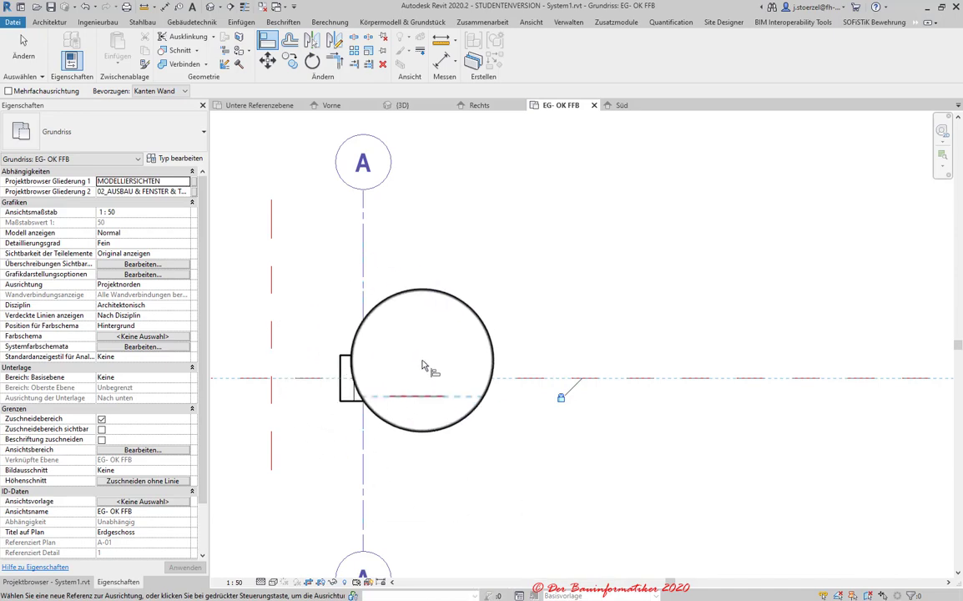
key(Escape)
- Try dragging grid A toward grid B, then cancel the constraint error
scroll(429, 380, down, 3)
scroll(430, 380, down, 2)
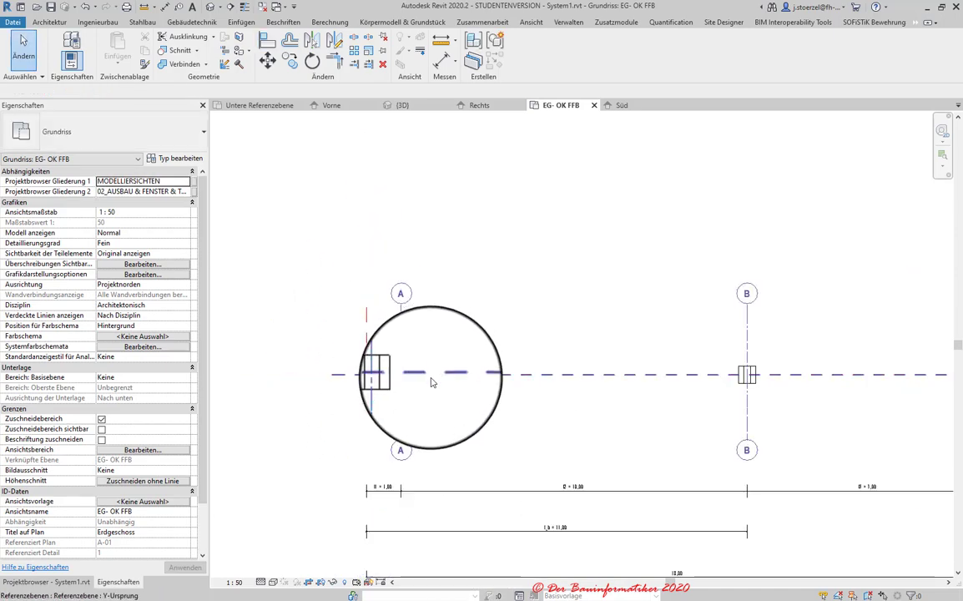
click(431, 377)
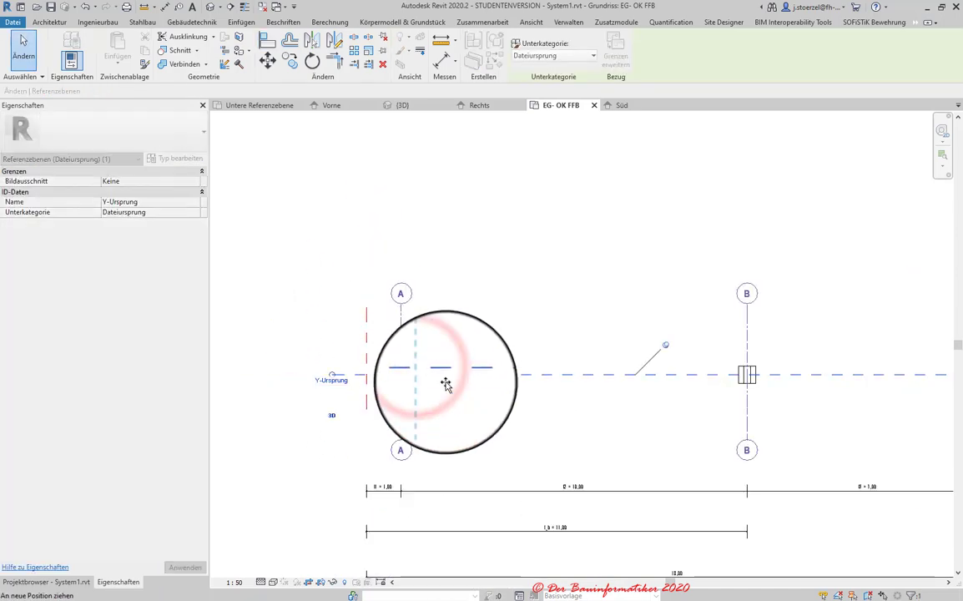
key(Escape)
click(392, 400)
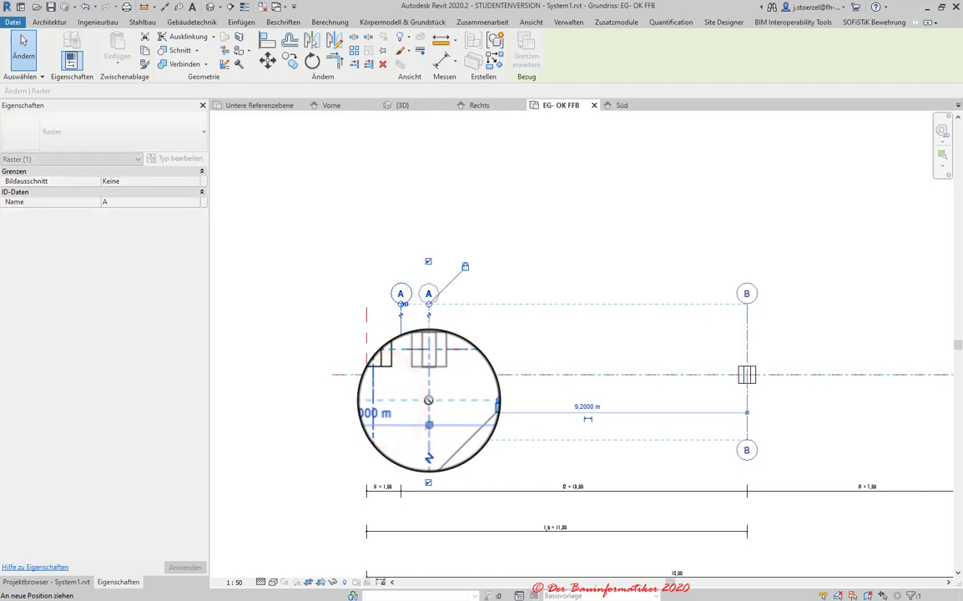
drag(400, 400, 401, 463)
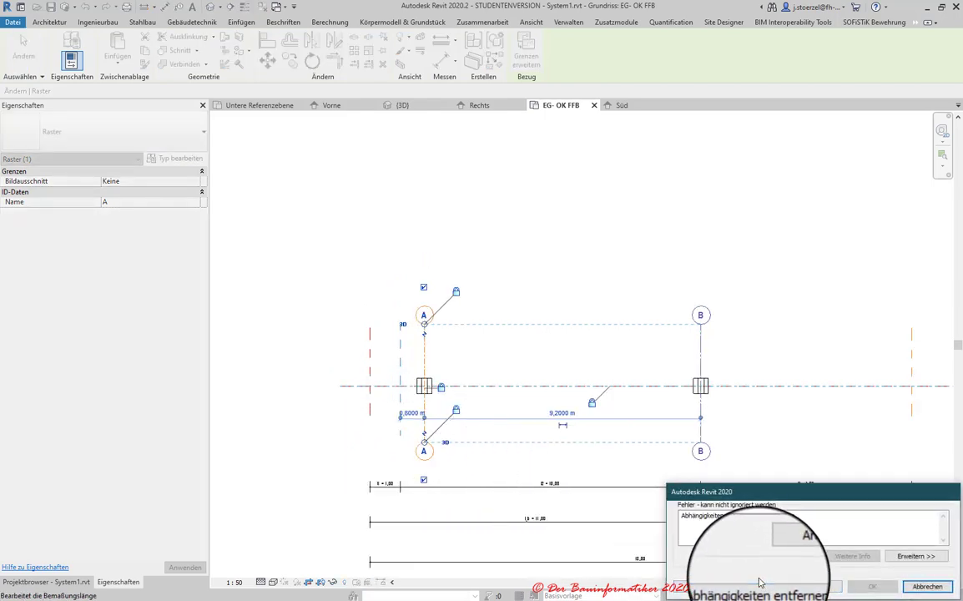
click(918, 588)
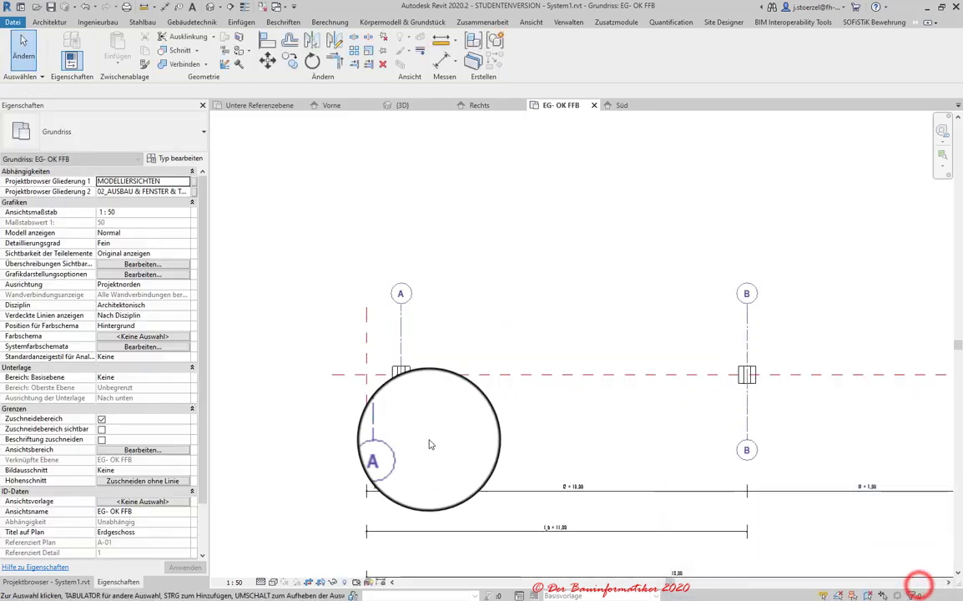
- Select the column's Kennzeichen value, then show Auflager2's Rechts elevation
click(403, 381)
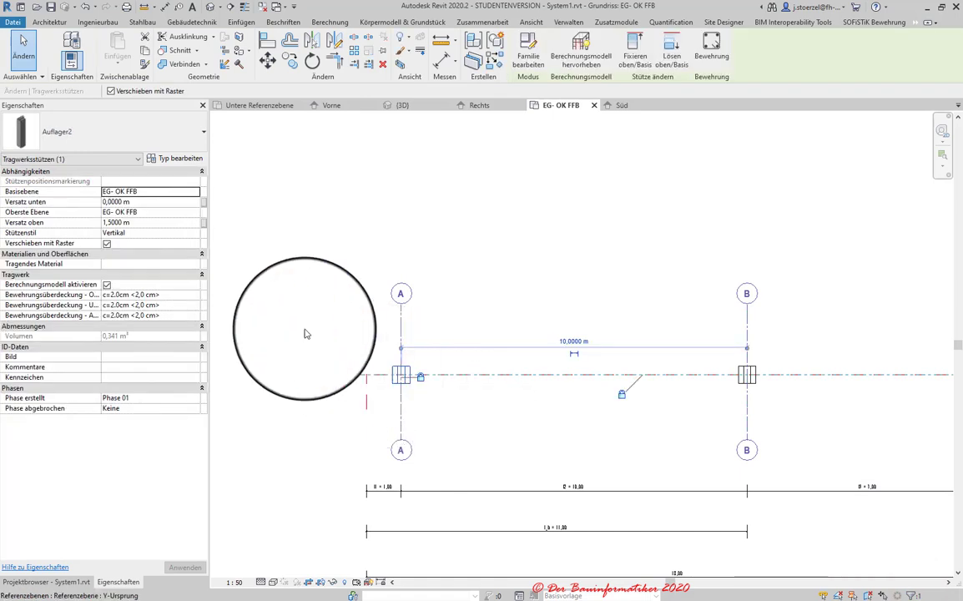
click(131, 377)
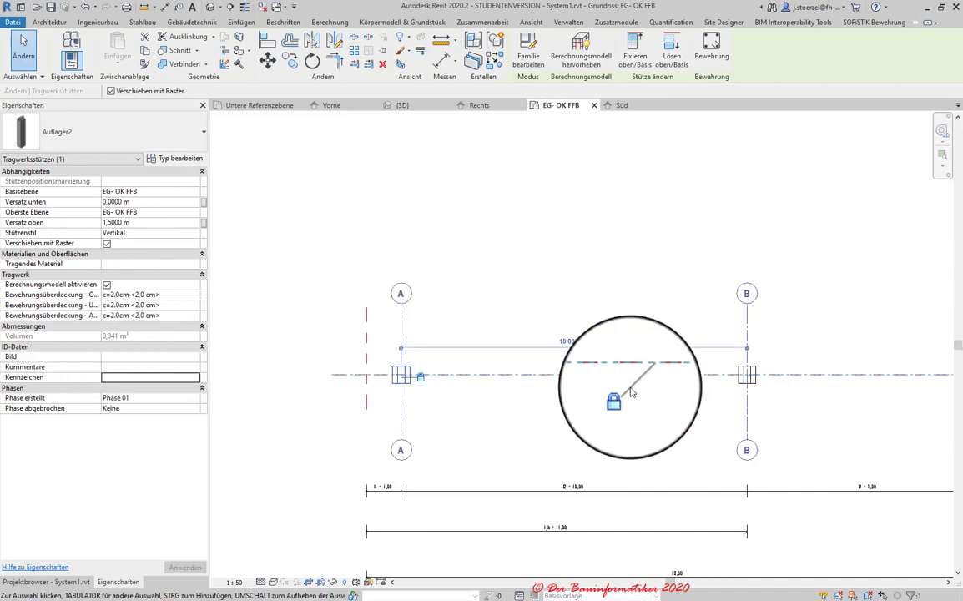
click(476, 106)
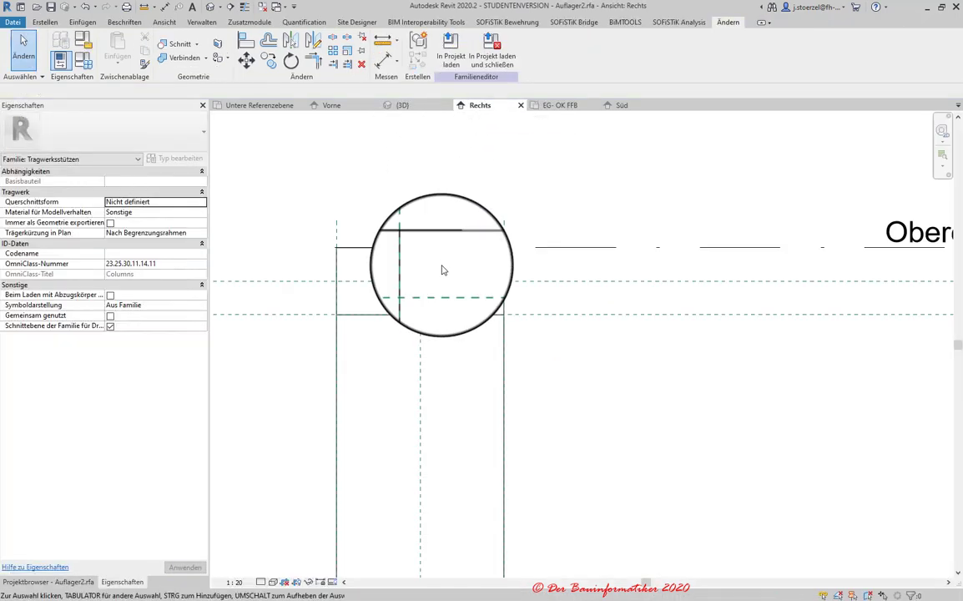
- In Auflager2's 3D view, turn Vorschau off, set the detail level, and choose visual style Realistisch
scroll(465, 260, down, 3)
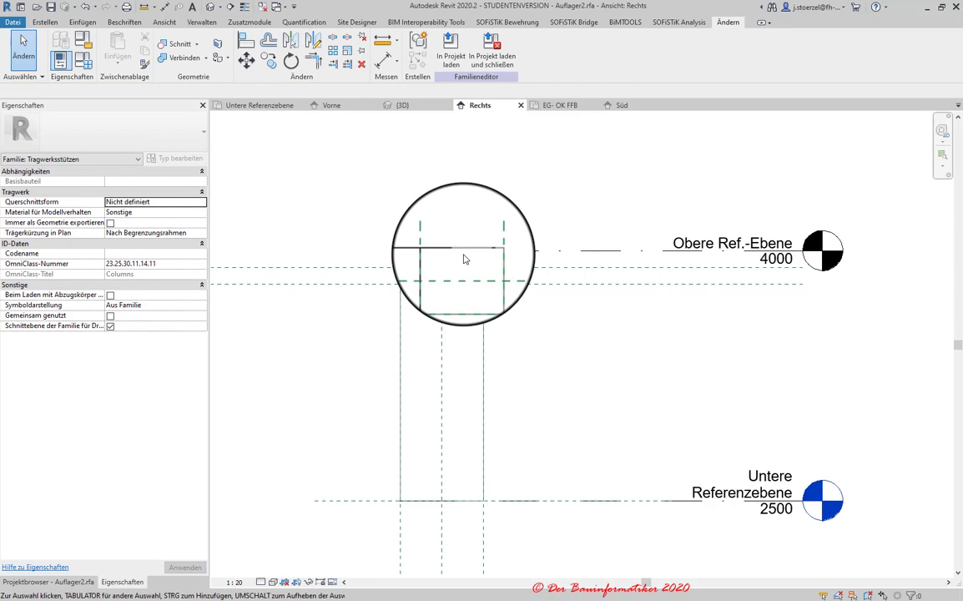
click(402, 106)
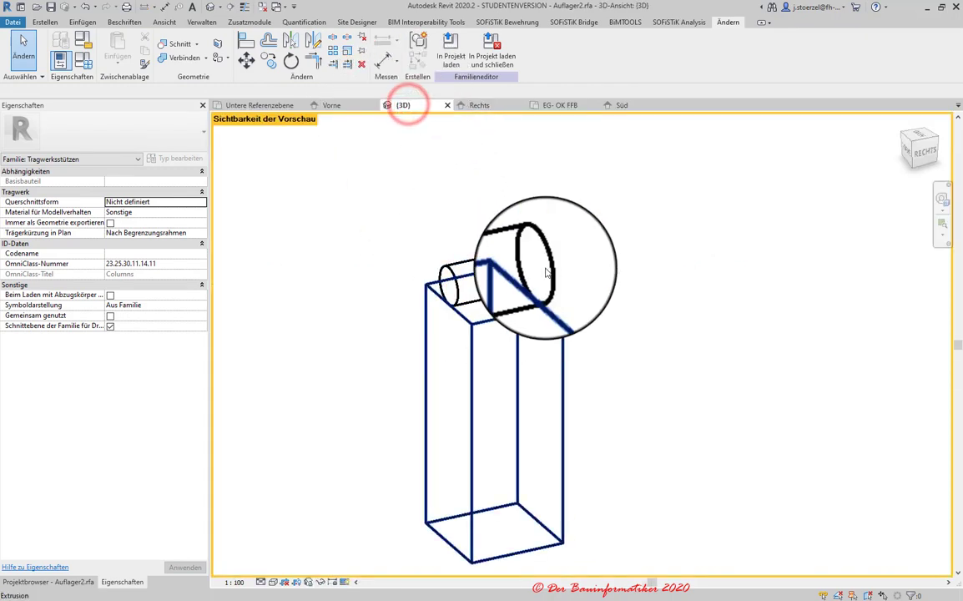
click(342, 583)
click(367, 551)
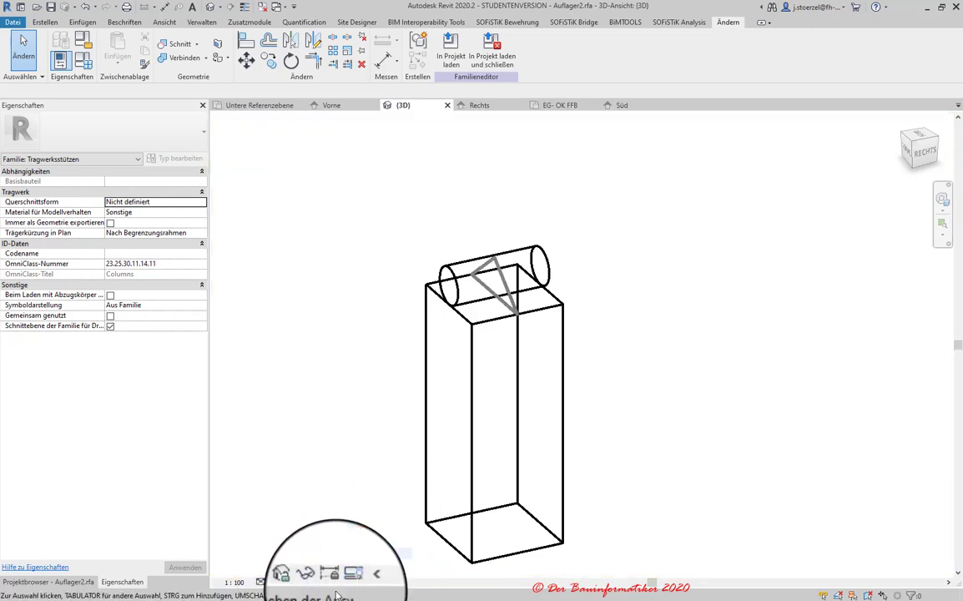
click(261, 584)
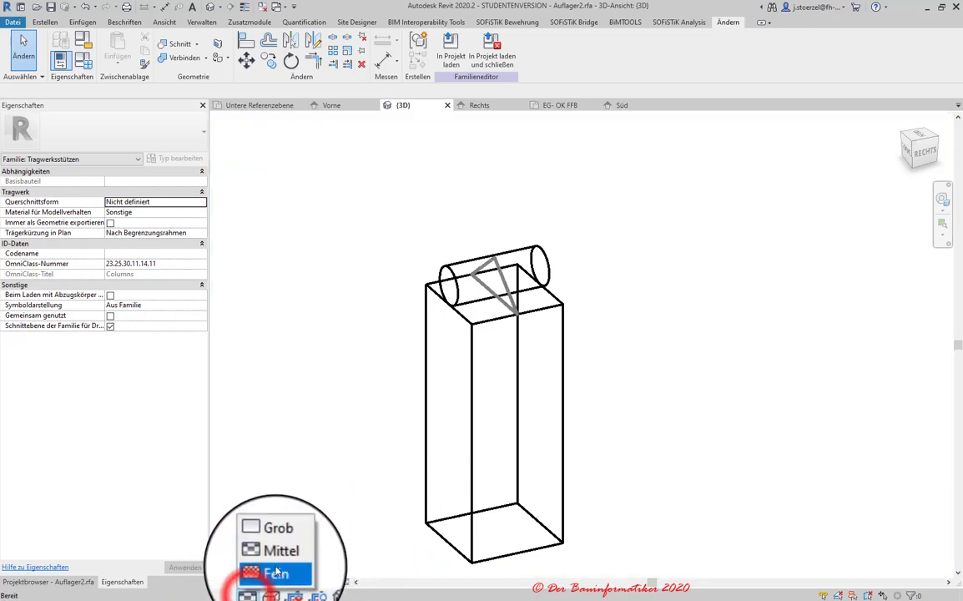
click(267, 564)
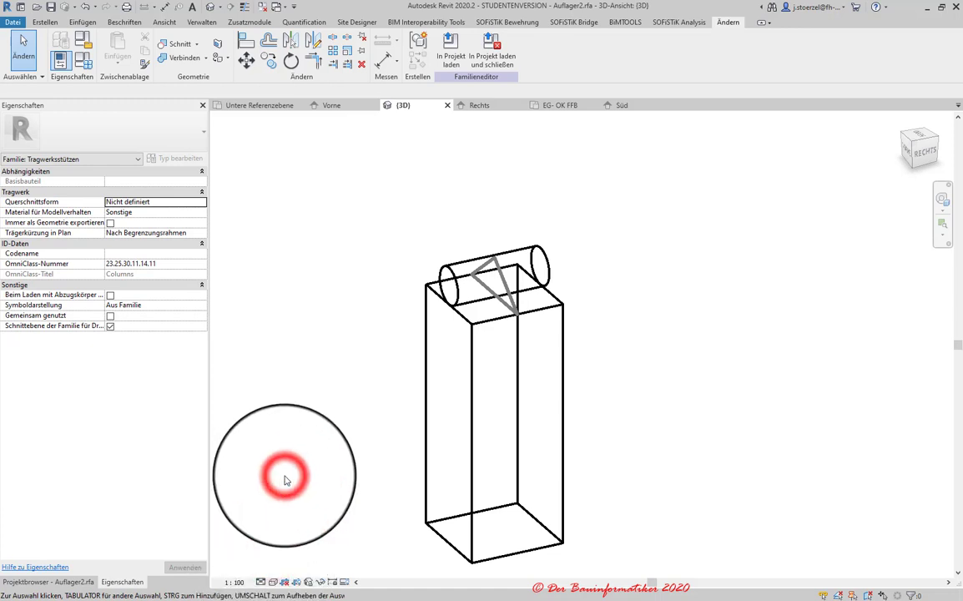
click(272, 582)
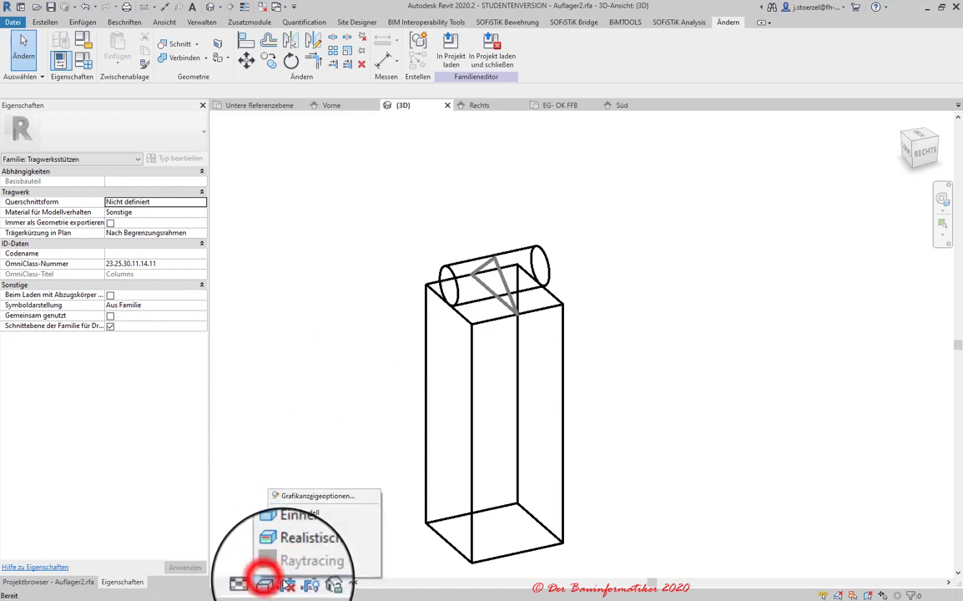
click(292, 557)
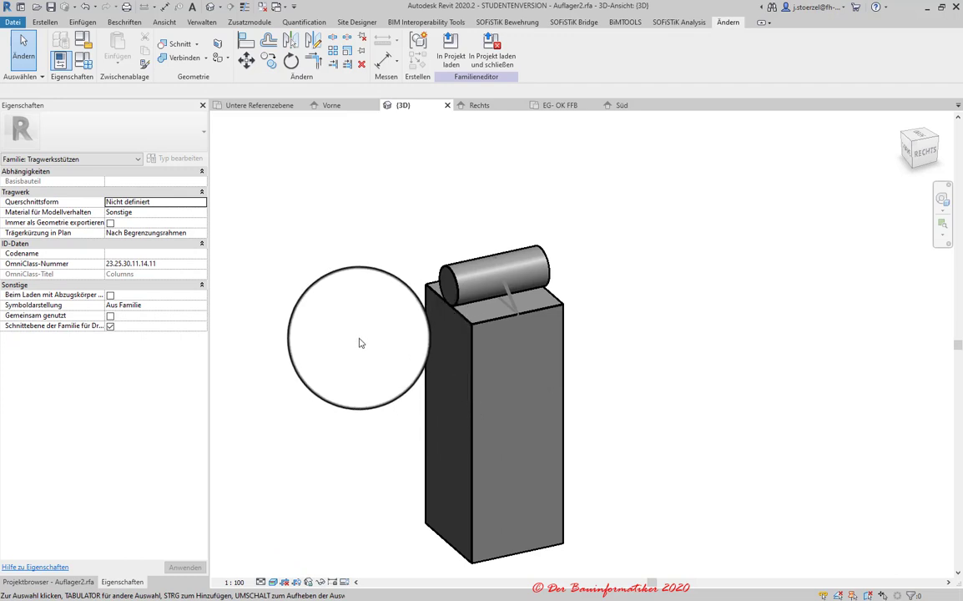
scroll(307, 352, up, 2)
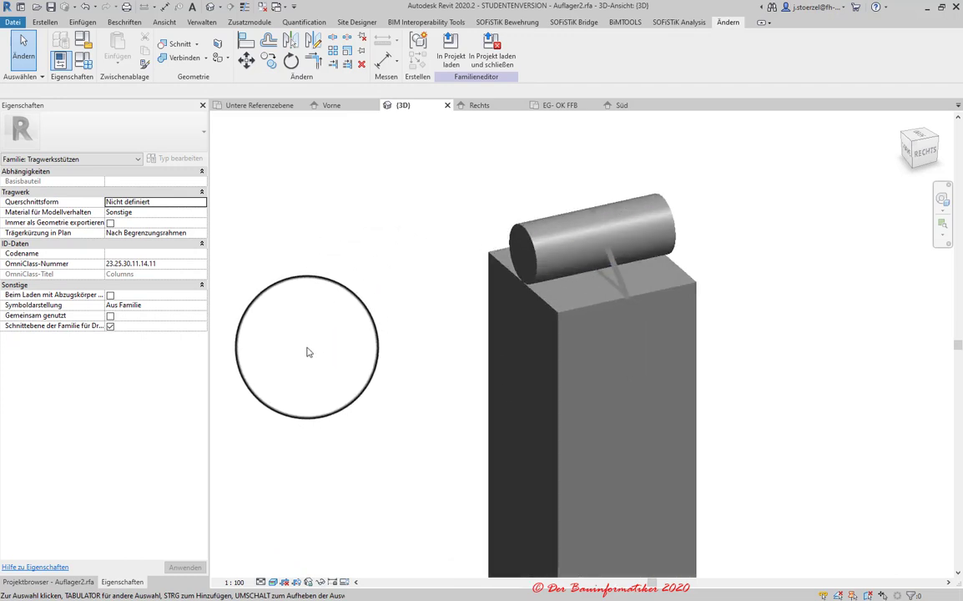
- Select the roller cylinder and cancel the material parameter association
click(542, 246)
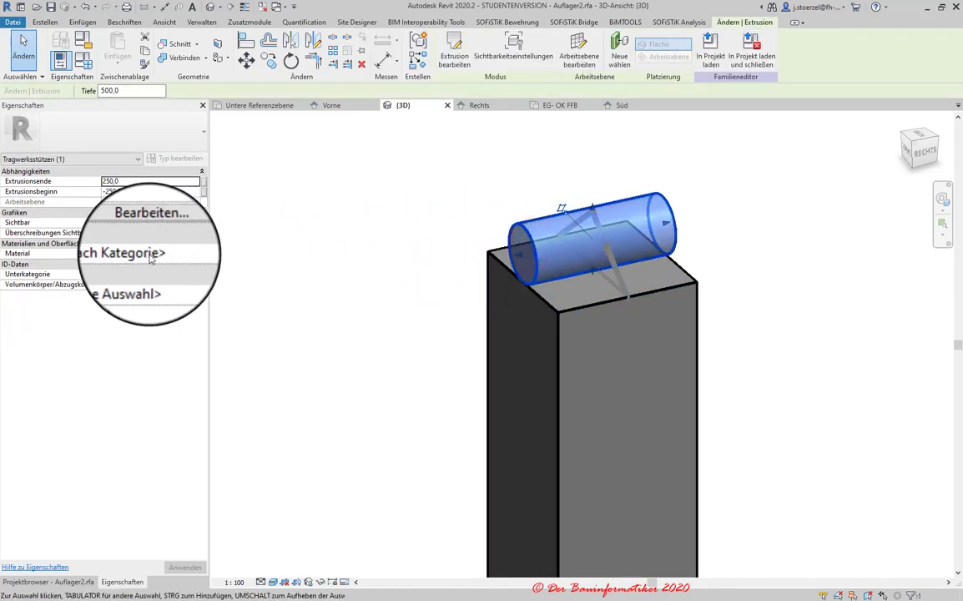
click(204, 257)
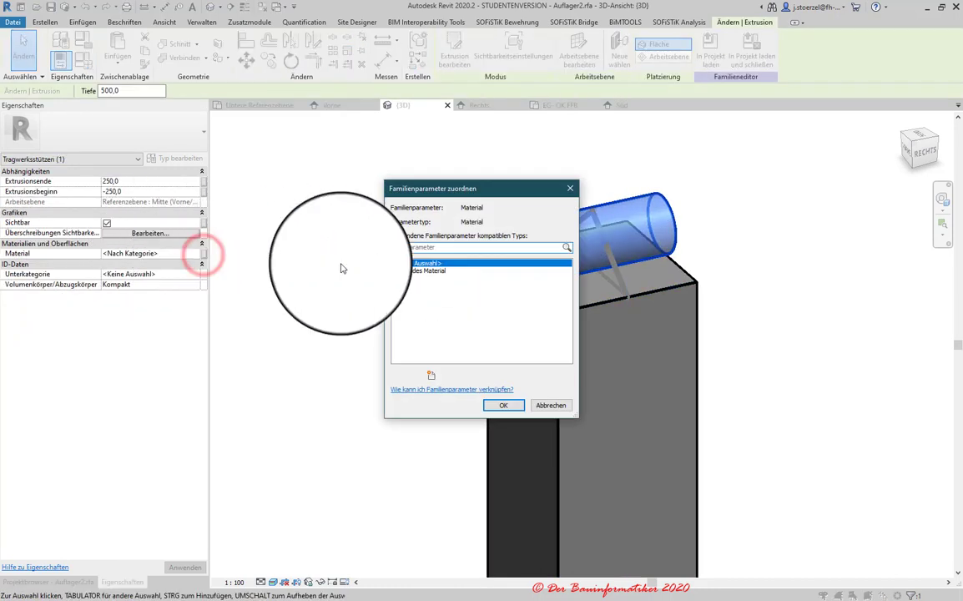
click(561, 404)
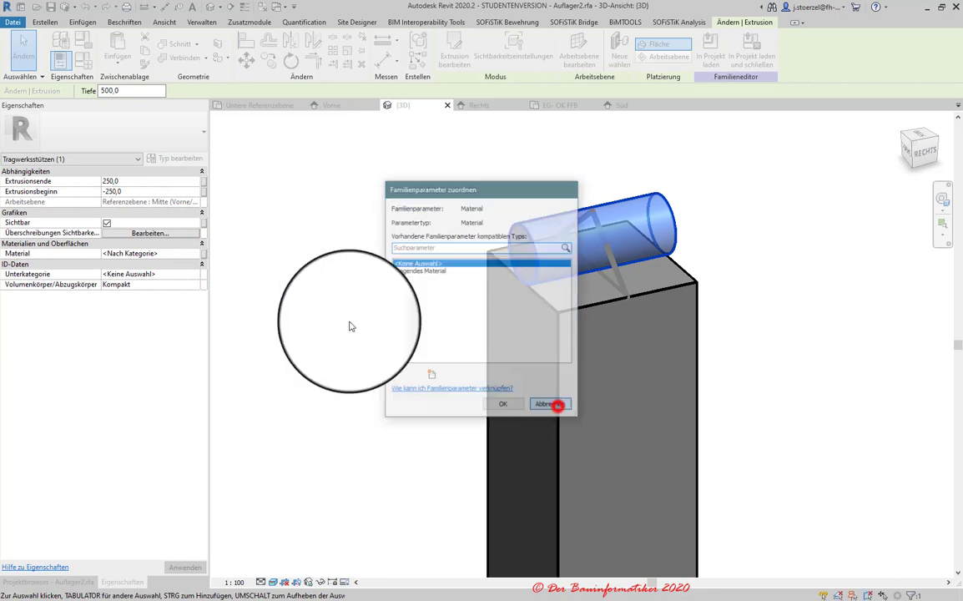
click(202, 243)
click(203, 244)
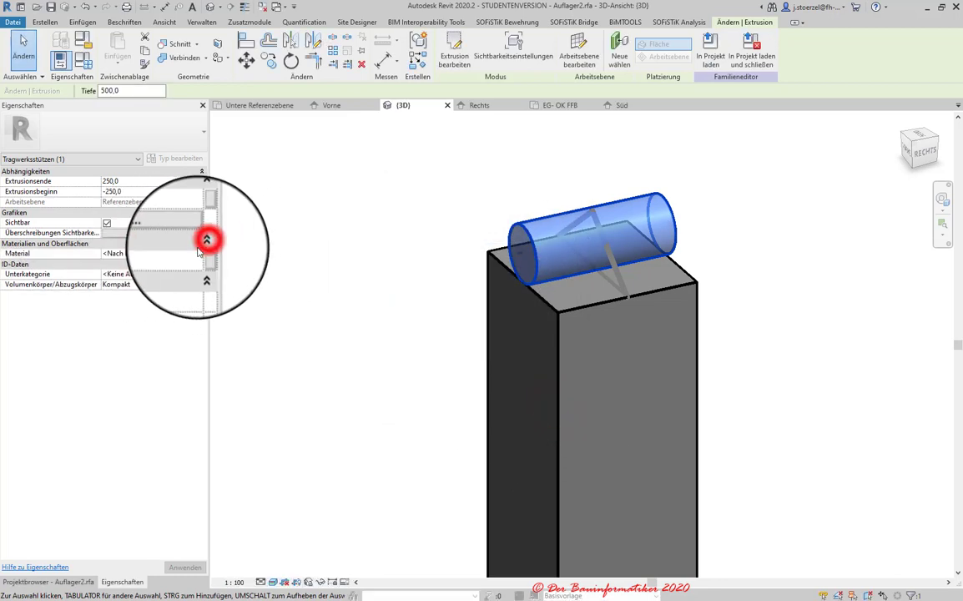
- Search 'metal', add Bronze from AEC-Materialien > Metall, and assign it to the roller
click(195, 253)
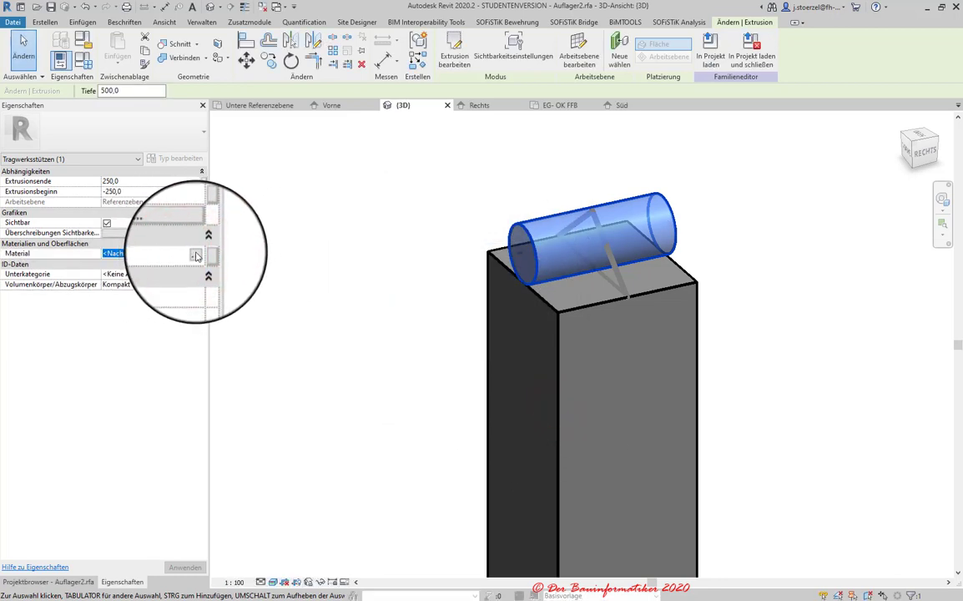
click(195, 253)
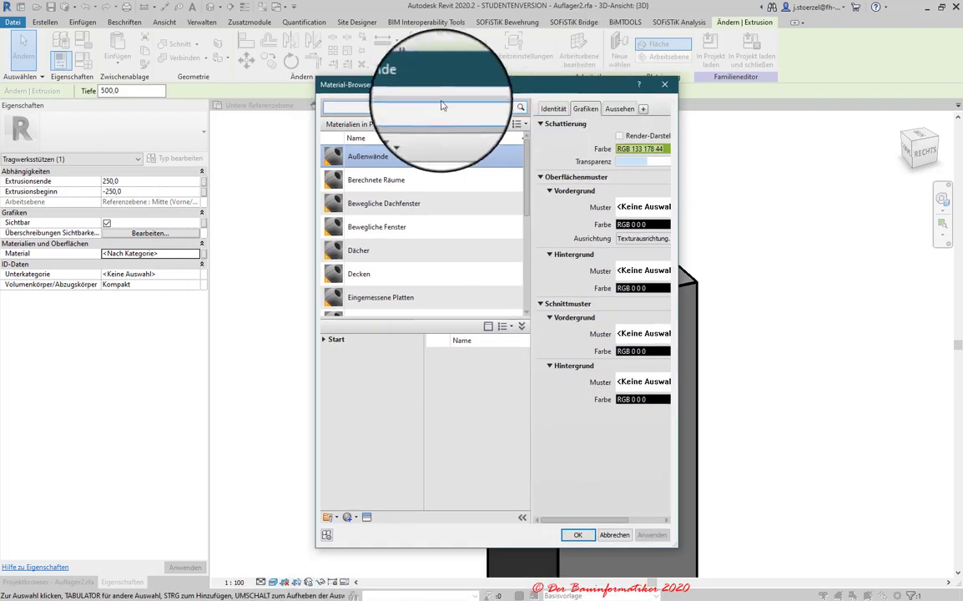
click(356, 109)
text(metal)
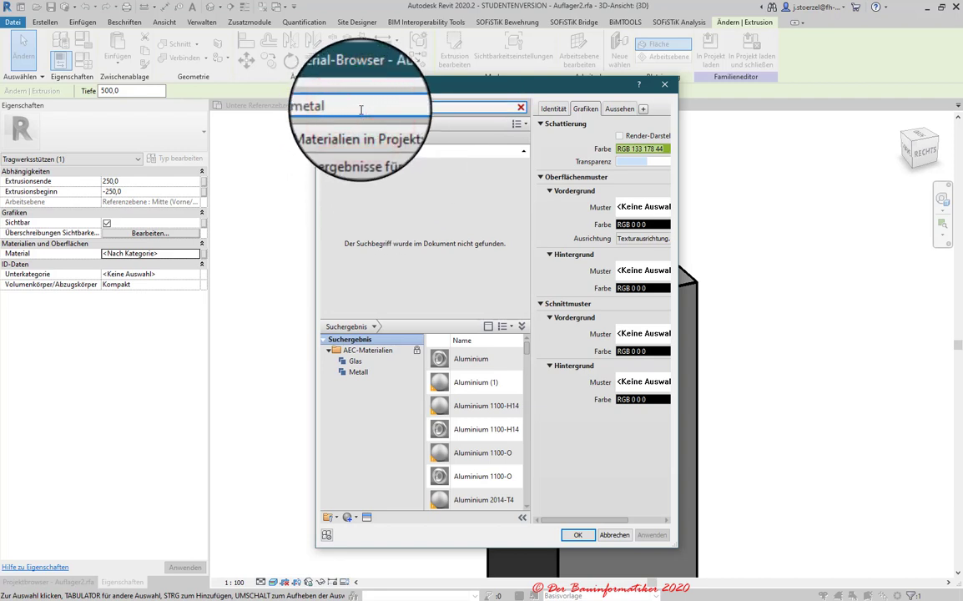
click(357, 372)
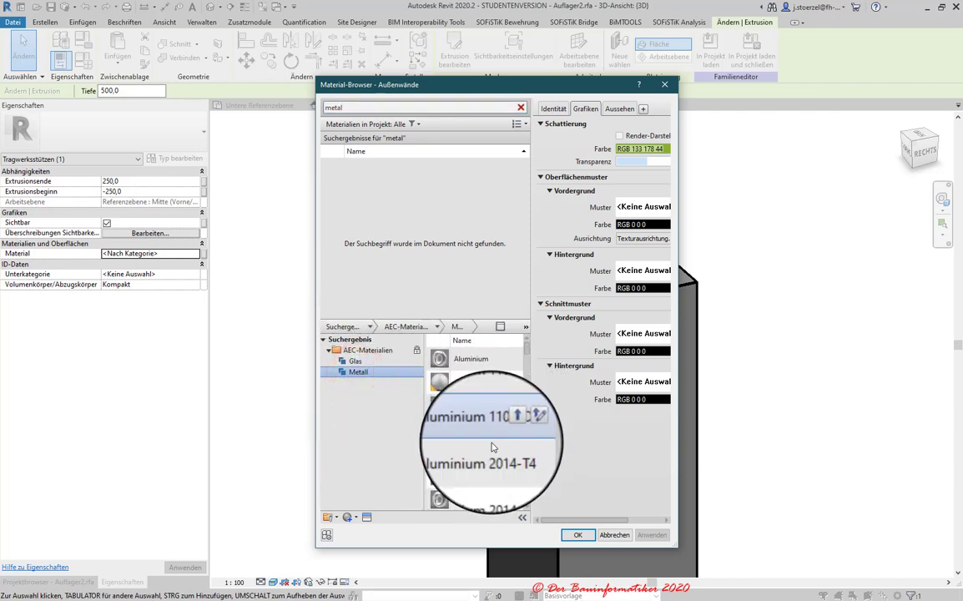
click(526, 357)
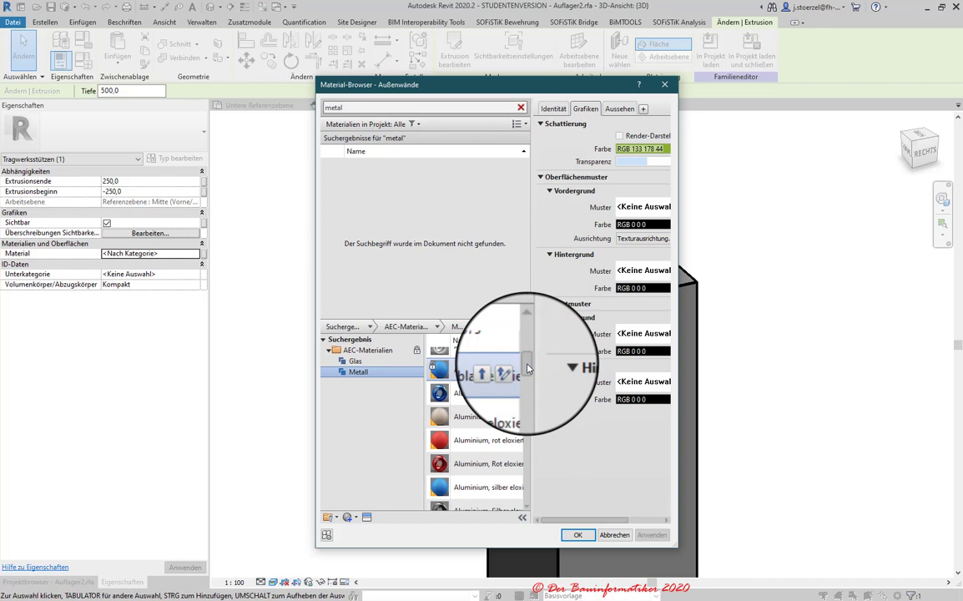
scroll(479, 454, down, 3)
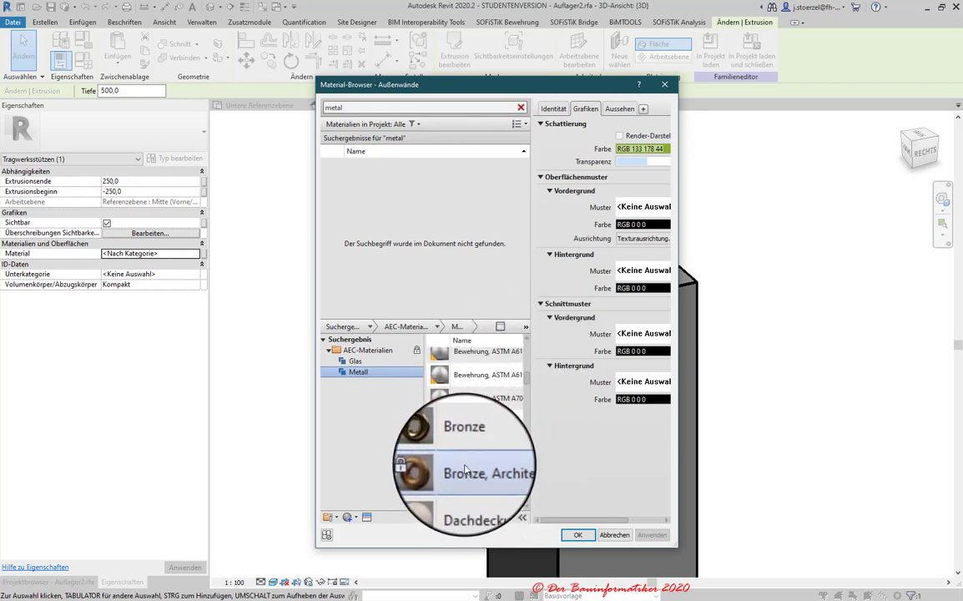
double_click(464, 452)
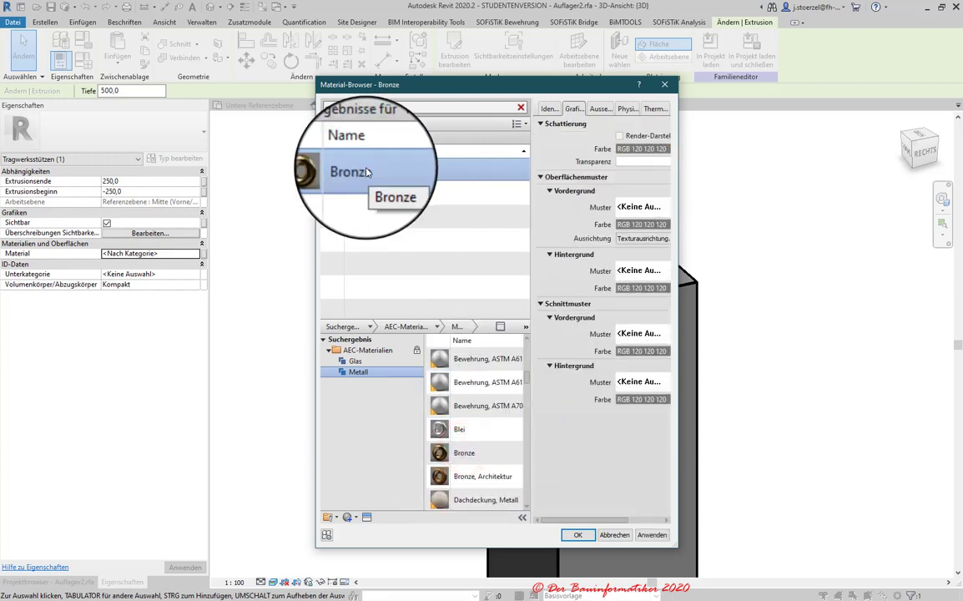
double_click(366, 172)
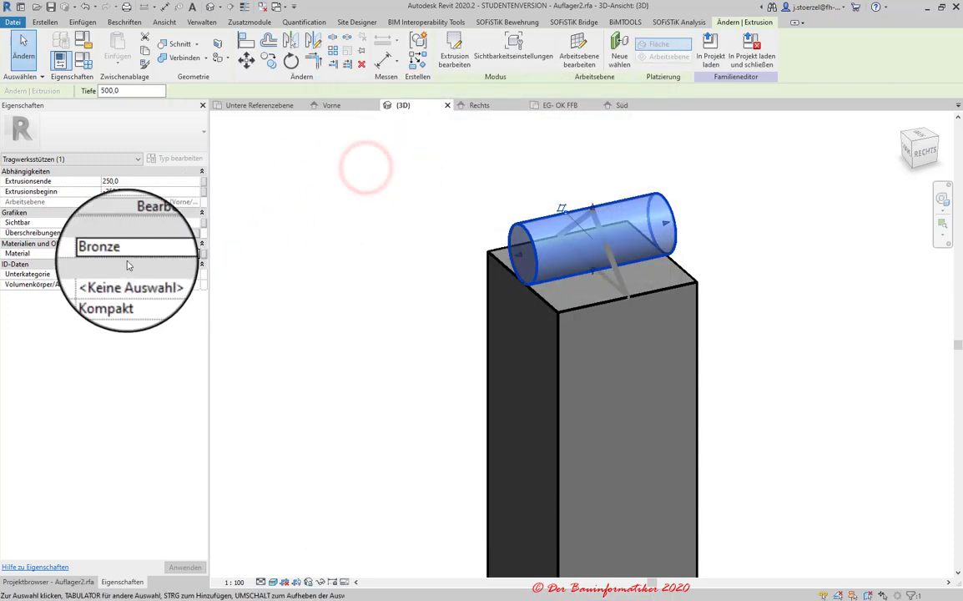
click(343, 289)
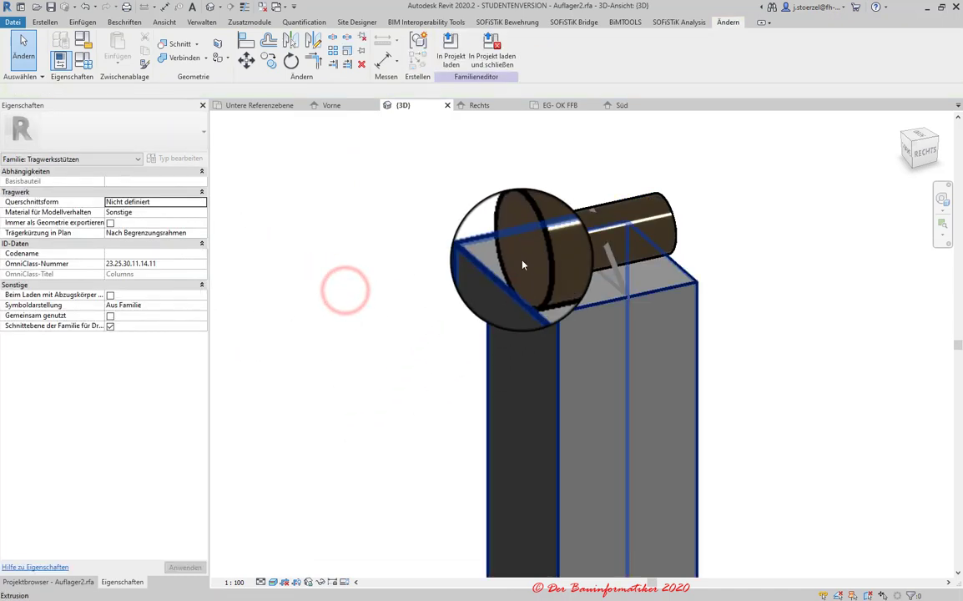
shift+middle_drag(522, 264, 464, 434)
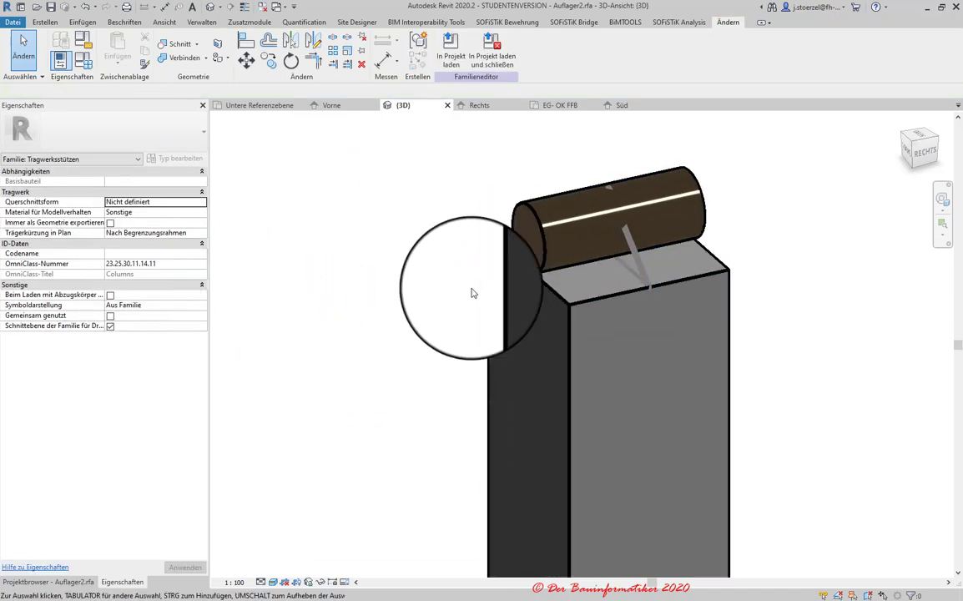
- With Thin Lines on, search 'beton' and assign Beton, C16/20 to the column body
click(241, 6)
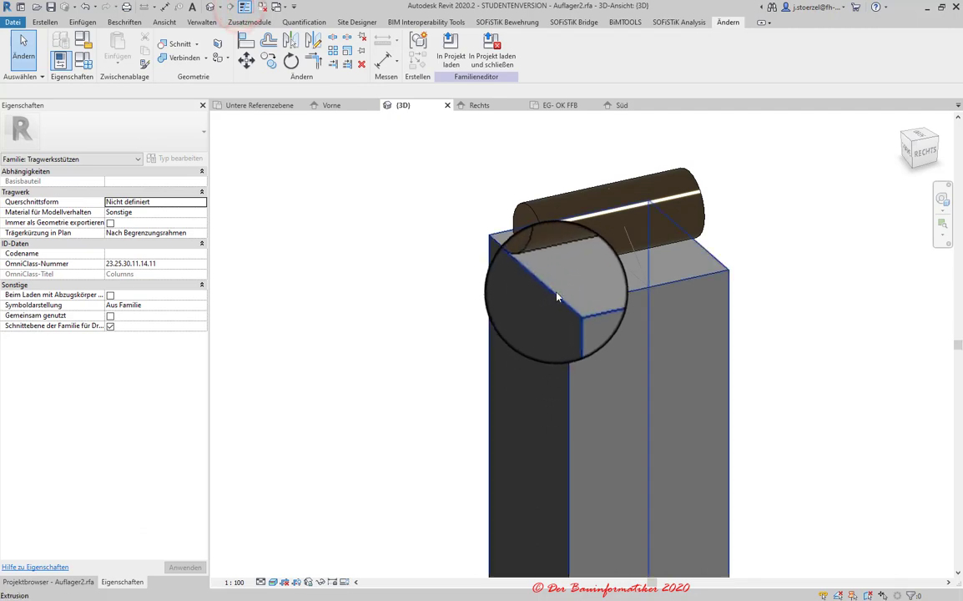
click(554, 292)
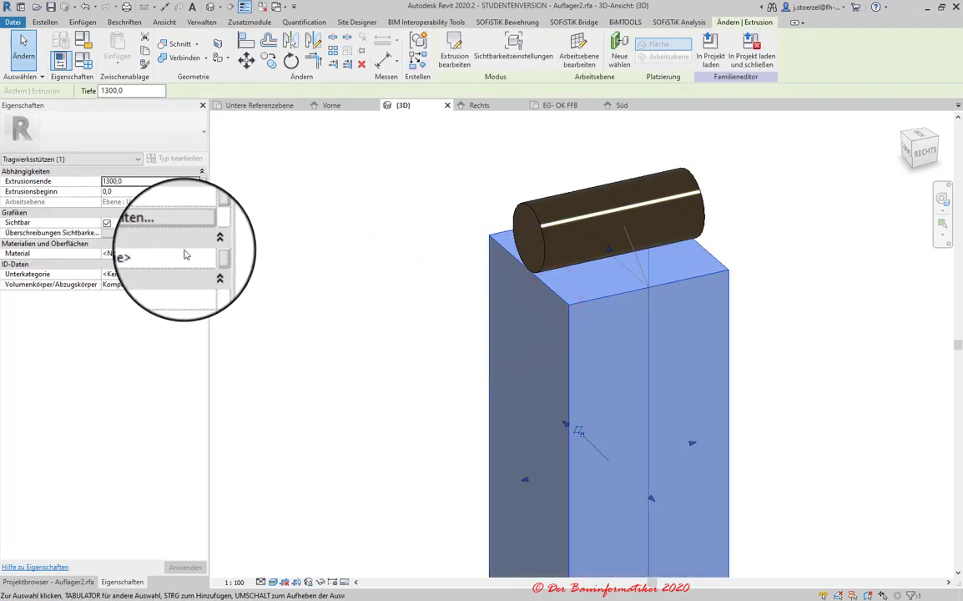
click(186, 253)
click(198, 252)
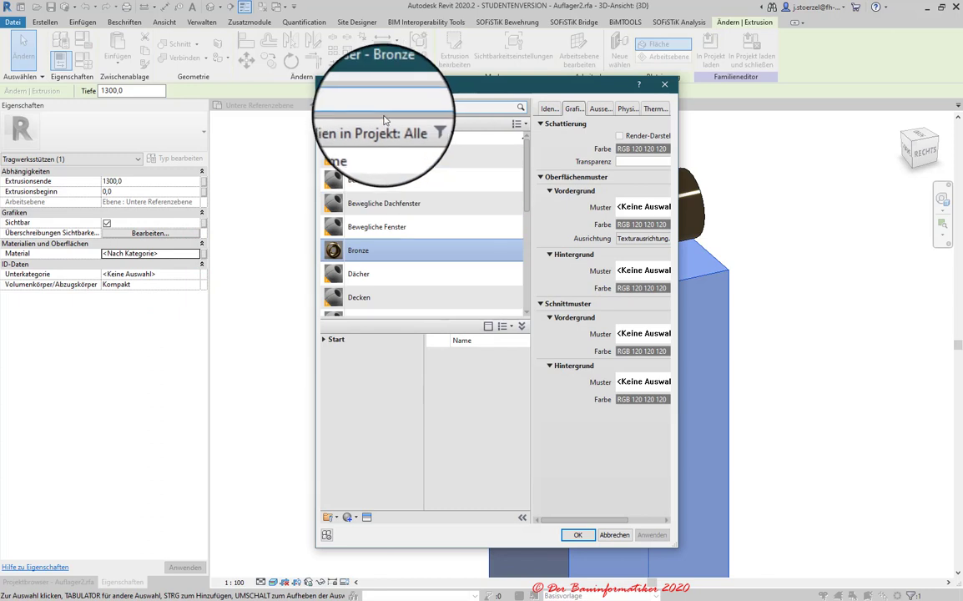
click(372, 107)
text(beton)
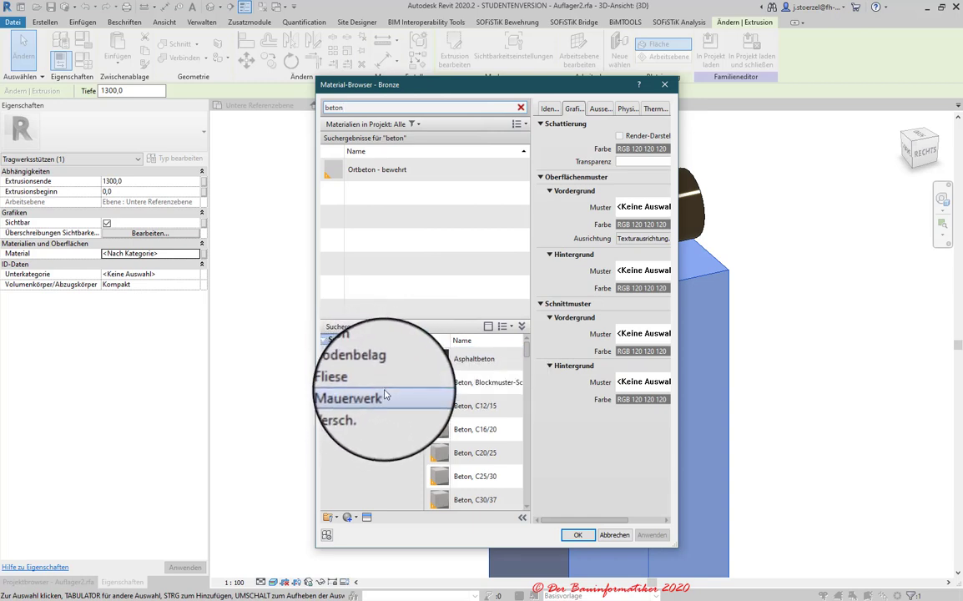
click(357, 361)
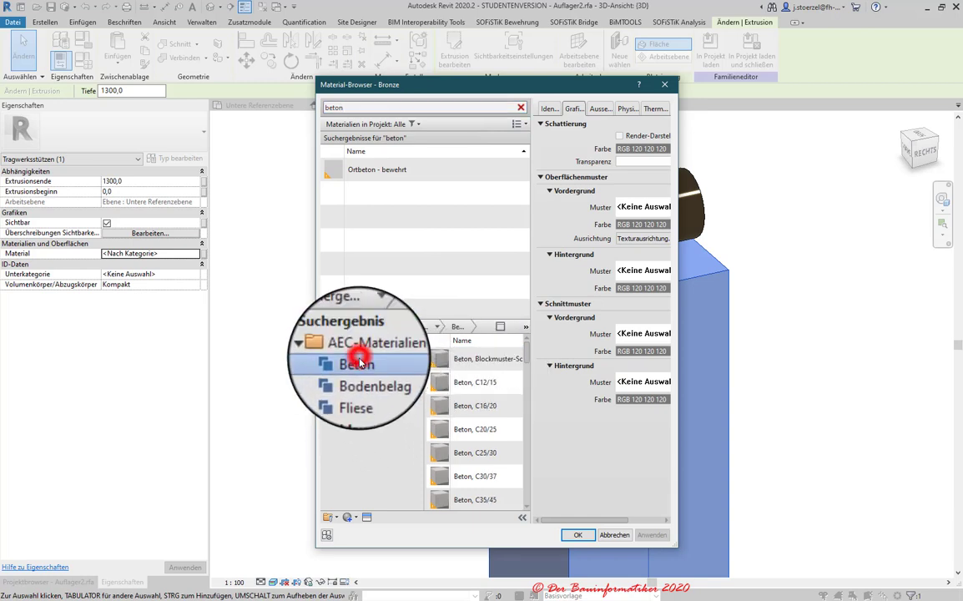
double_click(466, 410)
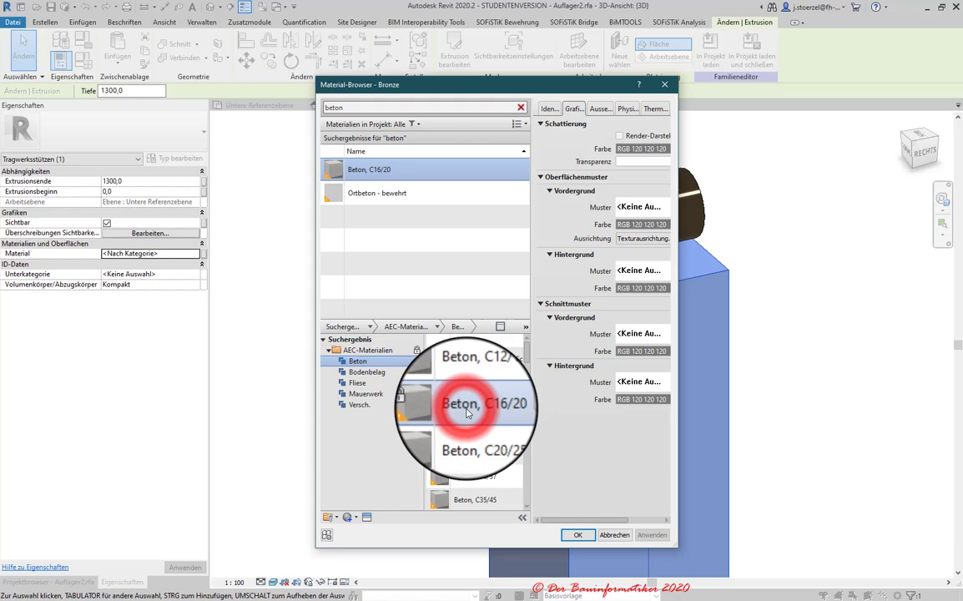
double_click(387, 173)
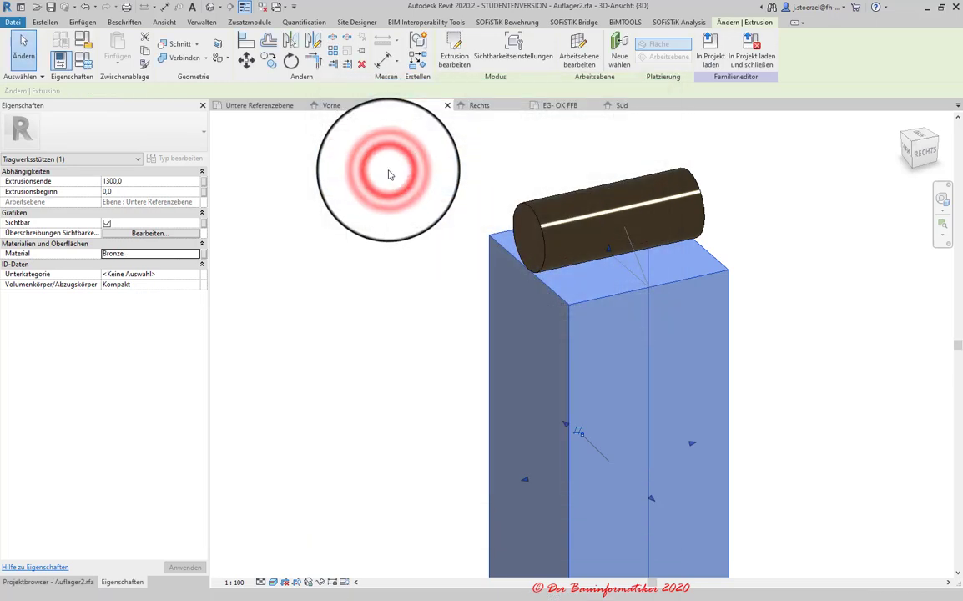
- Reselect the column body and reapply Beton, C16/20 to show the concrete texture
click(401, 227)
scroll(601, 340, up, 2)
middle_drag(601, 339, 557, 317)
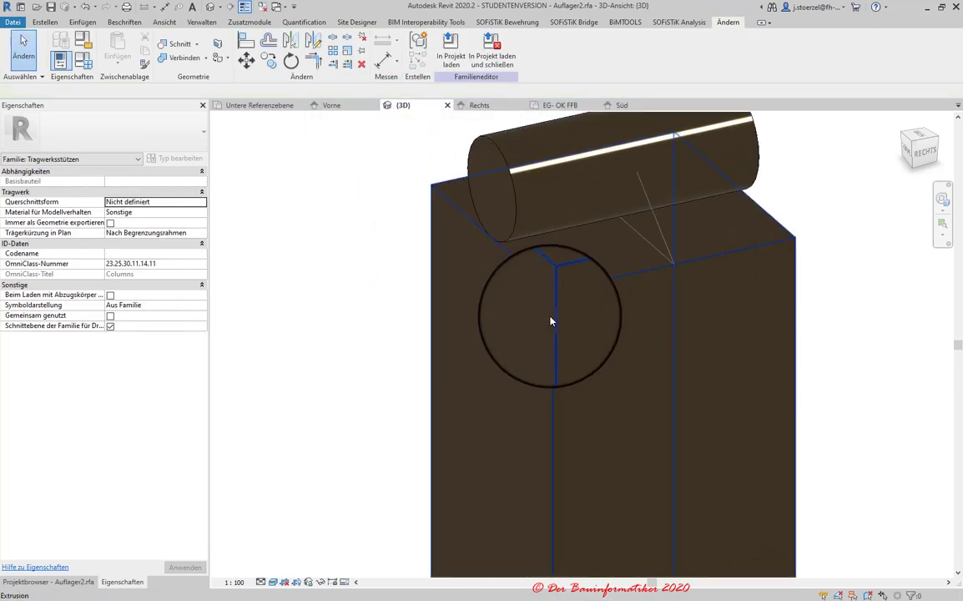
click(556, 320)
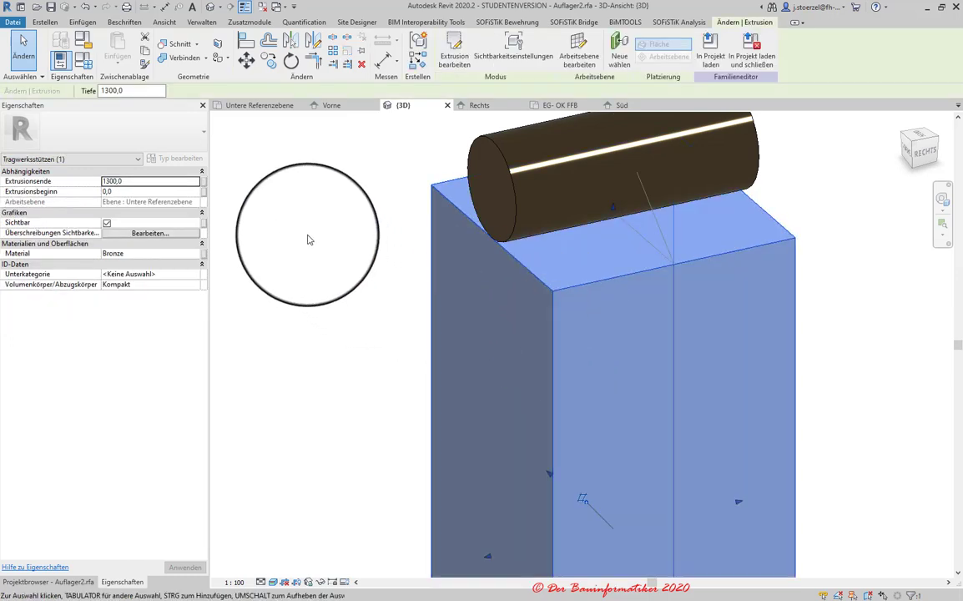
click(248, 270)
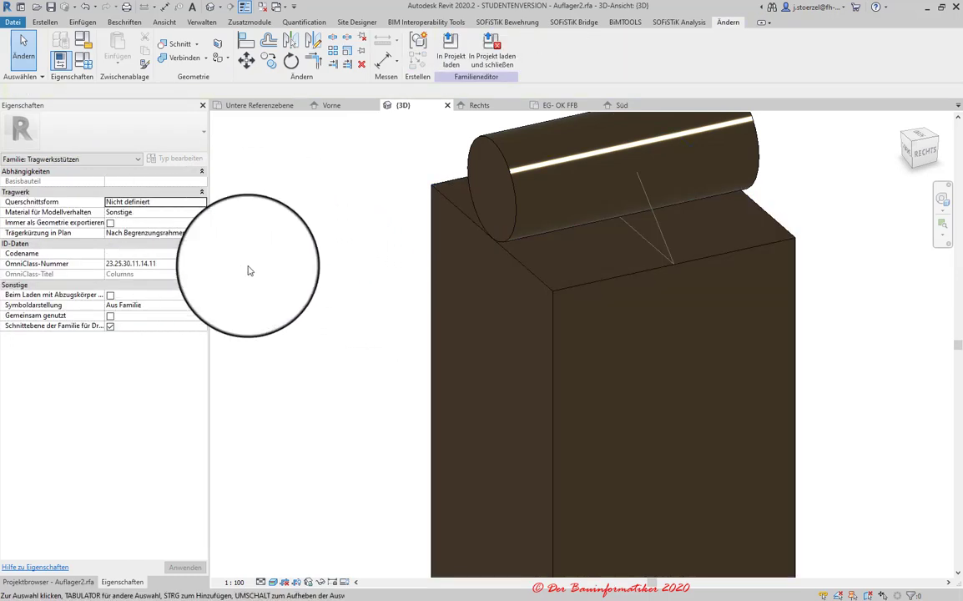
click(526, 268)
click(132, 255)
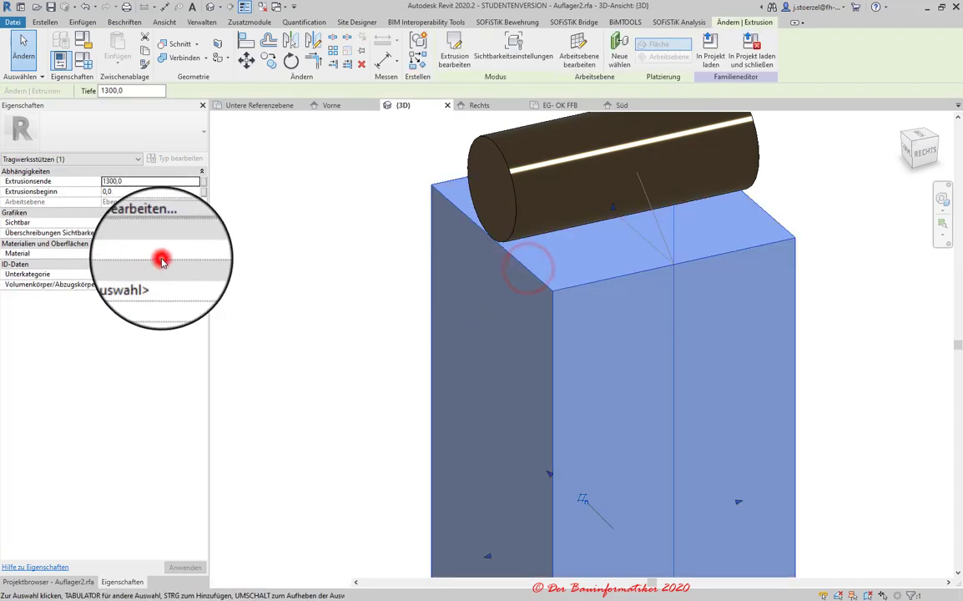
click(196, 253)
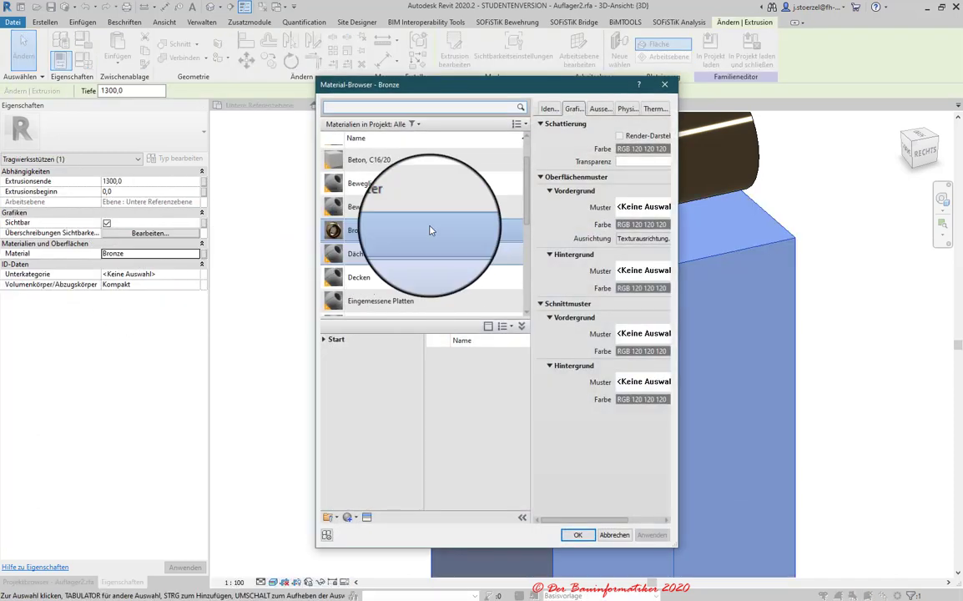
scroll(386, 237, up, 1)
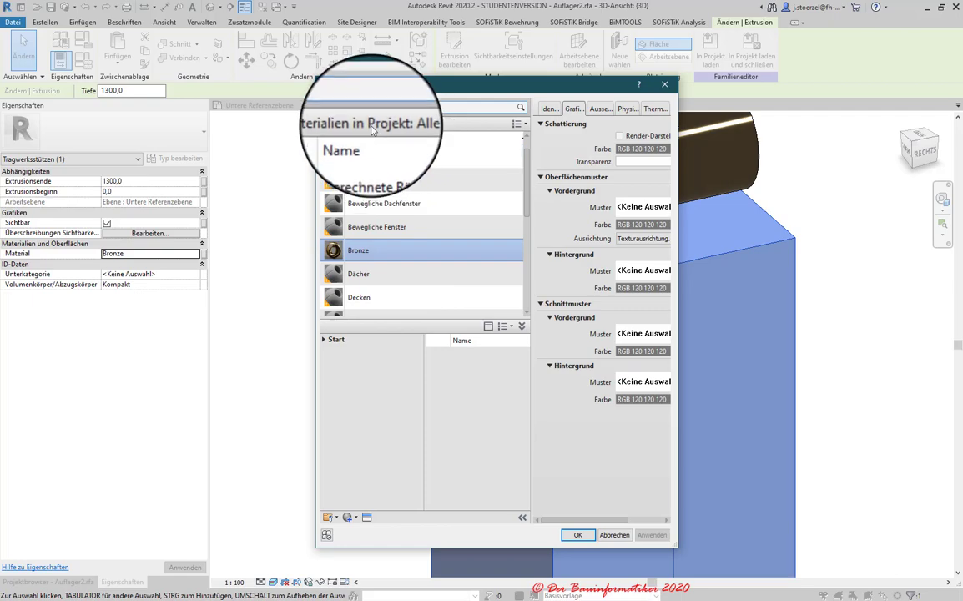
double_click(379, 185)
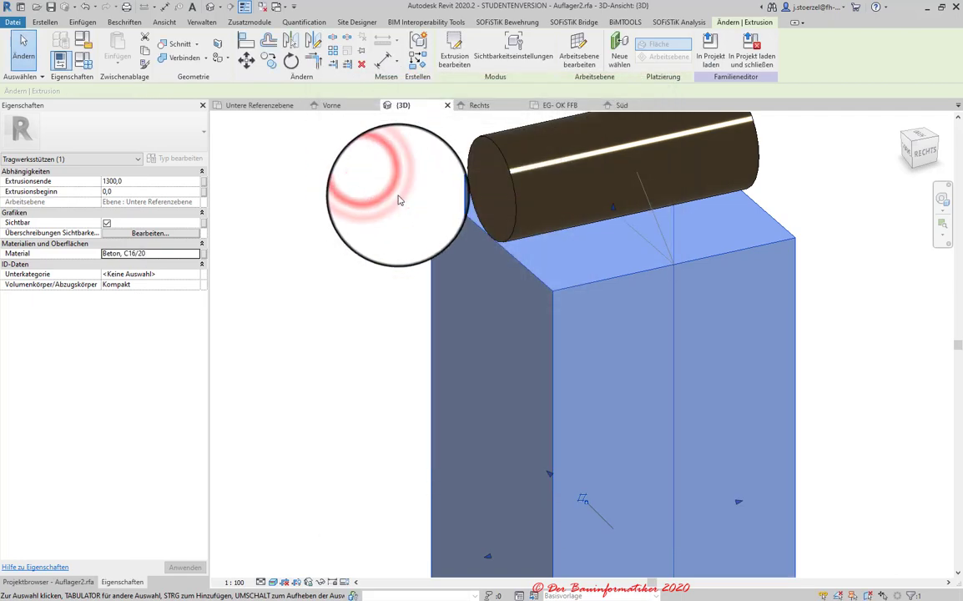
click(355, 220)
- Load the support family into the project, choosing 'Bestehende Version überschreiben'
scroll(618, 284, down, 2)
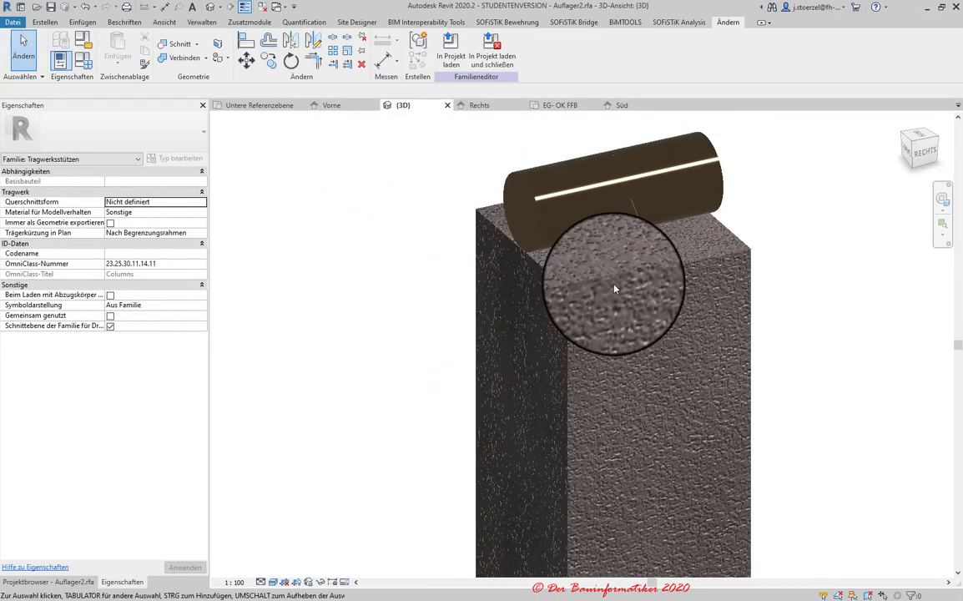
scroll(614, 289, down, 1)
scroll(616, 279, down, 2)
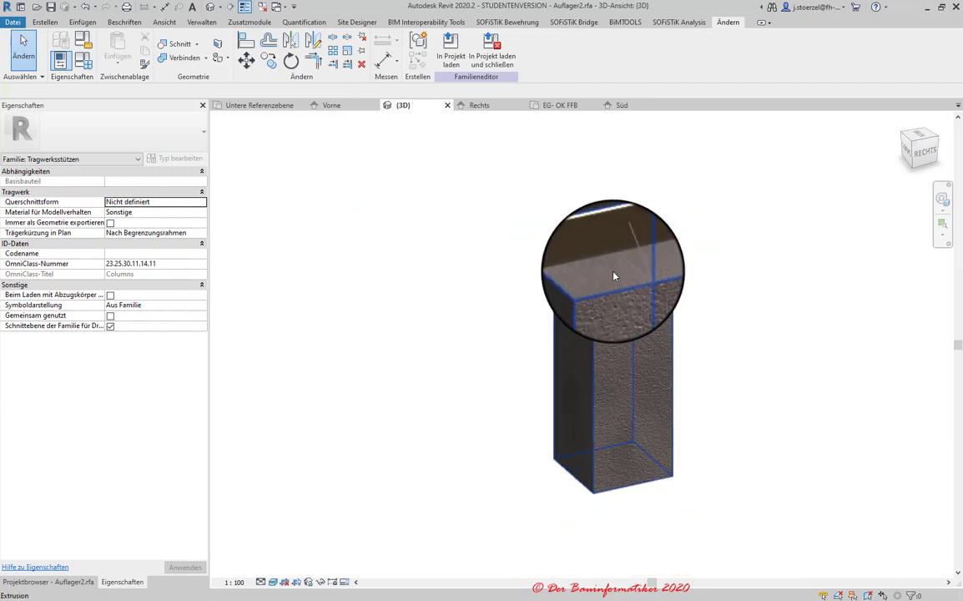
scroll(616, 273, down, 1)
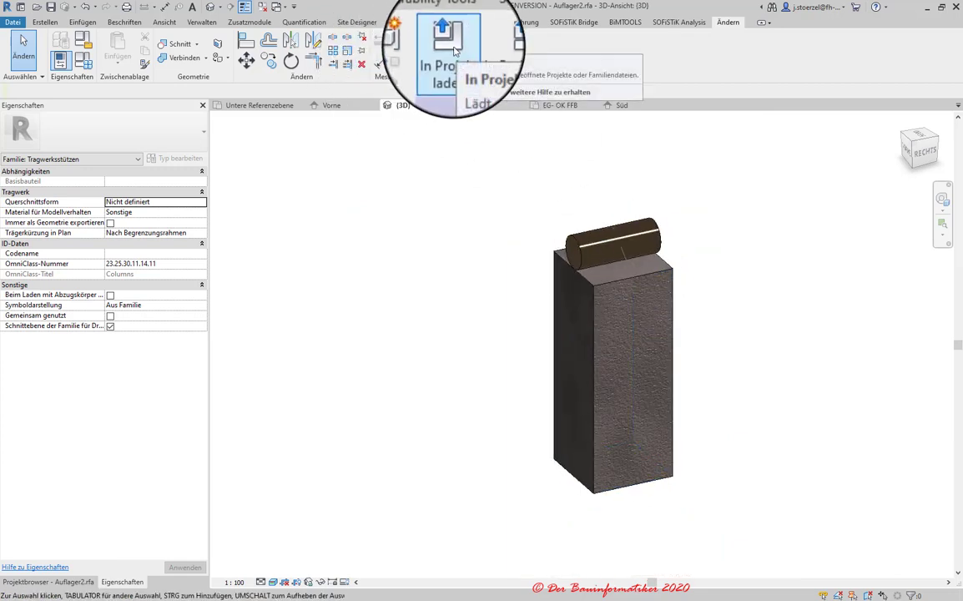
click(452, 53)
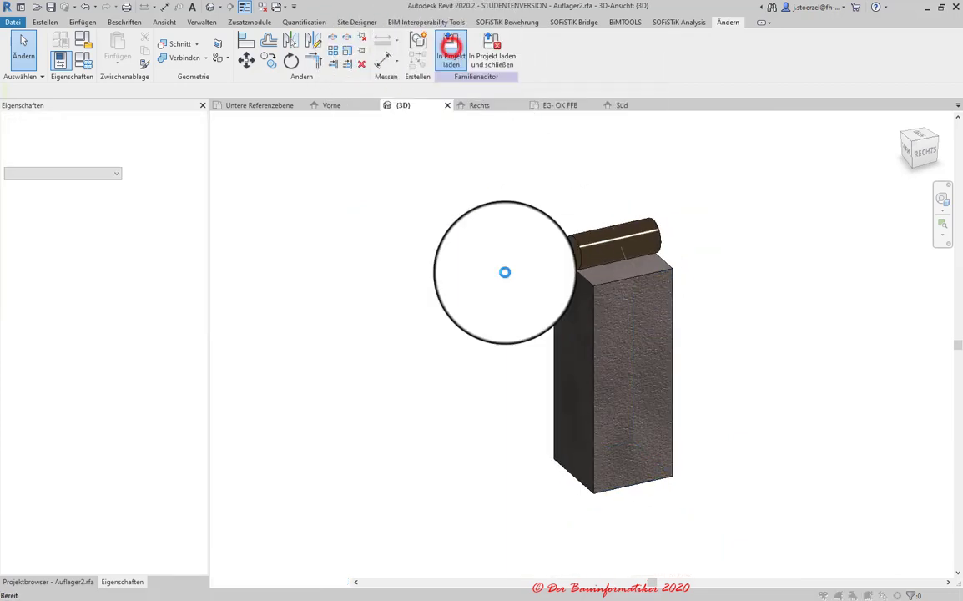
click(393, 280)
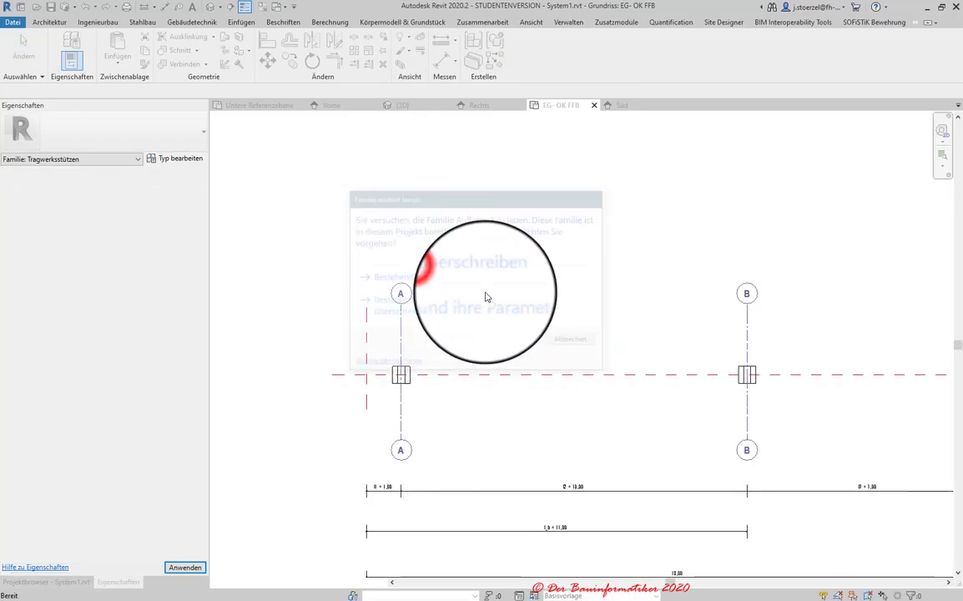
key(Escape)
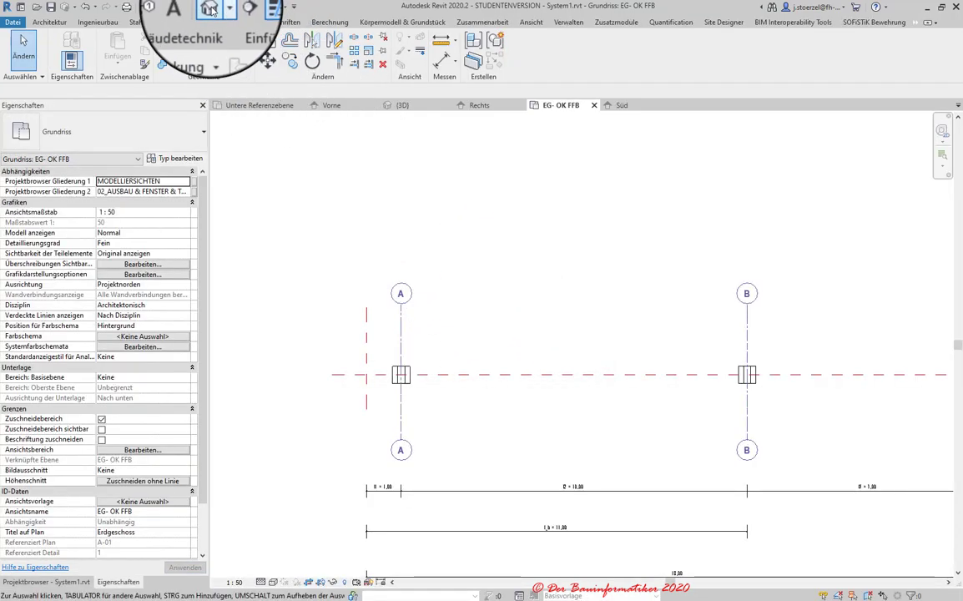
- In the project's default 3D view, try Realistisch, then set visual style to Schattiert
click(209, 8)
scroll(473, 300, up, 3)
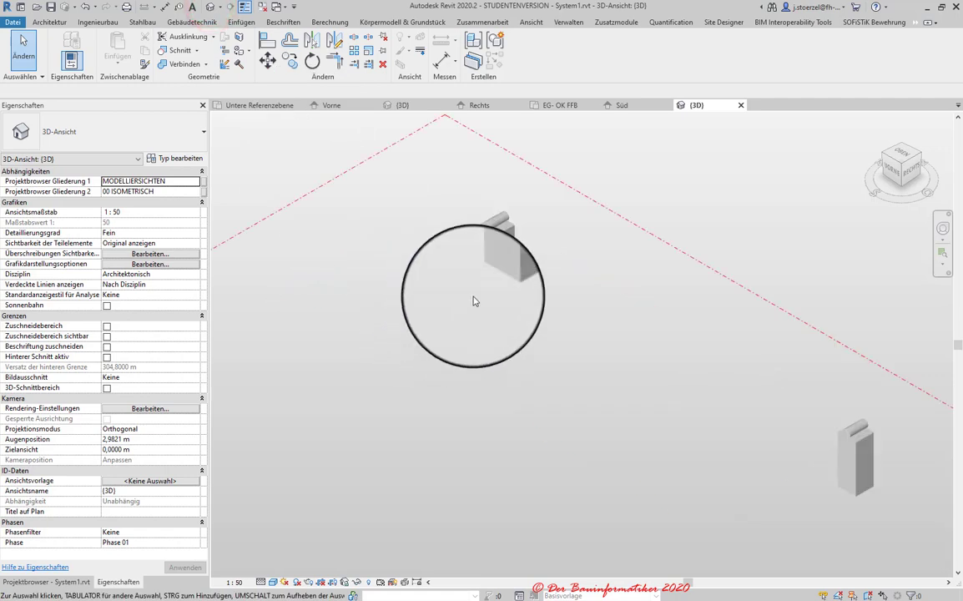
scroll(489, 246, up, 2)
click(275, 582)
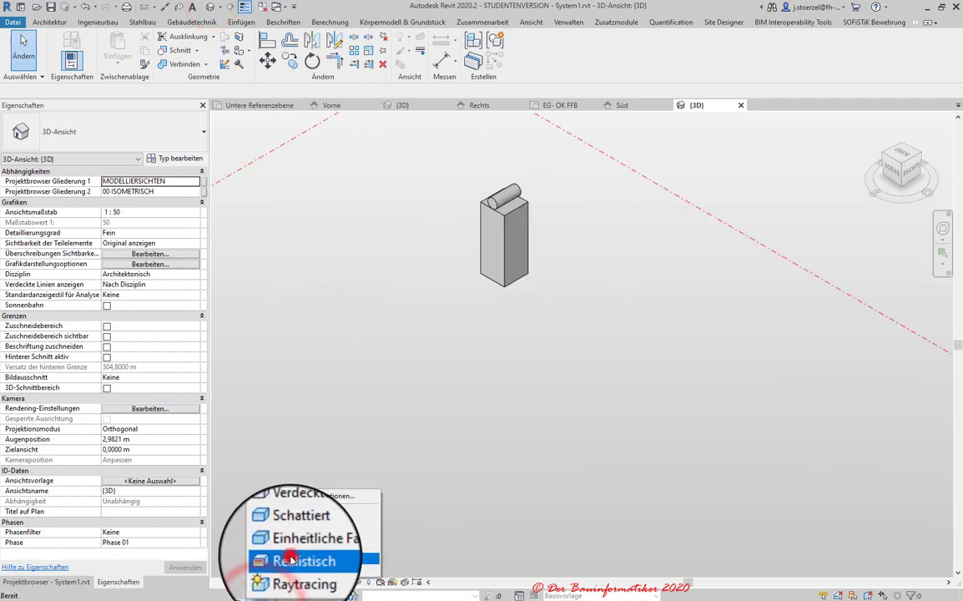
click(292, 536)
scroll(518, 234, up, 2)
scroll(518, 233, up, 5)
scroll(483, 278, down, 2)
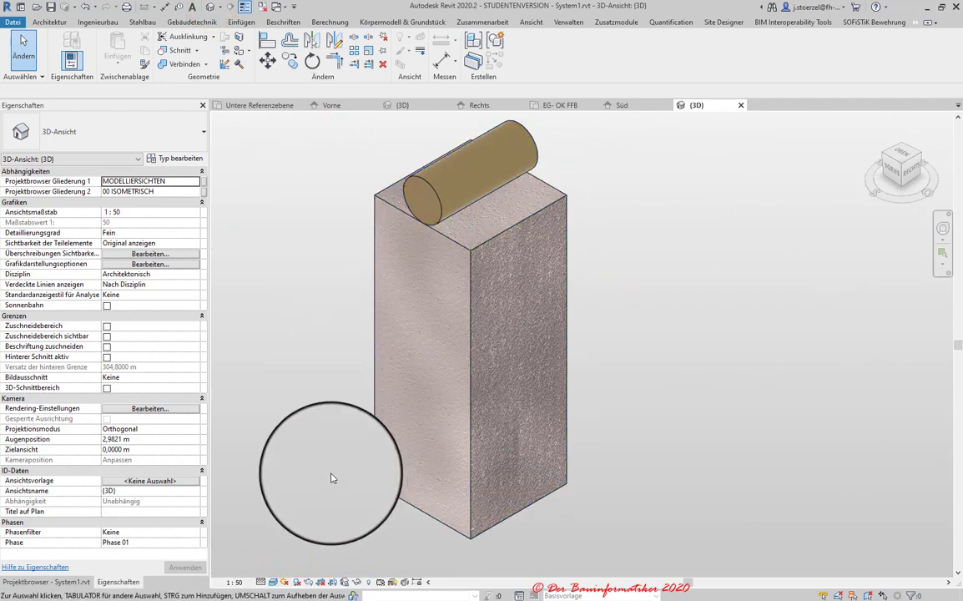
click(273, 583)
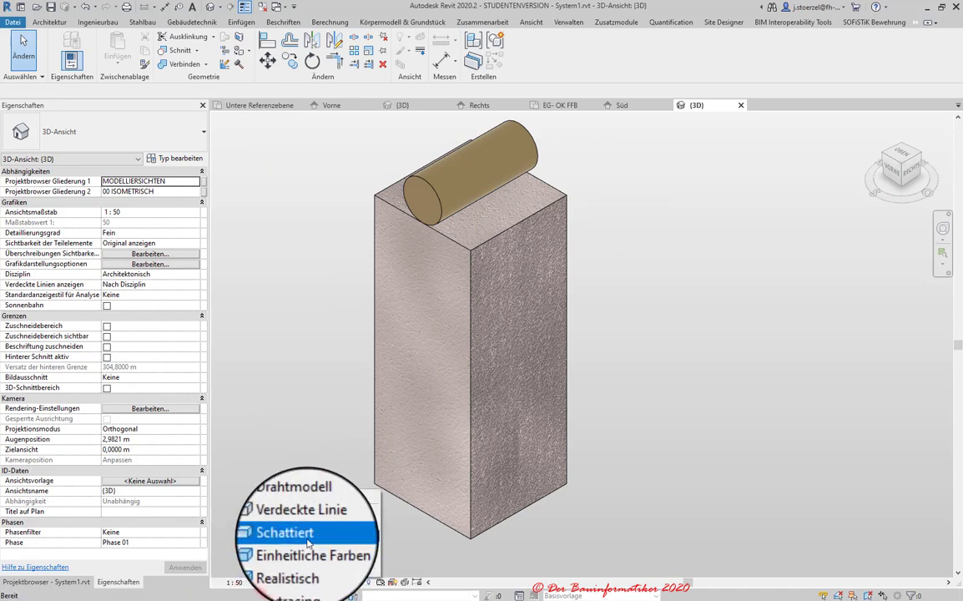
click(284, 515)
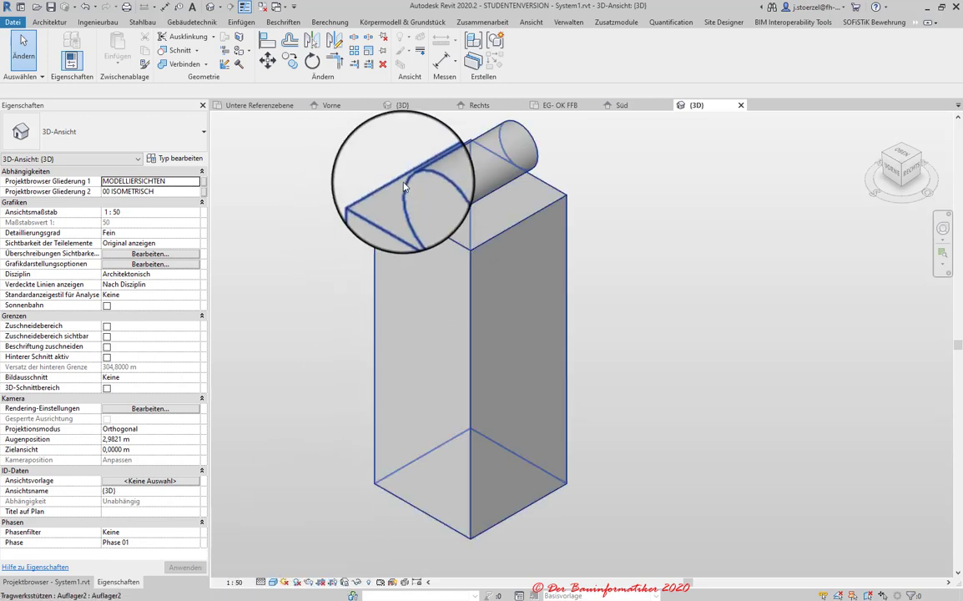
scroll(404, 187, up, 1)
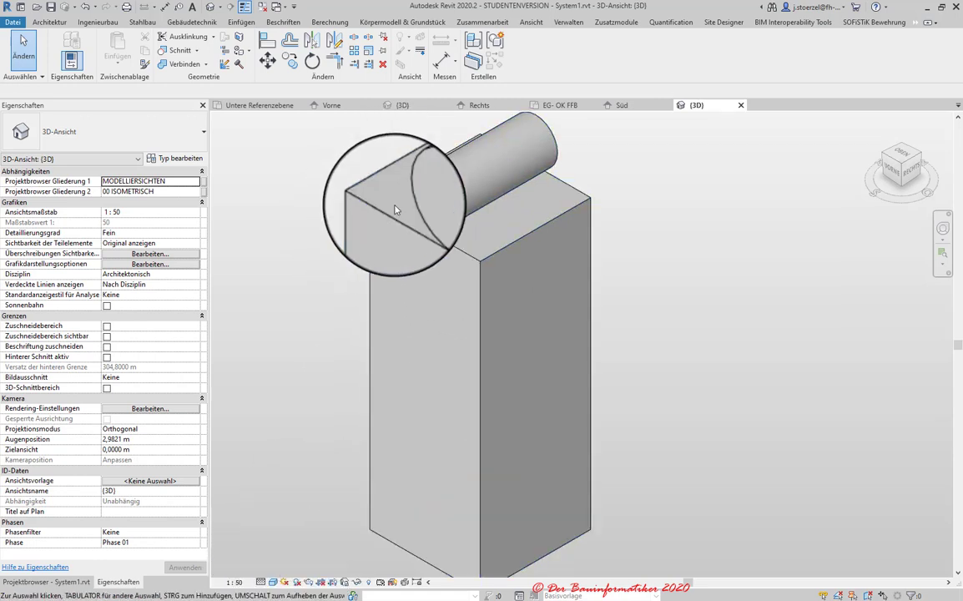
- Review Auflager2's type properties without changes, then double-click the support to edit its family
click(388, 206)
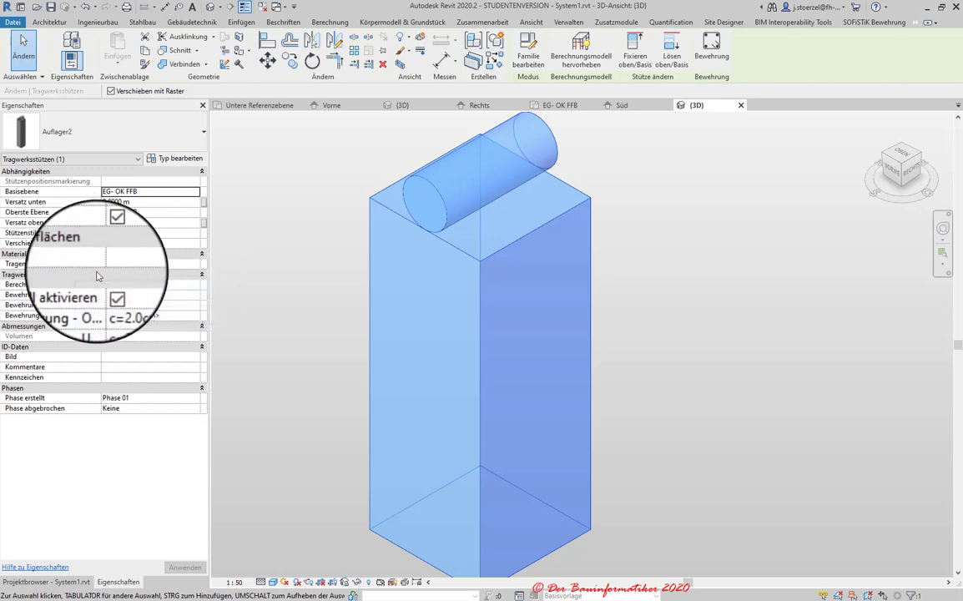
click(188, 159)
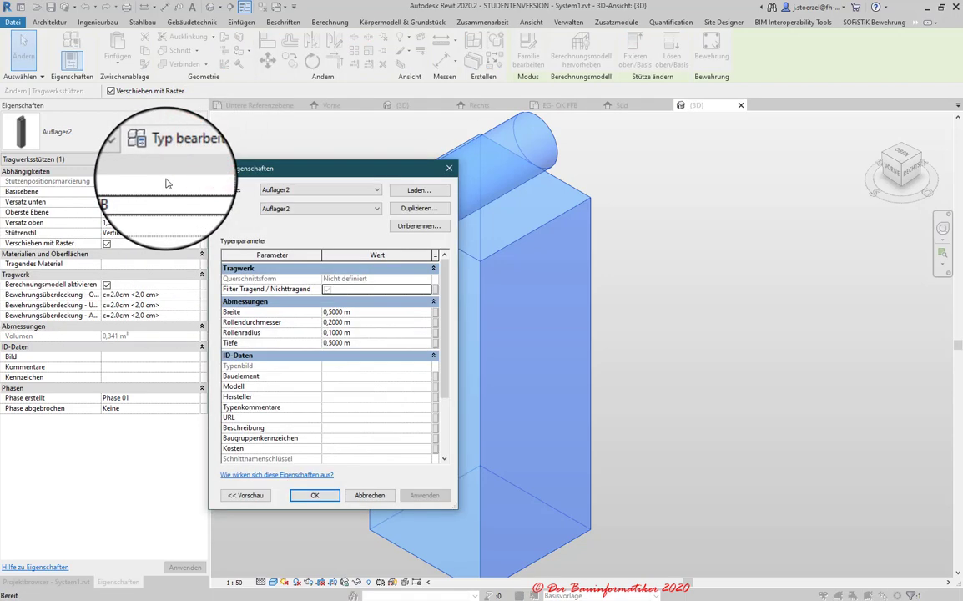
click(377, 496)
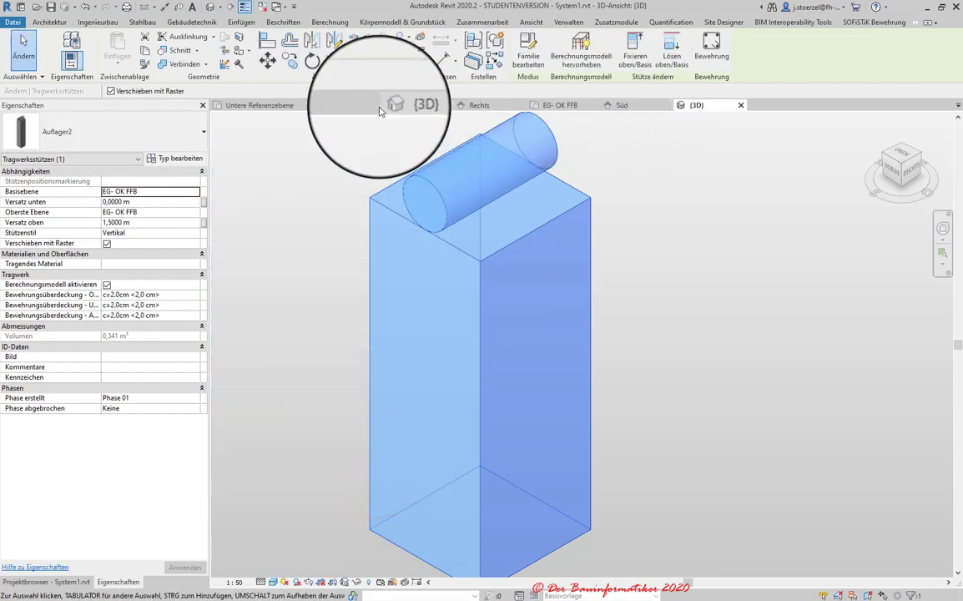
double_click(408, 363)
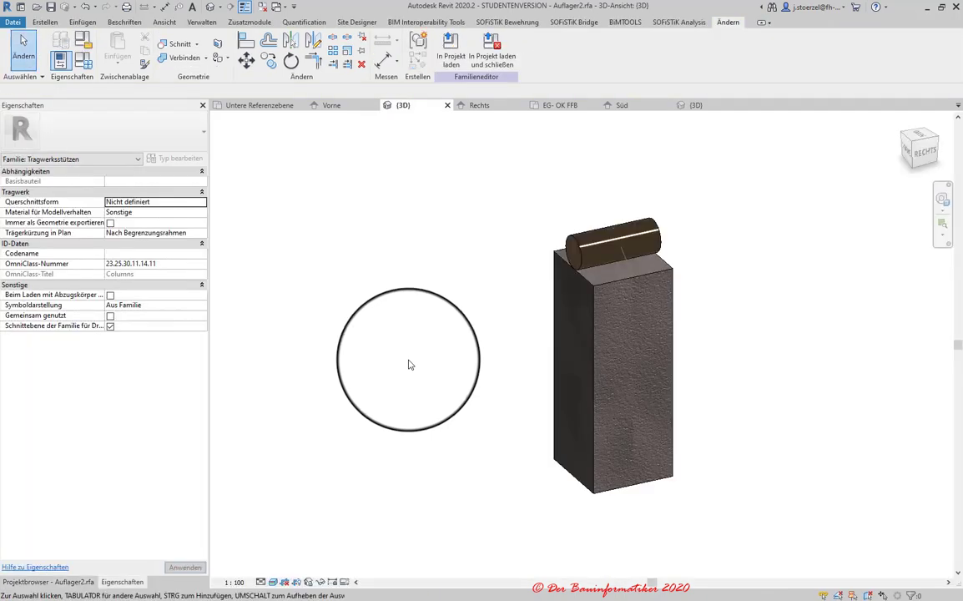
- Start linking the body's material to Tragendes Material, cancel it, and show the Vorne elevation
click(592, 324)
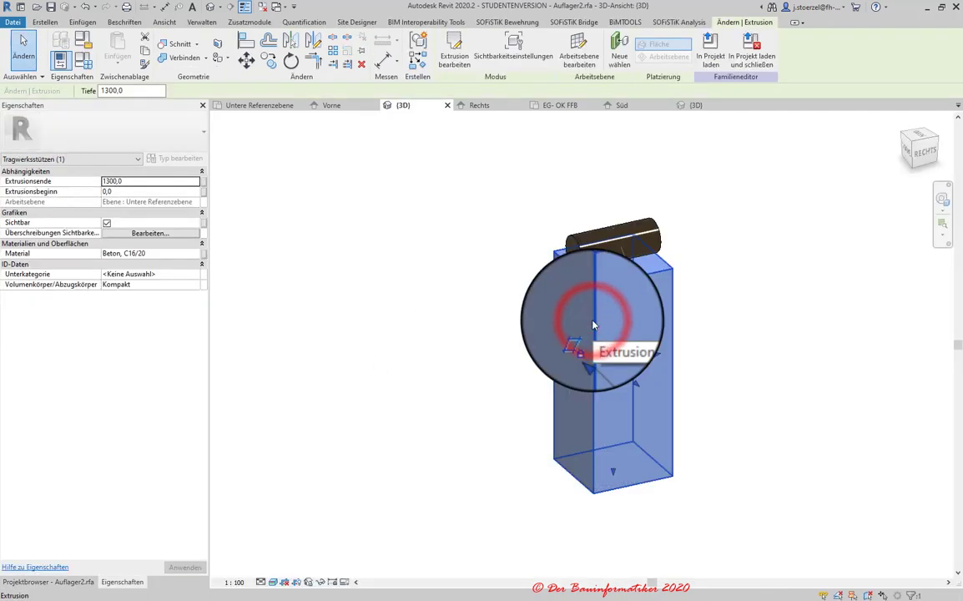
click(167, 253)
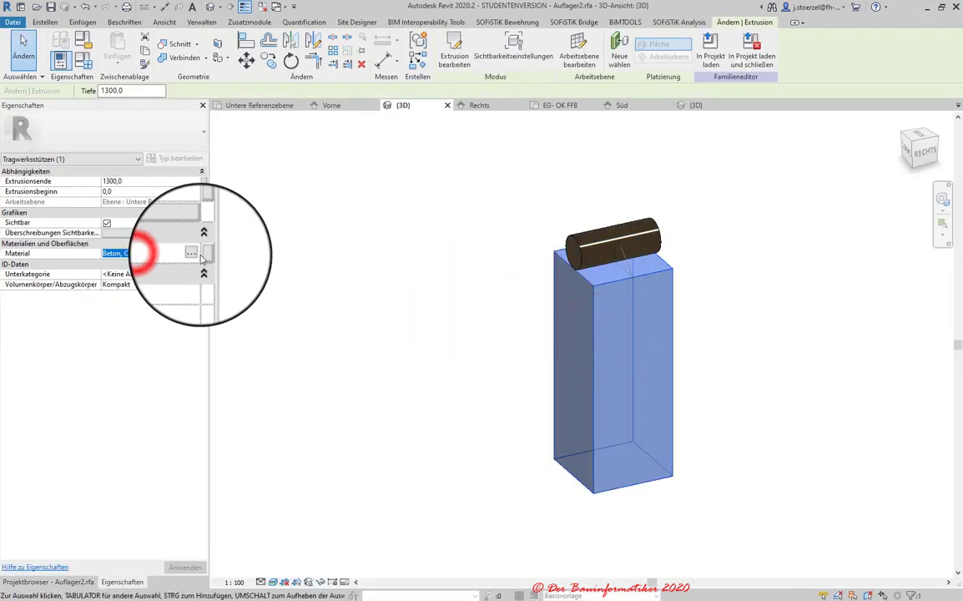
click(205, 257)
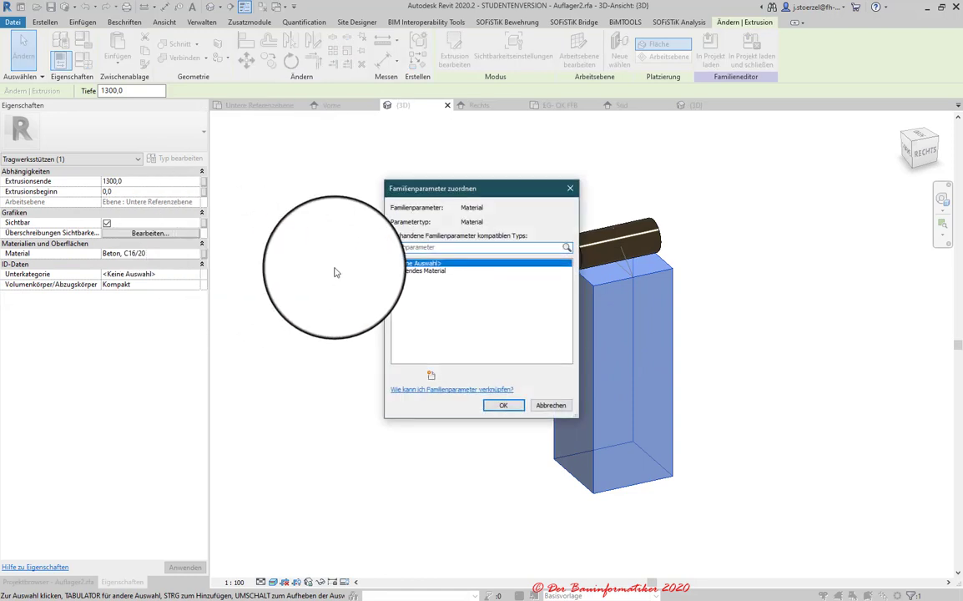
click(405, 271)
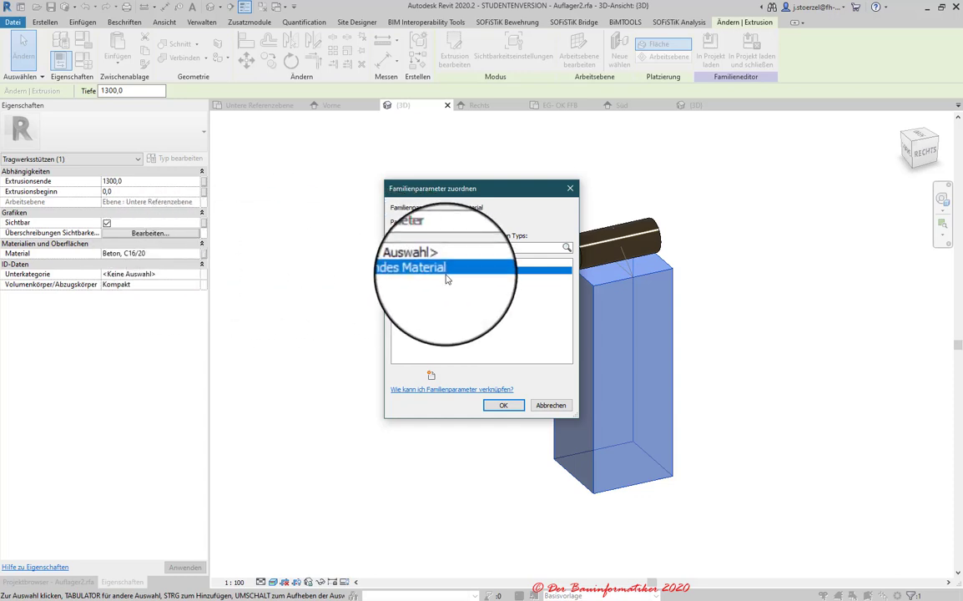
click(550, 405)
click(333, 106)
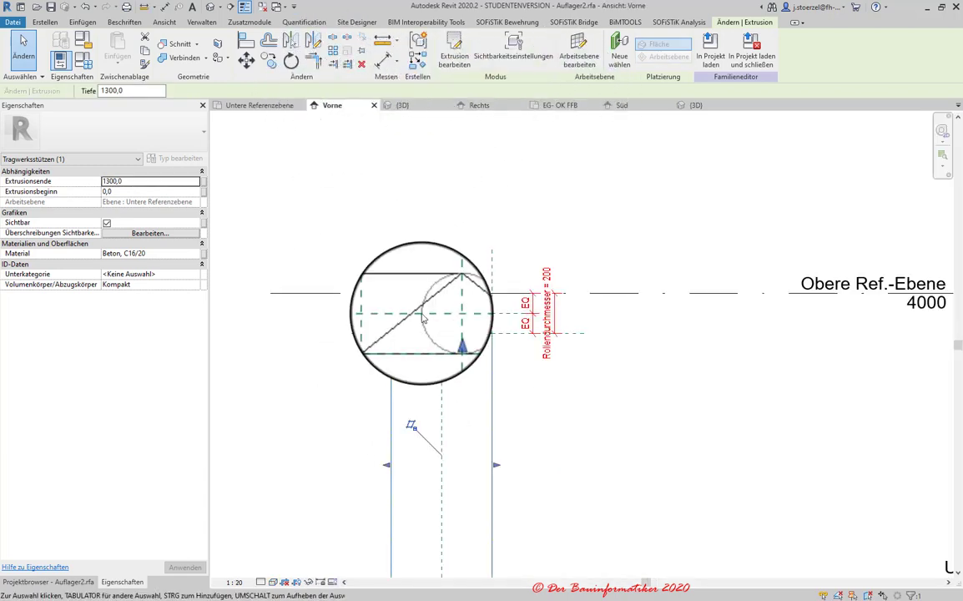
- Set System1's 3D view detail level to Grob then Mittel, then return to the family's Vorne tab
click(638, 108)
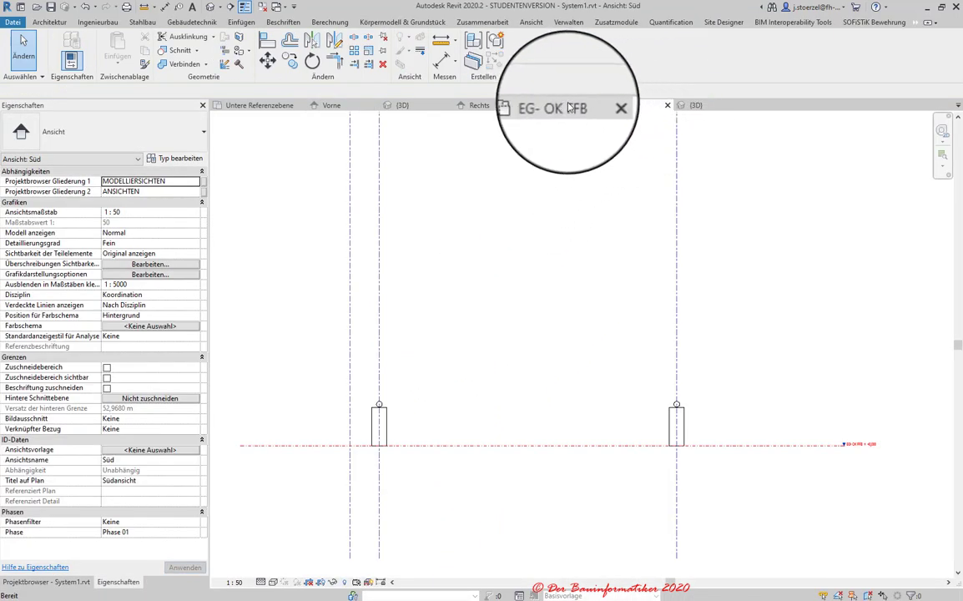
click(695, 105)
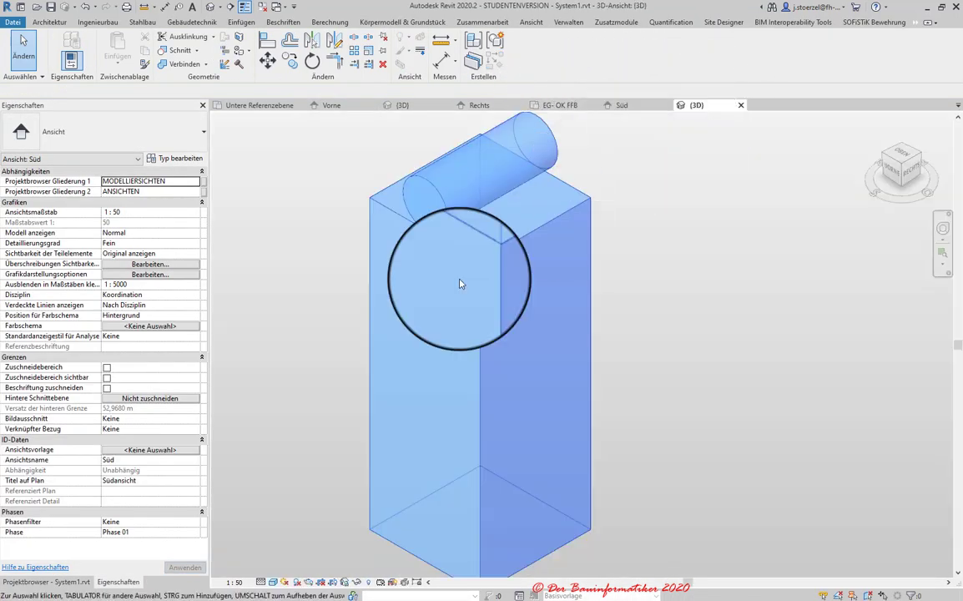
click(262, 583)
click(265, 544)
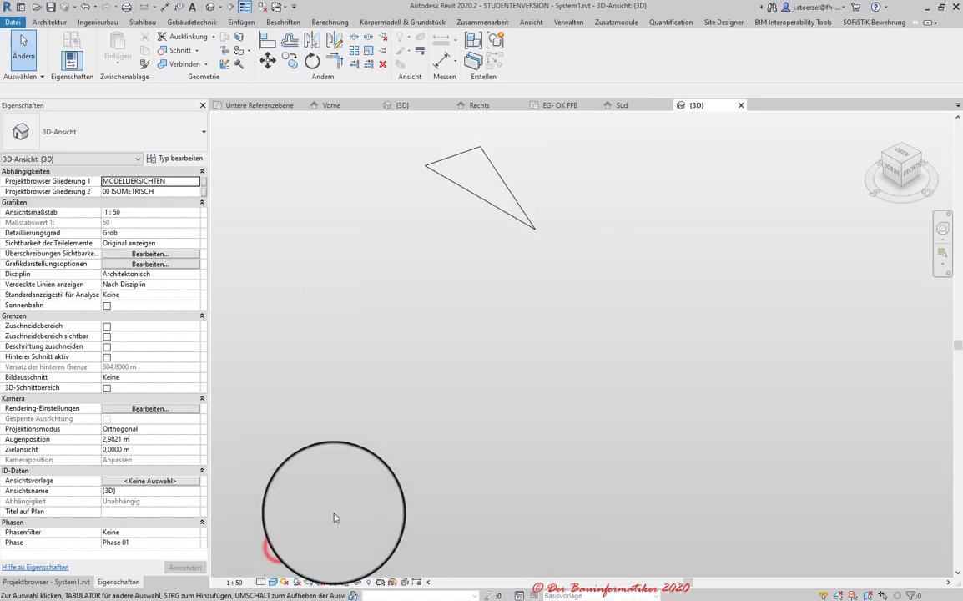
click(259, 583)
click(269, 555)
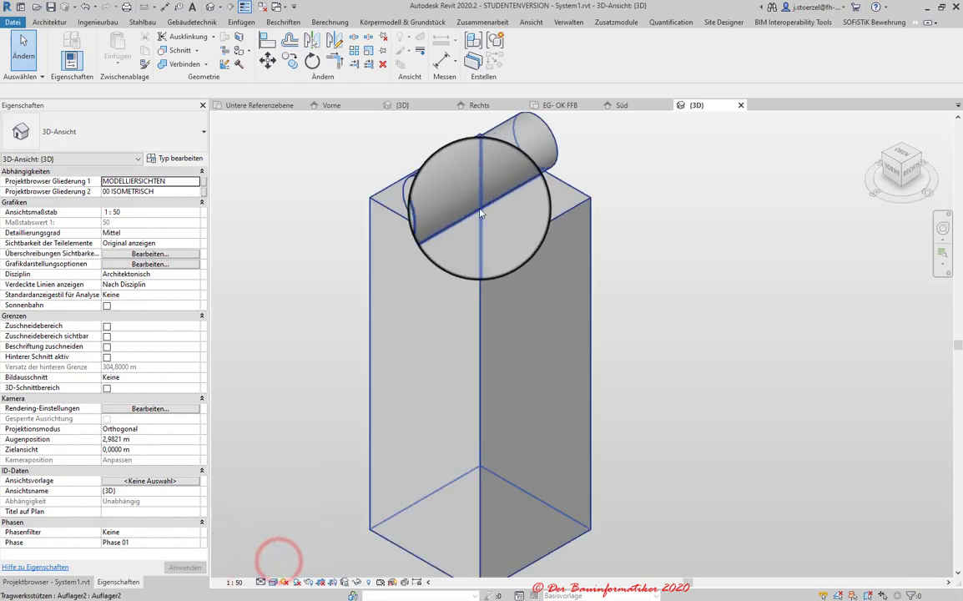
scroll(427, 415, down, 2)
scroll(453, 339, down, 1)
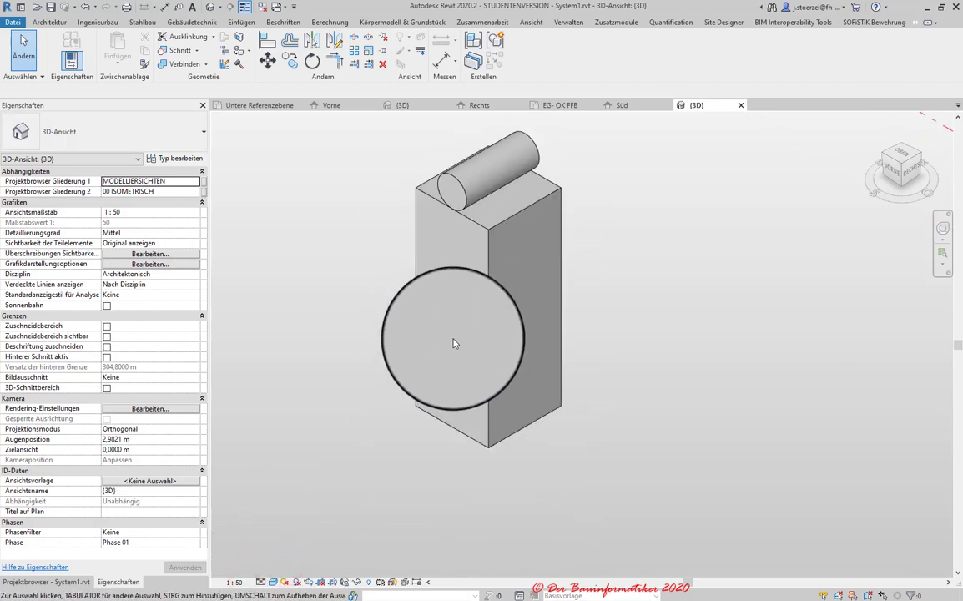
click(339, 106)
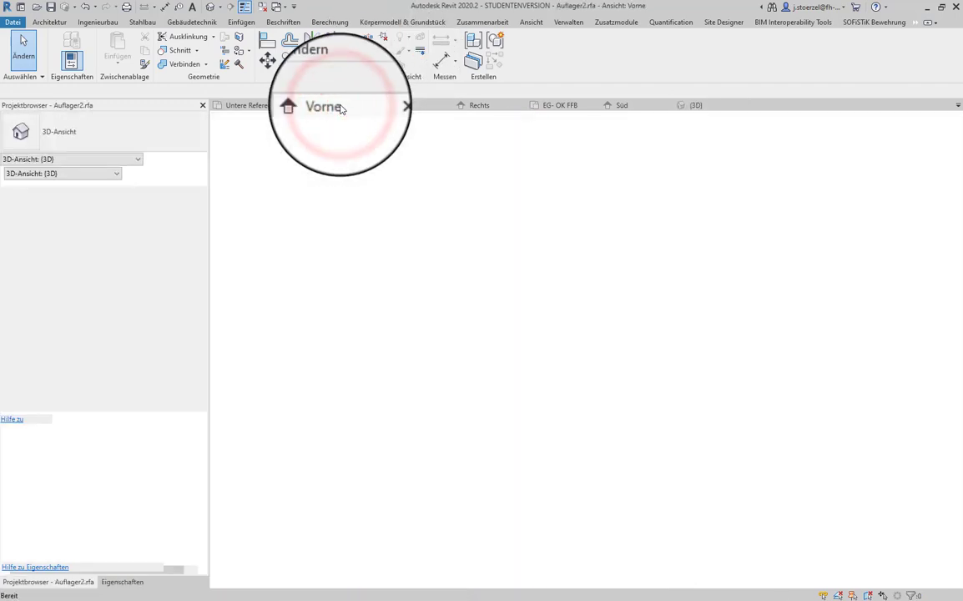